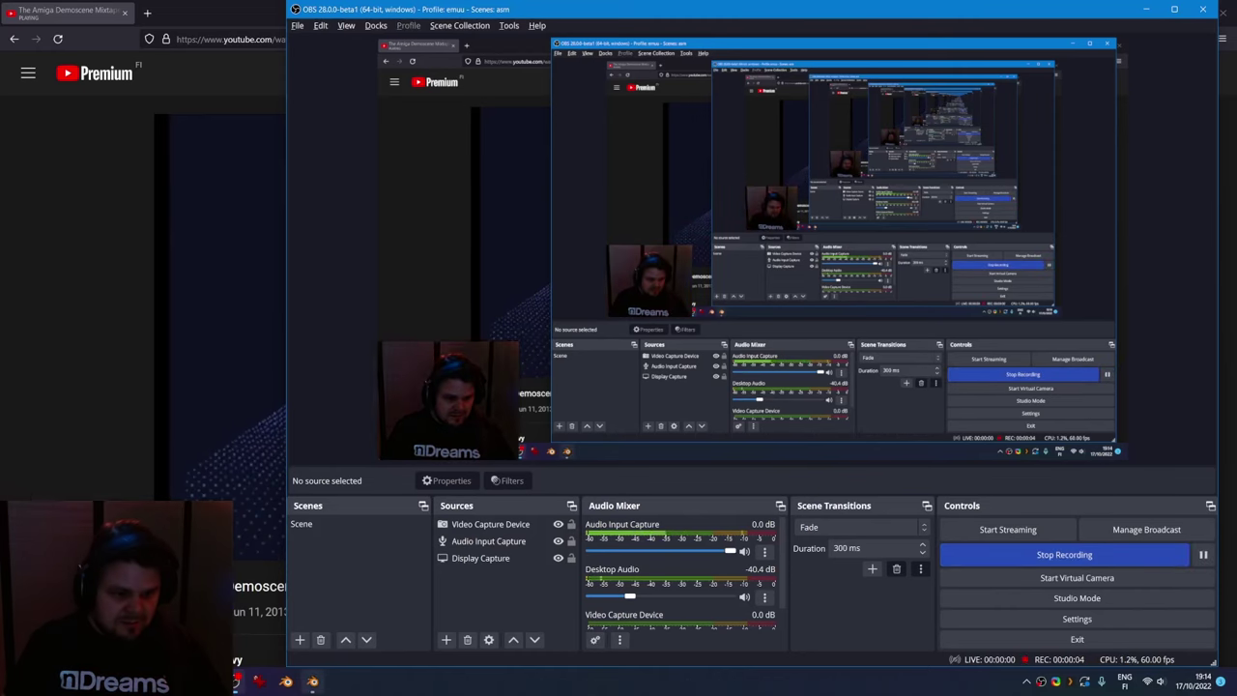
# Switch to Blender, dismiss the splash screen and replace the default cube with a newly added mesh cube
pyautogui.click(313, 681)
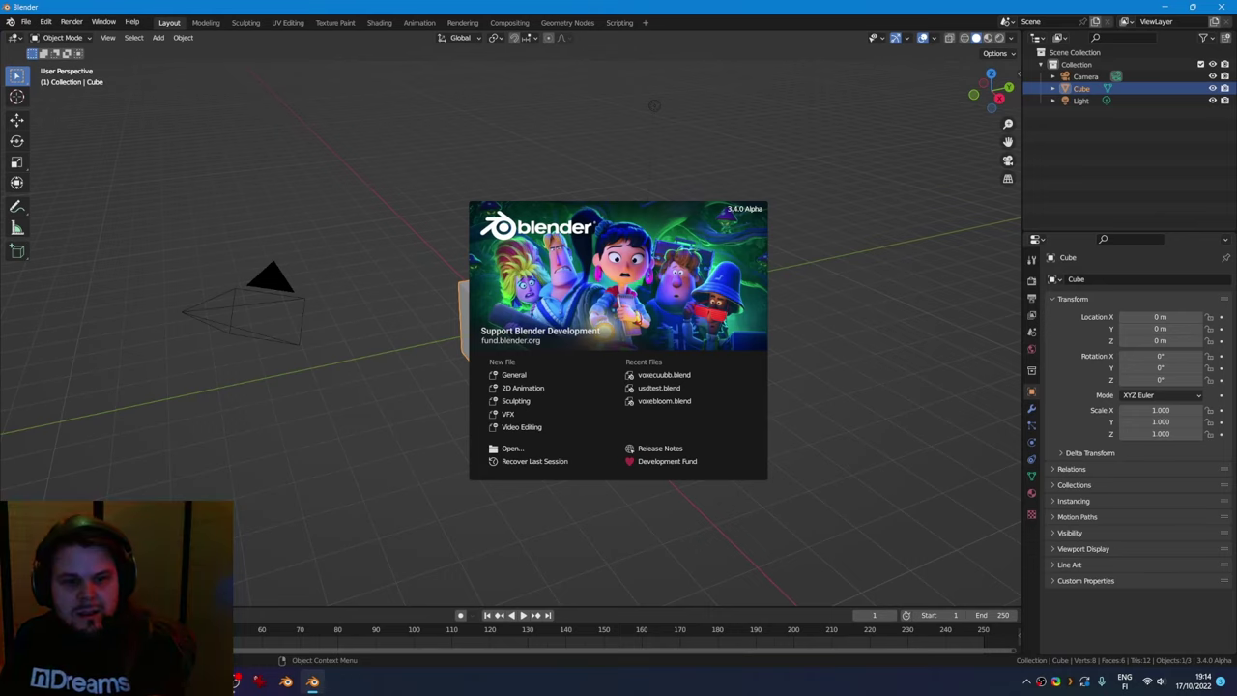
pyautogui.press('Escape')
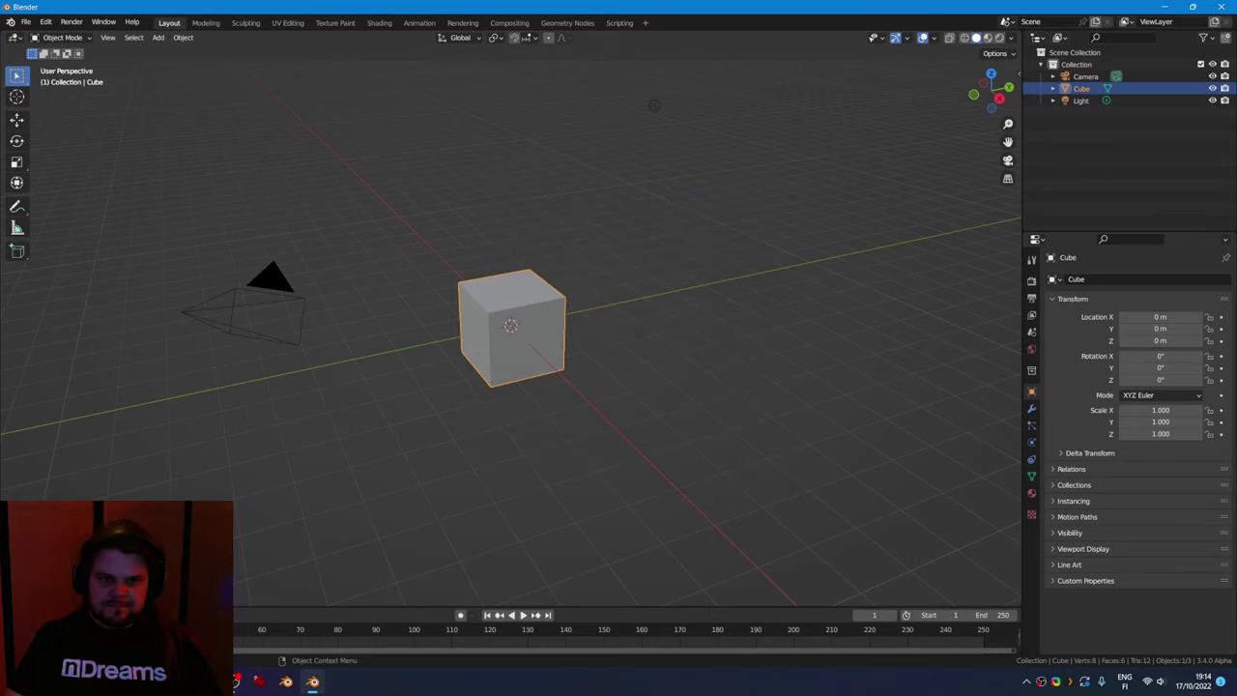
pyautogui.press('Delete')
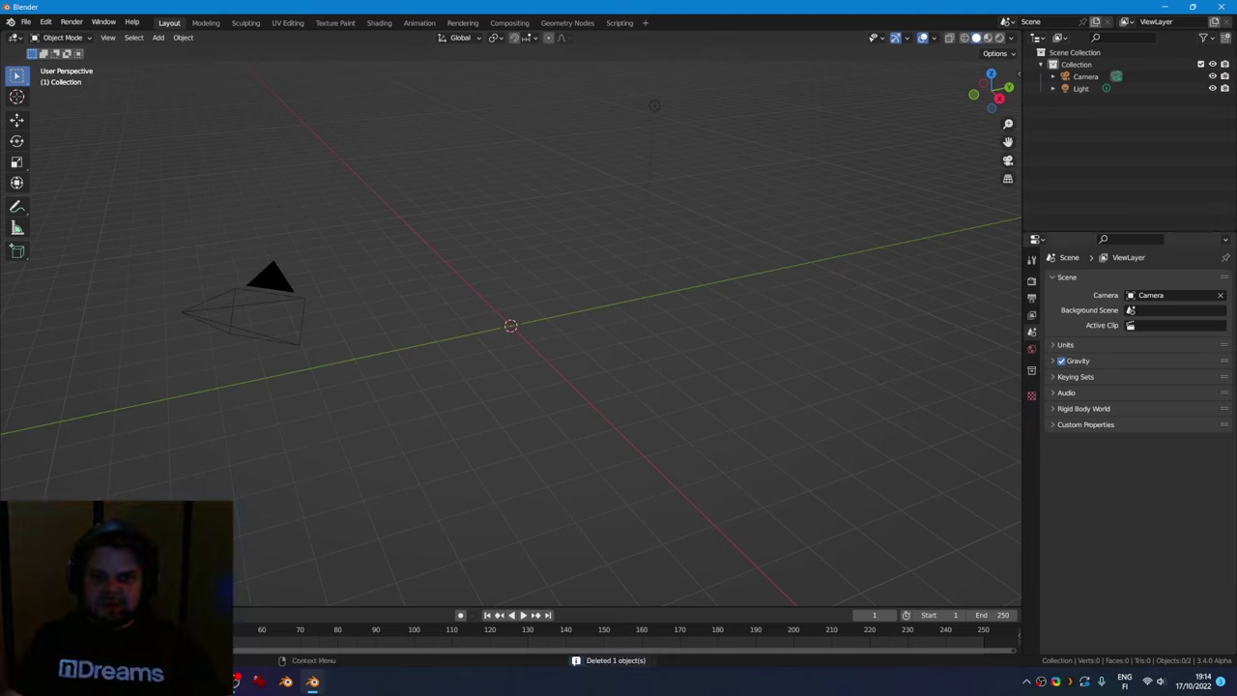
pyautogui.hotkey('shift', 'a')
pyautogui.moveTo(551, 332)
pyautogui.click(652, 343)
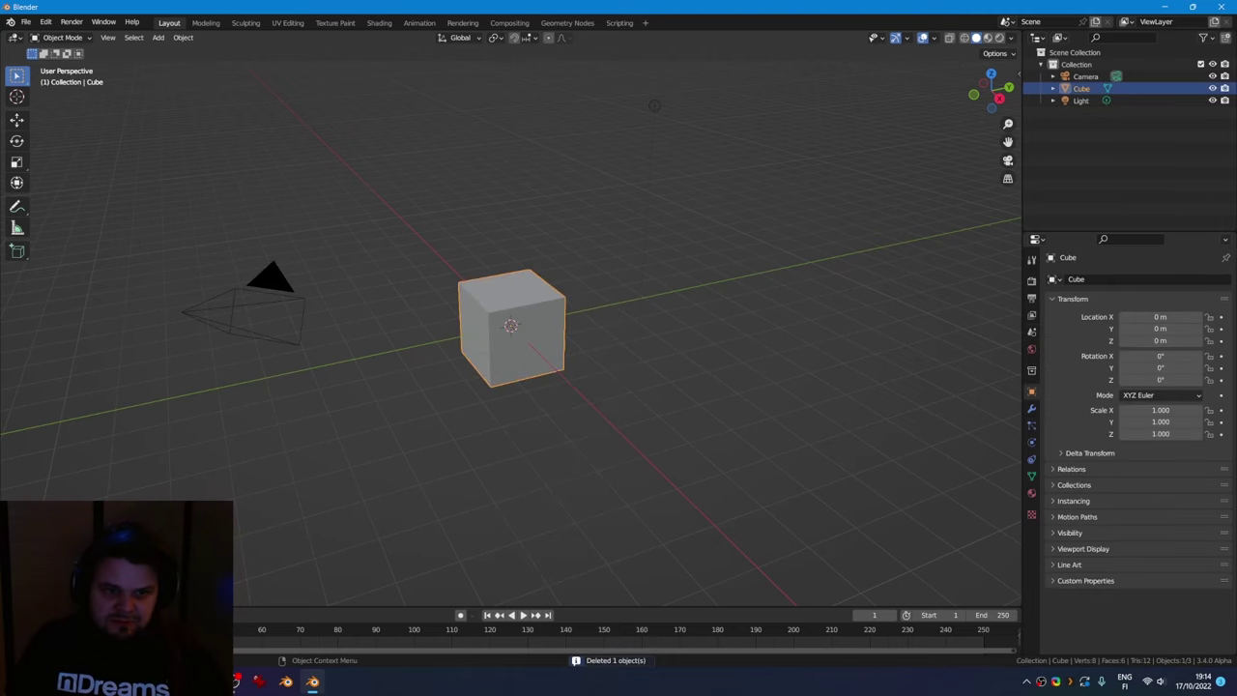
# Delete all vertices of the cube in Edit Mode and return to Object Mode
pyautogui.press('Tab')
pyautogui.press('x')
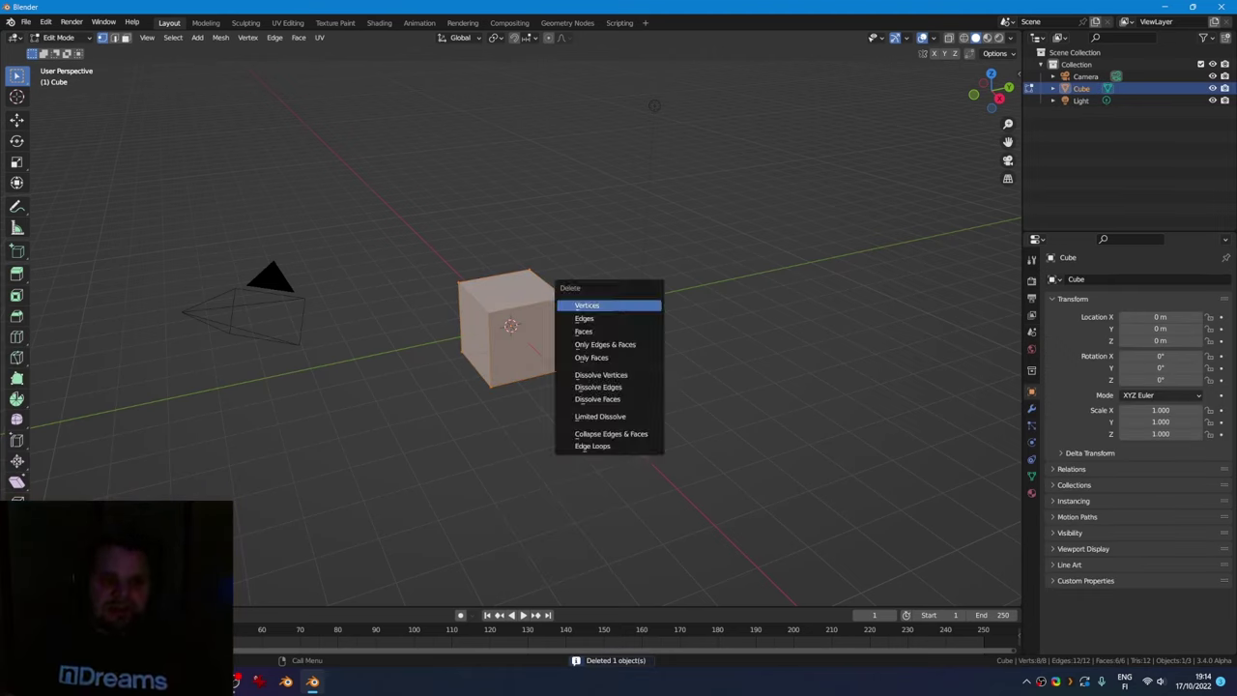
pyautogui.press('Return')
pyautogui.press('Tab')
# Add a Geometry Nodes modifier to the emptied cube object and create a new node tree for it
pyautogui.click(1031, 408)
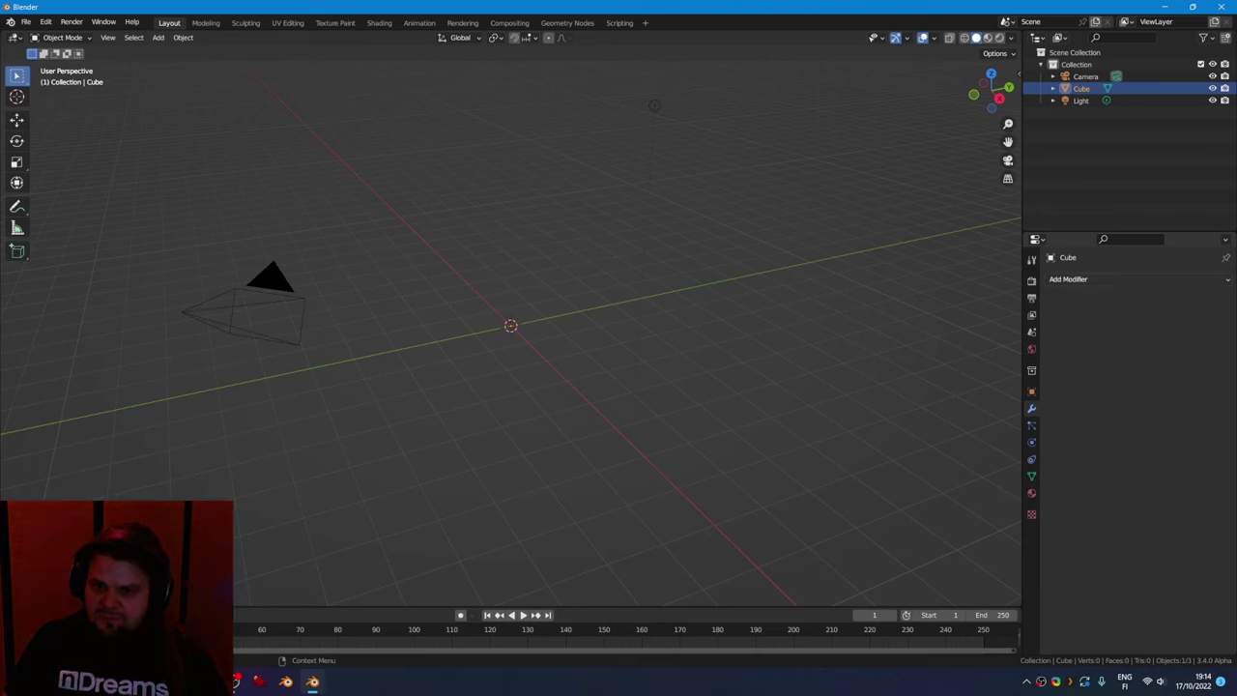
pyautogui.click(1067, 279)
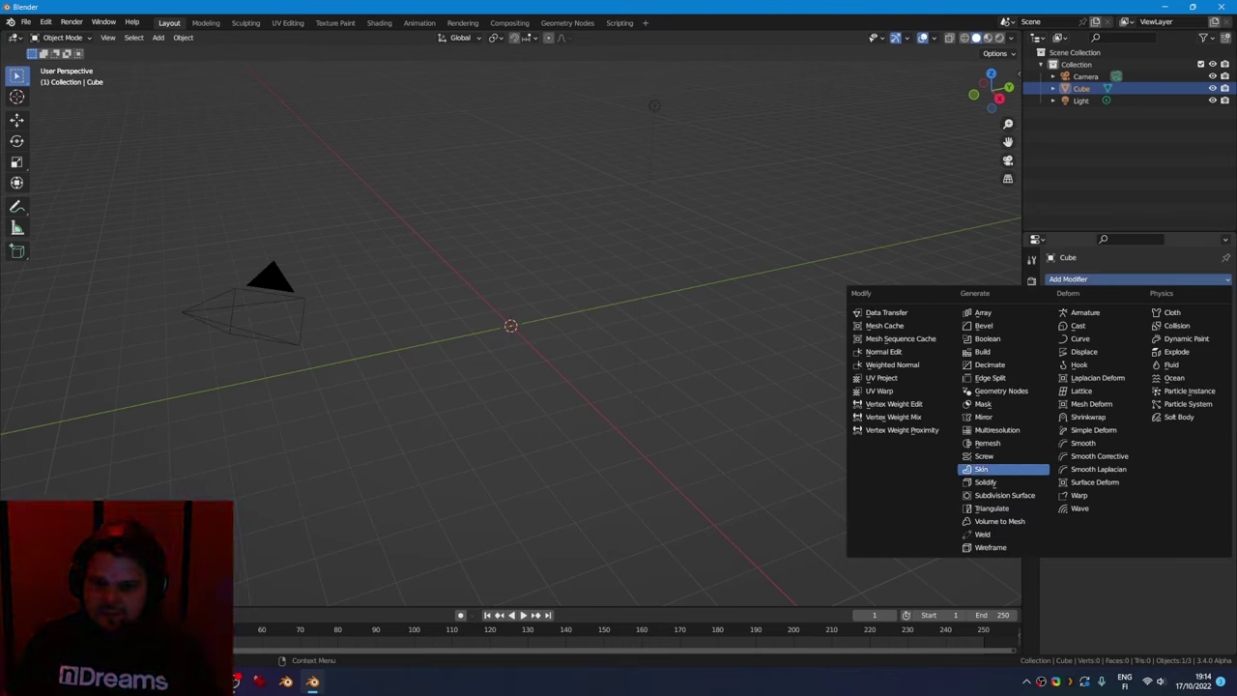
pyautogui.click(1000, 391)
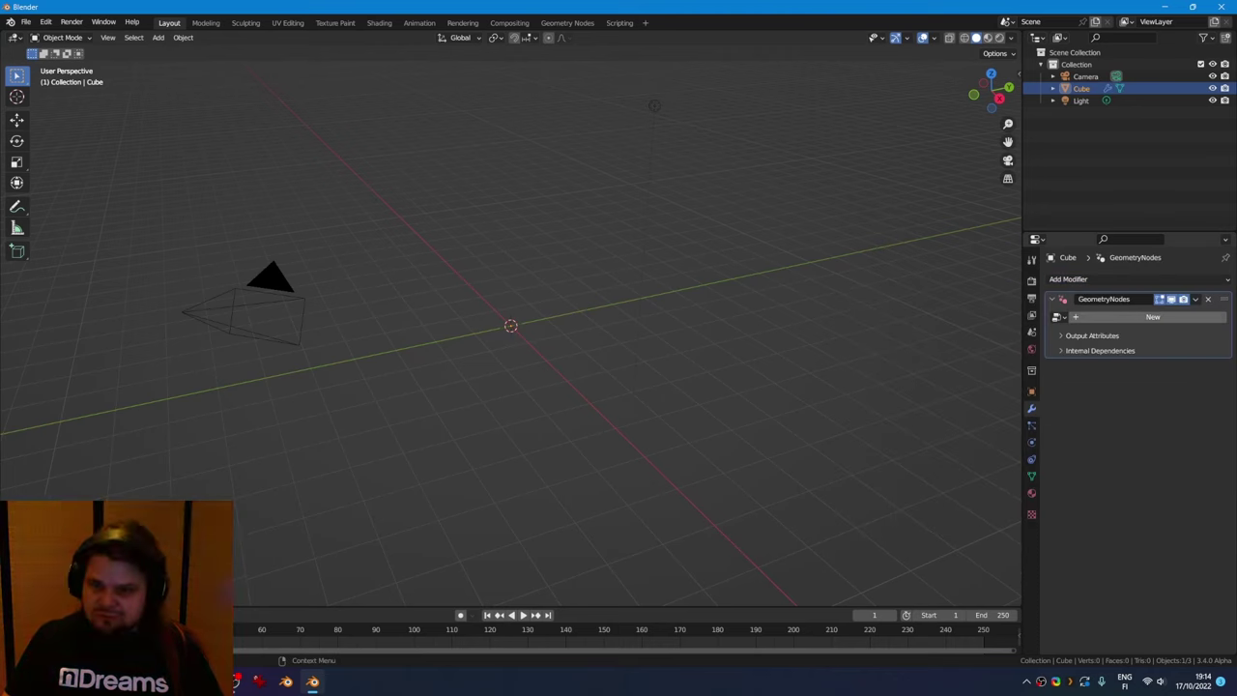
pyautogui.click(1152, 316)
# Split the 3D viewport vertically in half, make the second half a Geometry Node Editor and collapse its sidebar
pyautogui.rightClick(1021, 350)
pyautogui.click(1021, 350)
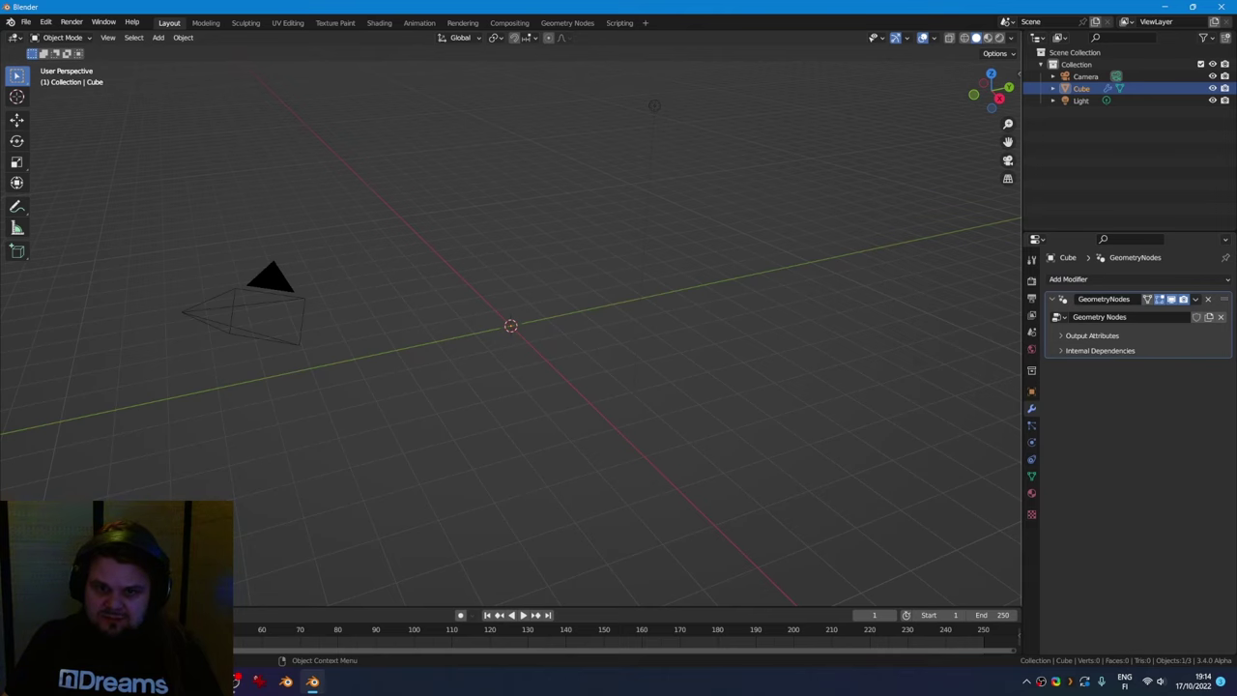
pyautogui.click(515, 349)
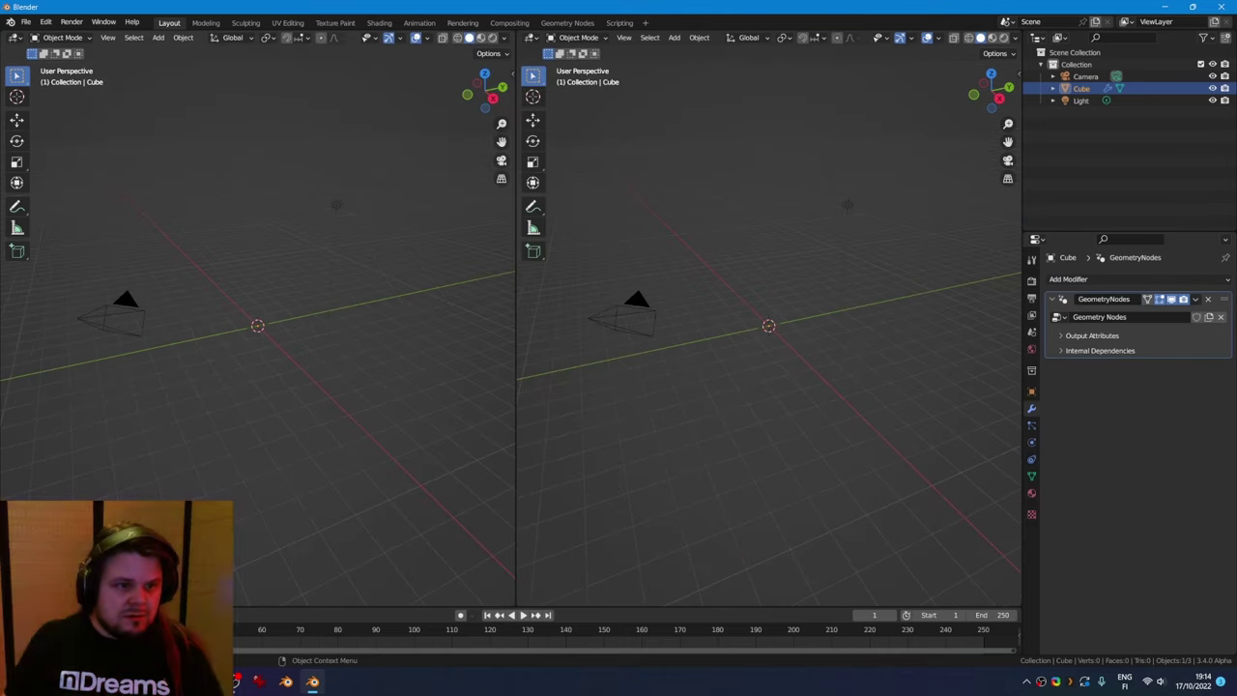
pyautogui.click(530, 37)
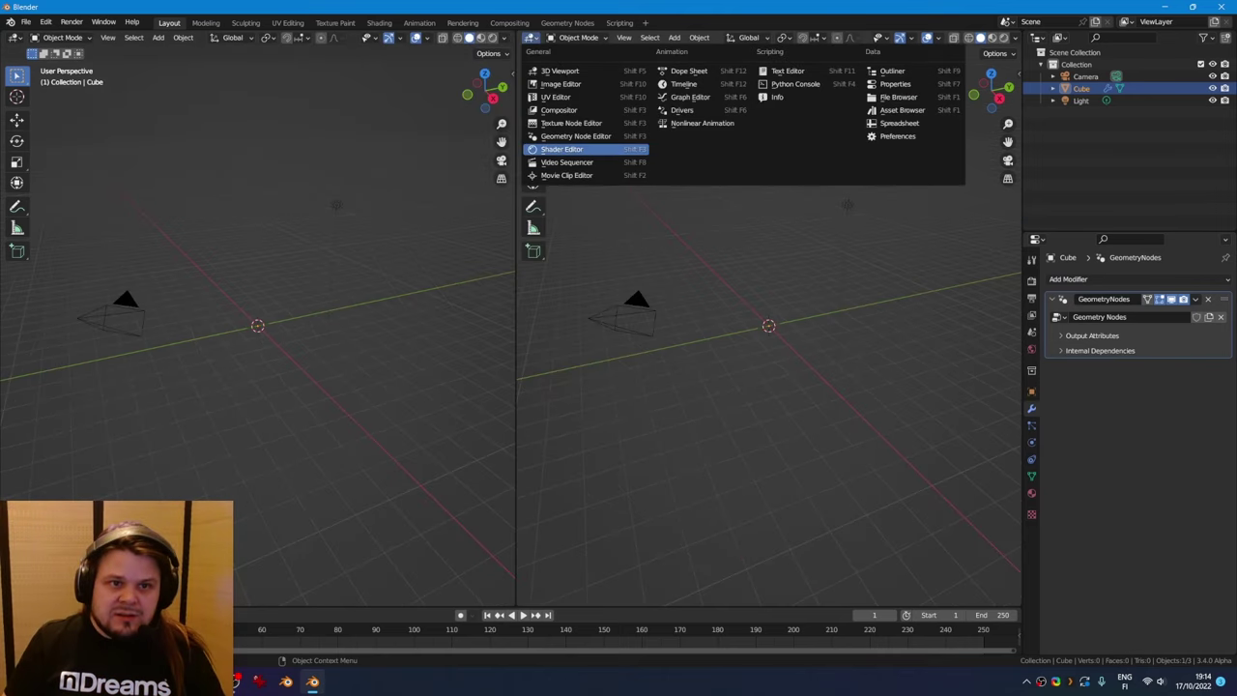
pyautogui.click(580, 136)
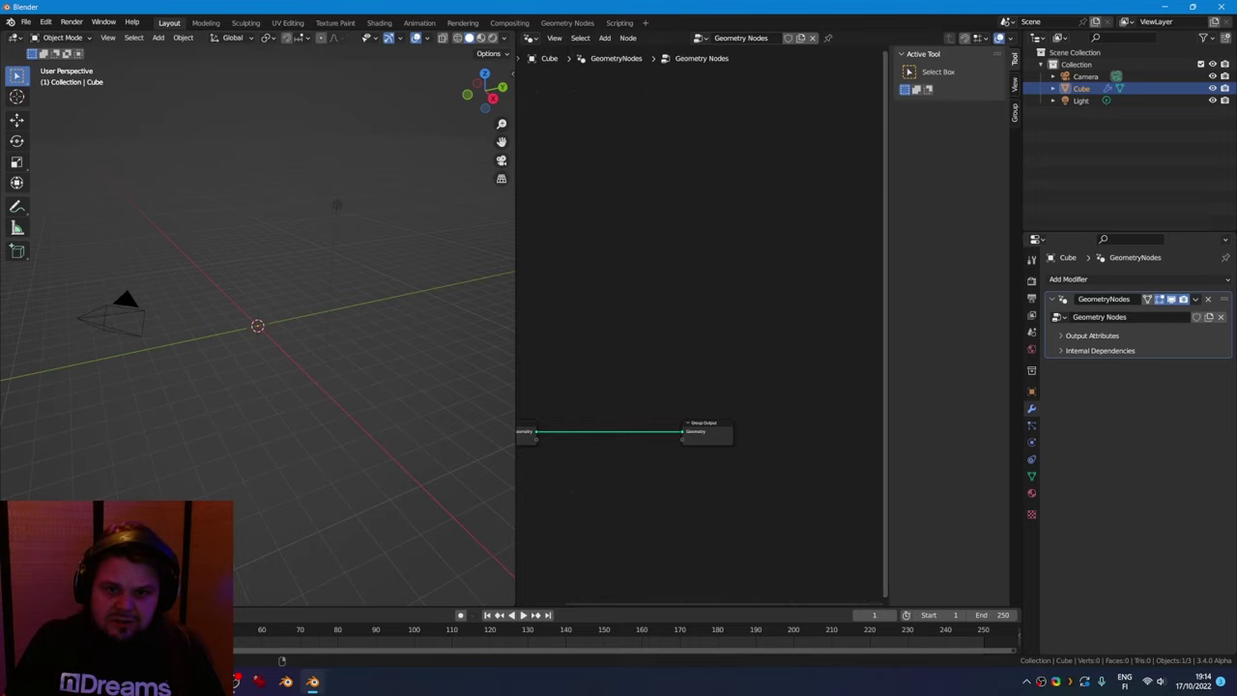
pyautogui.press('n')
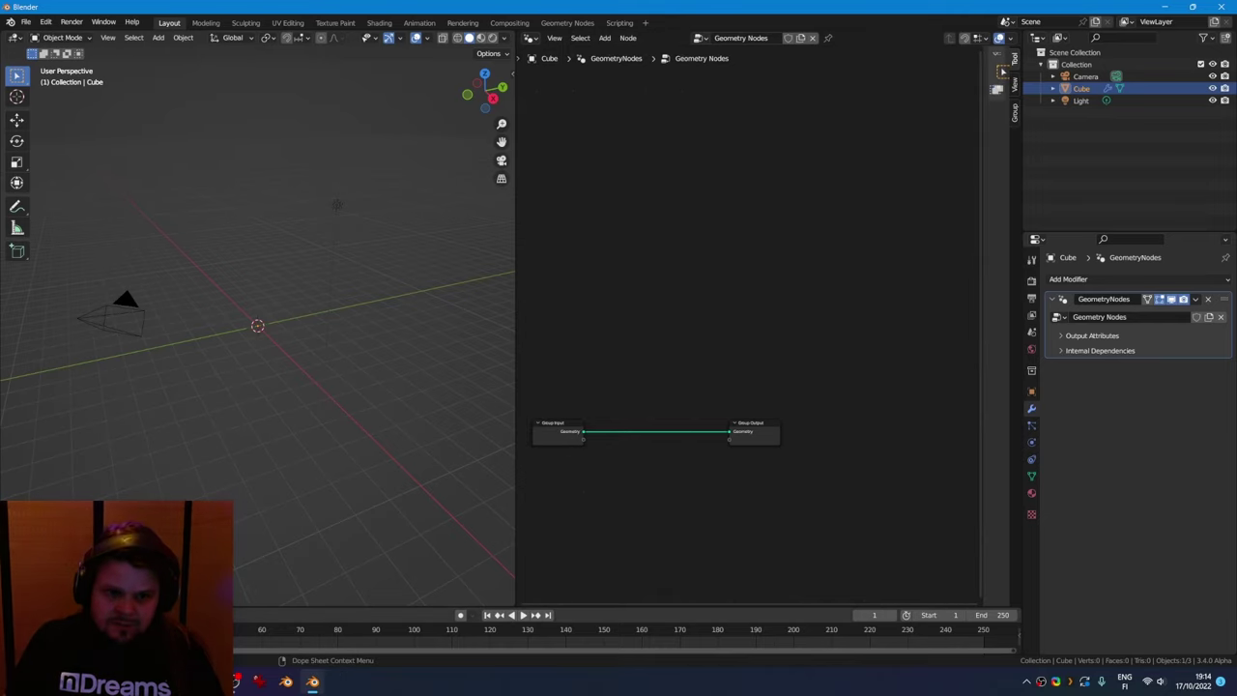
# Split the Geometry Node Editor horizontally and change the upper area to a Shader Editor
pyautogui.rightClick(603, 603)
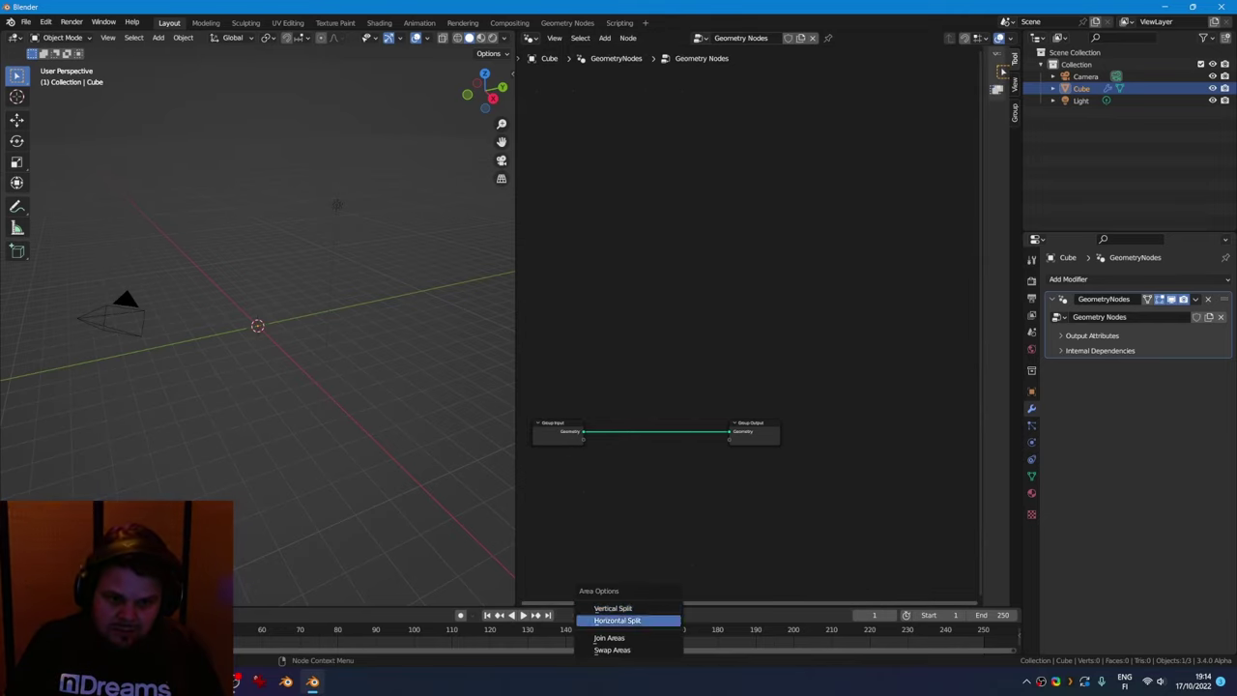
pyautogui.click(613, 622)
pyautogui.click(676, 299)
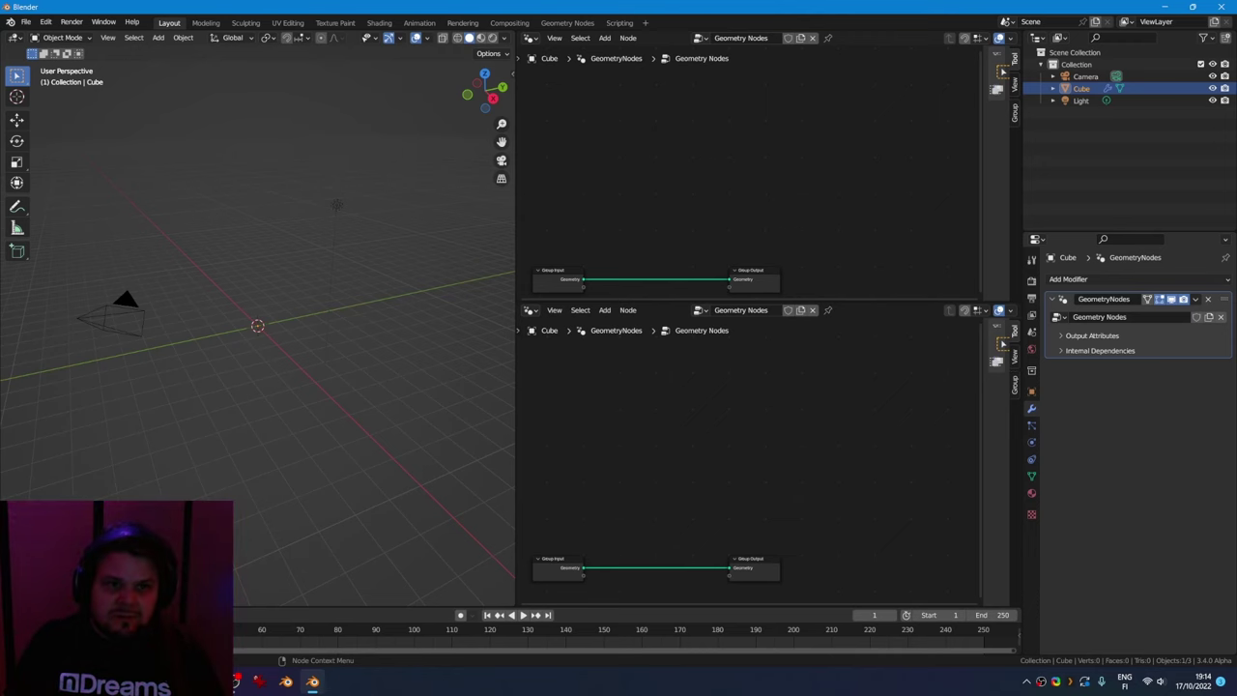
pyautogui.click(531, 39)
pyautogui.click(564, 150)
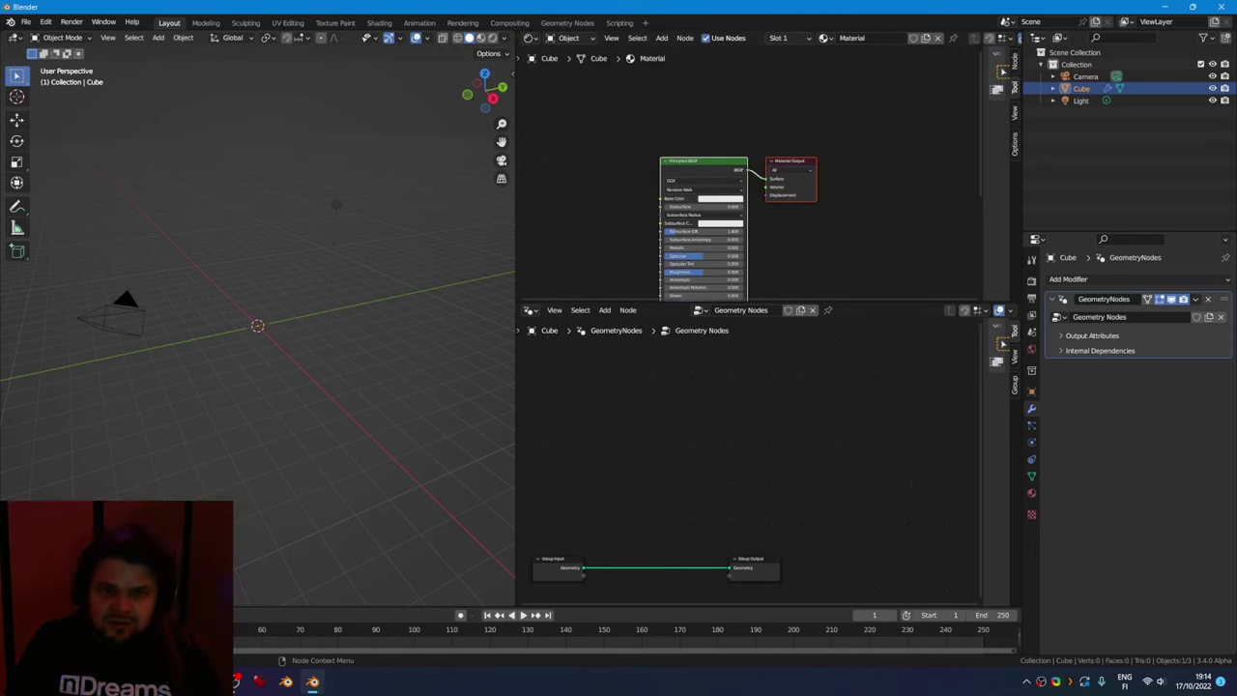
pyautogui.moveTo(764, 227); pyautogui.dragTo(749, 169, button='middle')
# Rename the cube object's material to VoxelMaterial and set its base color to red
pyautogui.click(1031, 492)
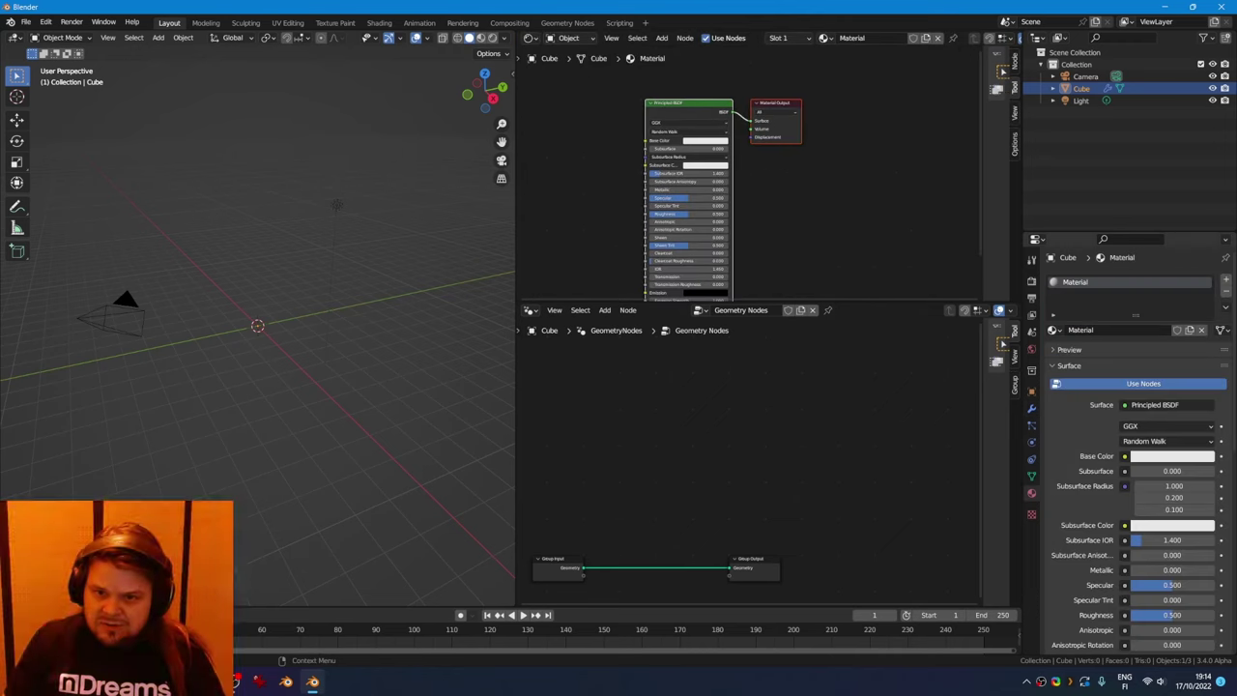
pyautogui.click(1112, 330)
pyautogui.write('Voxel')
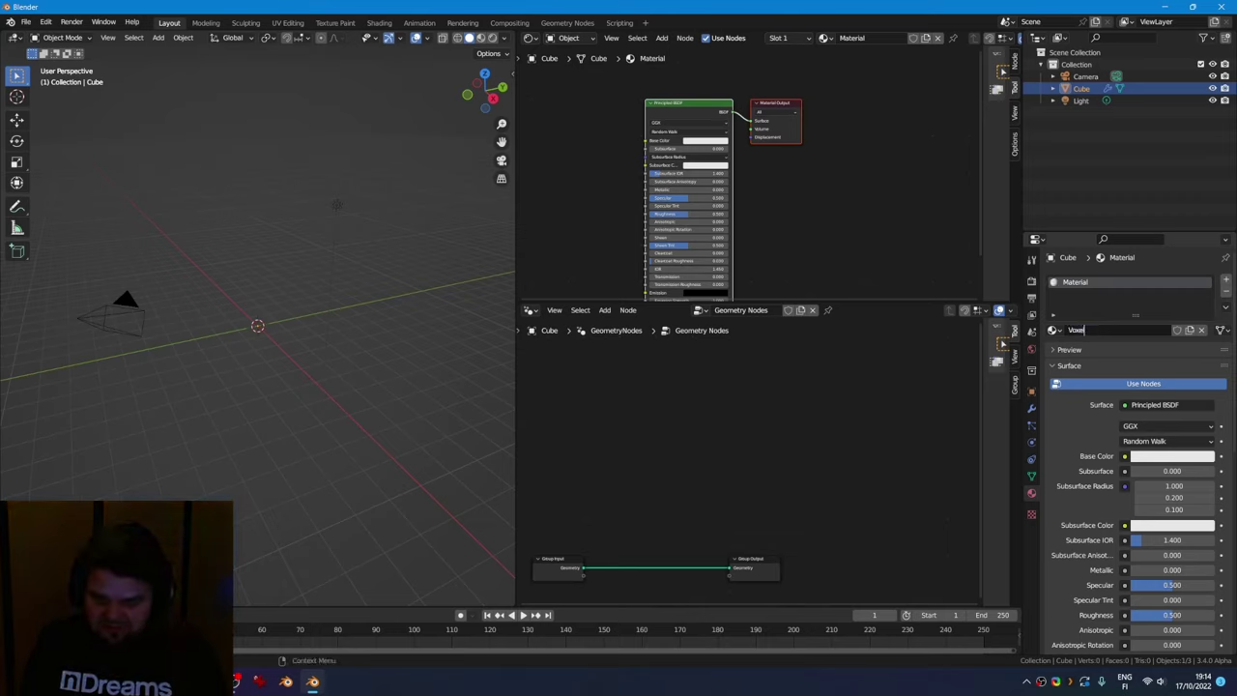
pyautogui.write('Material')
pyautogui.press('Return')
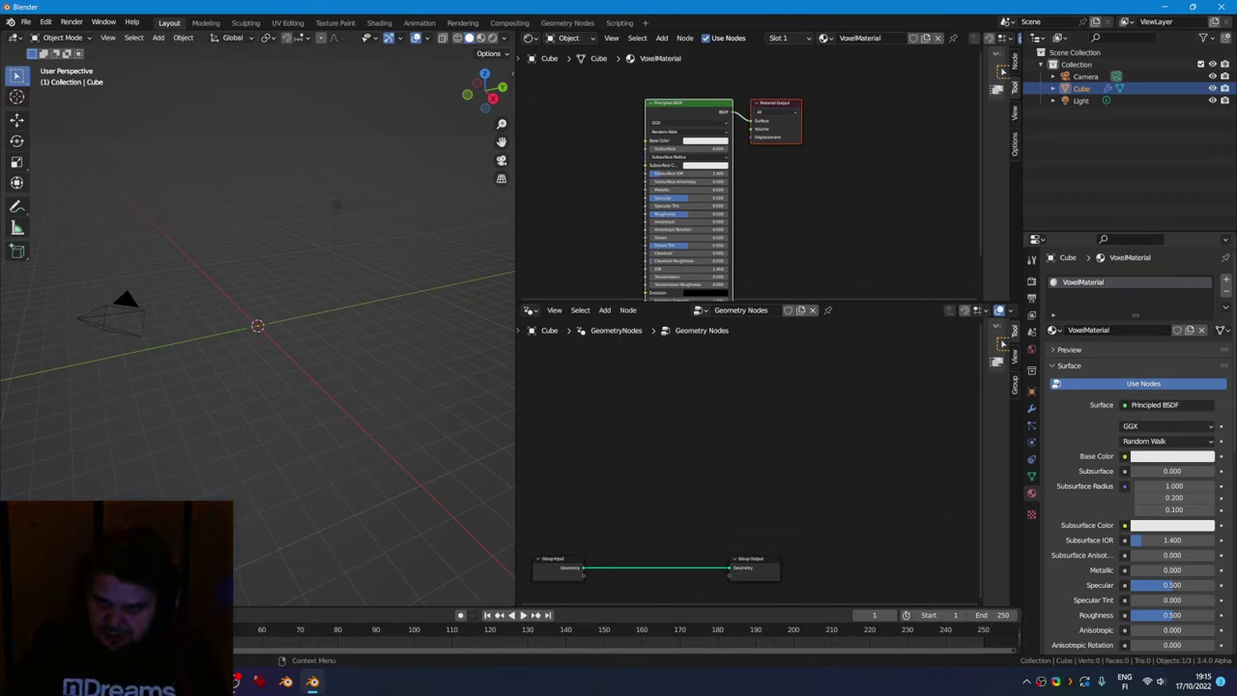
pyautogui.click(1172, 456)
pyautogui.click(1155, 373)
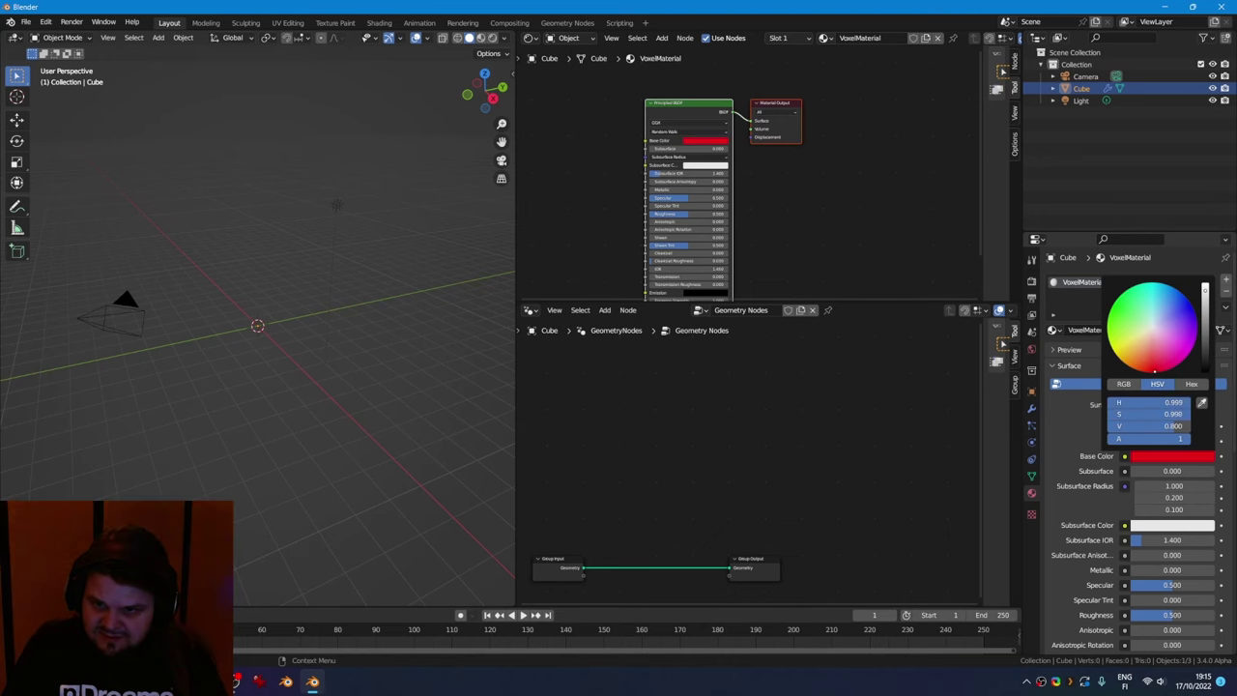
# Save the file as voxcela.blend in the D:\BlenderProjects folder
pyautogui.press('Home')
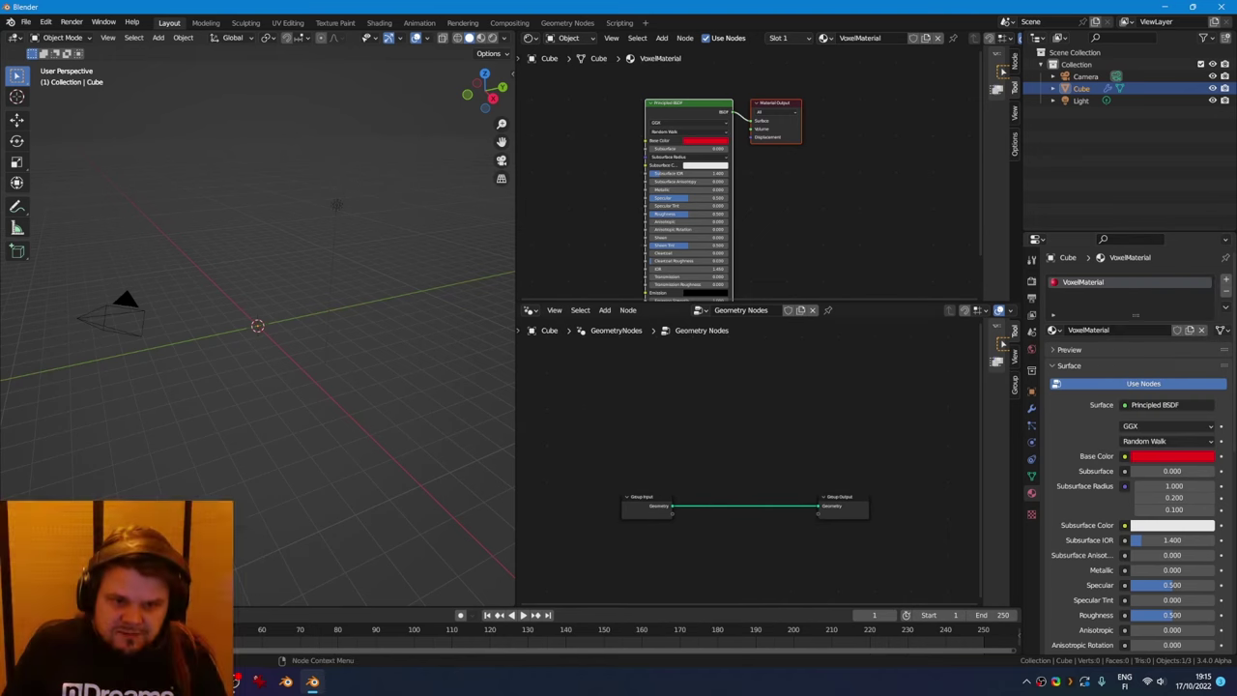
pyautogui.hotkey('ctrl', 's')
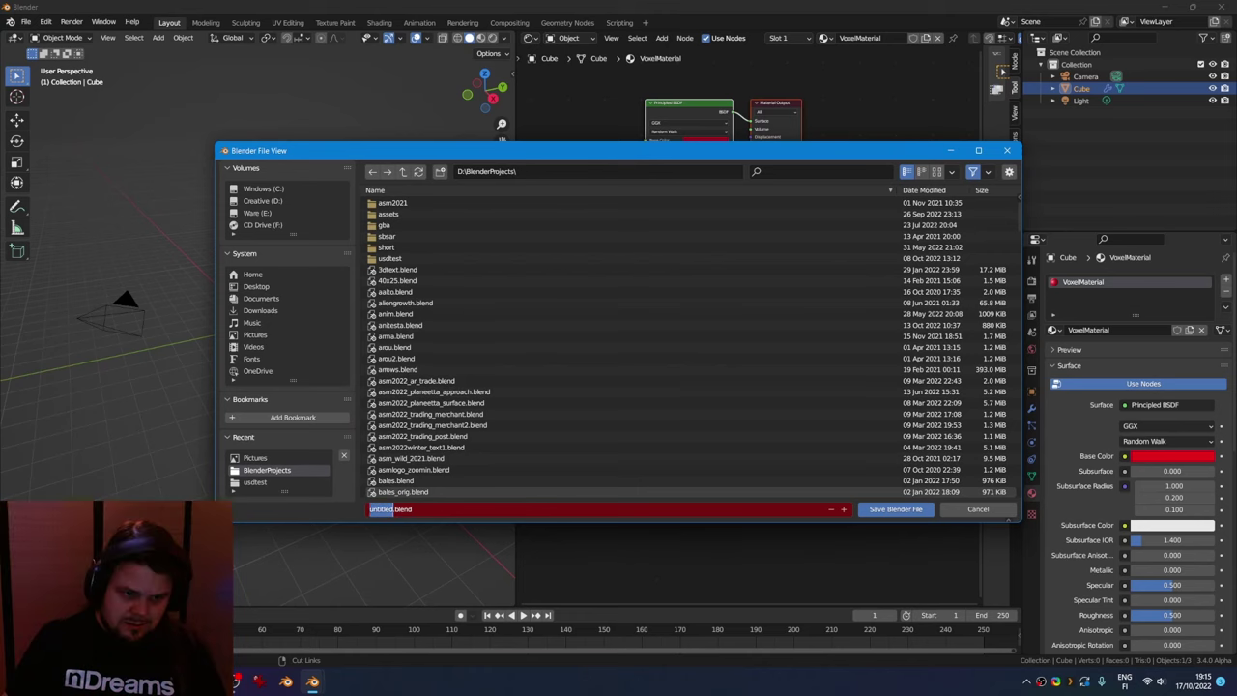
pyautogui.write('voxela')
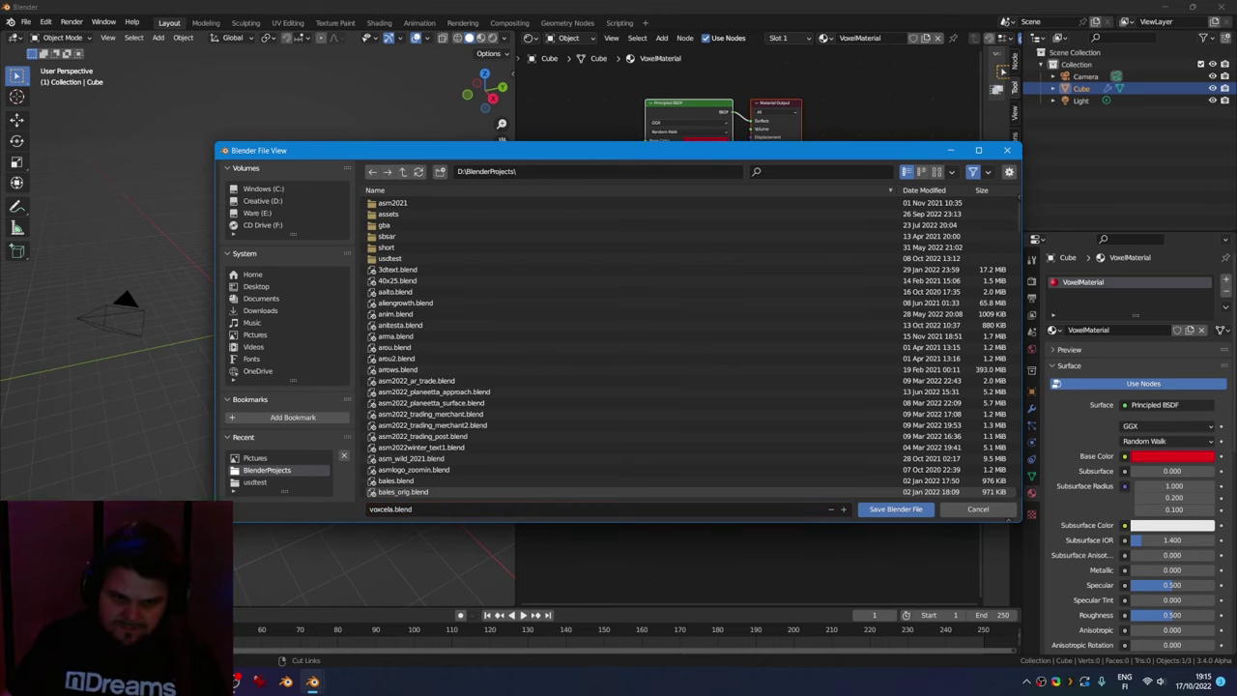
pyautogui.write('ela')
pyautogui.click(895, 509)
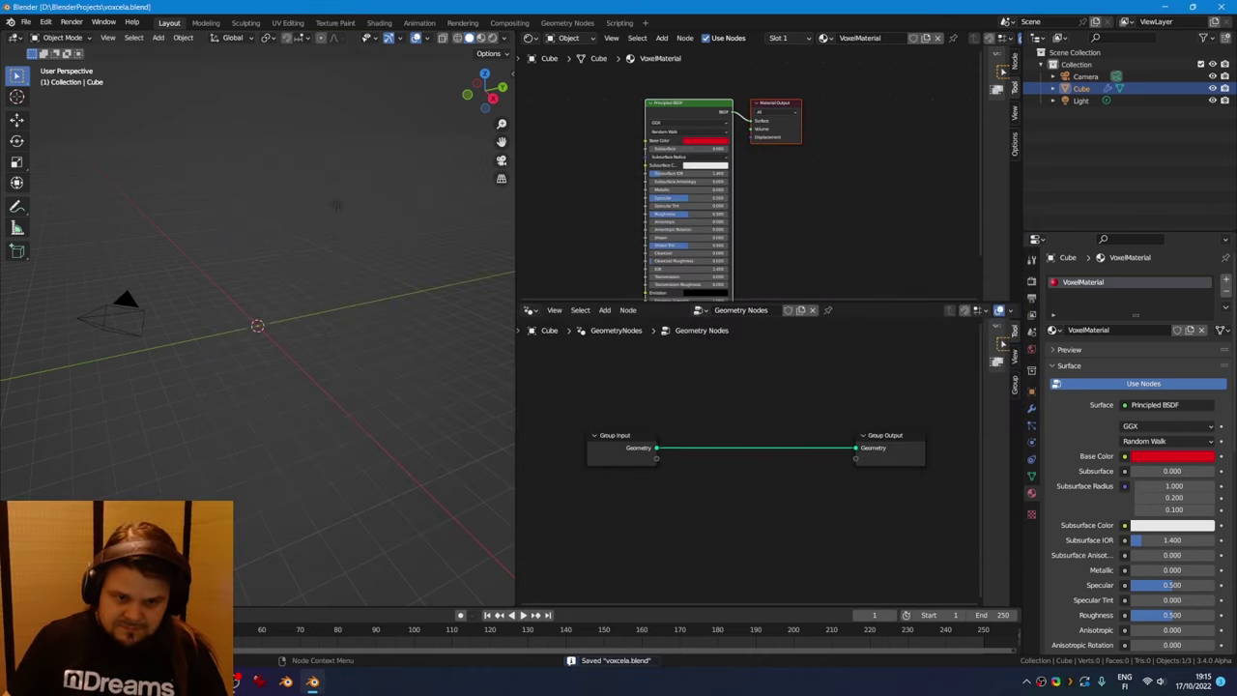
# Insert a Set Material node on the link between Group Input and Group Output
pyautogui.rightClick(689, 414)
pyautogui.press('Escape')
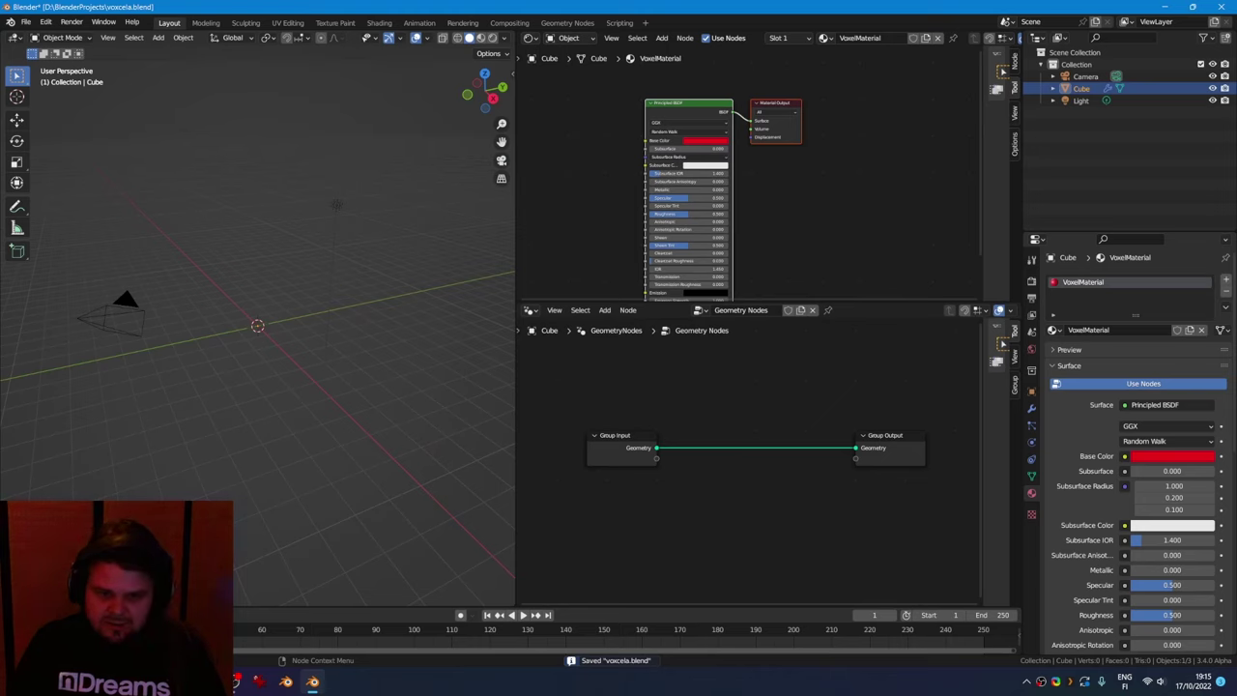
pyautogui.hotkey('shift', 'a')
pyautogui.write('set mat')
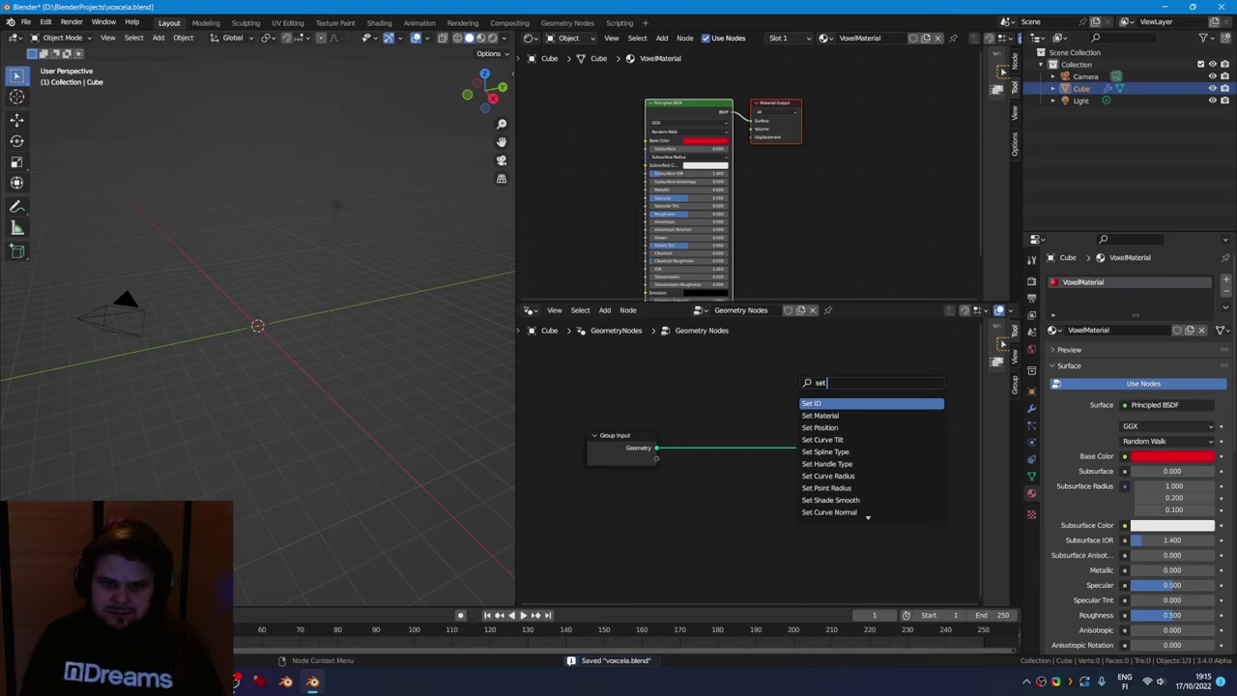
pyautogui.press('Return')
pyautogui.click(754, 425)
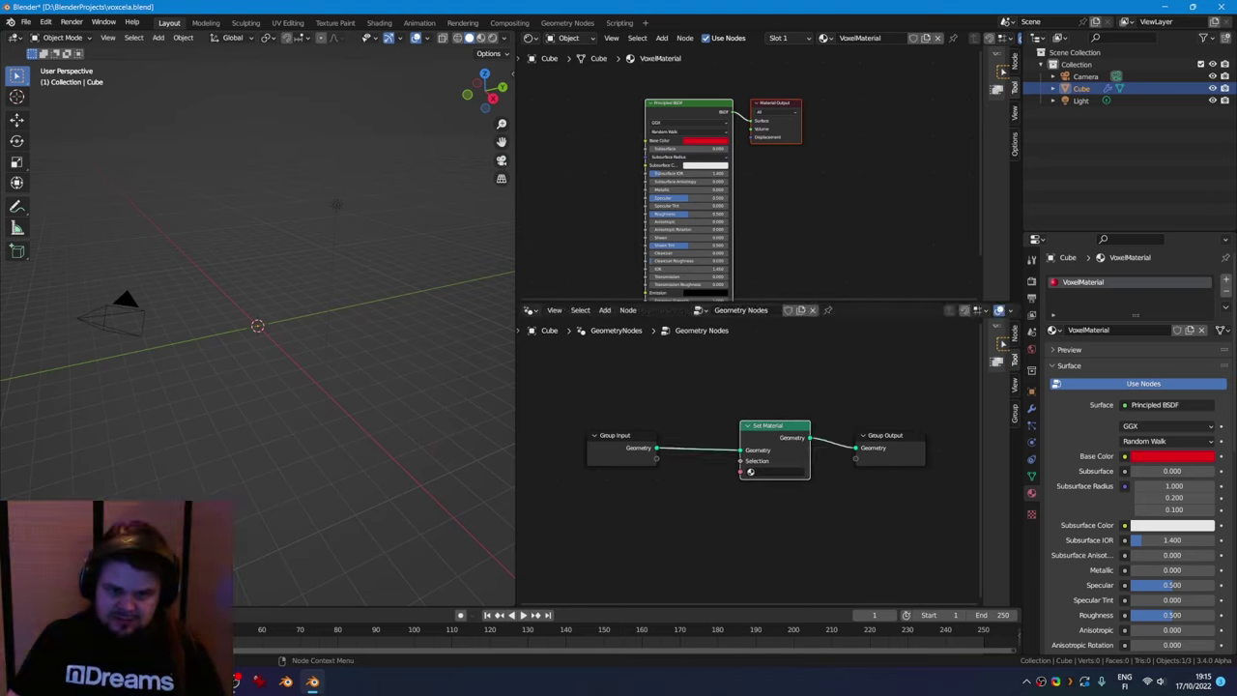
# Move Group Input and Set Material farther apart and assign VoxelMaterial to the Set Material node
pyautogui.hotkey('alt', 'a')
pyautogui.moveTo(603, 387); pyautogui.dragTo(843, 471)
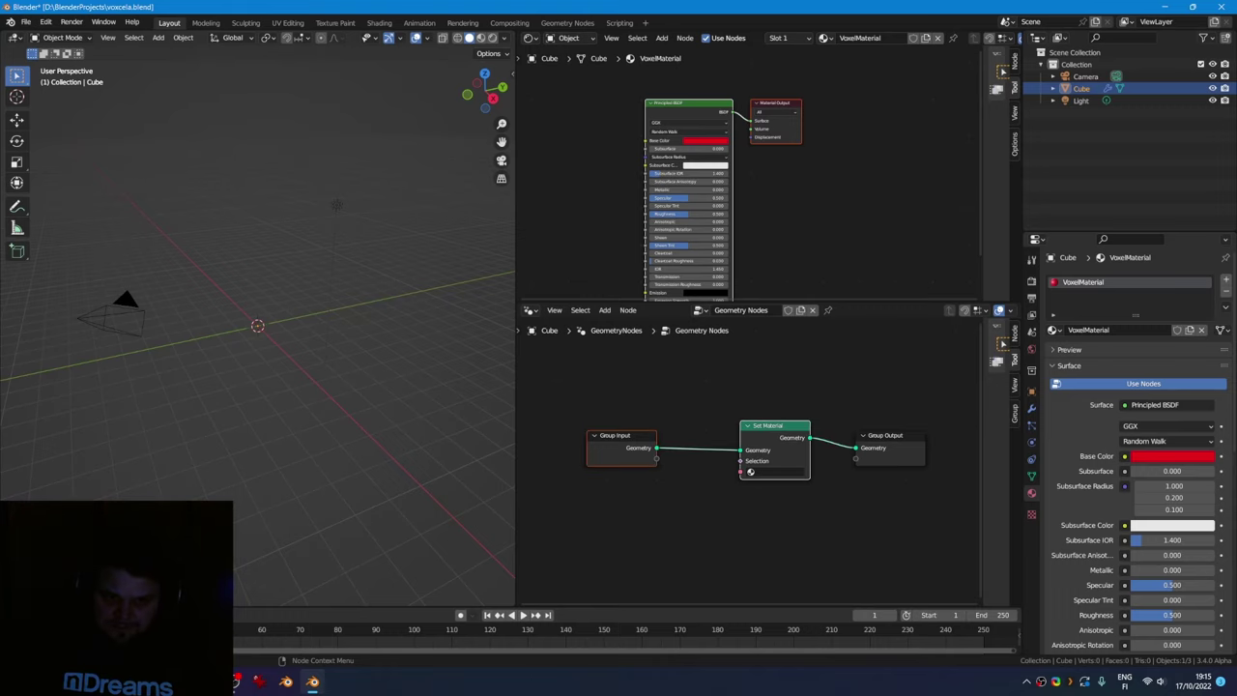
pyautogui.moveTo(773, 425); pyautogui.dragTo(780, 436)
pyautogui.hotkey('alt', 'a')
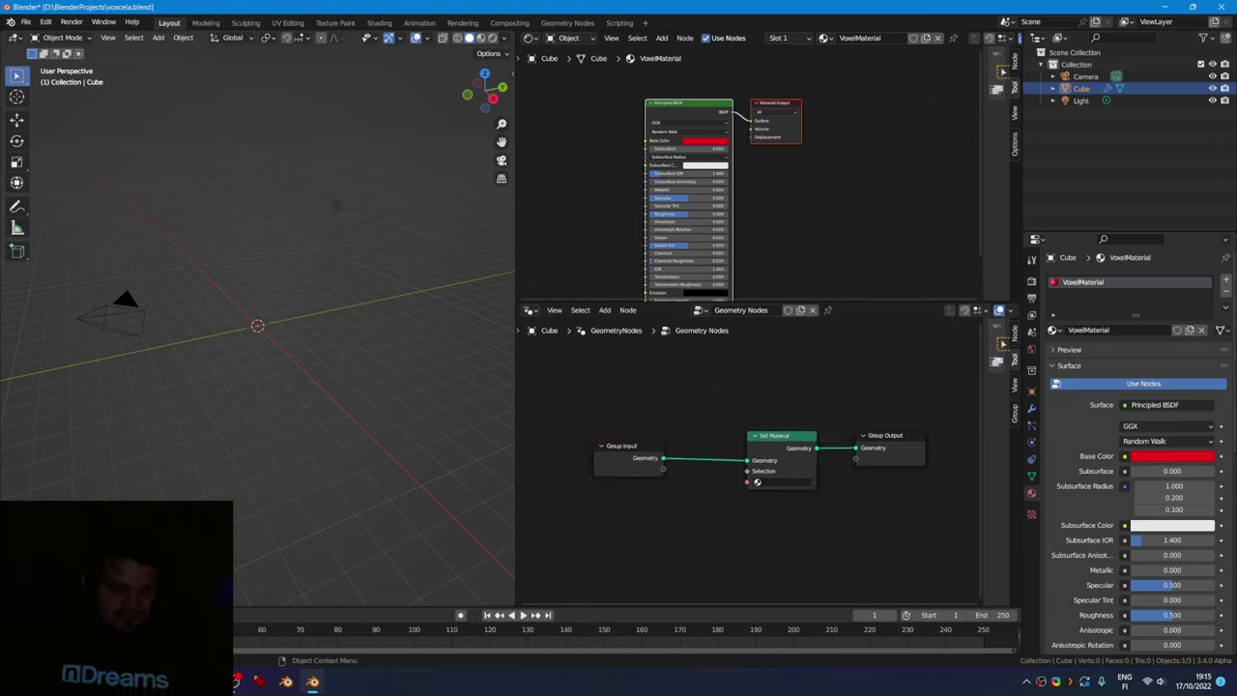
pyautogui.moveTo(623, 450); pyautogui.dragTo(567, 450)
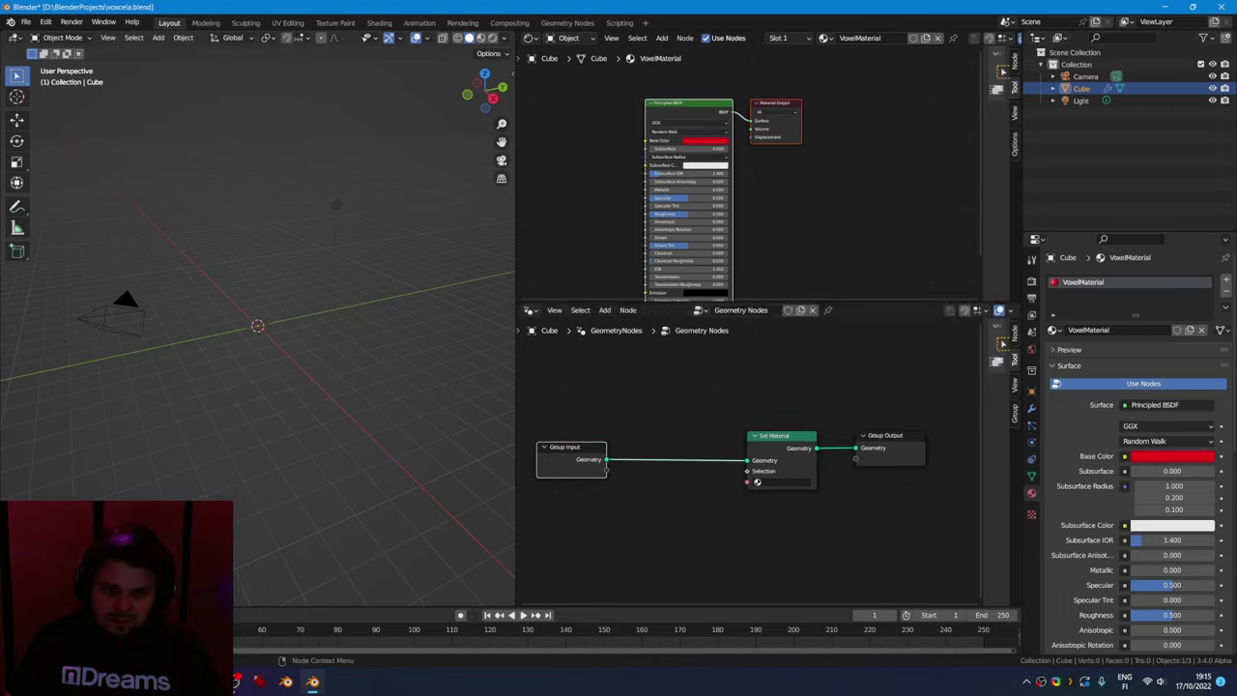
pyautogui.click(757, 482)
pyautogui.click(802, 497)
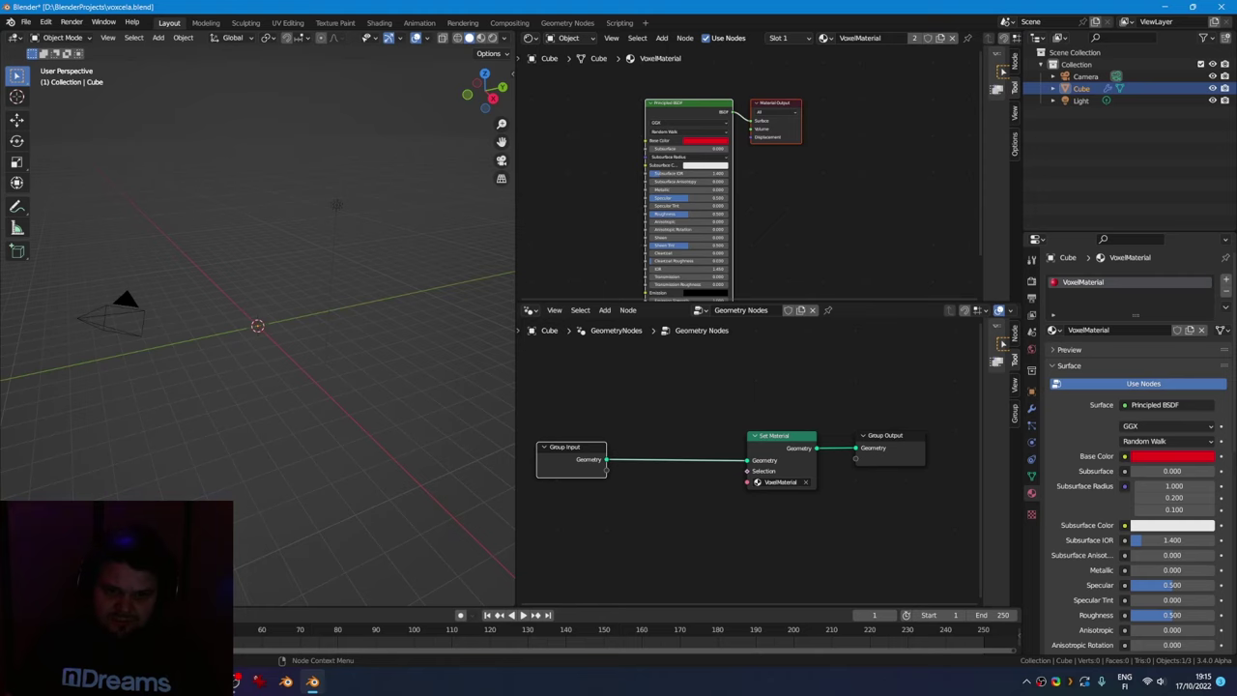
# Move the Group Input node farther away from Set Material to make room for more nodes
pyautogui.rightClick(639, 549)
pyautogui.rightClick(750, 550)
pyautogui.moveTo(753, 547); pyautogui.dragTo(914, 544, button='middle')
pyautogui.moveTo(731, 465); pyautogui.dragTo(580, 459)
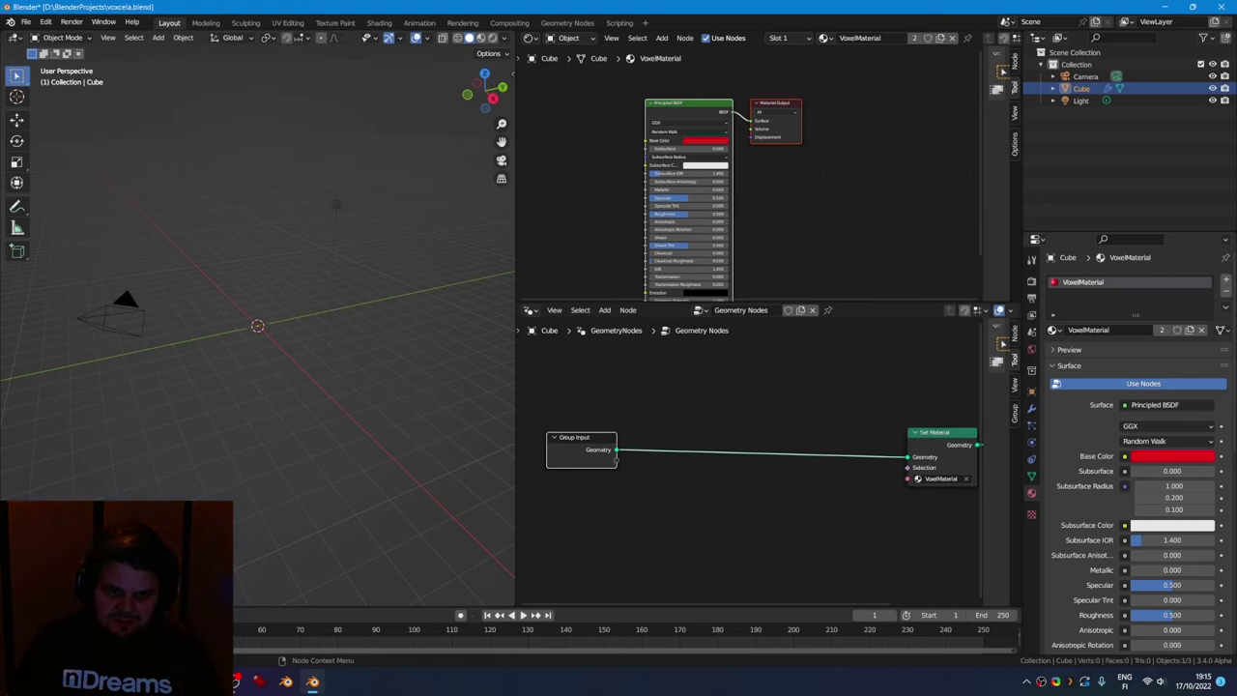
pyautogui.click(659, 386)
pyautogui.hotkey('shift', 'a')
pyautogui.click(663, 382)
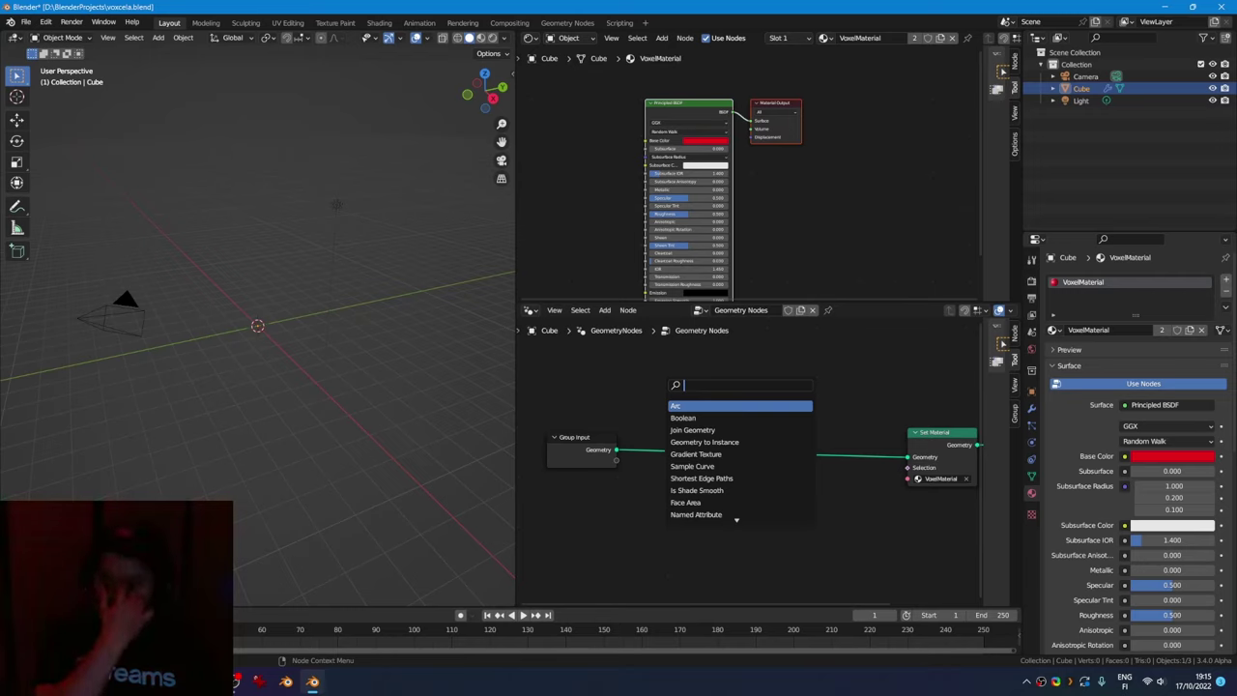
pyautogui.write('cube')
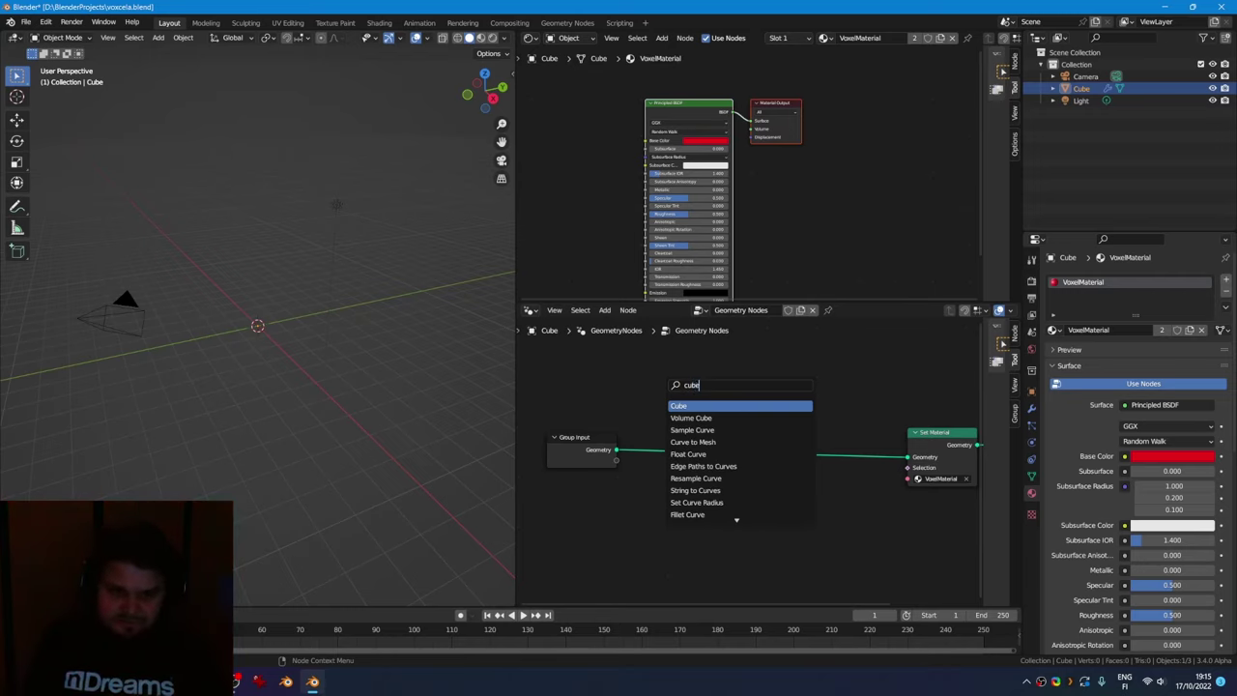
pyautogui.press('Return')
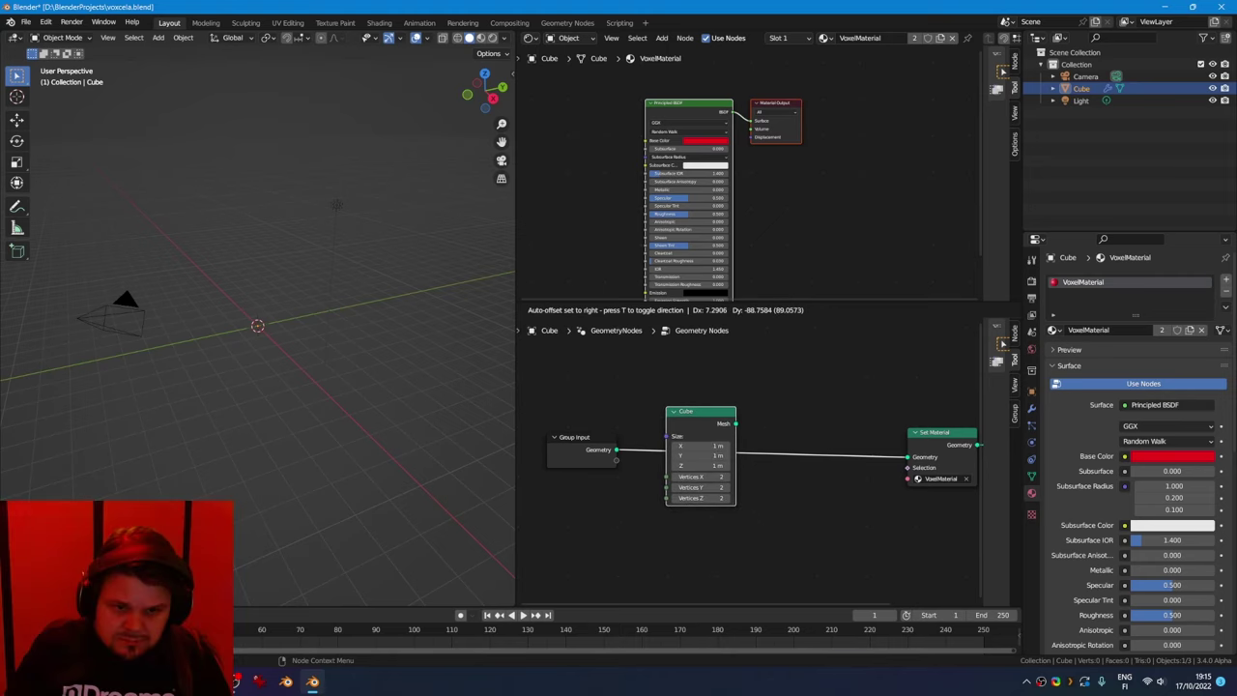
pyautogui.click(681, 514)
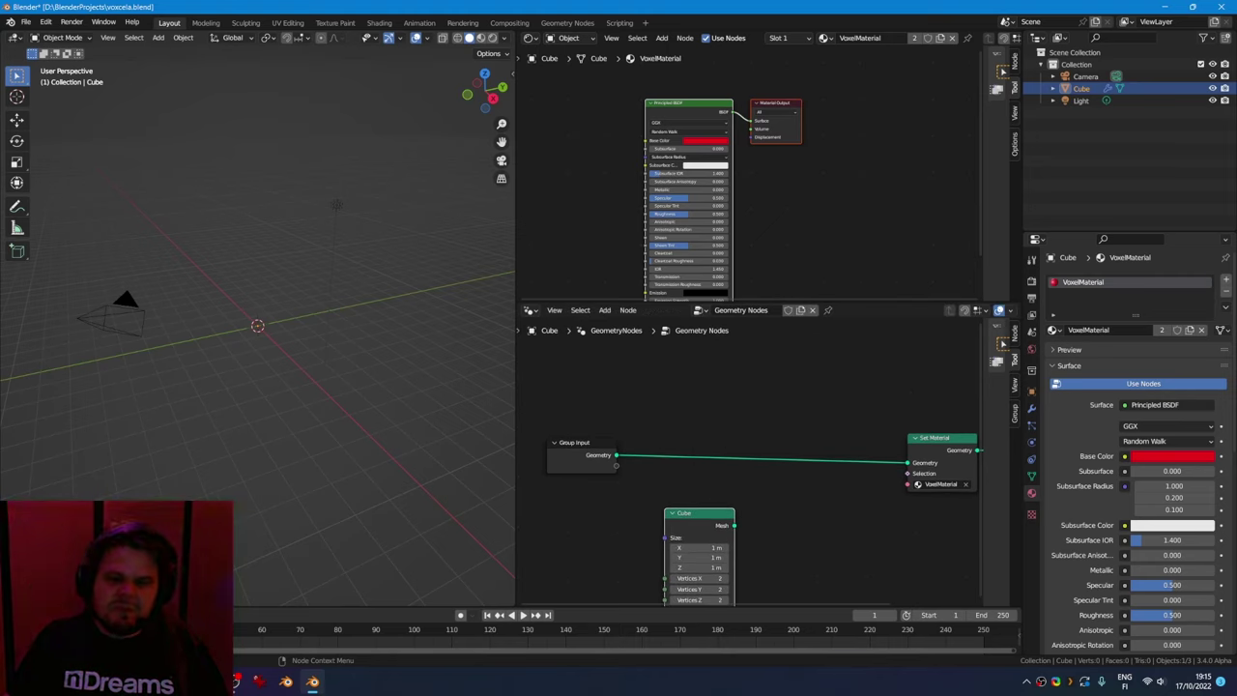
pyautogui.press('x')
# Add a Volume Cube node on the link into Set Material so its Volume output feeds the Geometry input
pyautogui.rightClick(695, 407)
pyautogui.hotkey('shift', 'a')
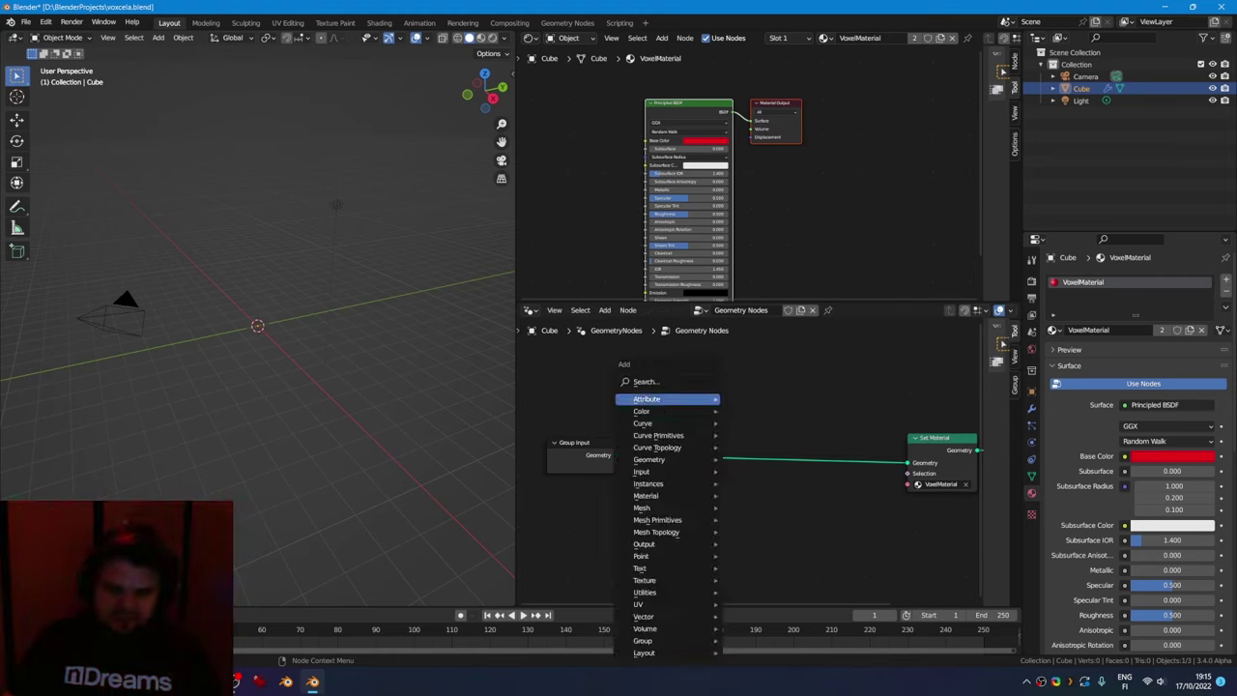
pyautogui.click(694, 383)
pyautogui.write('vol')
pyautogui.press('Return')
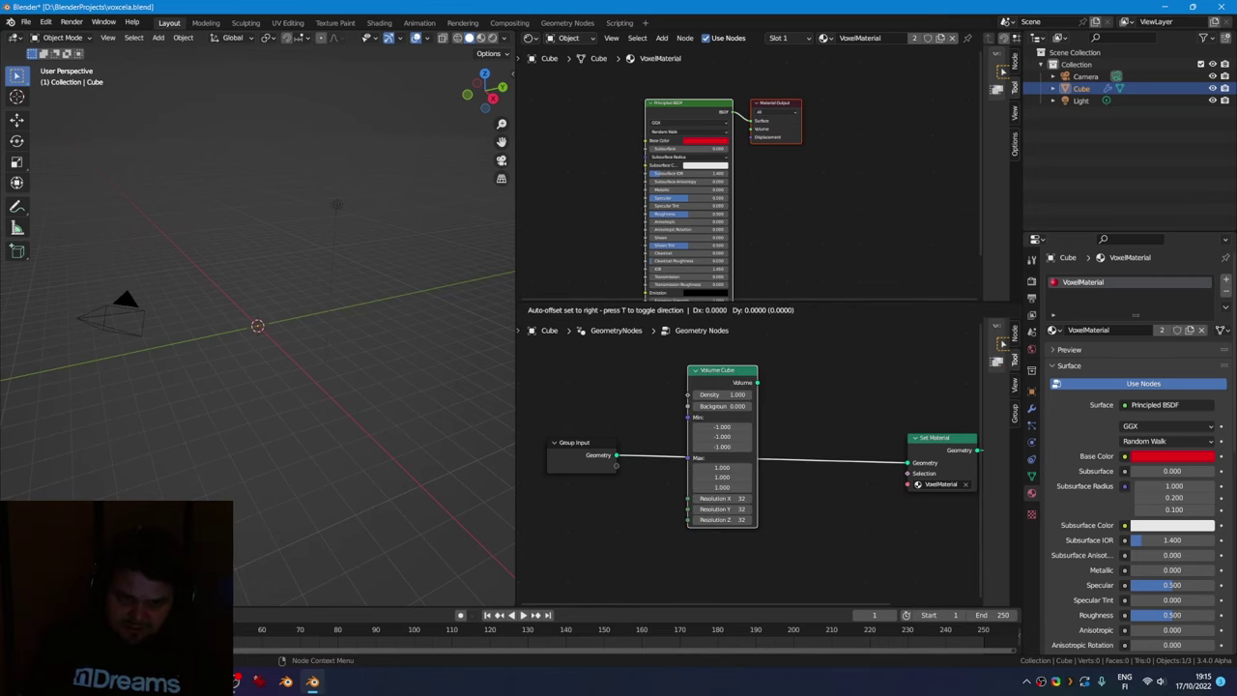
pyautogui.click(694, 464)
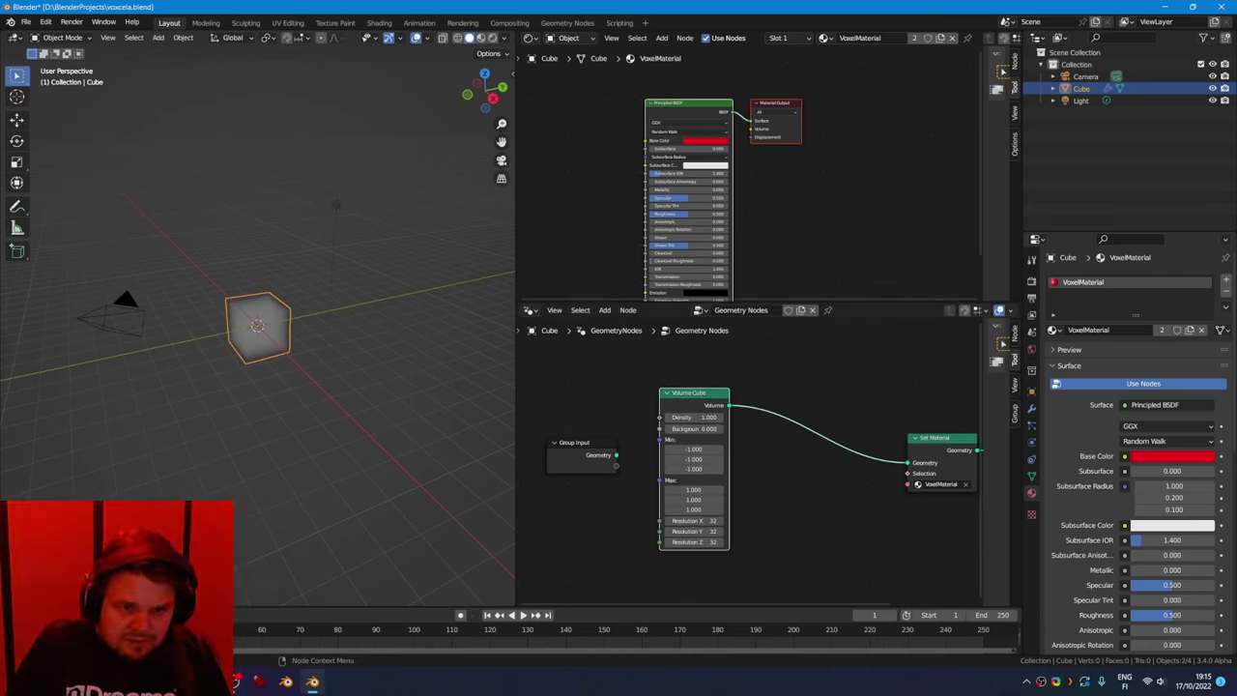
# Delete the unused Group Input node from the geometry node tree
pyautogui.moveTo(666, 473)
pyautogui.mouseDown(button='middle')
pyautogui.moveTo(698, 446)
pyautogui.moveTo(669, 461)
pyautogui.mouseUp(button='middle')
pyautogui.click(613, 423)
pyautogui.press('x')
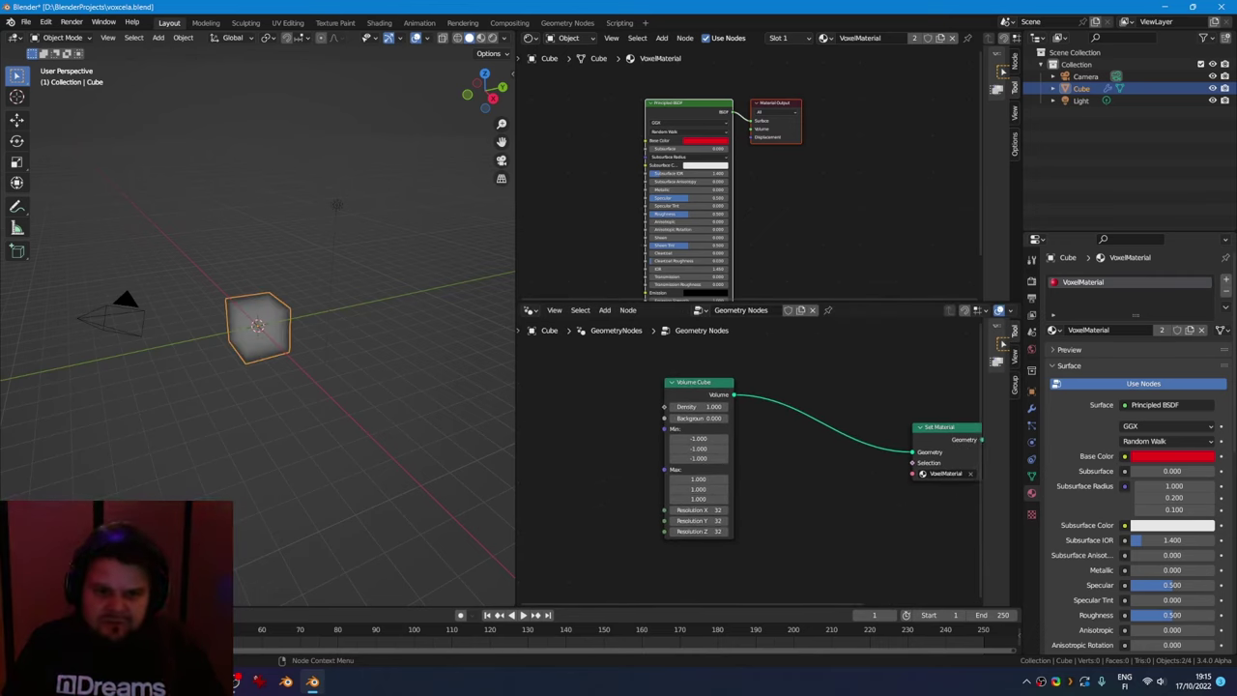
# Set the Volume Cube node's Density to 0.7 and its Background to 0
pyautogui.moveTo(773, 456); pyautogui.dragTo(724, 454, button='middle')
pyautogui.scroll(2, 723, 454)
pyautogui.moveTo(634, 396)
pyautogui.mouseDown()
pyautogui.moveTo(677, 397)
pyautogui.moveTo(626, 396)
pyautogui.moveTo(676, 409)
pyautogui.moveTo(638, 409)
pyautogui.mouseUp()
pyautogui.click(638, 409)
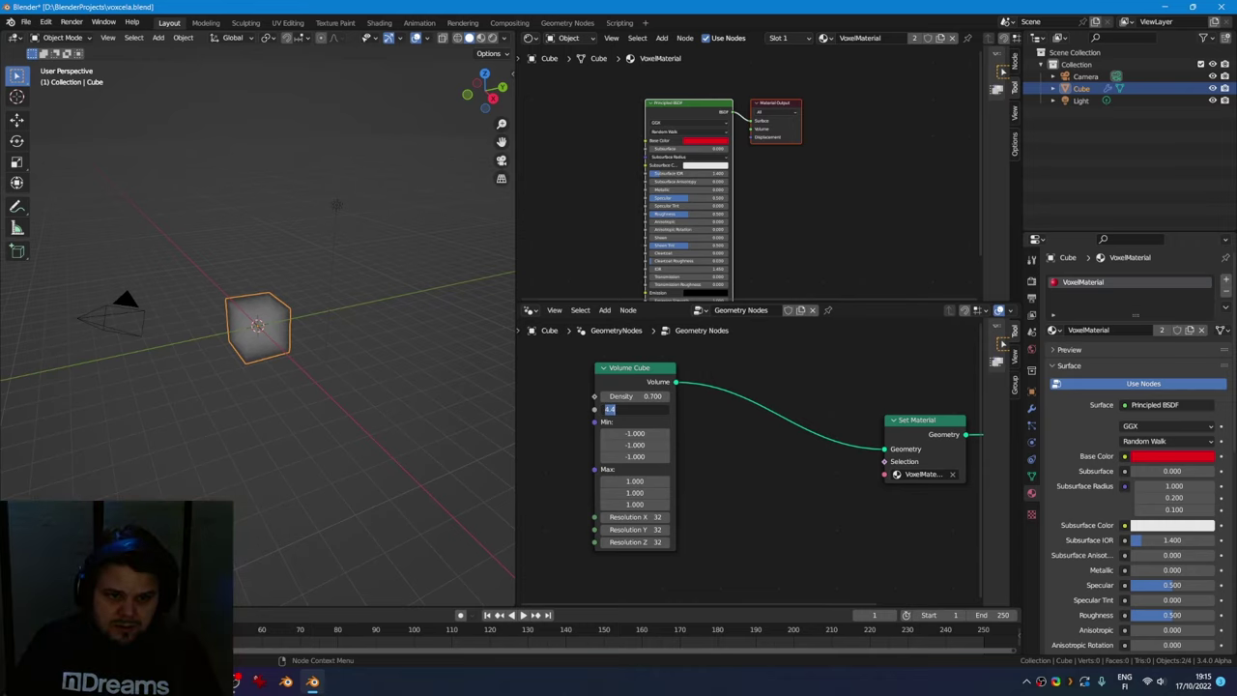
pyautogui.write('0')
pyautogui.press('Return')
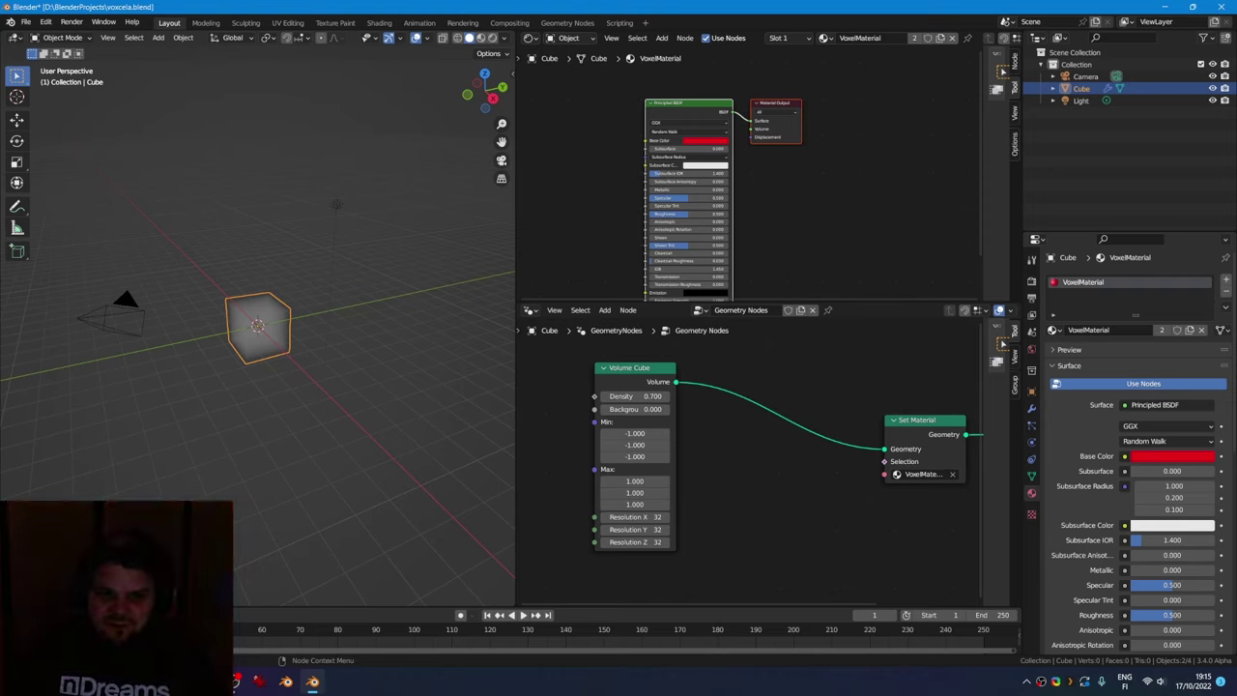
# Insert a Volume to Mesh node on the link between Volume Cube and Set Material
pyautogui.rightClick(671, 447)
pyautogui.press('Escape')
pyautogui.hotkey('shift', 'a')
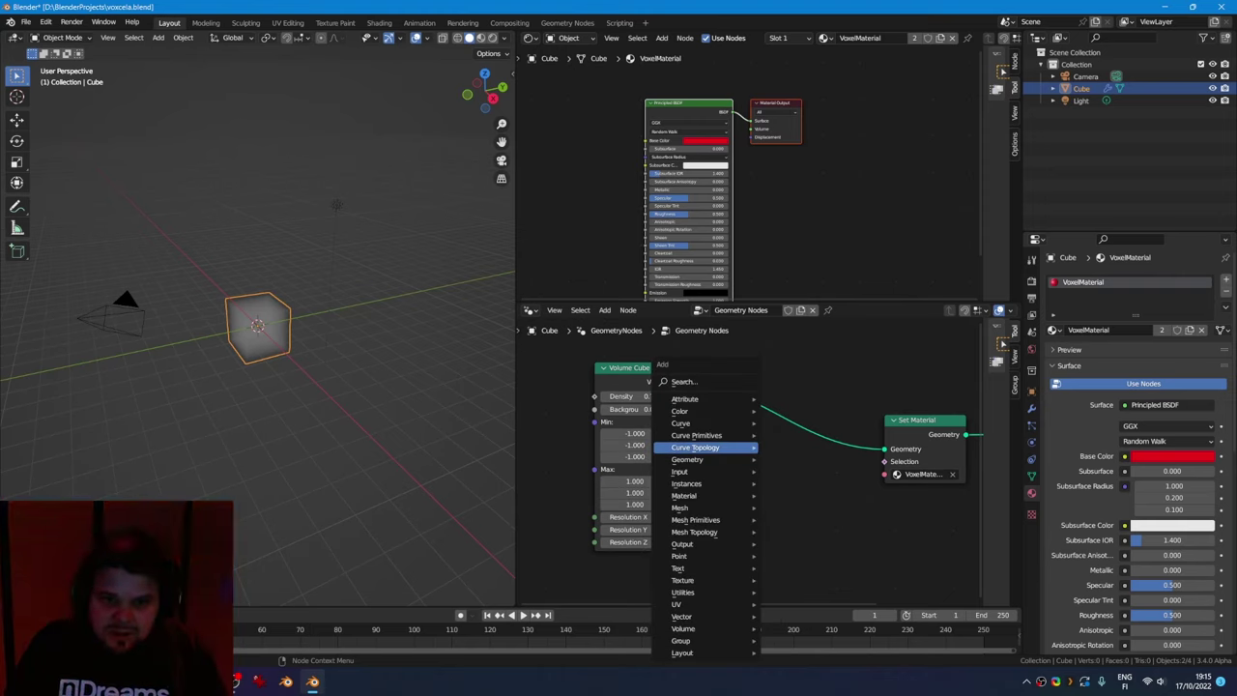
pyautogui.click(726, 383)
pyautogui.write('voxel')
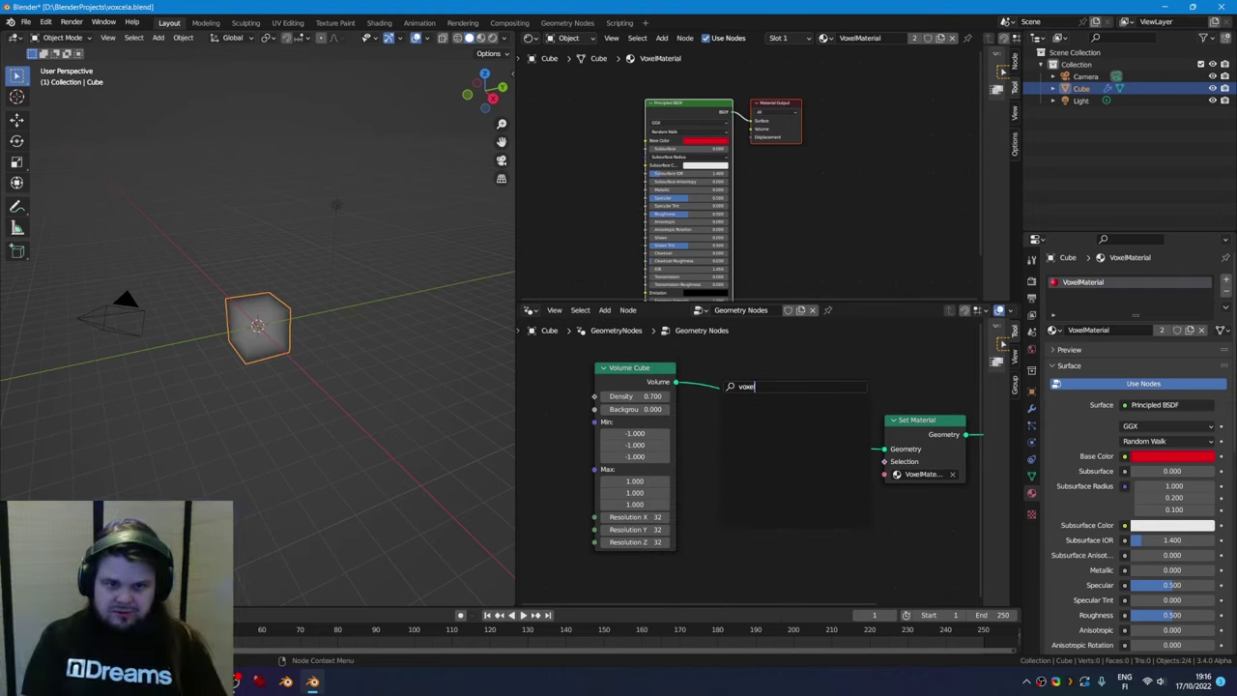
pyautogui.press('BackSpace')
pyautogui.press('BackSpace')
pyautogui.press('BackSpace')
pyautogui.press('BackSpace')
pyautogui.press('BackSpace')
pyautogui.write('mesh to')
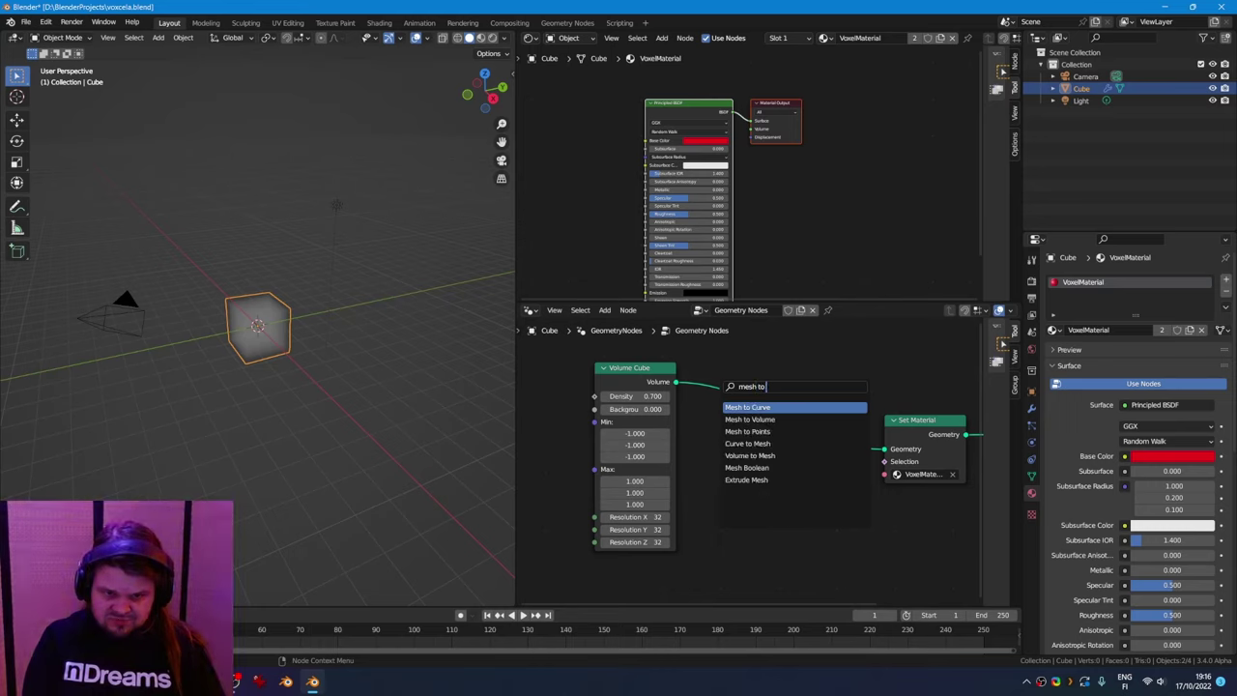
pyautogui.press('BackSpace')
pyautogui.press('BackSpace')
pyautogui.write('vo')
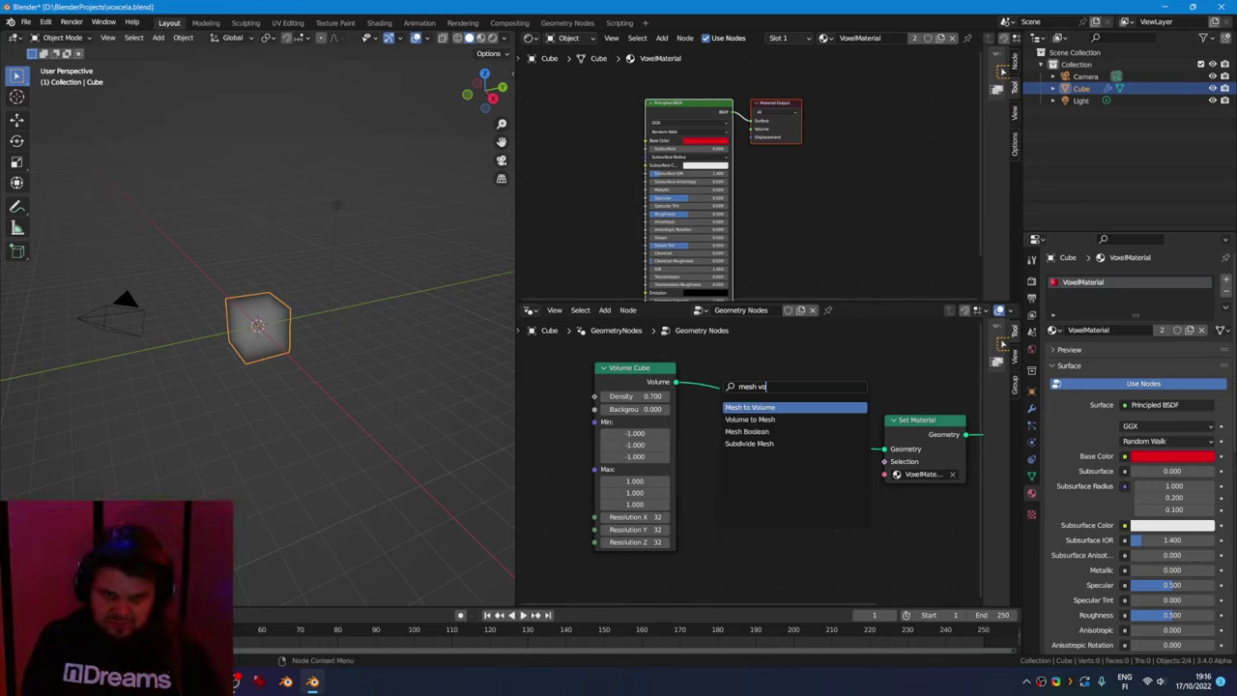
pyautogui.press('BackSpace')
pyautogui.press('BackSpace')
pyautogui.press('BackSpace')
pyautogui.press('BackSpace')
pyautogui.press('BackSpace')
pyautogui.press('BackSpace')
pyautogui.press('BackSpace')
pyautogui.write('volum')
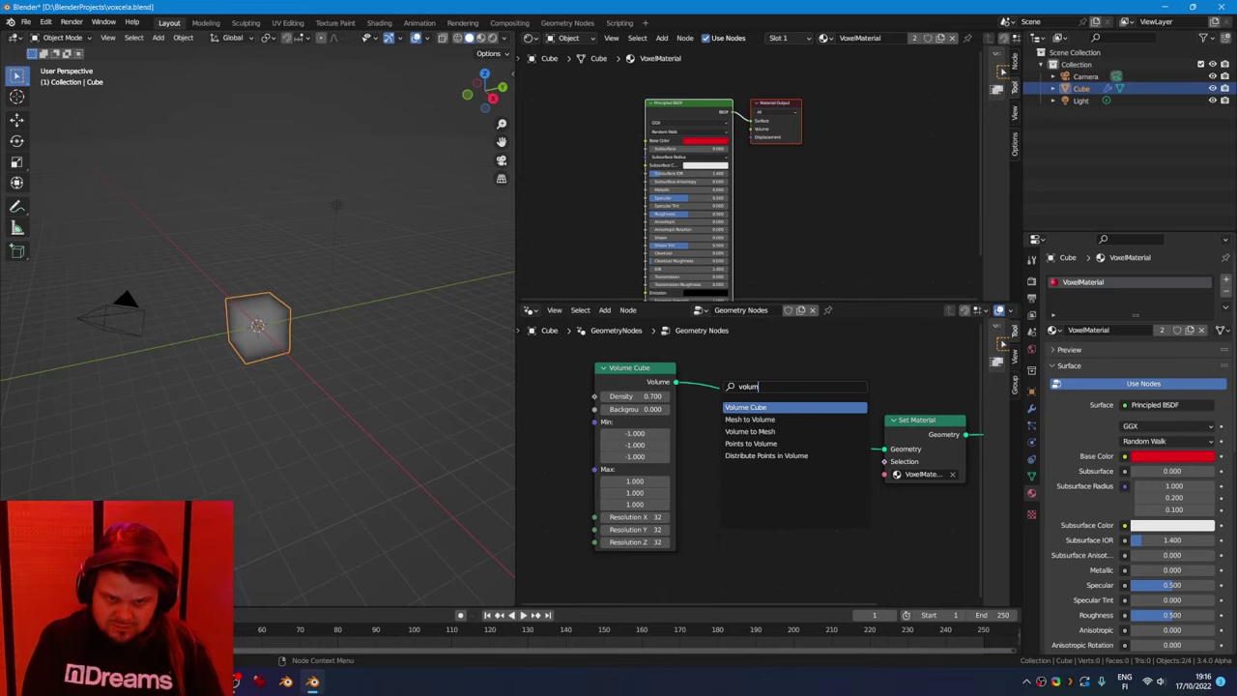
pyautogui.press('Down')
pyautogui.press('Down')
pyautogui.press('Return')
pyautogui.click(747, 399)
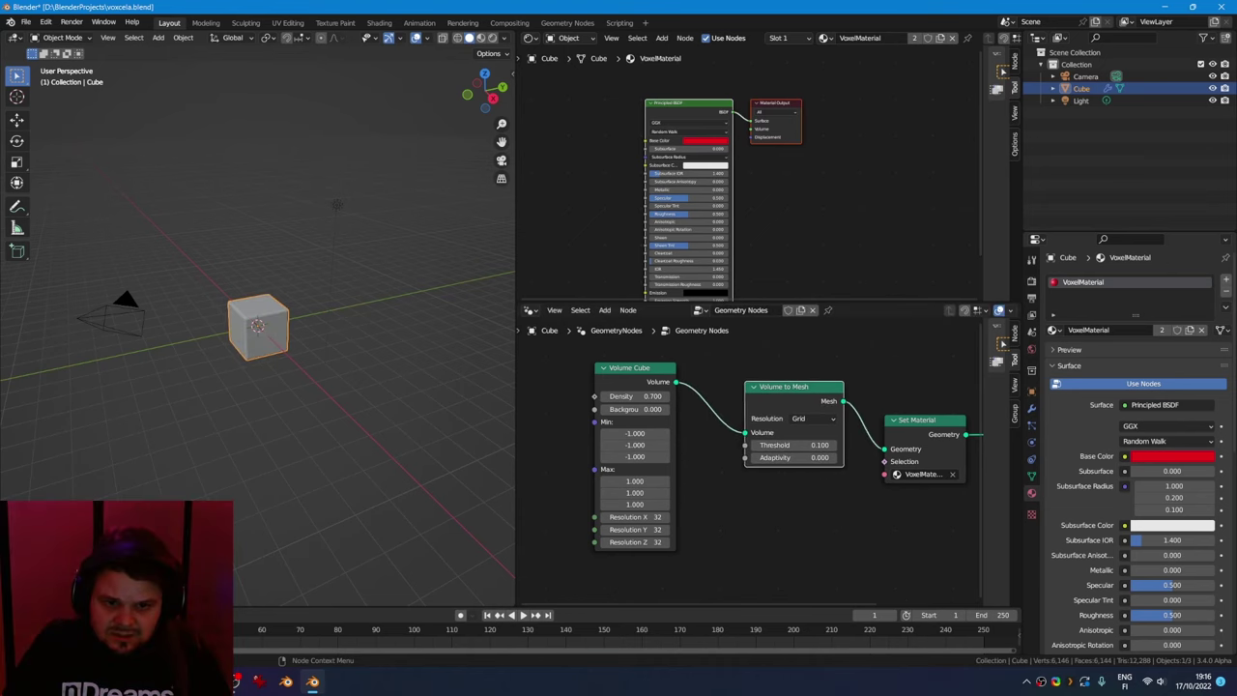
# Preview the meshed cube with Material Preview shading and switch the 3D viewport to Rendered shading
pyautogui.scroll(6, 270, 334)
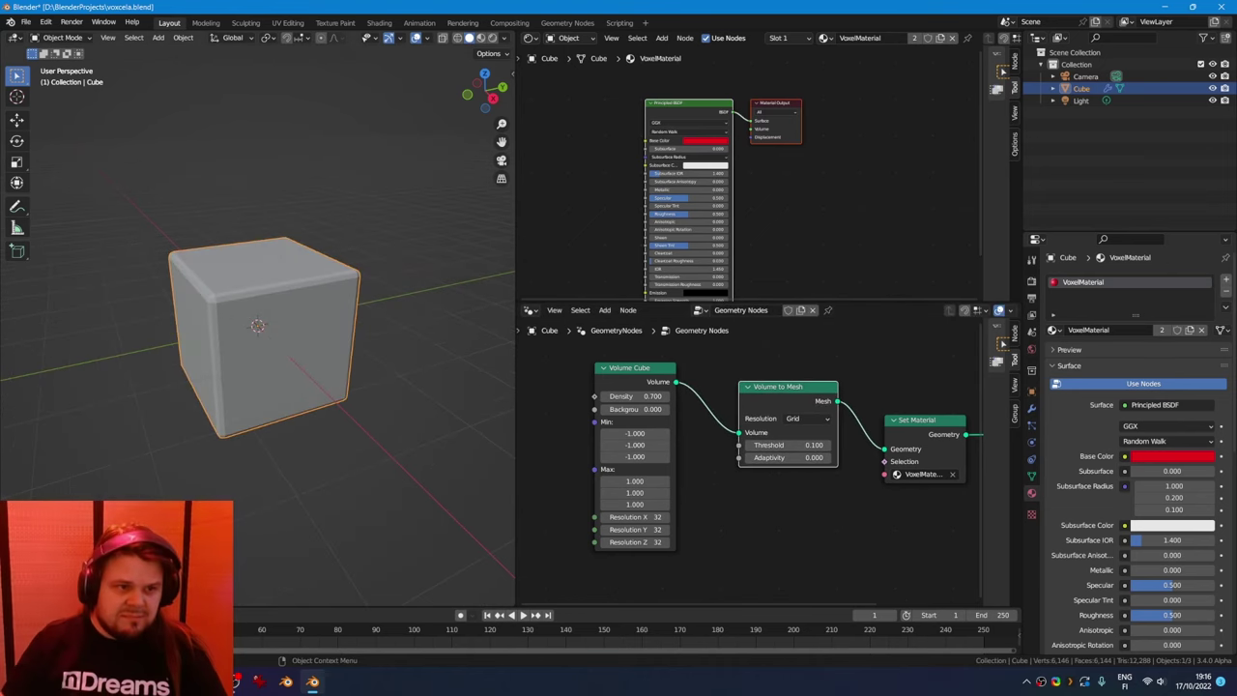
pyautogui.moveTo(271, 333); pyautogui.dragTo(311, 340, button='middle')
pyautogui.scroll(1, 311, 340)
pyautogui.moveTo(831, 526); pyautogui.dragTo(589, 481, button='middle')
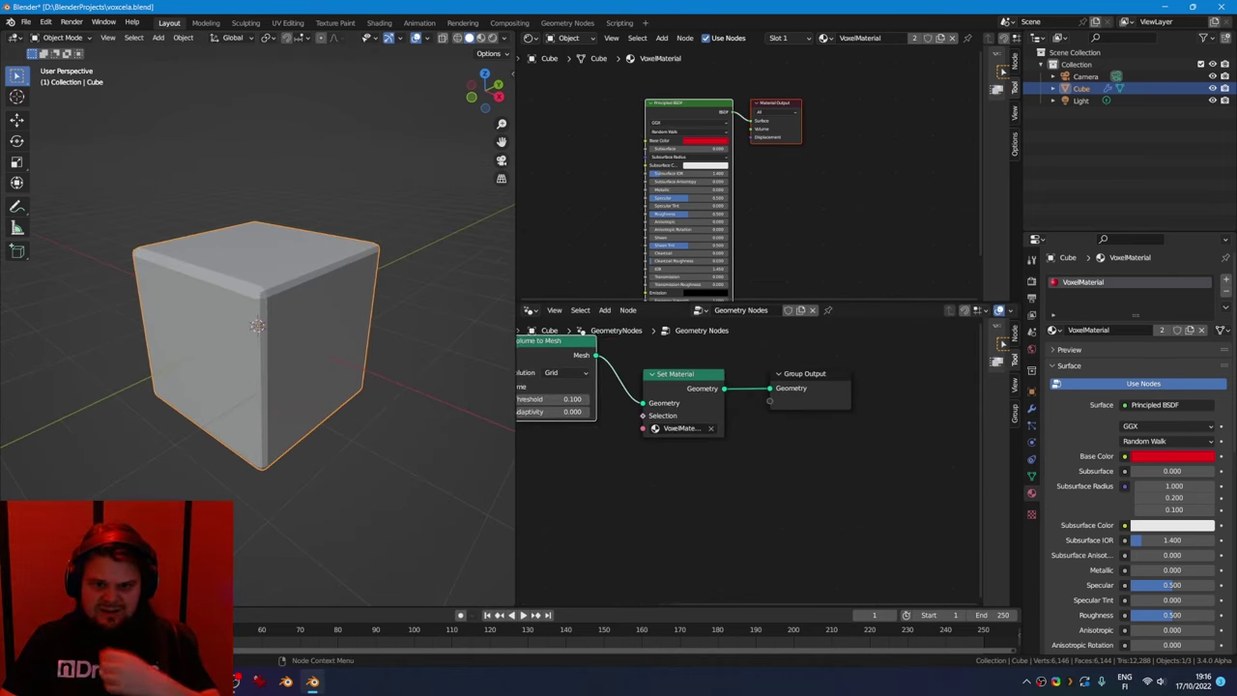
pyautogui.moveTo(676, 435); pyautogui.dragTo(810, 481, button='middle')
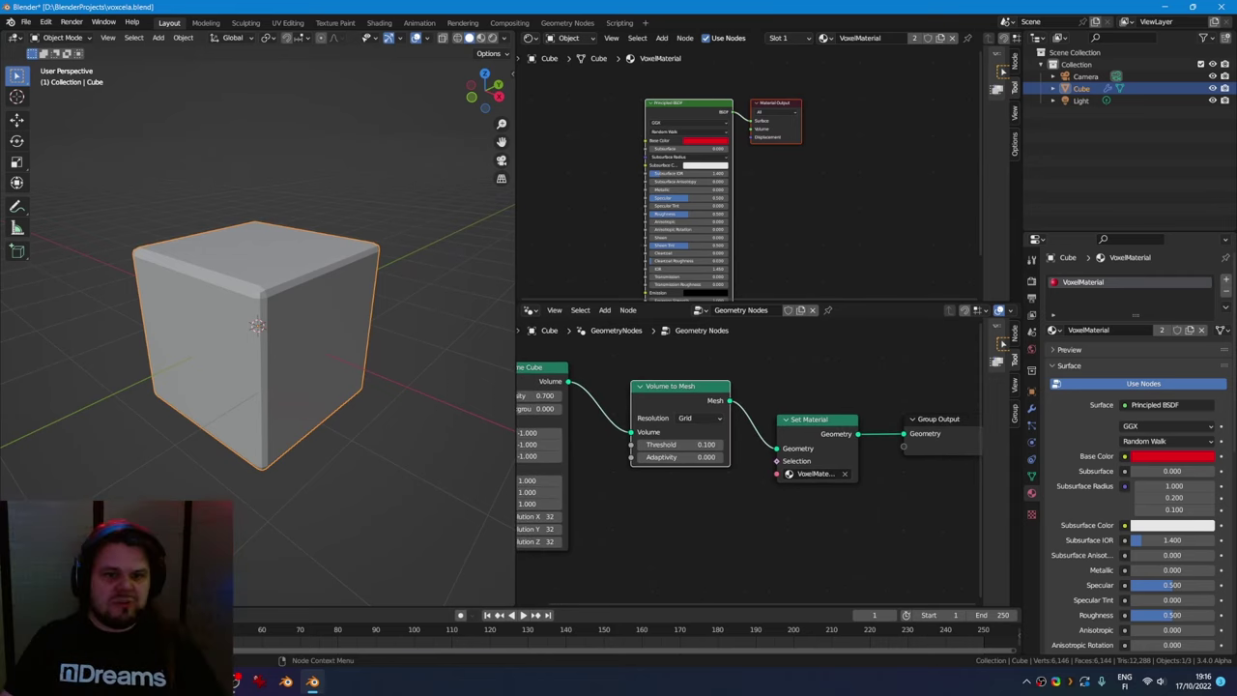
pyautogui.moveTo(734, 455); pyautogui.dragTo(814, 456, button='middle')
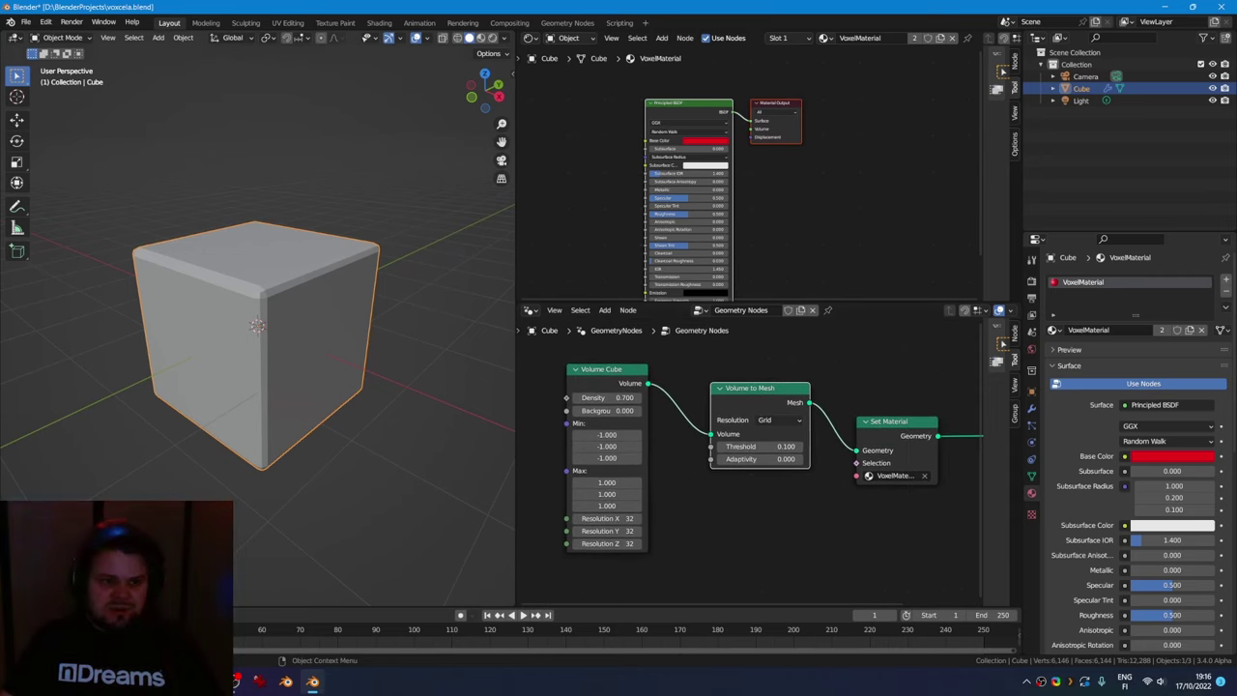
pyautogui.moveTo(754, 493); pyautogui.dragTo(626, 489, button='middle')
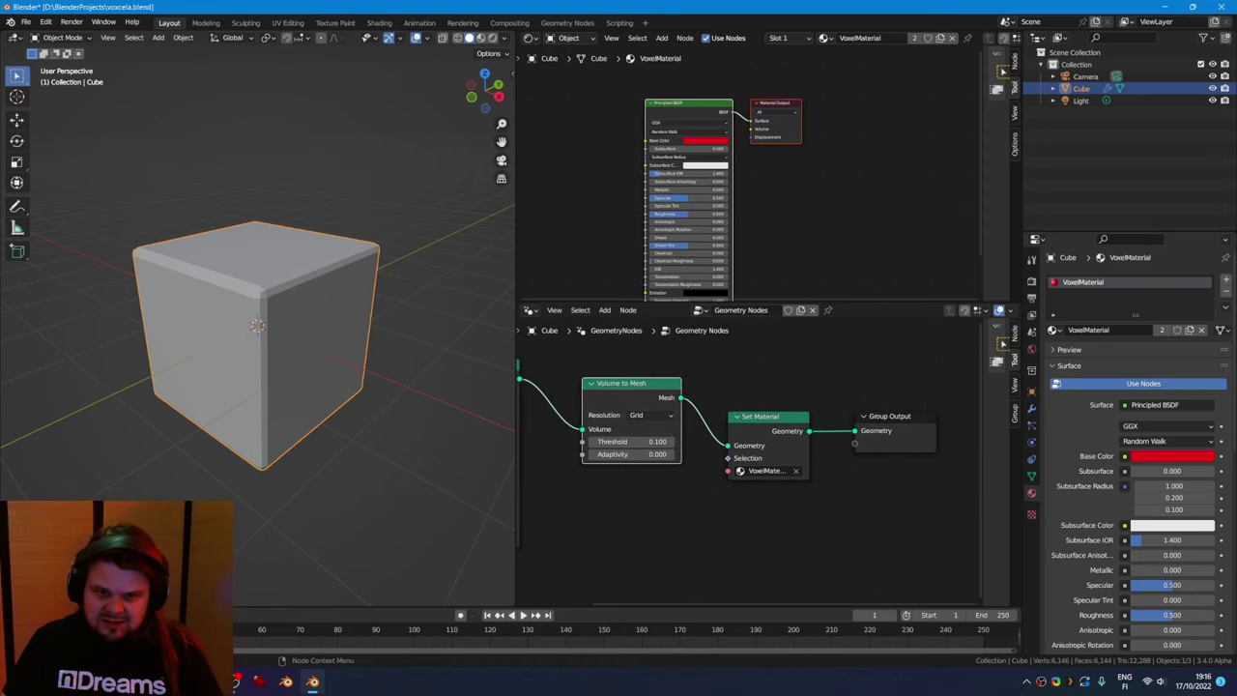
pyautogui.click(480, 37)
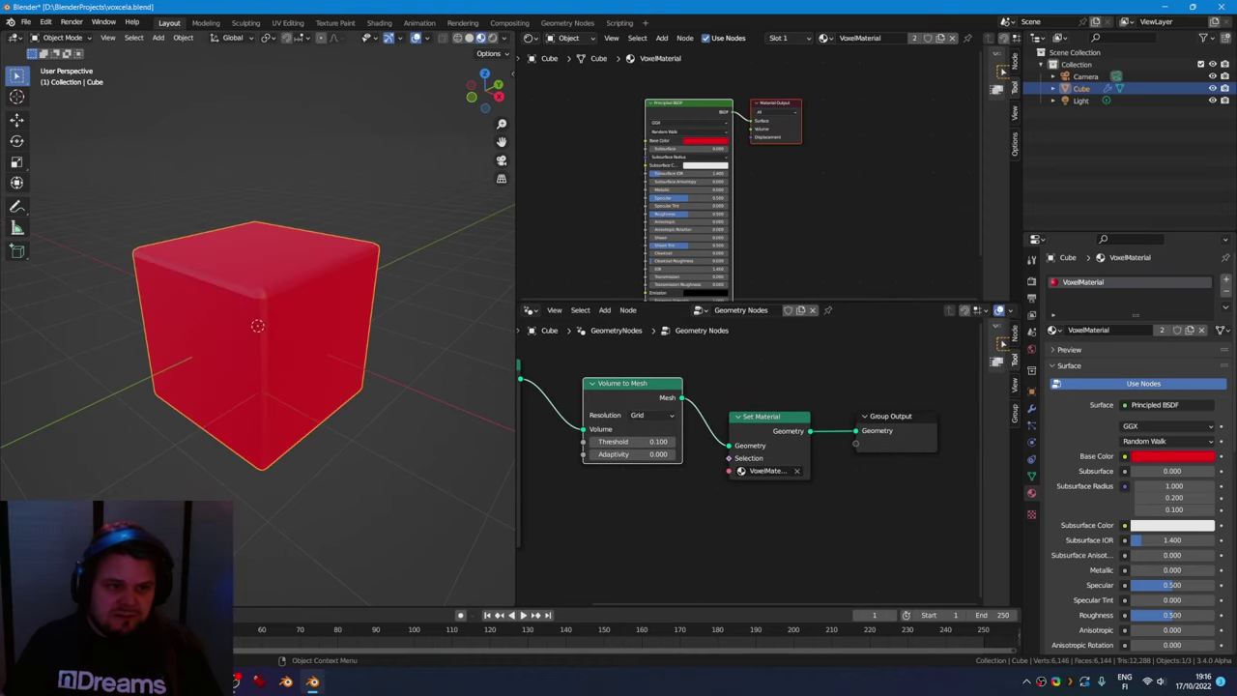
pyautogui.click(491, 37)
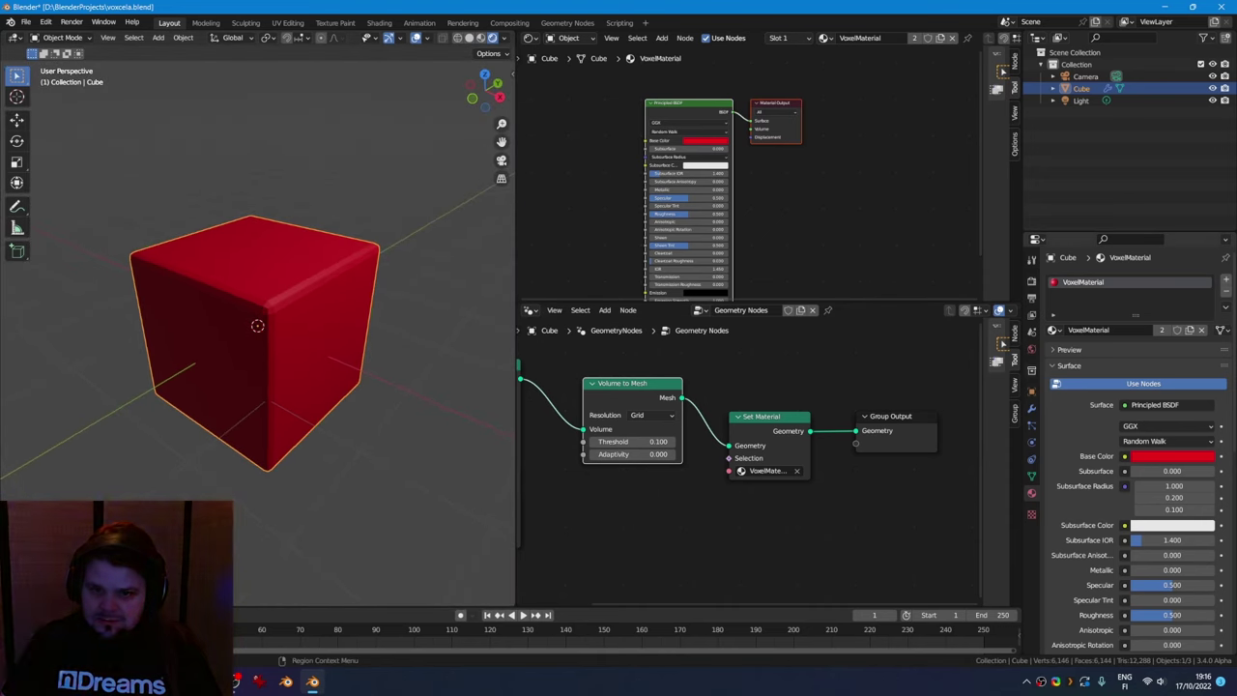
# Set the World background color to white
pyautogui.click(1031, 348)
pyautogui.click(1172, 359)
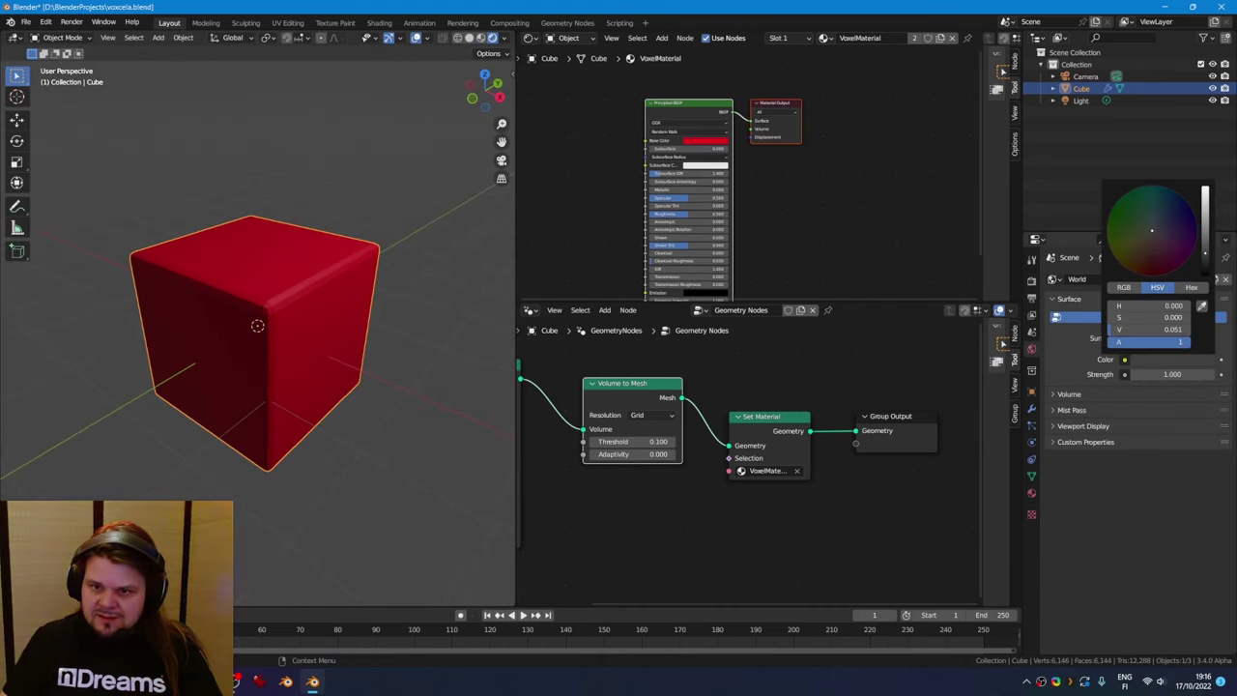
pyautogui.moveTo(1205, 253); pyautogui.dragTo(1205, 276)
pyautogui.moveTo(319, 338); pyautogui.dragTo(271, 338, button='middle')
pyautogui.click(1172, 359)
pyautogui.moveTo(1205, 275); pyautogui.dragTo(1205, 188)
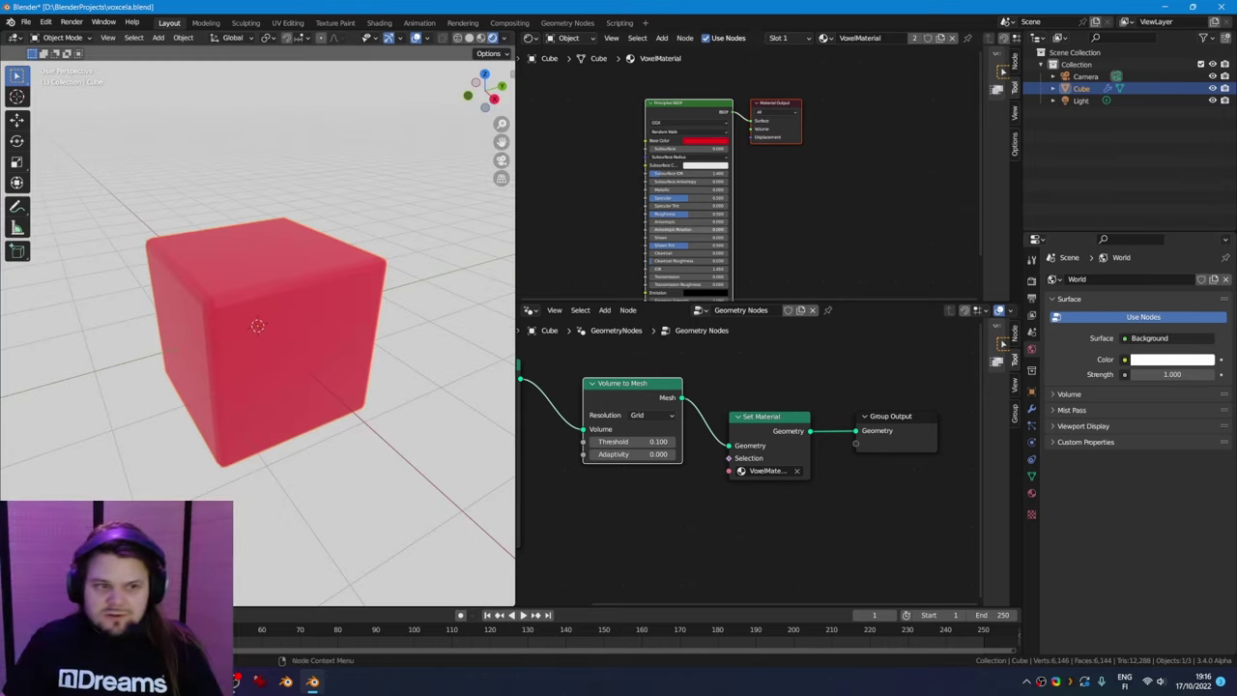
pyautogui.moveTo(319, 338); pyautogui.dragTo(346, 338, button='middle')
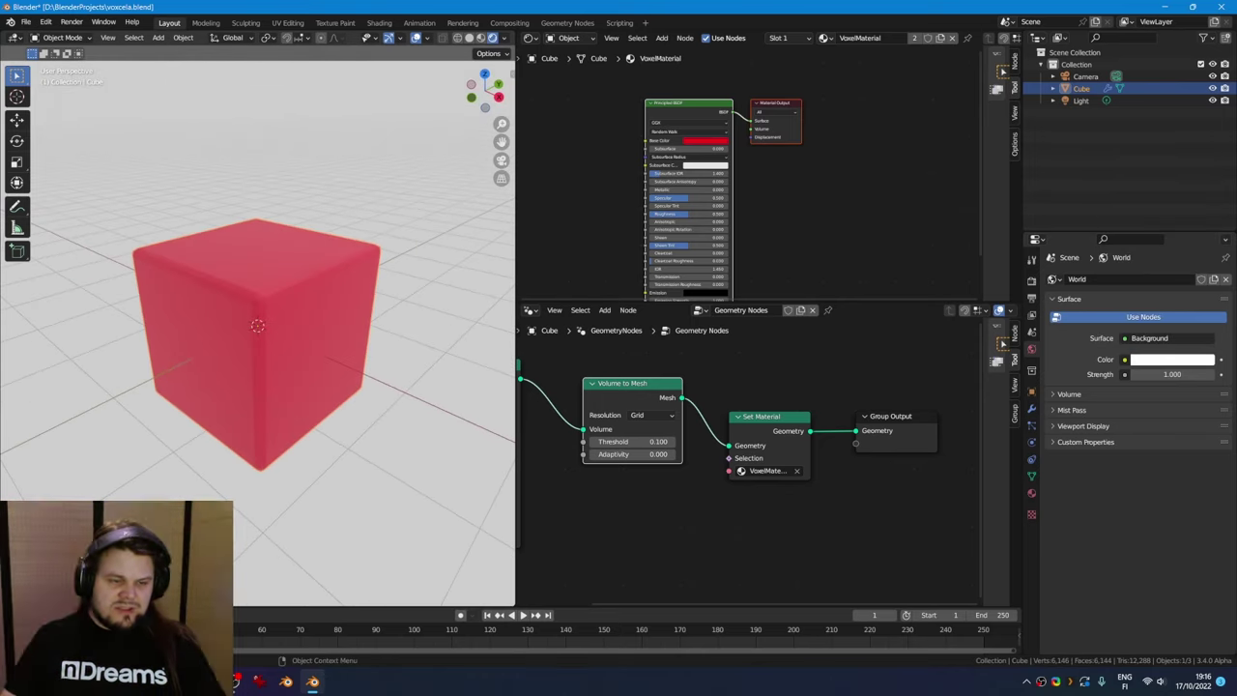
# Add a mesh plane at the origin and scale it up about 4.2 times as a ground surface
pyautogui.hotkey('shift', 'a')
pyautogui.moveTo(310, 422)
pyautogui.click(406, 422)
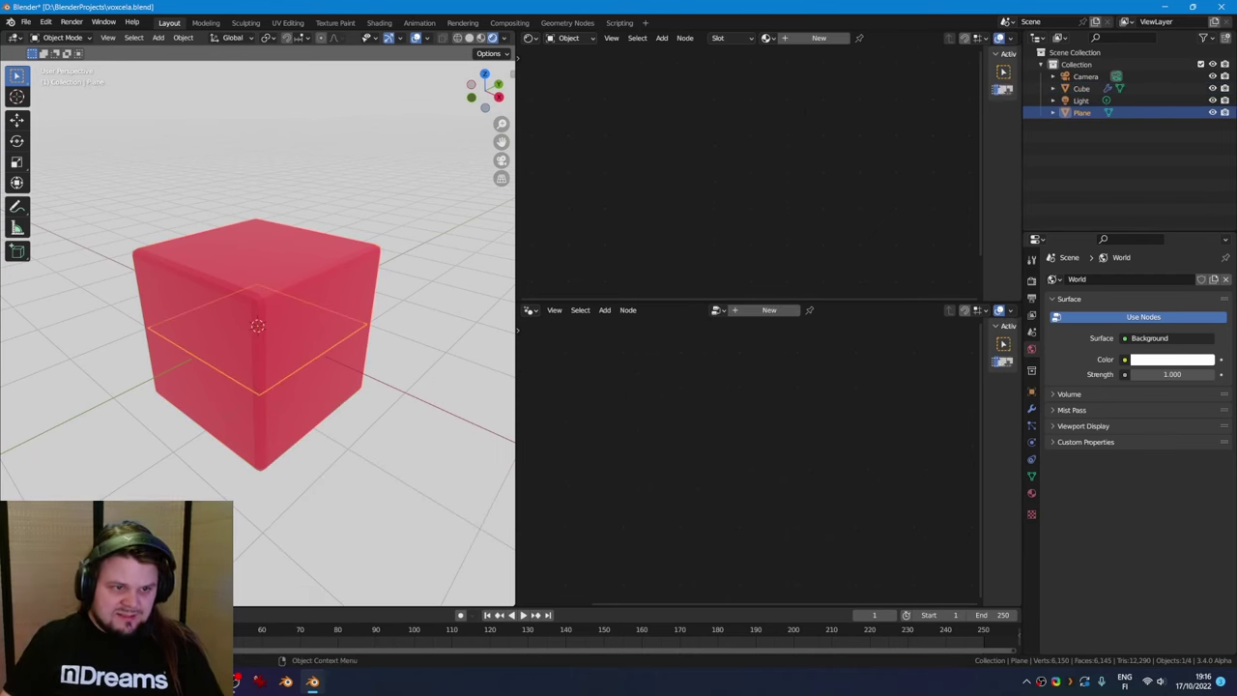
pyautogui.press('s')
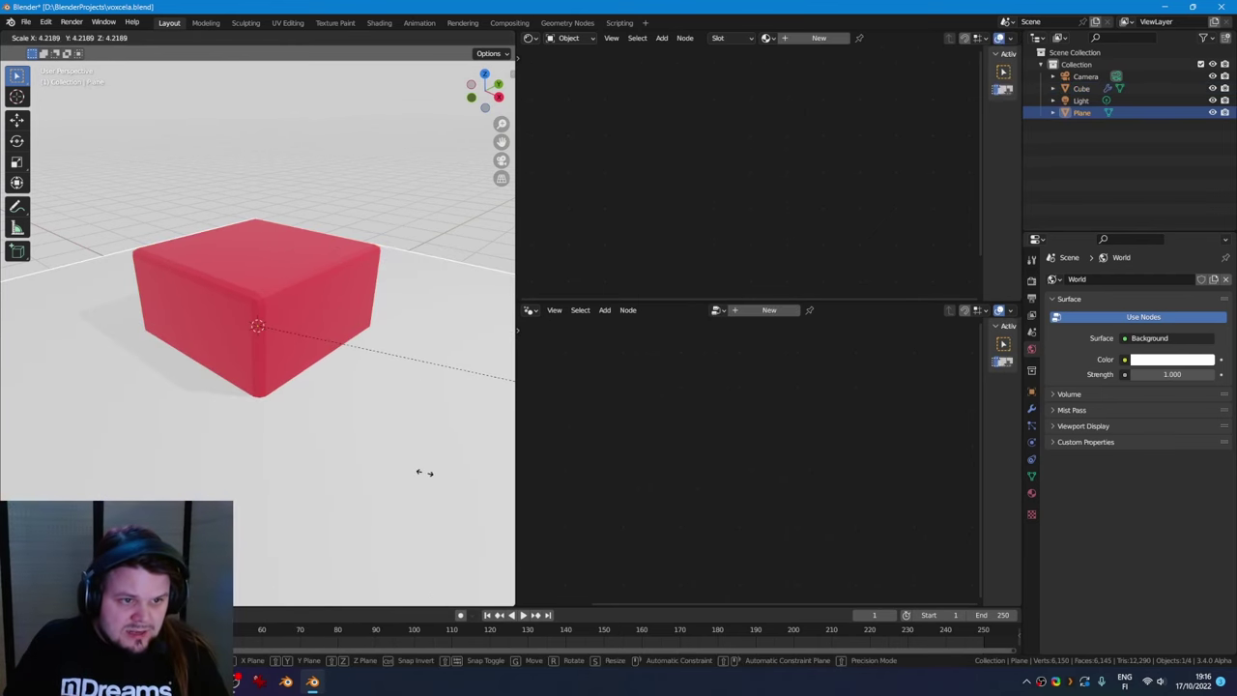
pyautogui.click(422, 472)
# Raise the cube 1 m along the global Z axis so it rests on the plane
pyautogui.click(299, 305)
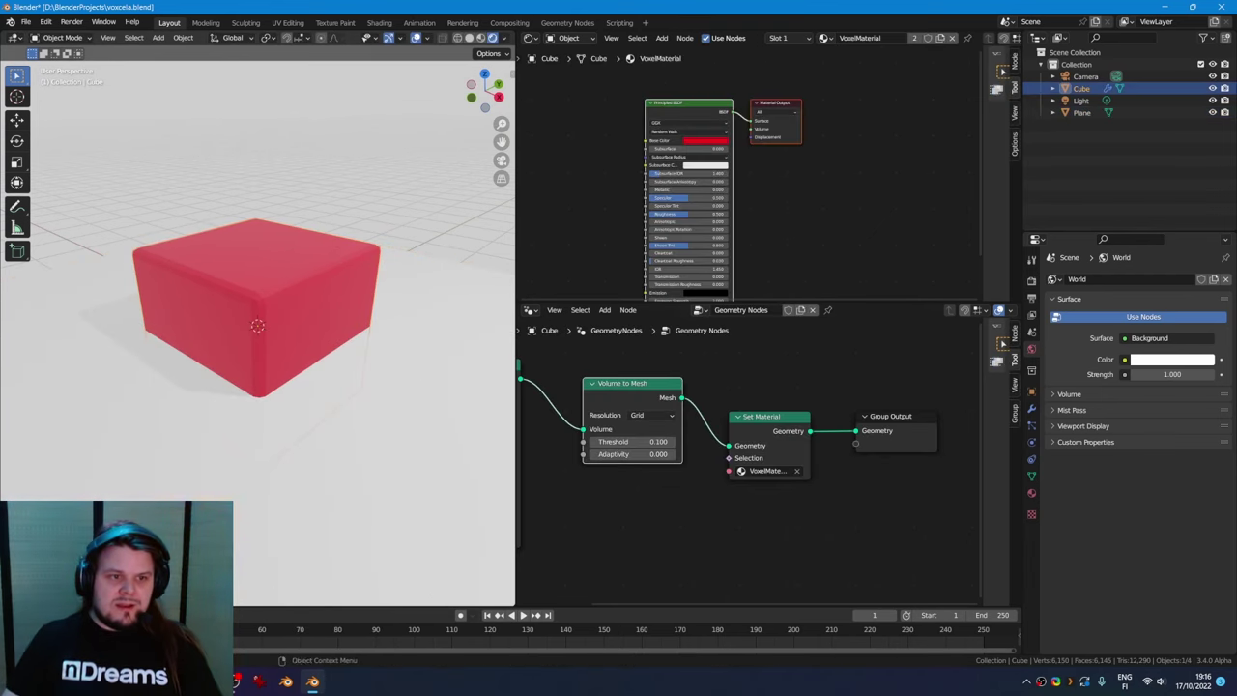
pyautogui.press('g')
pyautogui.press('z')
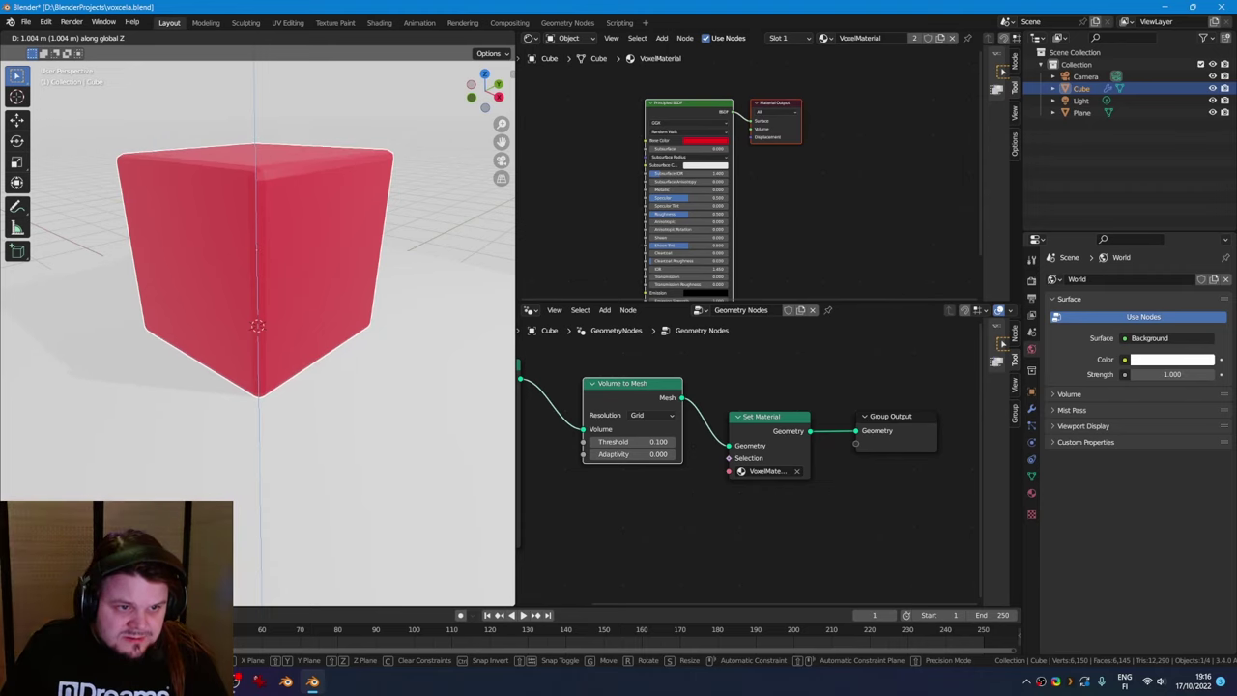
pyautogui.press('ctrl')
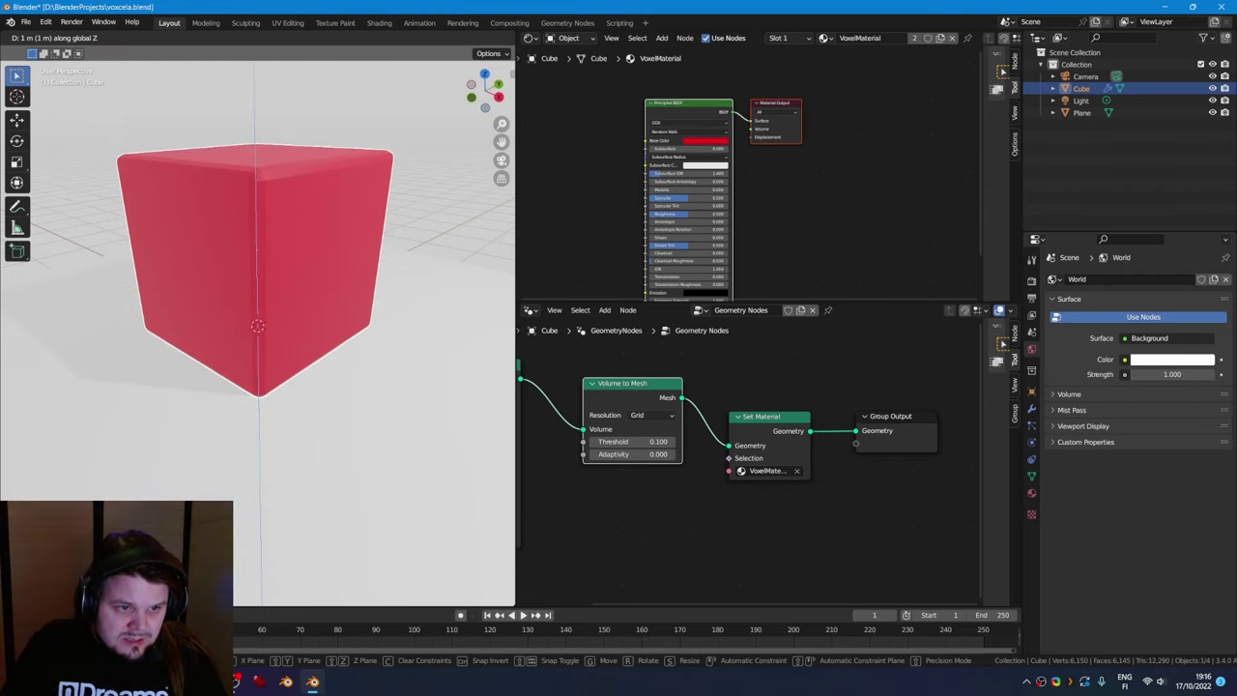
pyautogui.click(299, 213)
# Scale the ground plane up further so it extends well beyond the cube on all sides
pyautogui.moveTo(299, 212); pyautogui.dragTo(194, 247, button='middle')
pyautogui.scroll(-5, 294, 280)
pyautogui.click(339, 382)
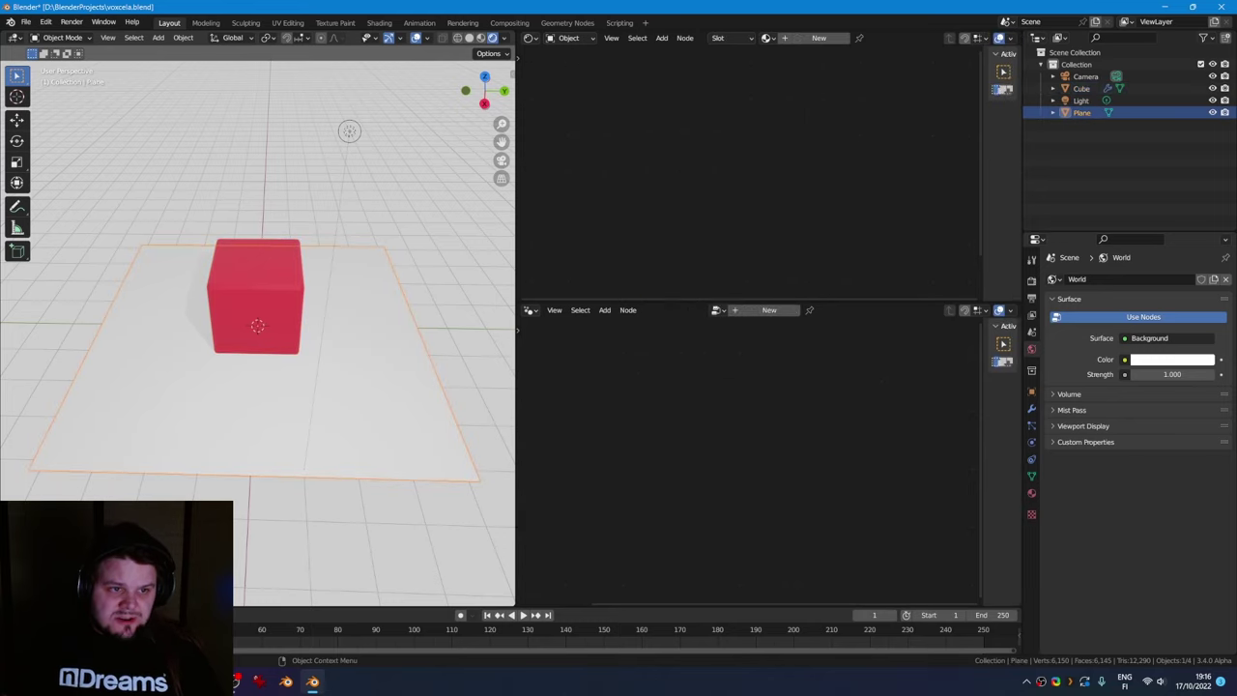
pyautogui.press('s')
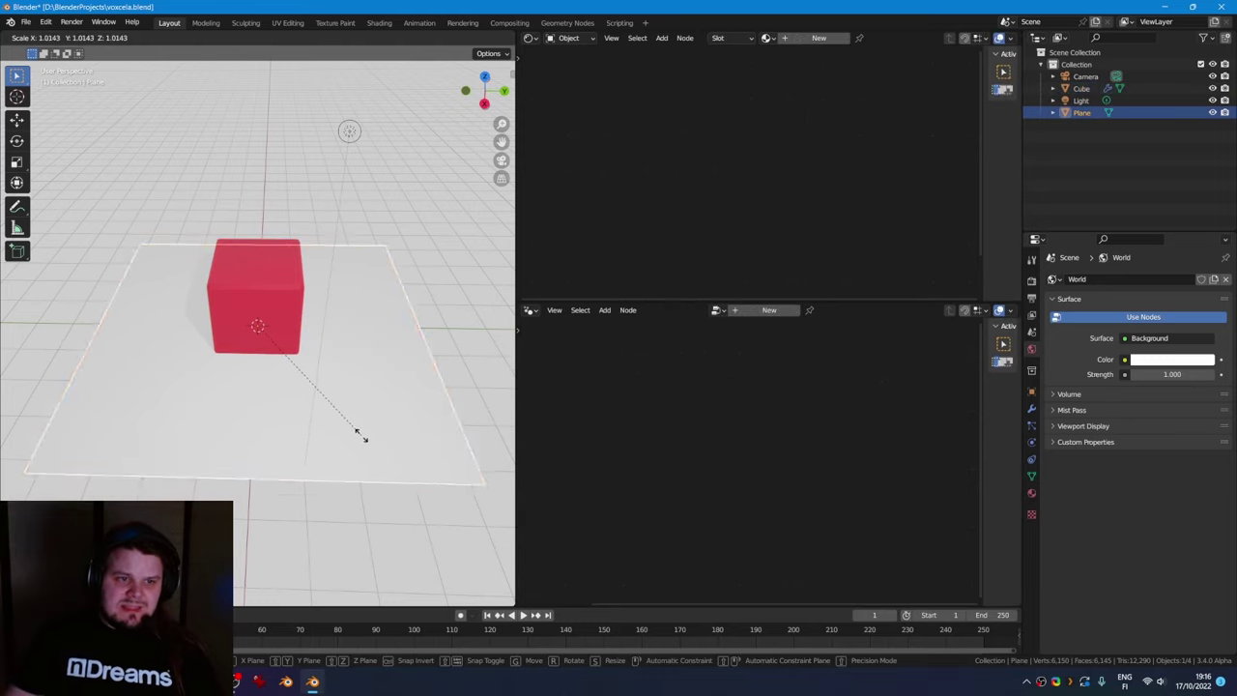
pyautogui.click(505, 520)
pyautogui.moveTo(502, 517); pyautogui.dragTo(3, 107, button='middle')
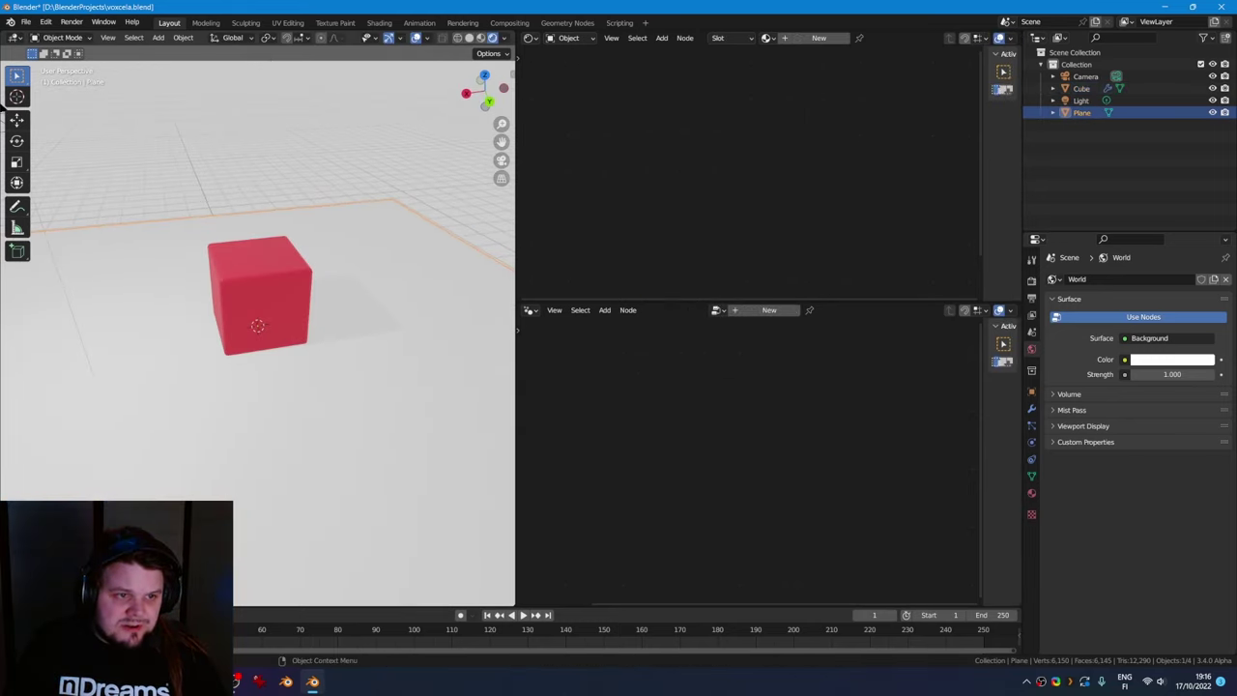
pyautogui.moveTo(318, 280); pyautogui.dragTo(198, 319, button='middle')
pyautogui.scroll(1, 213, 365)
pyautogui.moveTo(290, 391); pyautogui.dragTo(299, 382, button='middle')
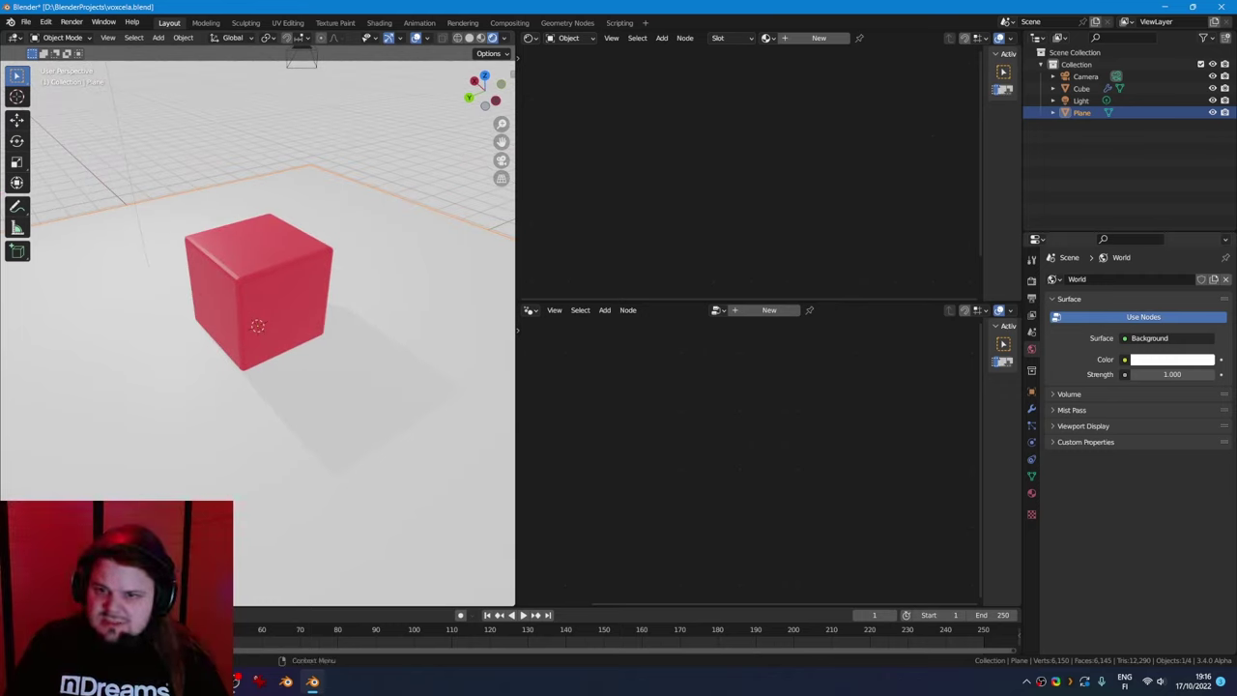
# Create a new material on the ground plane and name it FloorMaterial
pyautogui.click(1030, 493)
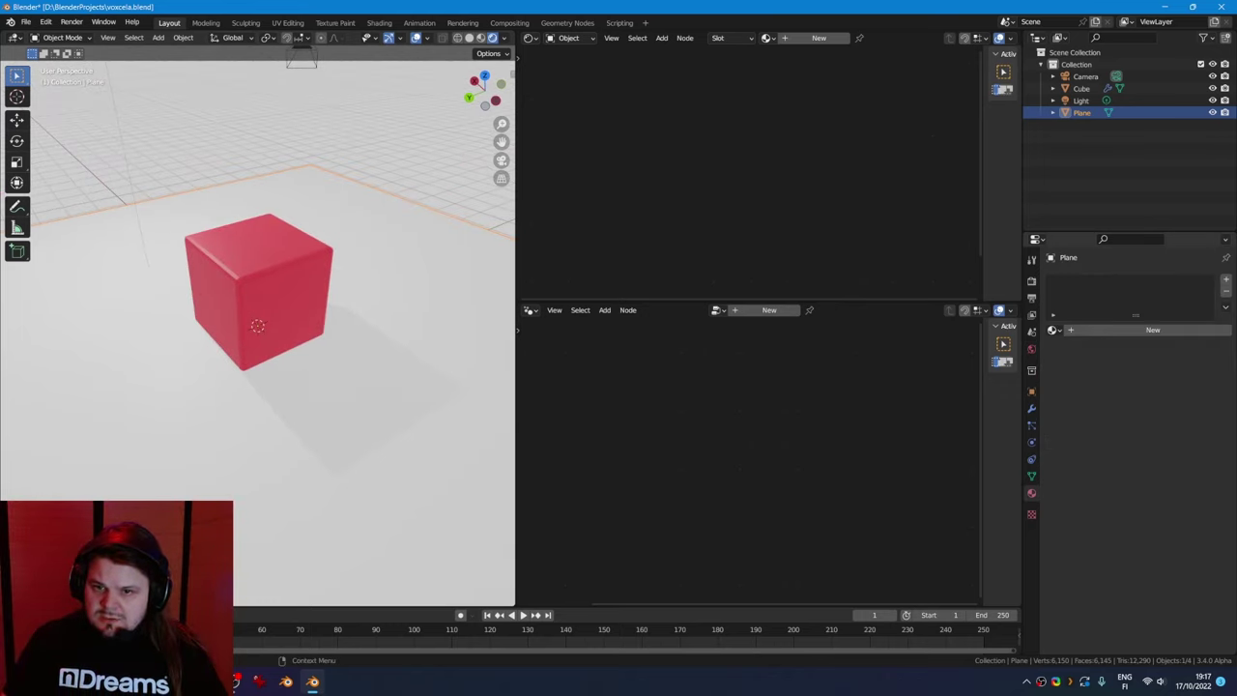
pyautogui.click(1152, 329)
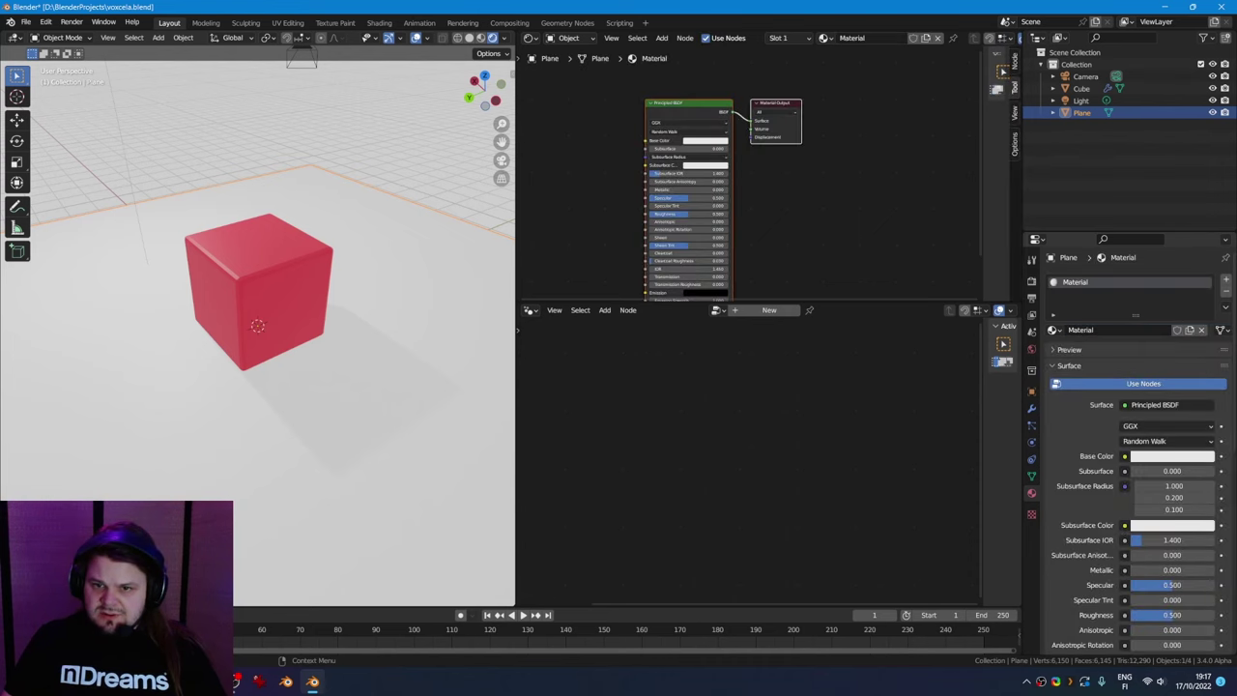
pyautogui.press('F2')
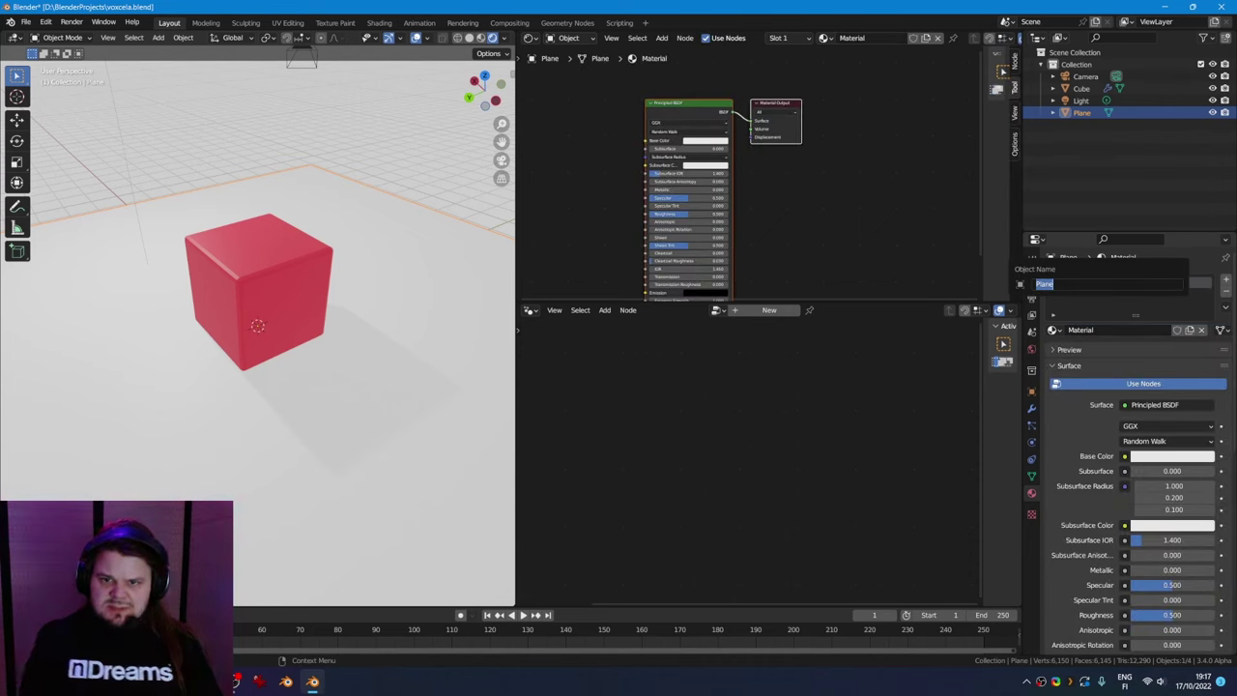
pyautogui.press('Escape')
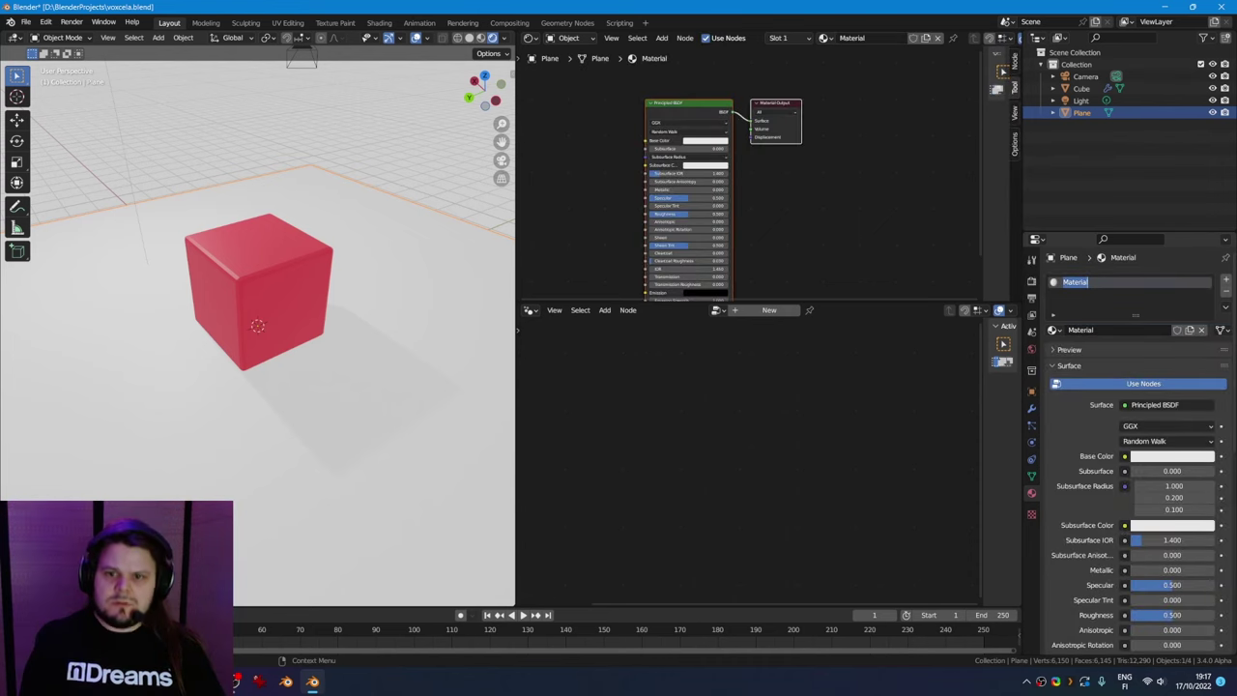
pyautogui.write('or')
pyautogui.press('Return')
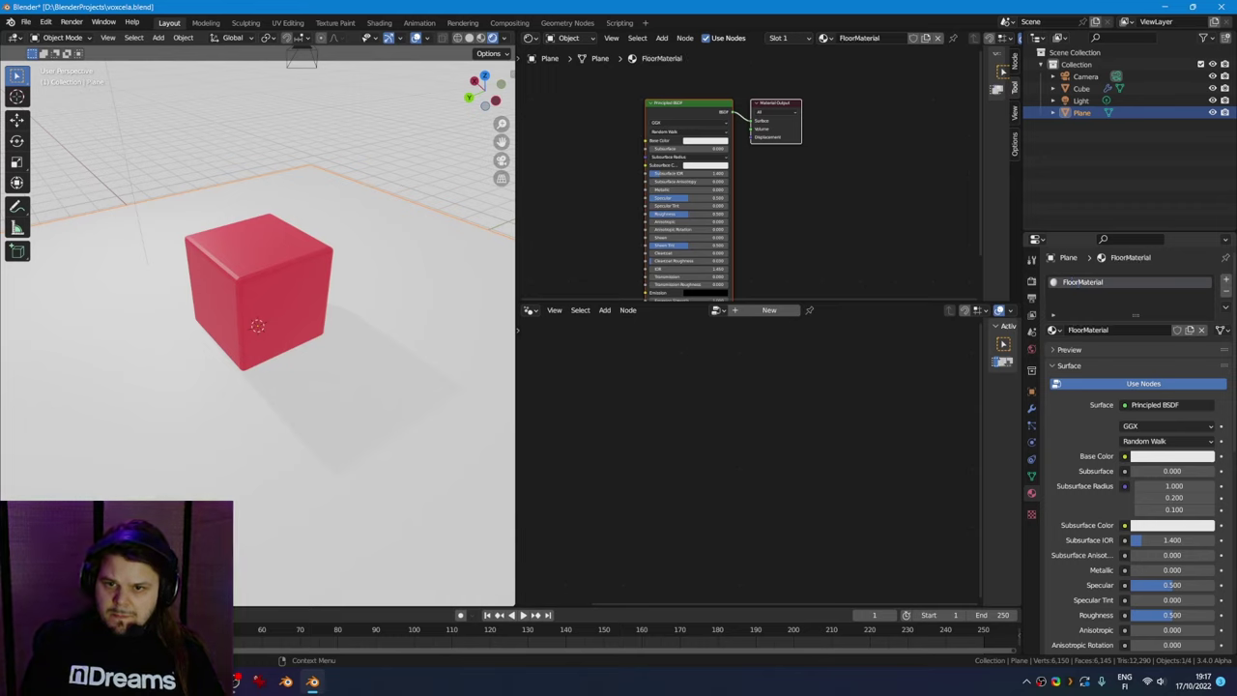
# Set FloorMaterial's base color to black and lower its roughness to about 0.22
pyautogui.click(1171, 456)
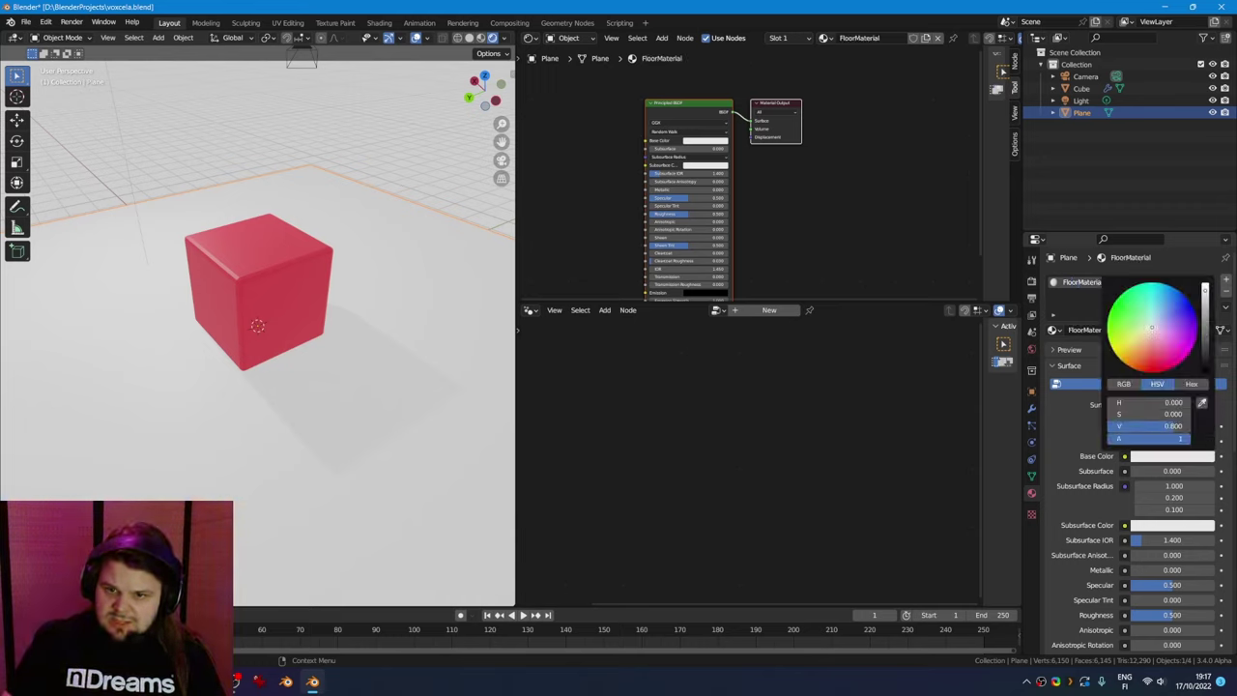
pyautogui.moveTo(1205, 291); pyautogui.dragTo(1205, 371)
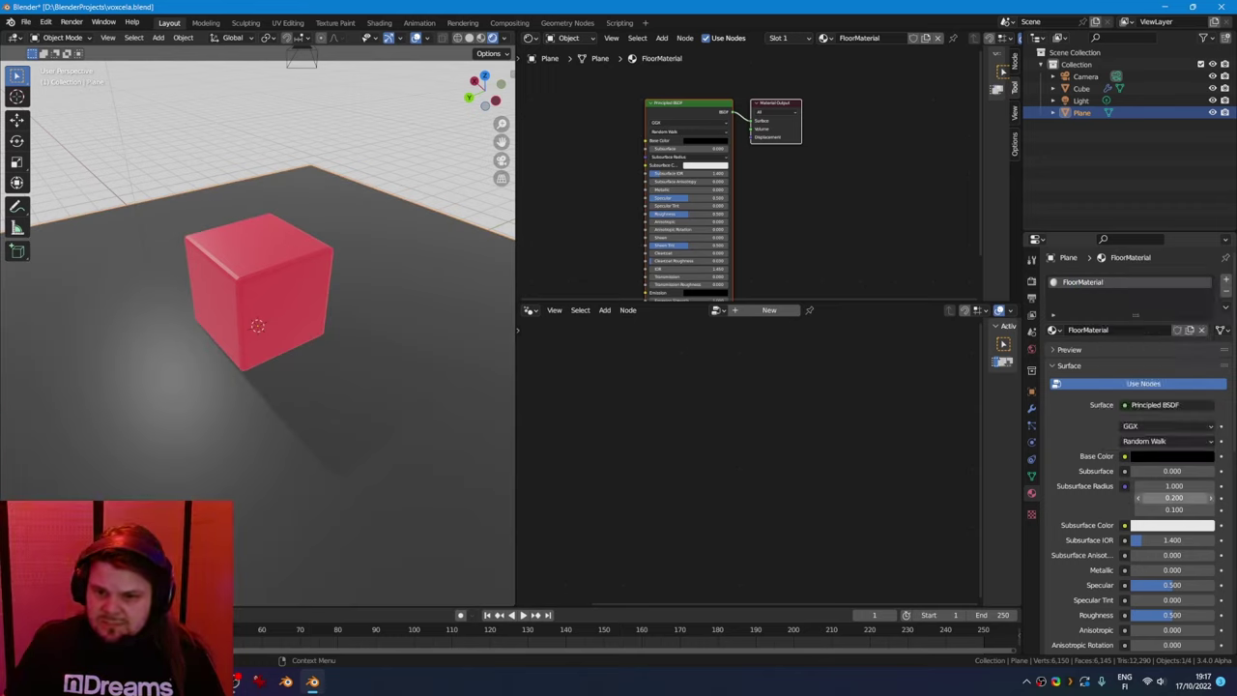
pyautogui.scroll(-3, 1131, 454)
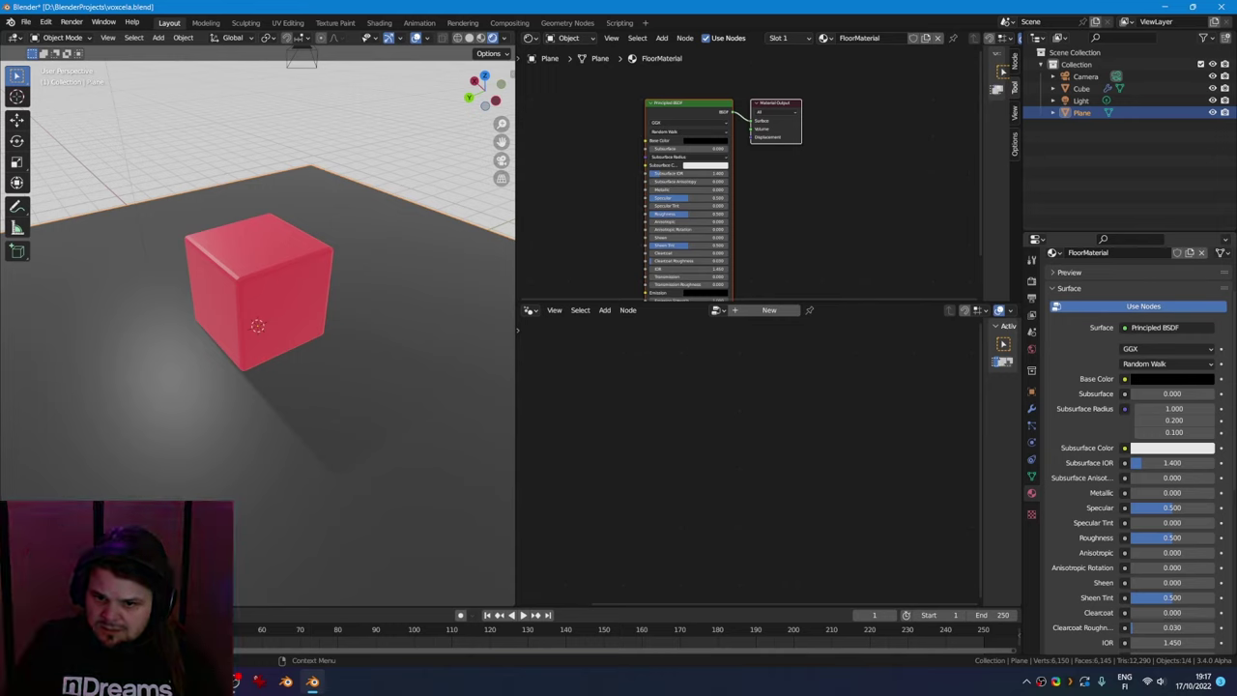
pyautogui.moveTo(1170, 537); pyautogui.dragTo(1150, 538)
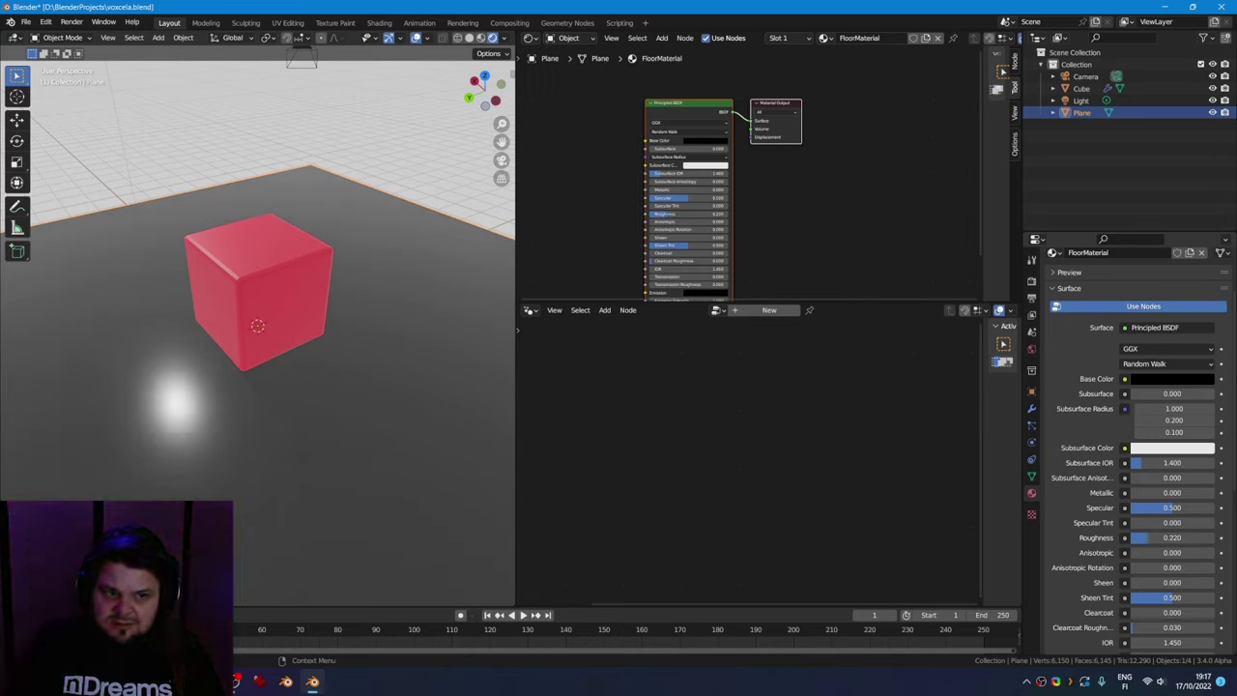
# Enable Eevee Screen Space Reflections with Refraction on, Half Res Trace off, and Trace Precision and Max Roughness at 1
pyautogui.click(1031, 297)
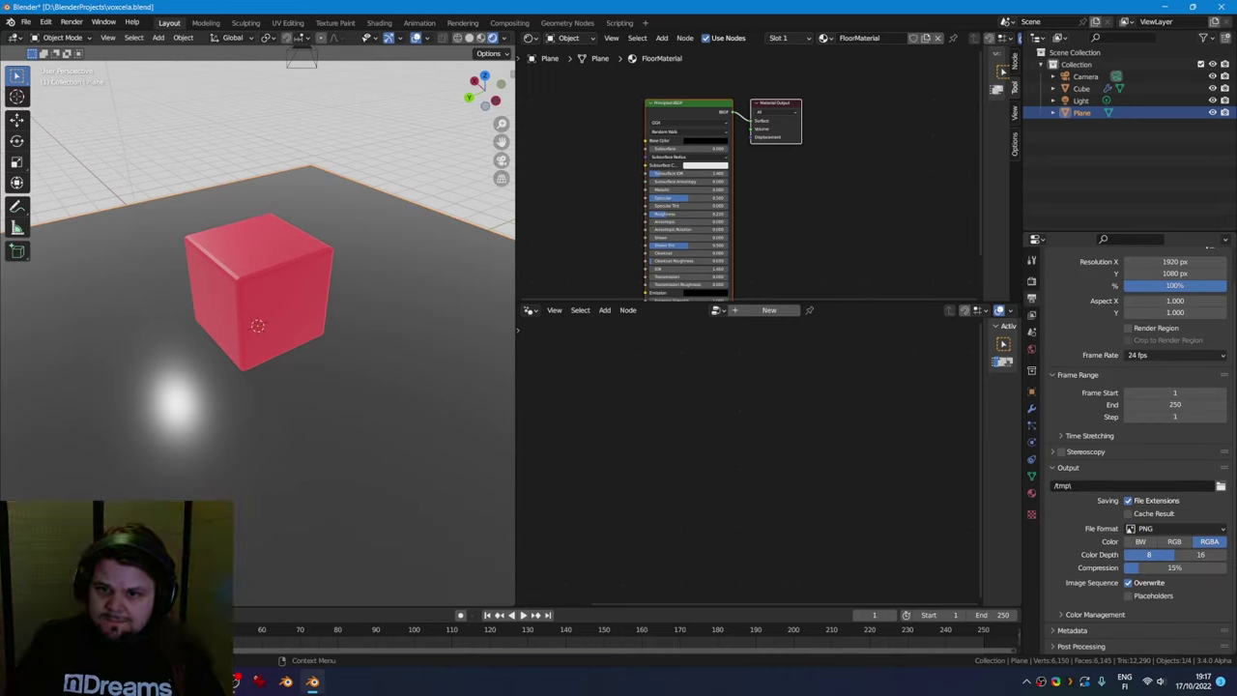
pyautogui.scroll(1, 1138, 448)
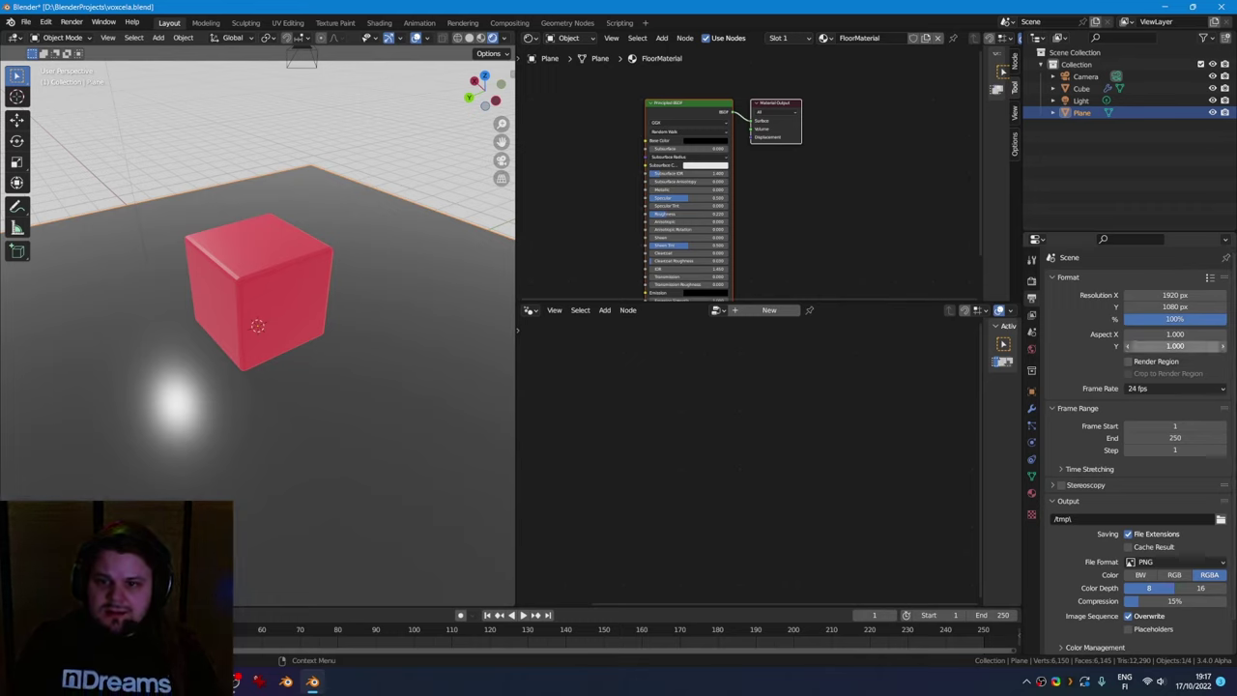
pyautogui.click(1030, 281)
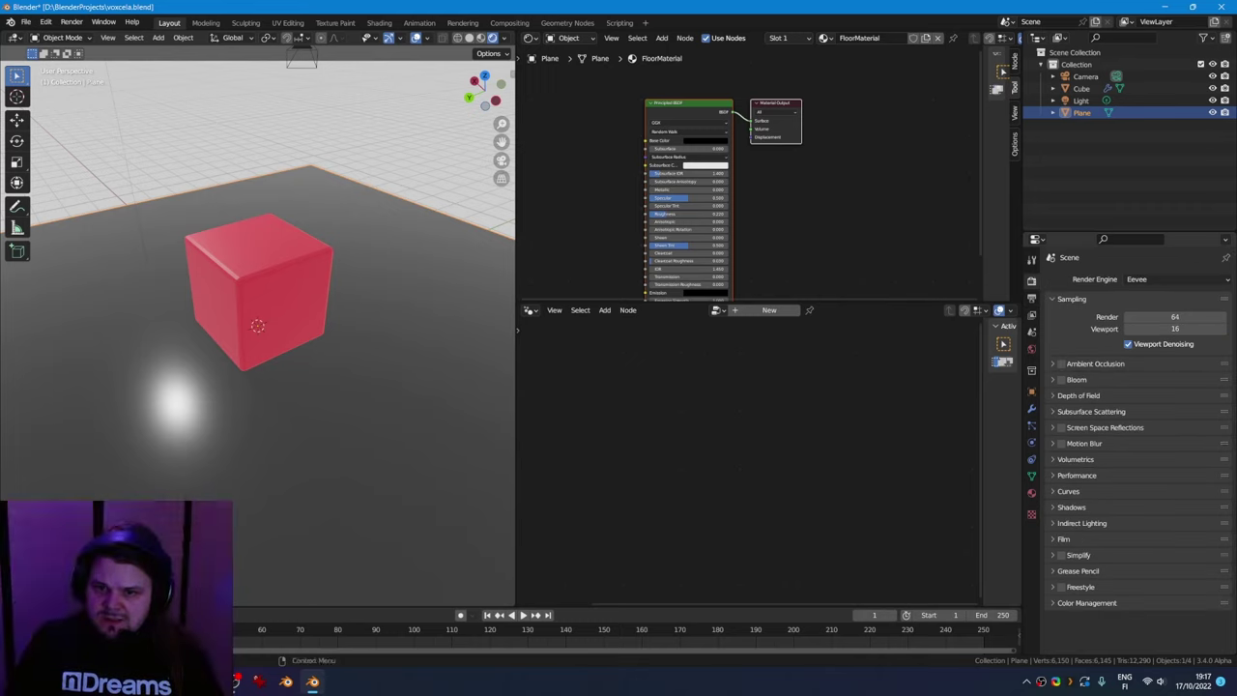
pyautogui.click(1061, 427)
pyautogui.click(1102, 427)
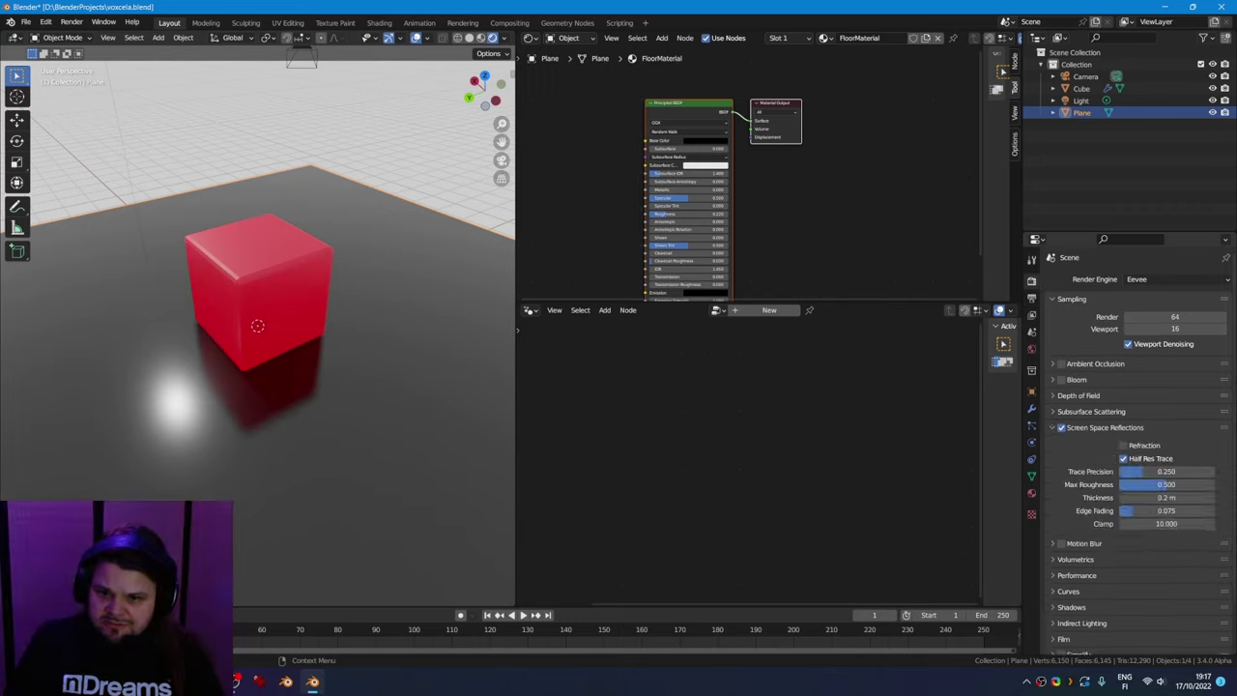
pyautogui.moveTo(1126, 470); pyautogui.dragTo(1213, 470)
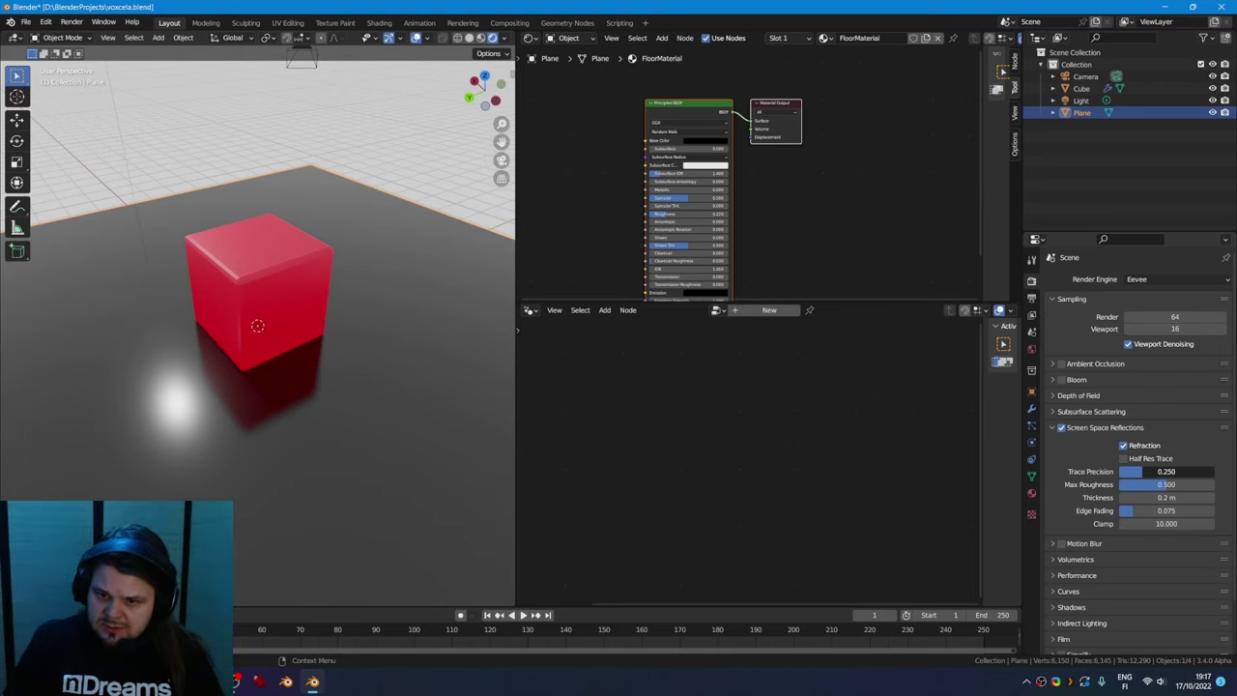
# Add a Plain Axes empty at the 3D cursor and scale it up so its axes extend well beyond the cube
pyautogui.moveTo(338, 367); pyautogui.dragTo(374, 374, button='middle')
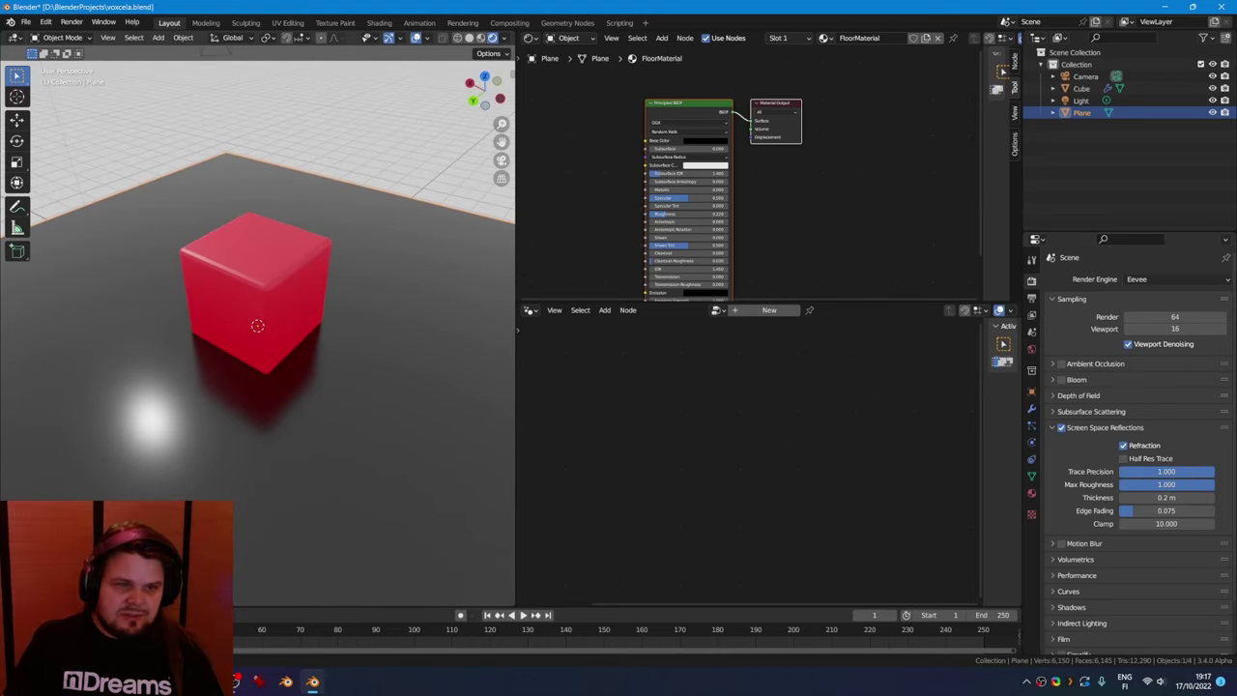
pyautogui.hotkey('shift', 'a')
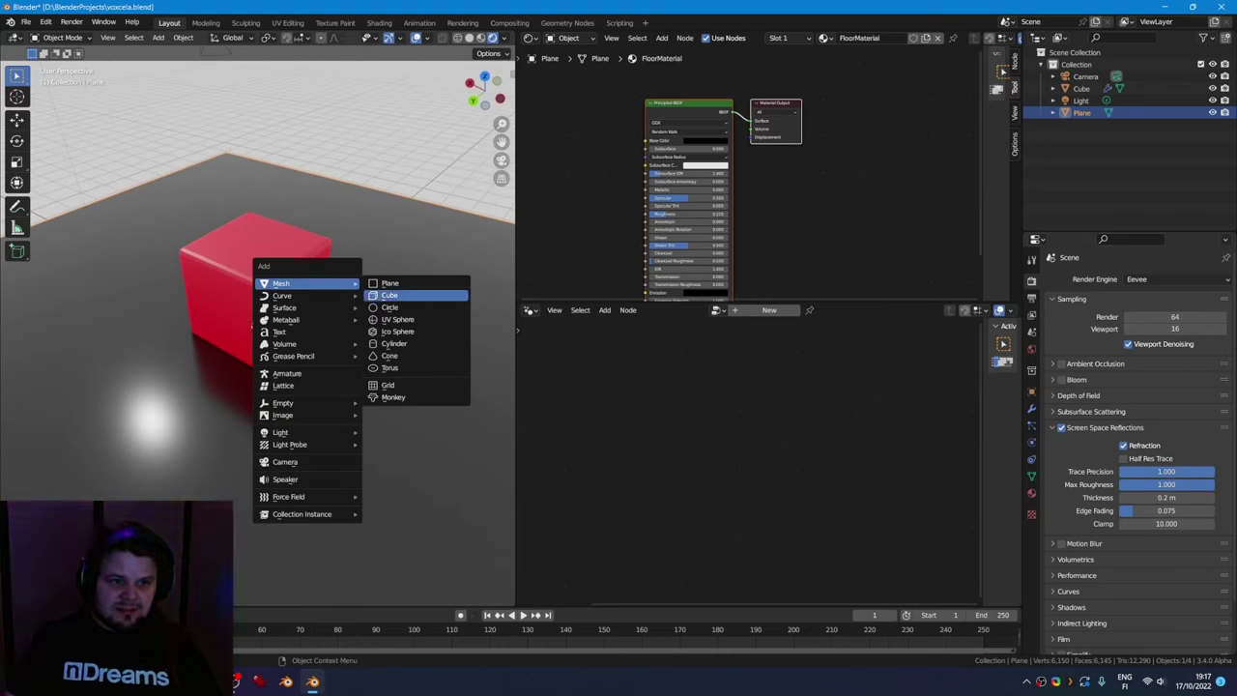
pyautogui.moveTo(318, 403)
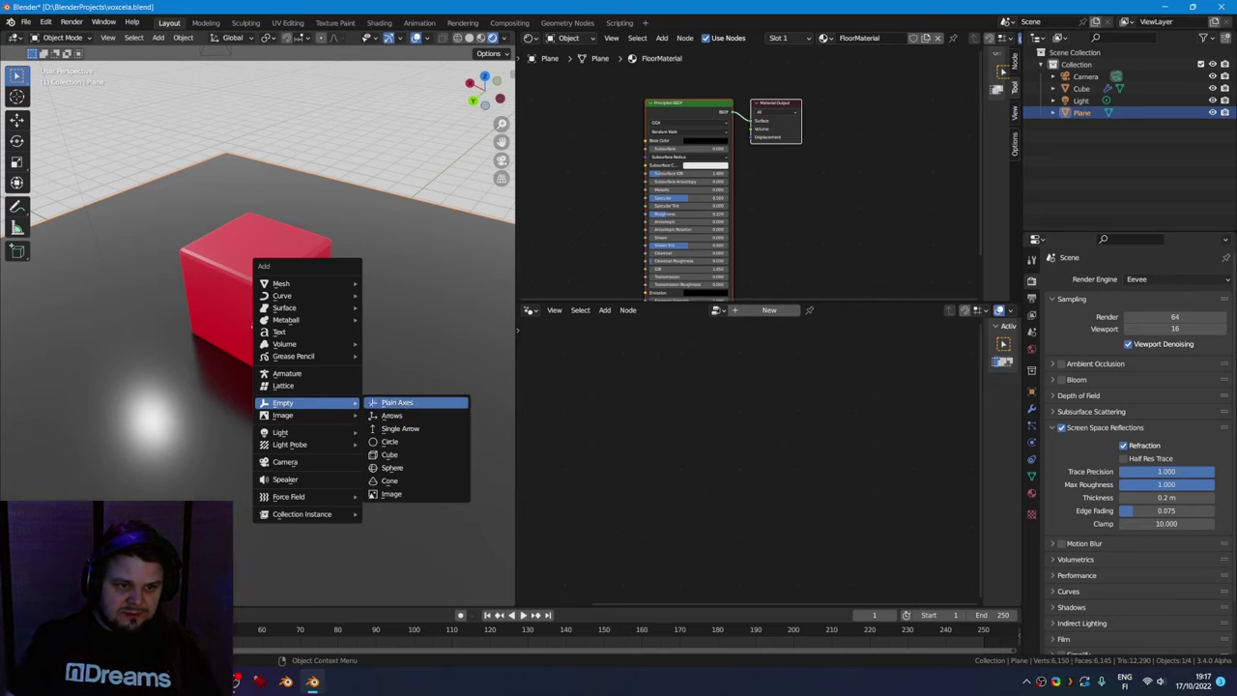
pyautogui.click(405, 403)
pyautogui.press('s')
pyautogui.click(505, 357)
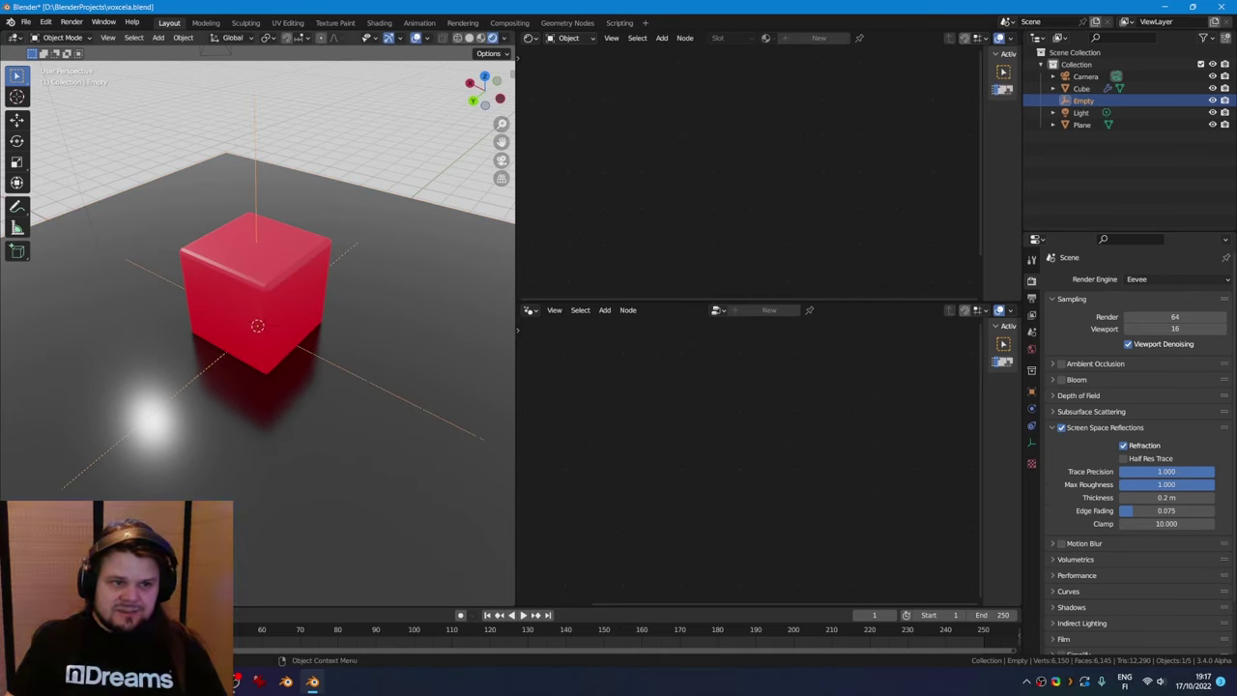
# Add a second camera and move it away from the cube to a spot beside it
pyautogui.hotkey('shift', 'a')
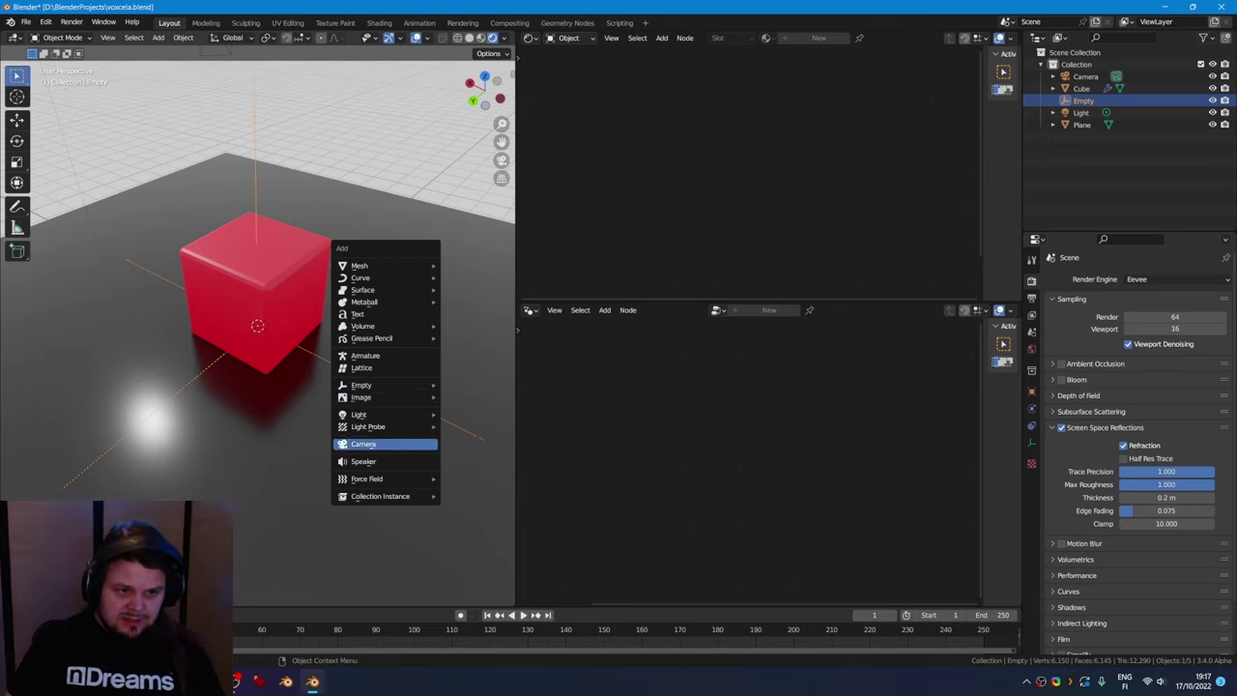
pyautogui.click(364, 444)
pyautogui.press('g')
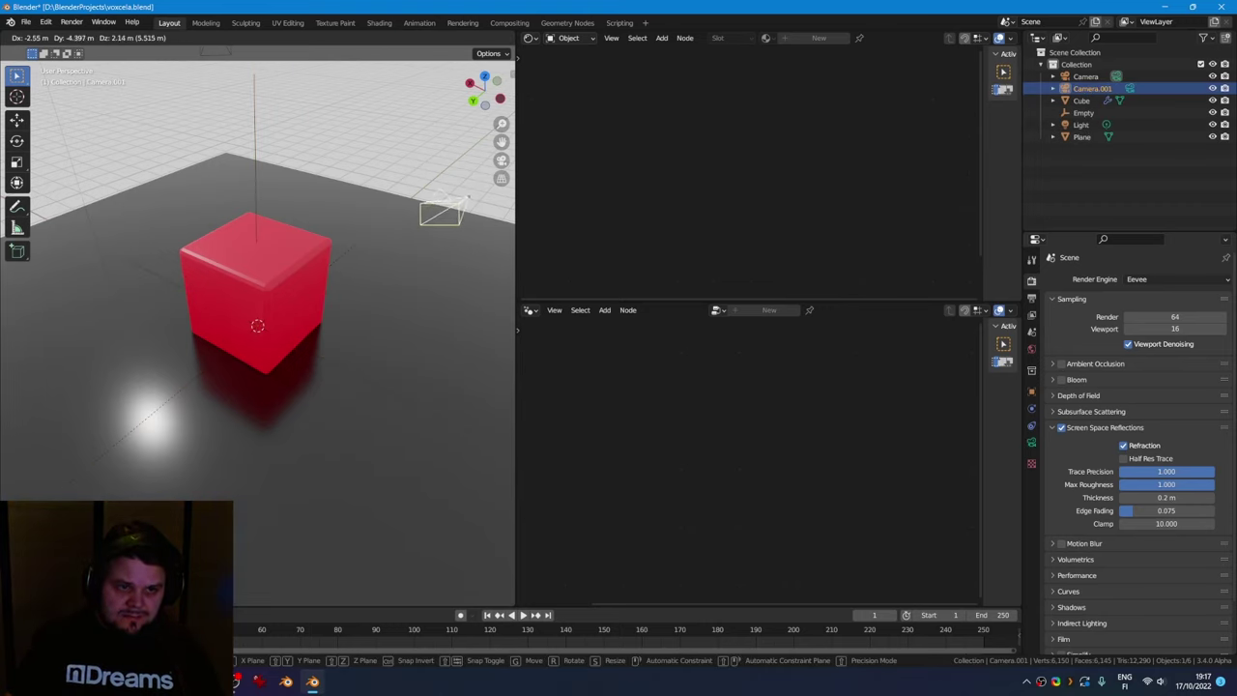
pyautogui.click(508, 307)
# Align the scene camera to a viewport view looking down at the cube and floor
pyautogui.moveTo(406, 319); pyautogui.dragTo(375, 288, button='middle')
pyautogui.moveTo(290, 386); pyautogui.dragTo(285, 372, button='middle')
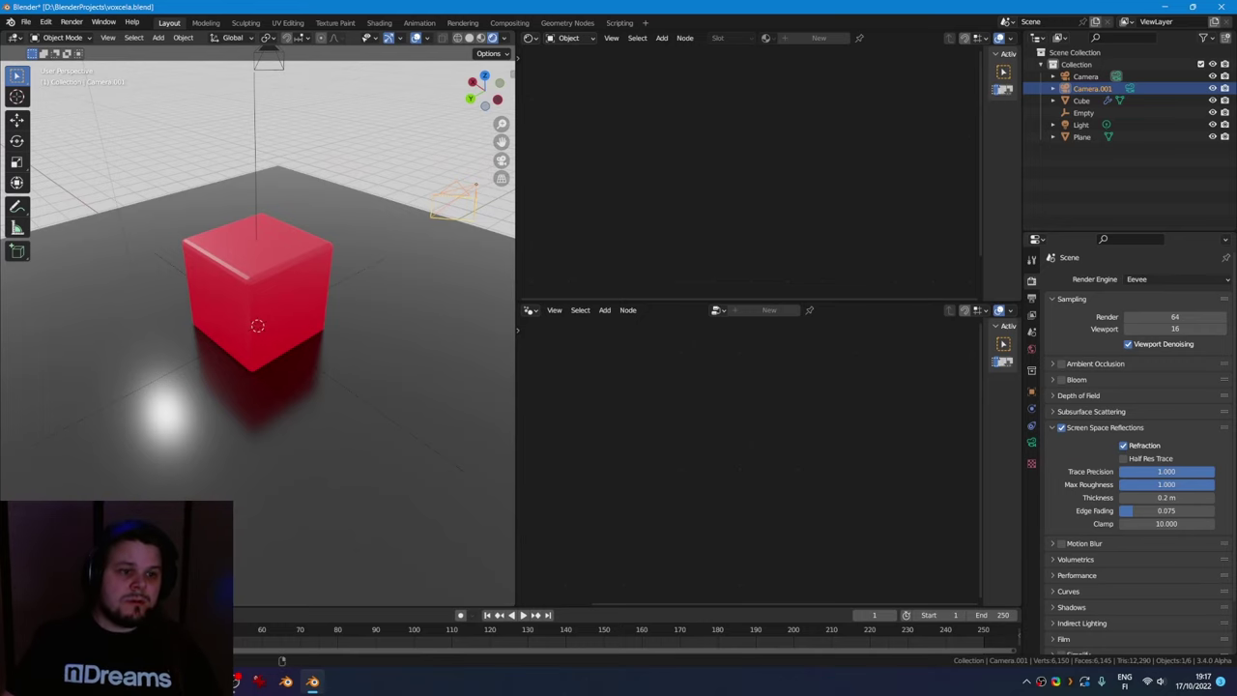
pyautogui.press('ctrl+alt+KP_0')
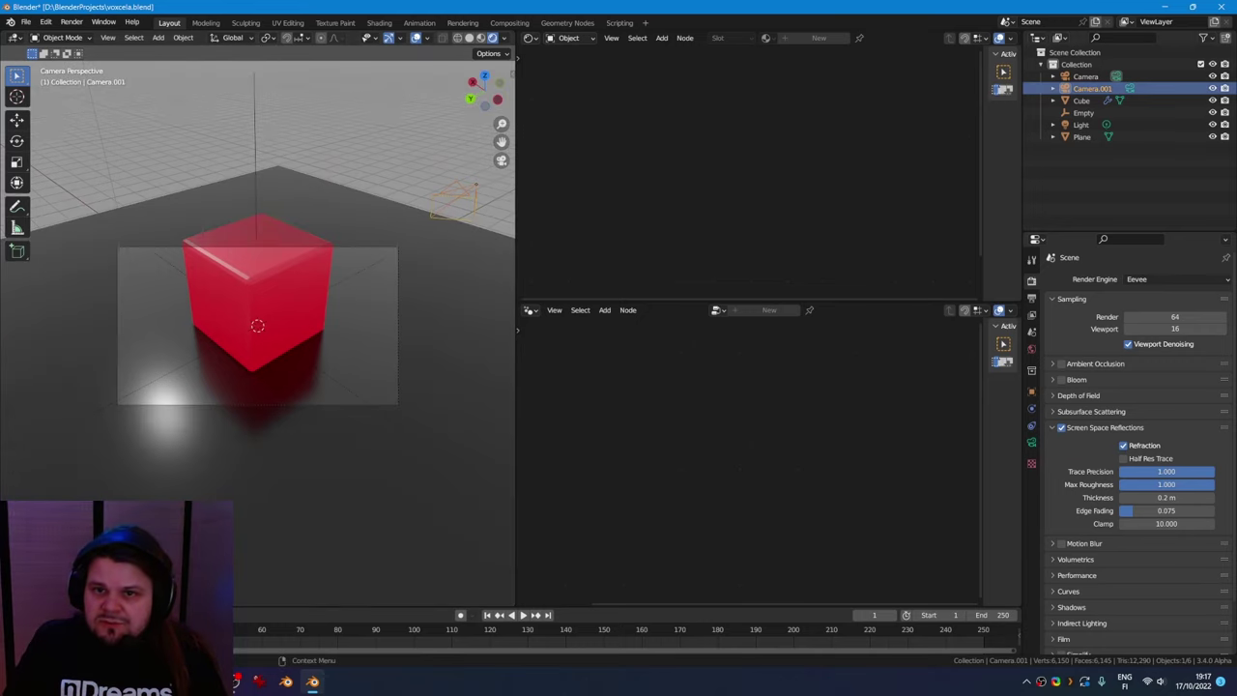
# Delete the original camera, keeping a single camera for the scene
pyautogui.press('Delete')
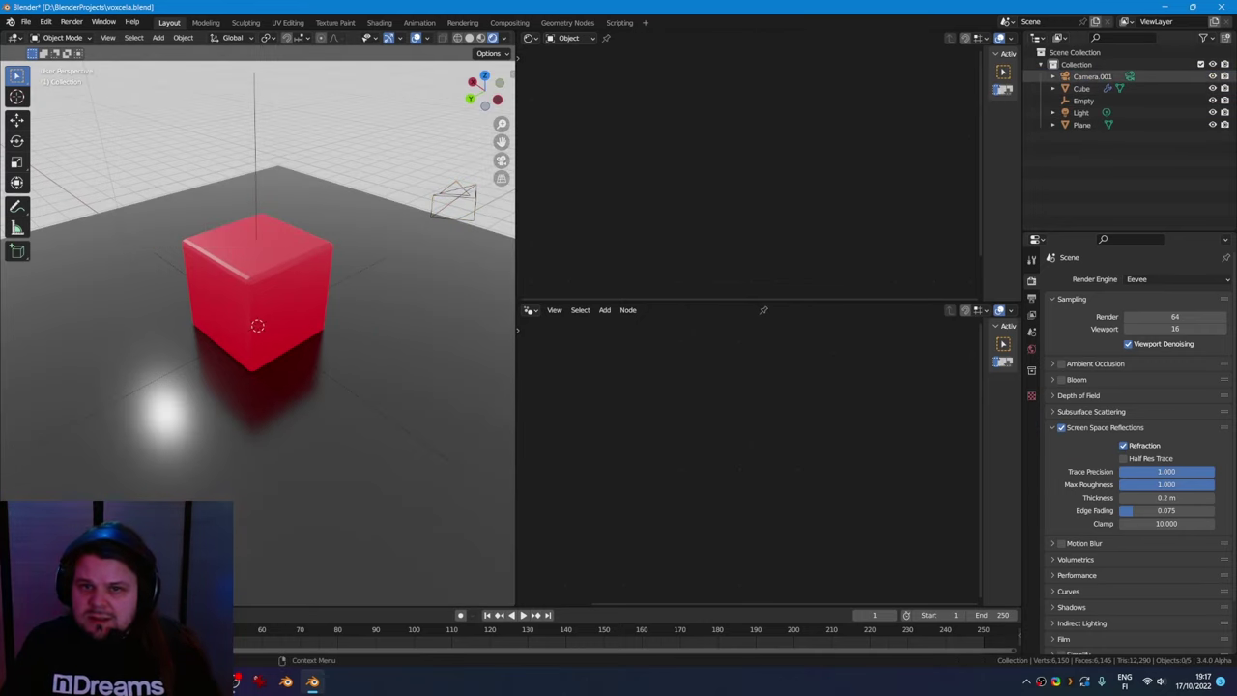
pyautogui.hotkey('ctrl', 'z')
pyautogui.hotkey('ctrl', 'z')
pyautogui.hotkey('ctrl', 'z')
pyautogui.hotkey('ctrl', 'z')
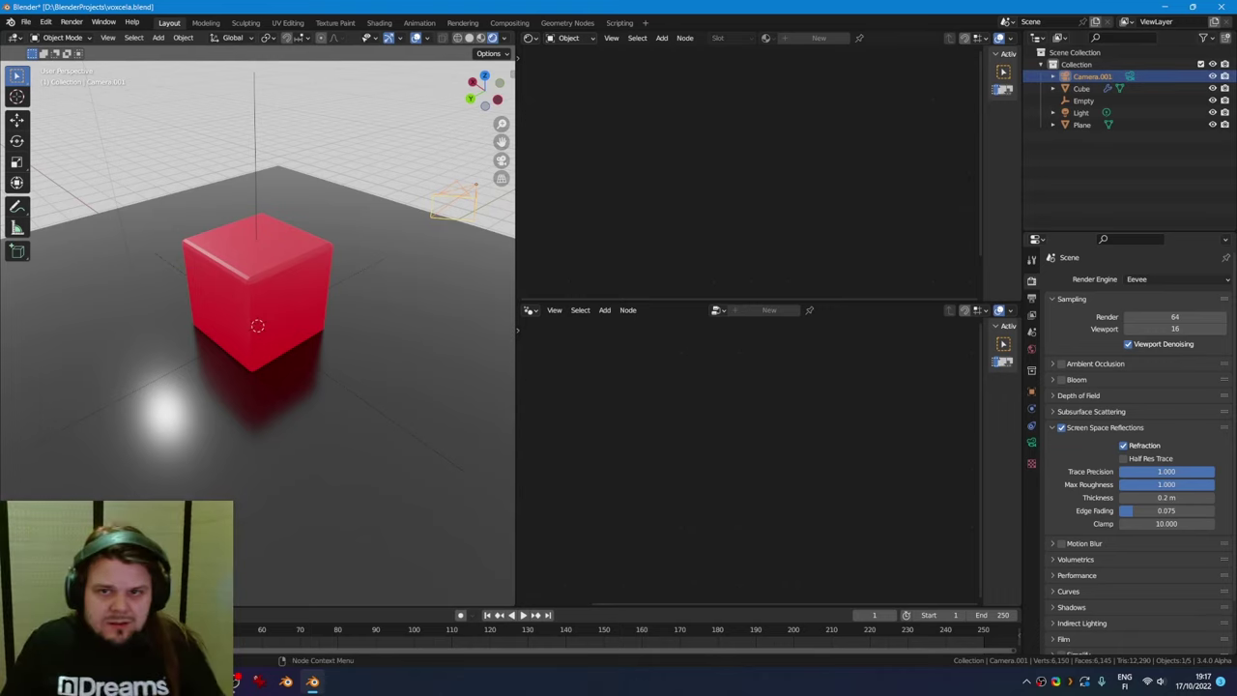
# Parent the camera to the empty and rename the empty RotateEmpty
pyautogui.click(1085, 77)
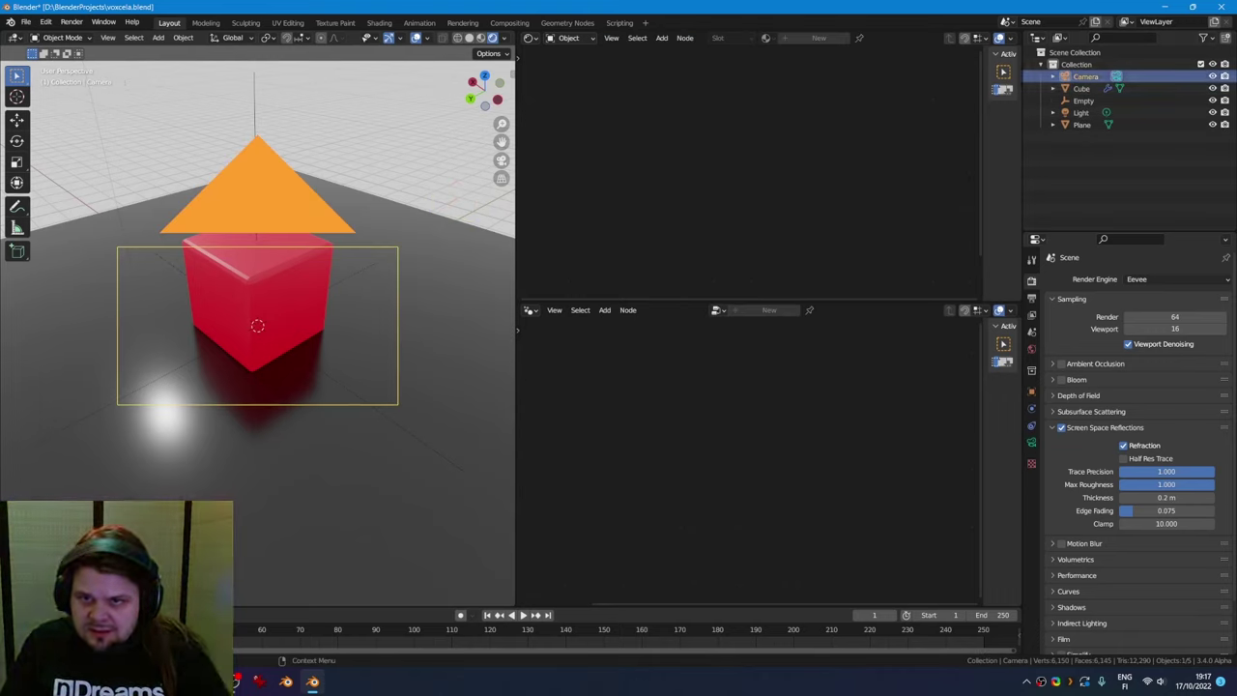
pyautogui.press('Delete')
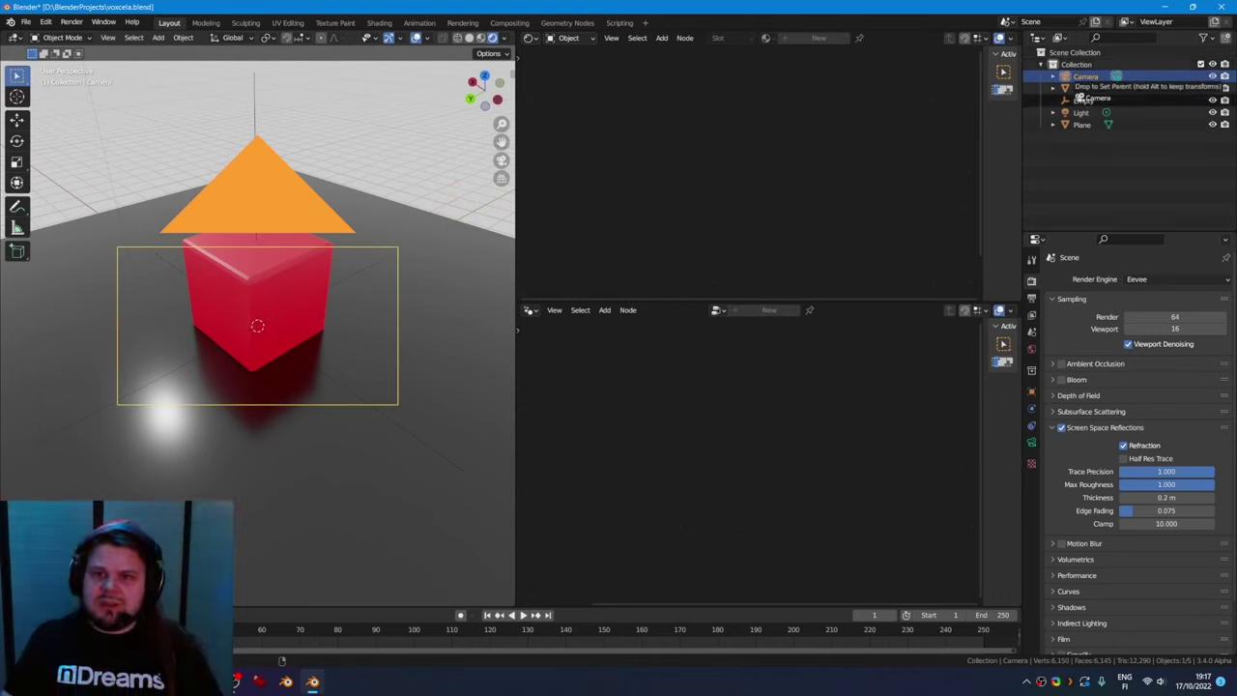
pyautogui.doubleClick(1084, 88)
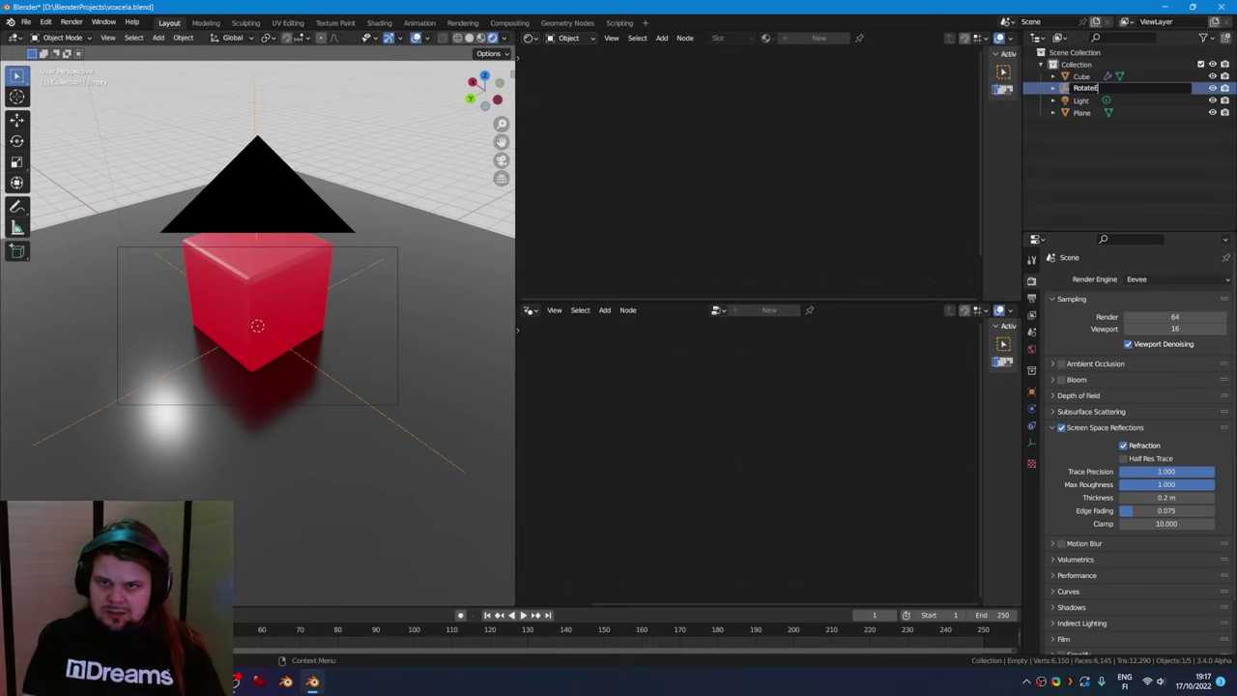
pyautogui.write('RotateEmpty')
pyautogui.press('Return')
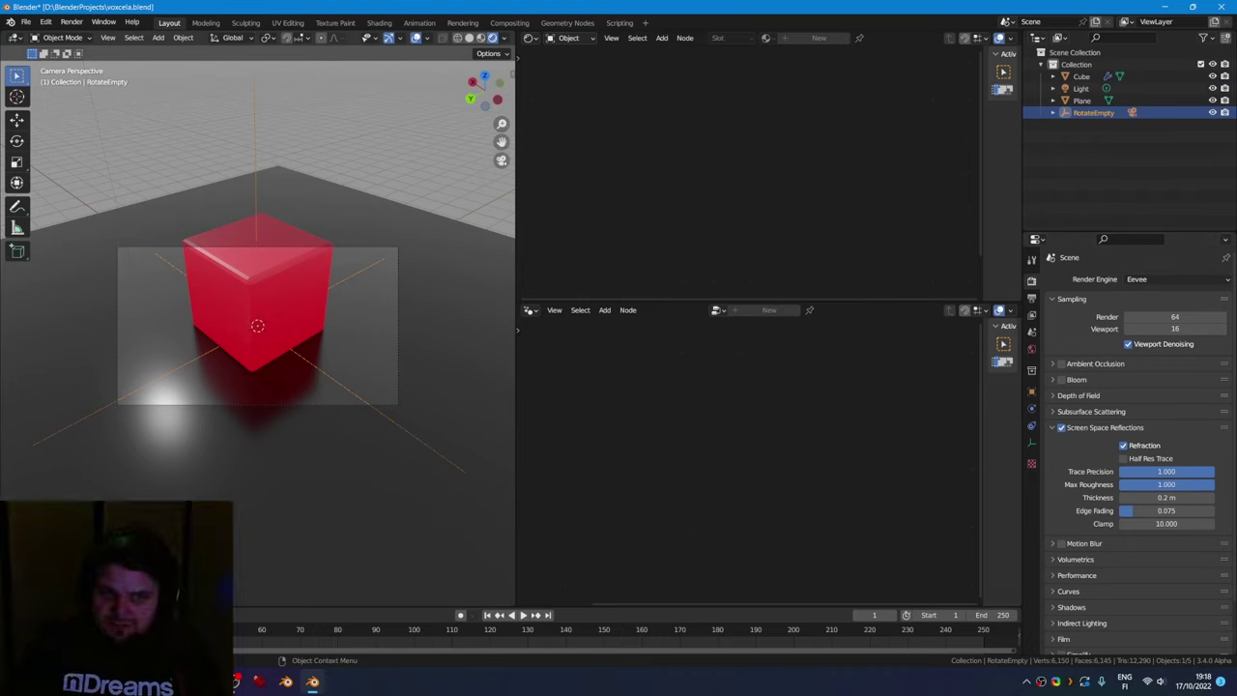
# Set the camera's viewport passepartout opacity to 1 to black out everything outside the frame
pyautogui.scroll(2, 257, 326)
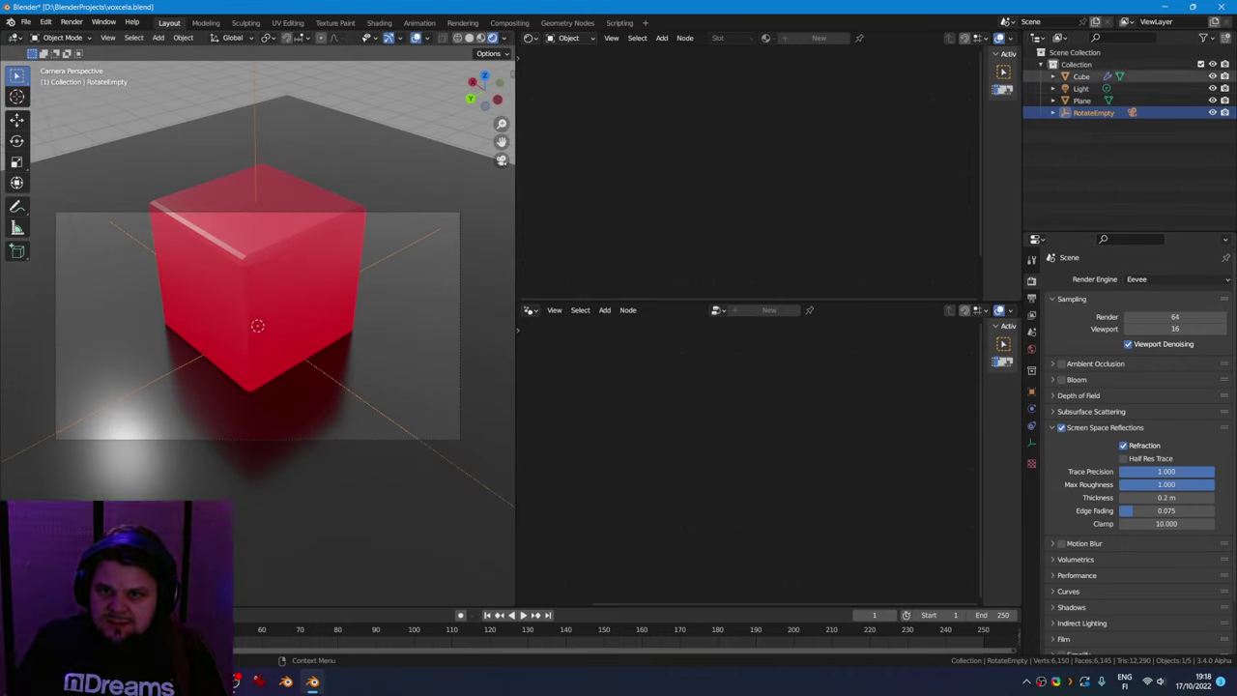
pyautogui.click(1097, 125)
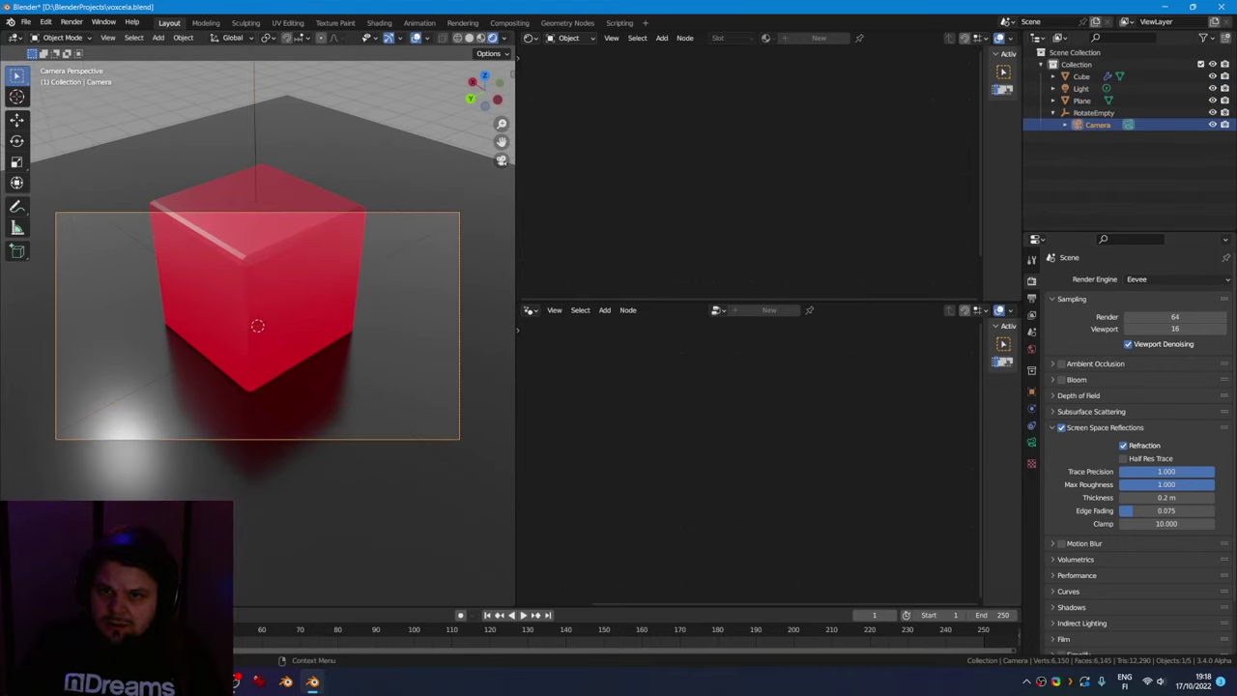
pyautogui.click(1031, 299)
pyautogui.click(1031, 441)
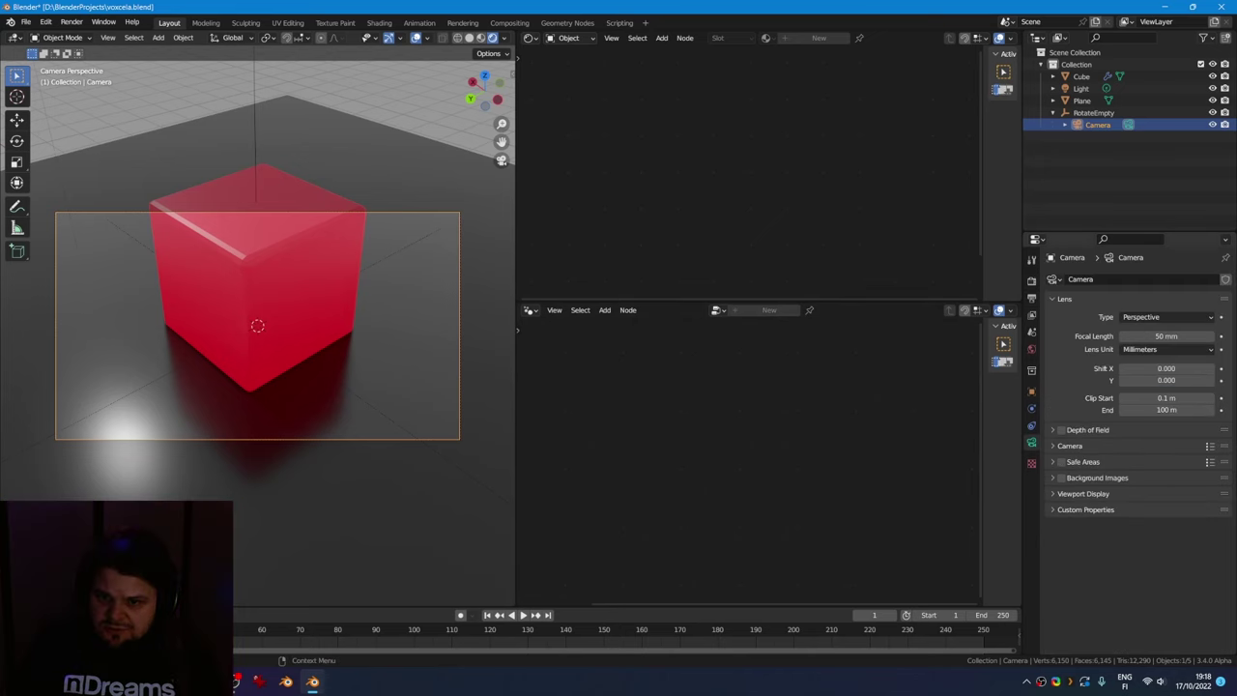
pyautogui.click(1070, 494)
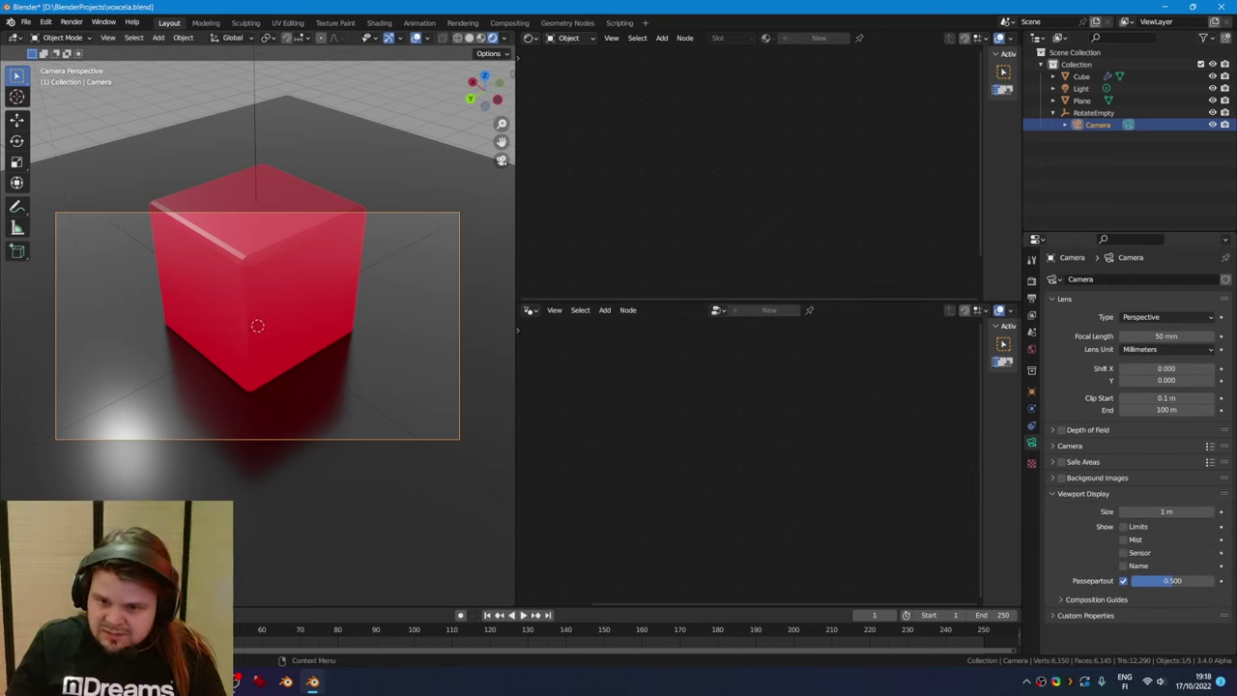
pyautogui.moveTo(1169, 580); pyautogui.dragTo(1213, 580)
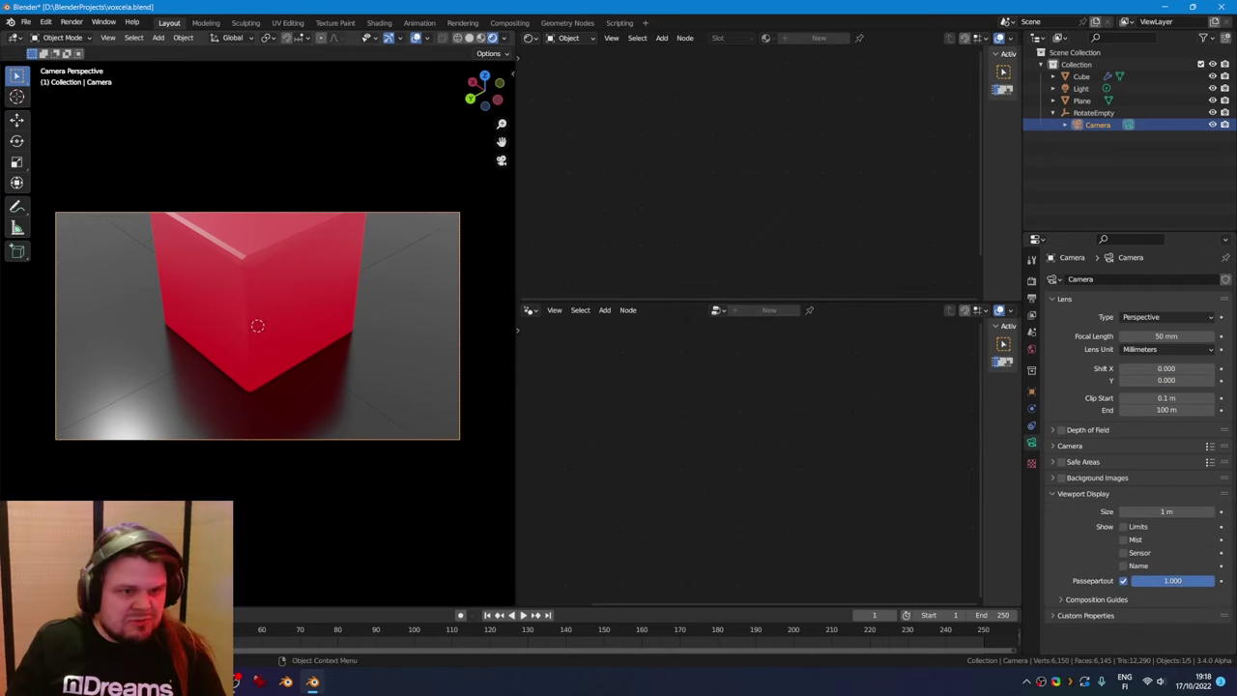
# Move the camera about 0.66 m, mainly upward, to fit the cube within the frame, and save the file
pyautogui.press('g')
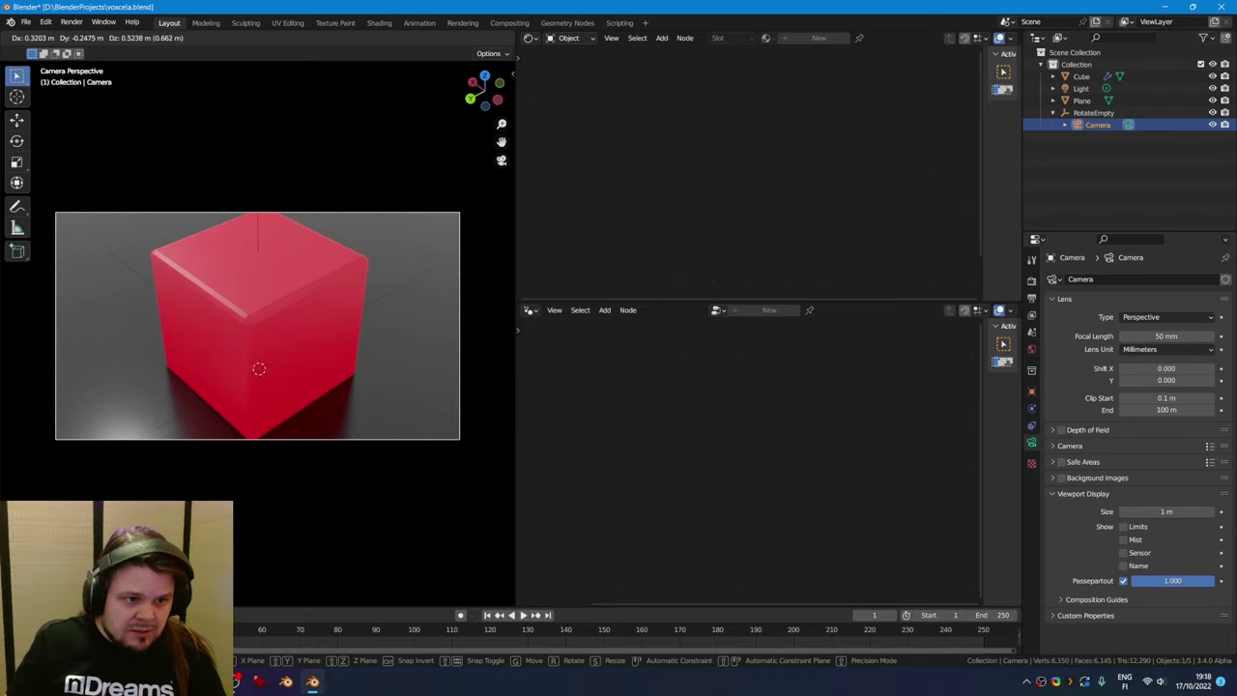
pyautogui.press('Return')
pyautogui.hotkey('ctrl', 's')
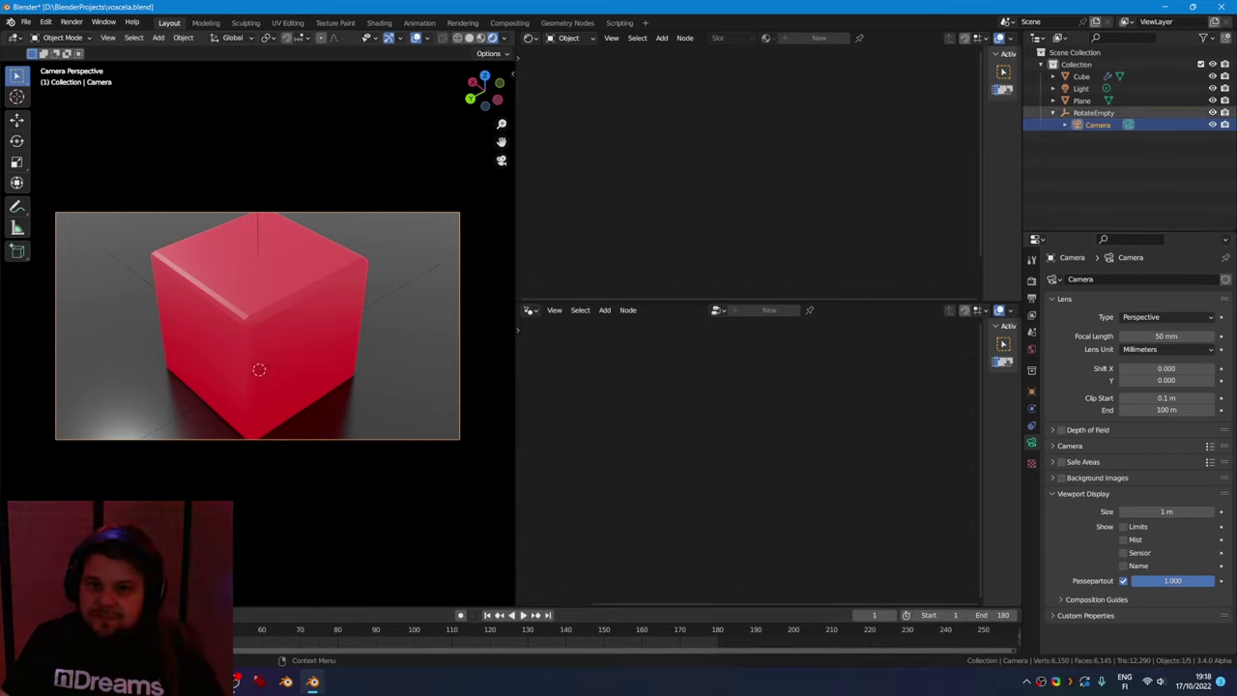
# Set RotateEmpty's Z rotation to 0° and keyframe its rotation at frames 1 and 180
pyautogui.click(1093, 113)
pyautogui.click(1031, 392)
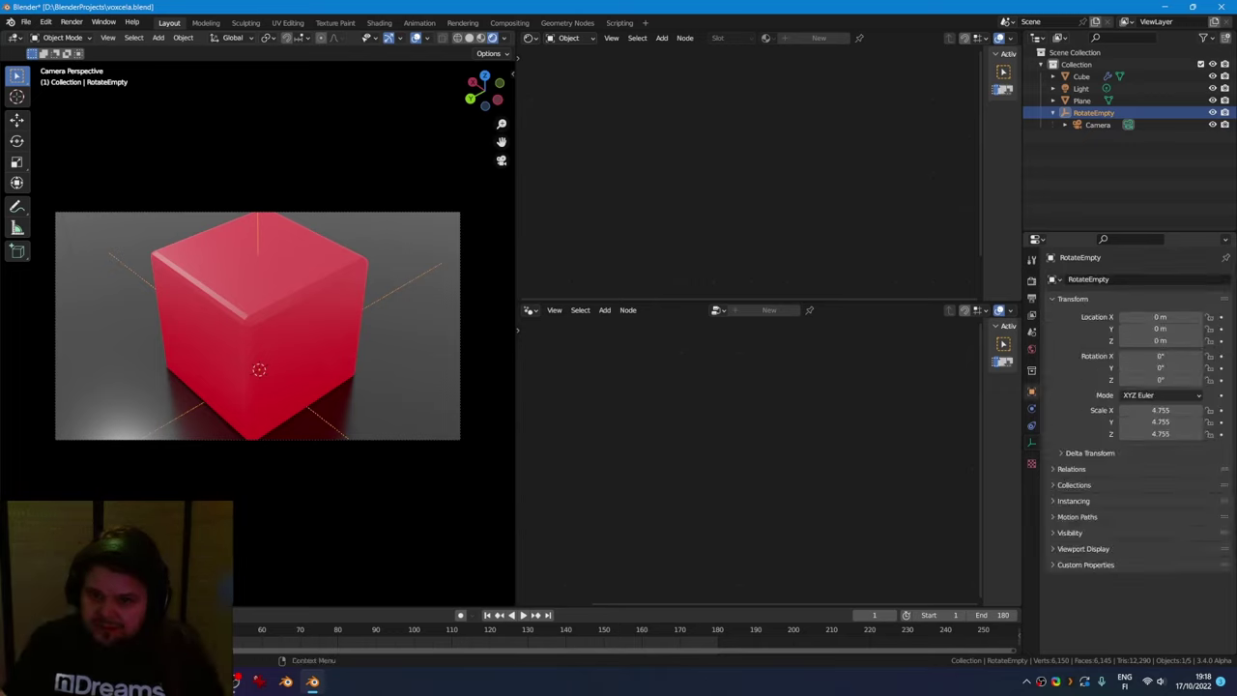
pyautogui.moveTo(1159, 380); pyautogui.dragTo(1205, 380)
pyautogui.write('0')
pyautogui.press('Return')
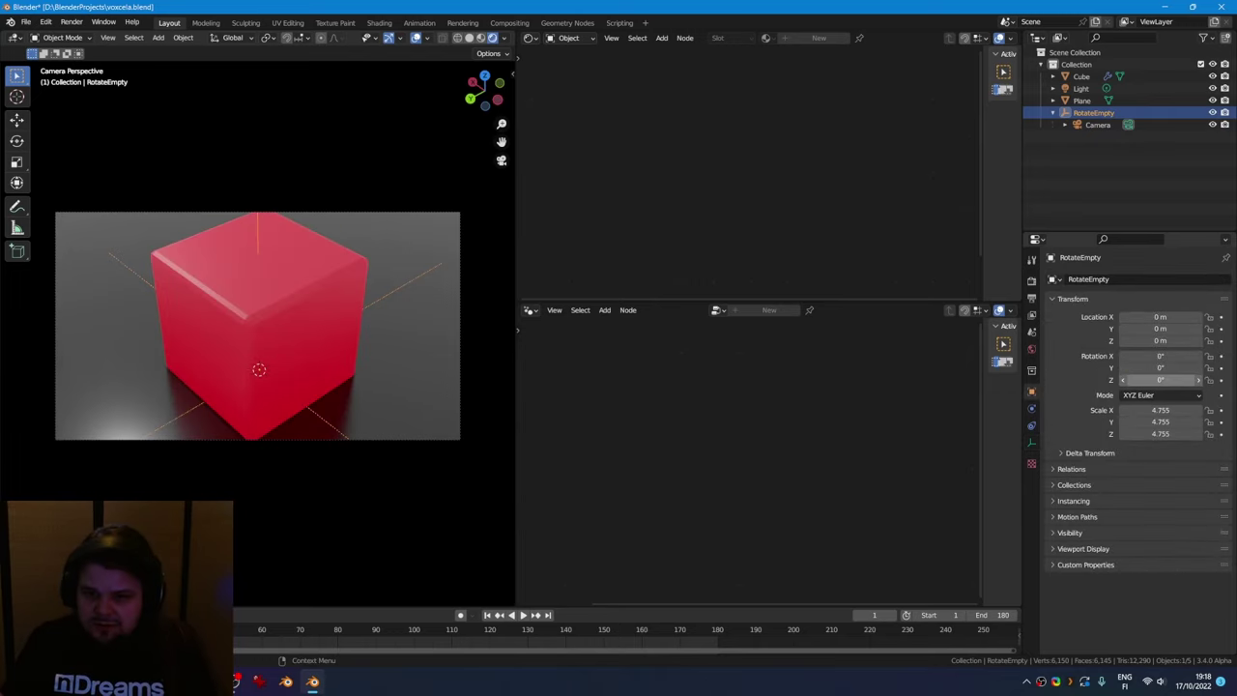
pyautogui.rightClick(1160, 380)
pyautogui.click(1159, 383)
pyautogui.hotkey('shift', 'Right')
pyautogui.rightClick(1160, 380)
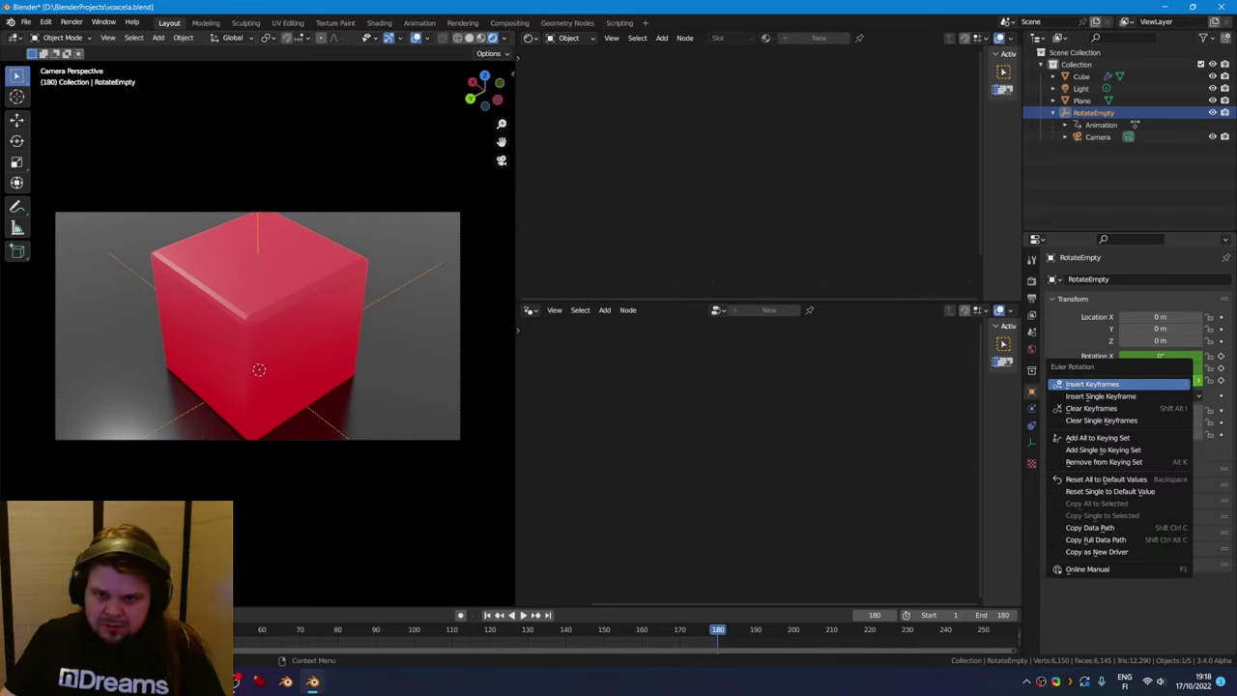
pyautogui.click(1160, 384)
# At frame 181, set RotateEmpty's Z rotation to 360° and keyframe the rotation
pyautogui.moveTo(744, 630); pyautogui.dragTo(751, 629)
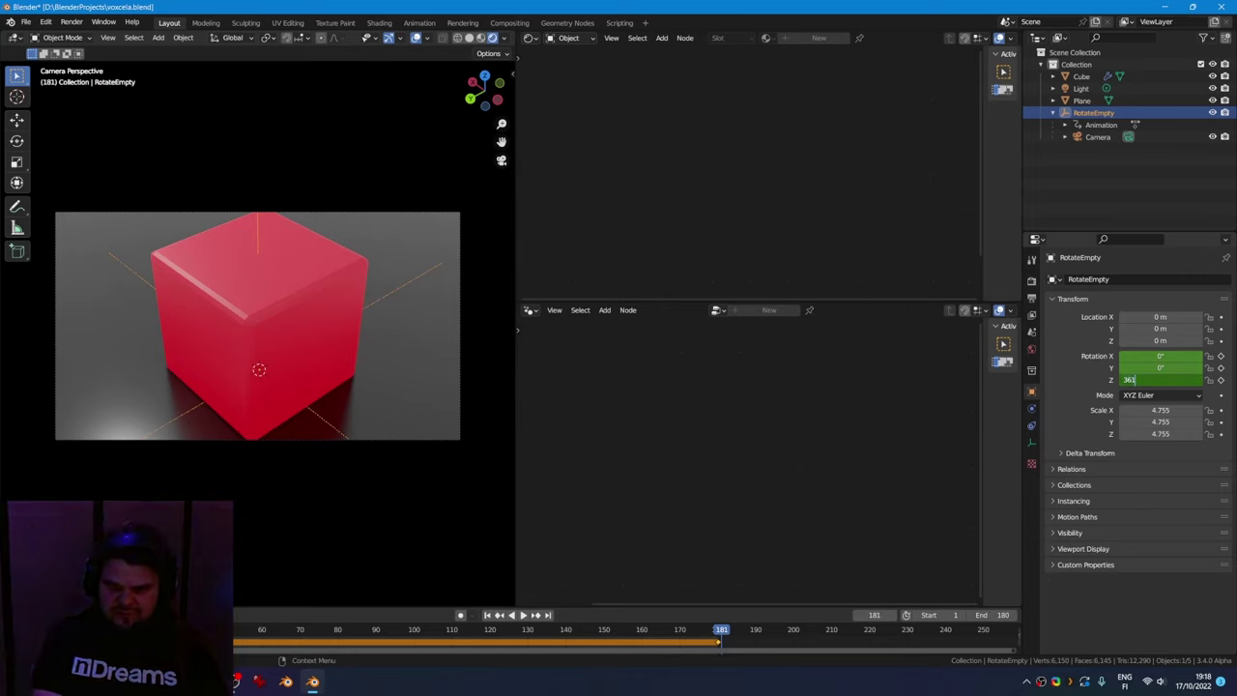
pyautogui.rightClick(1160, 378)
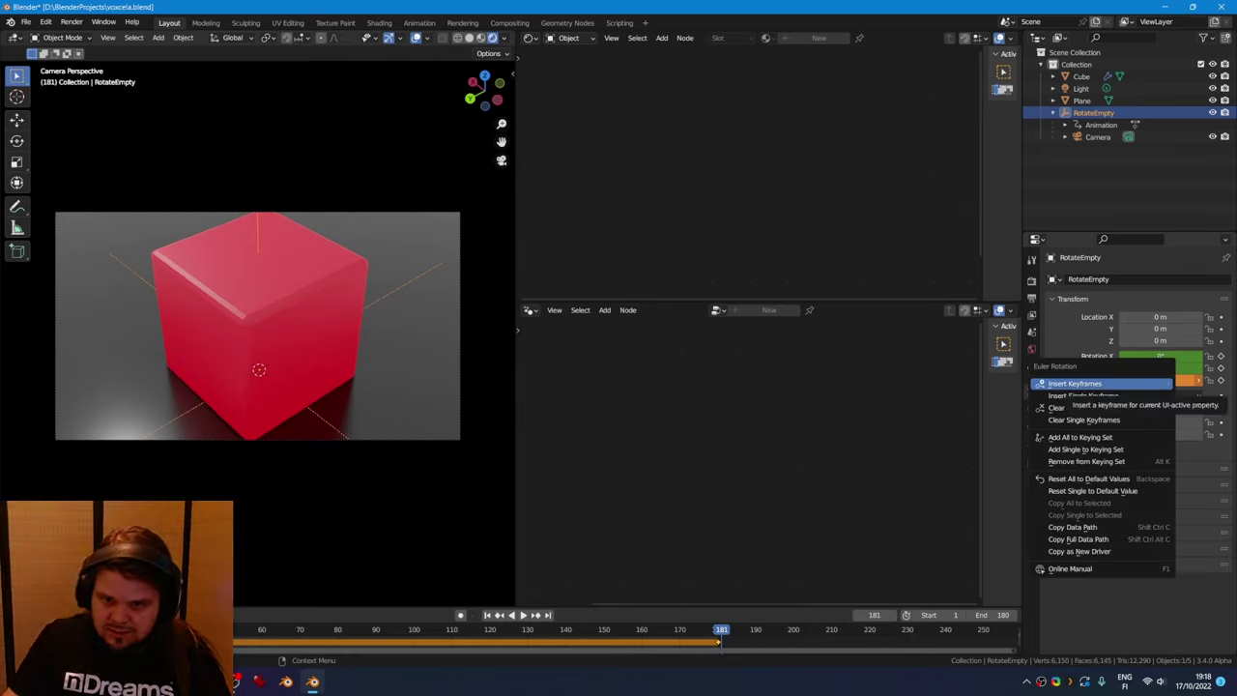
pyautogui.click(1160, 379)
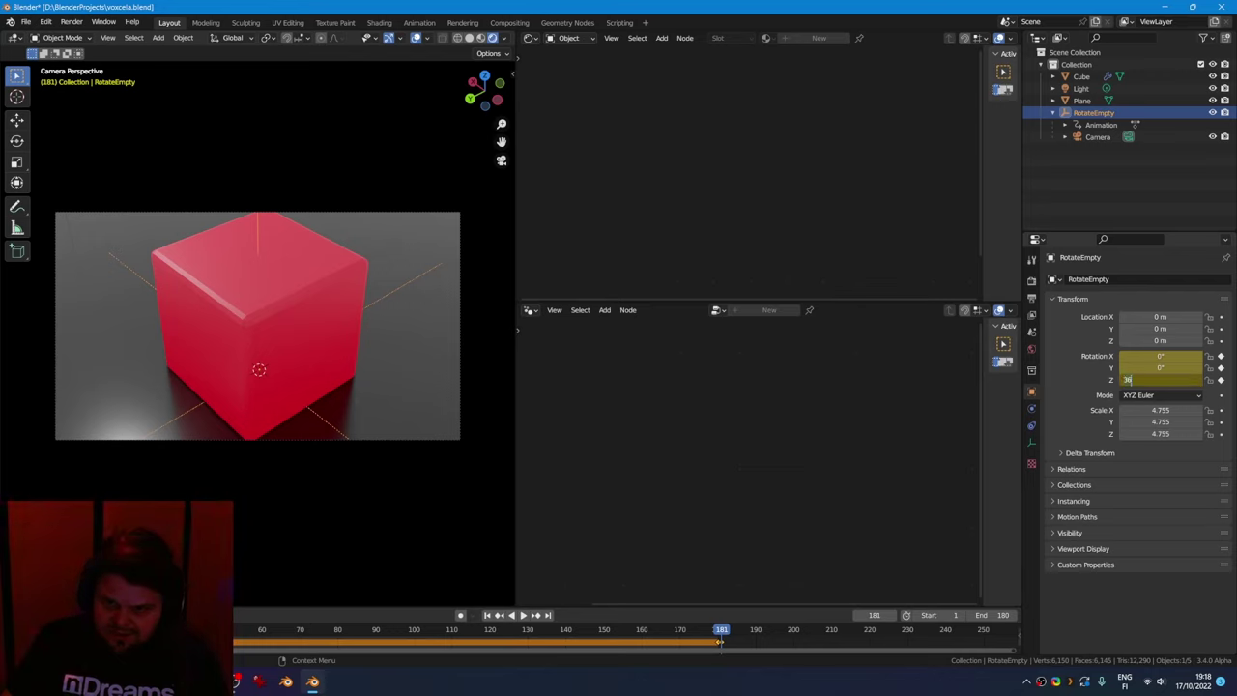
pyautogui.press('Return')
pyautogui.rightClick(1126, 380)
pyautogui.click(1126, 380)
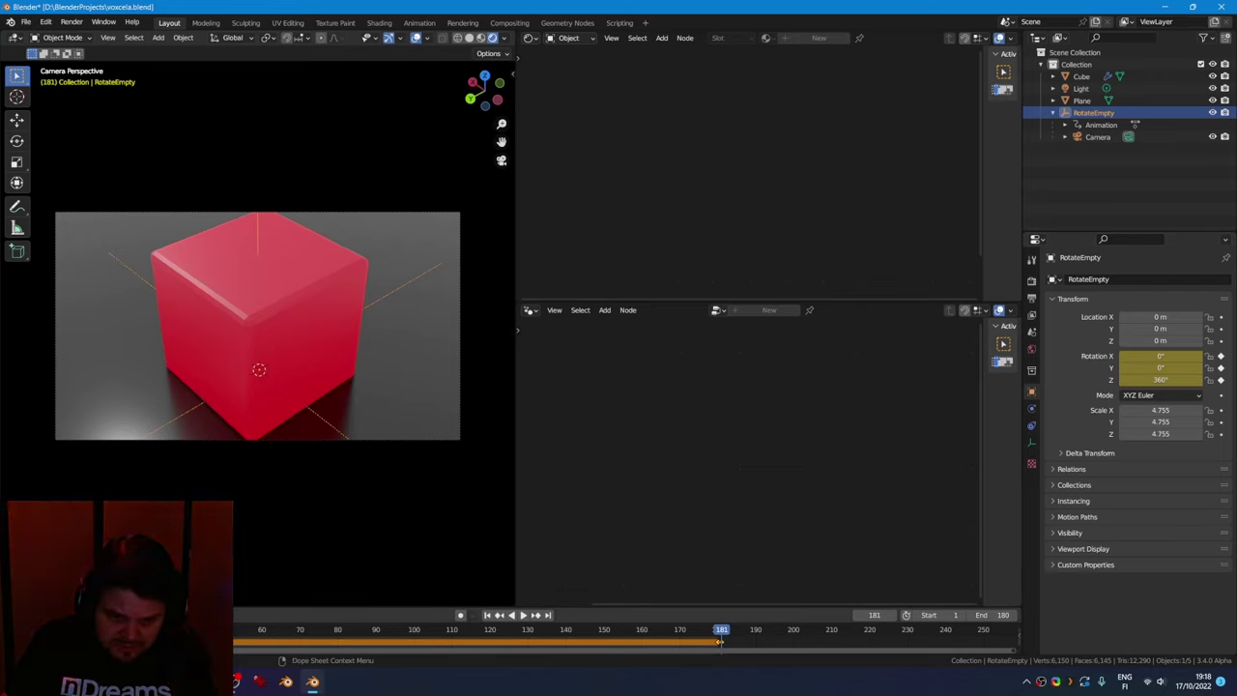
# Set the interpolation of RotateEmpty's rotation keyframes to linear and enlarge the timeline area
pyautogui.hotkey('alt', 'a')
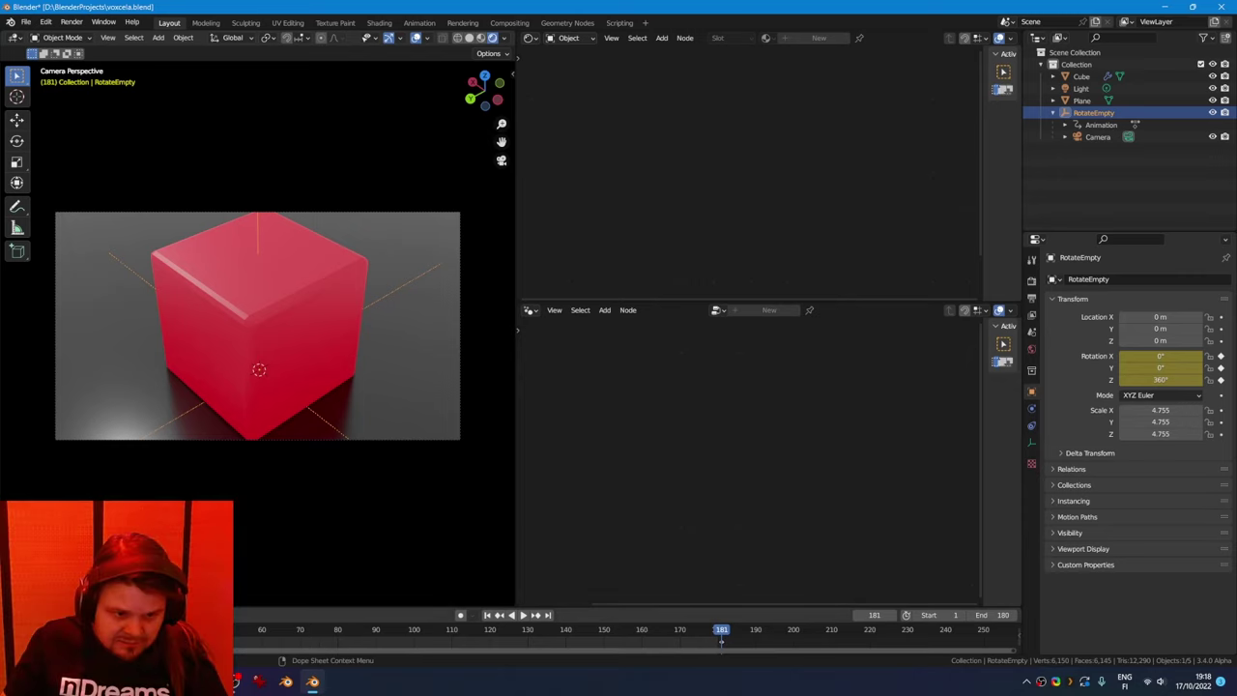
pyautogui.press('space')
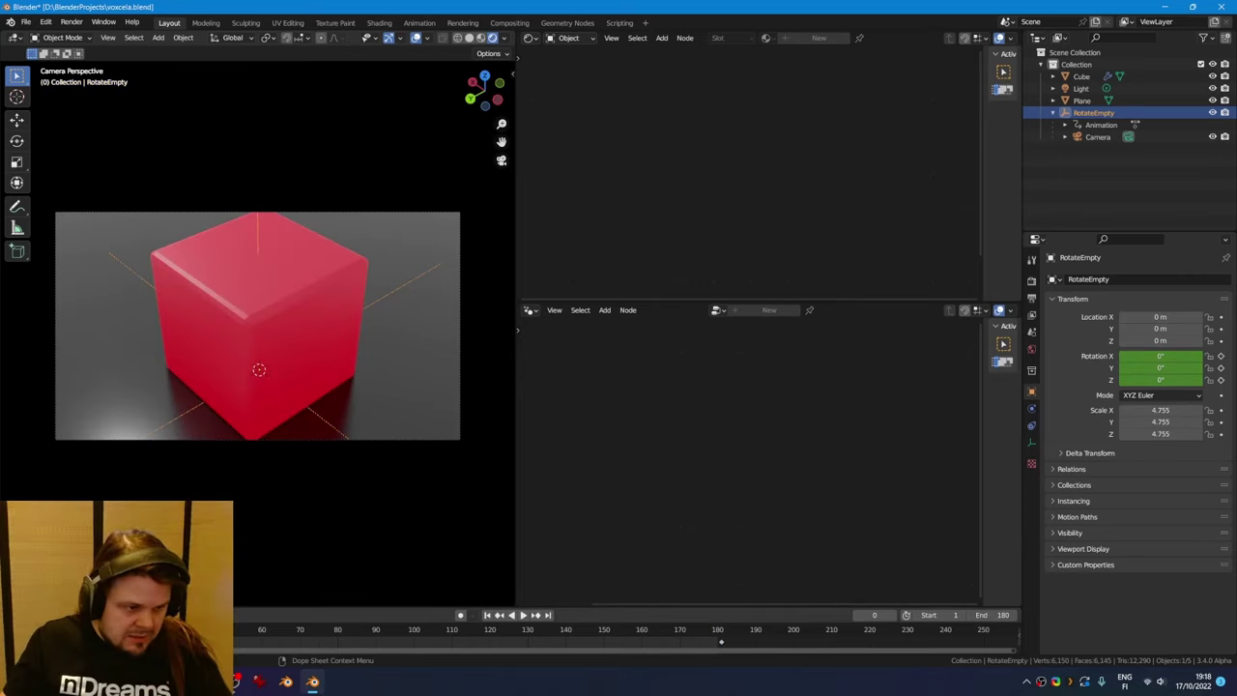
pyautogui.press('t')
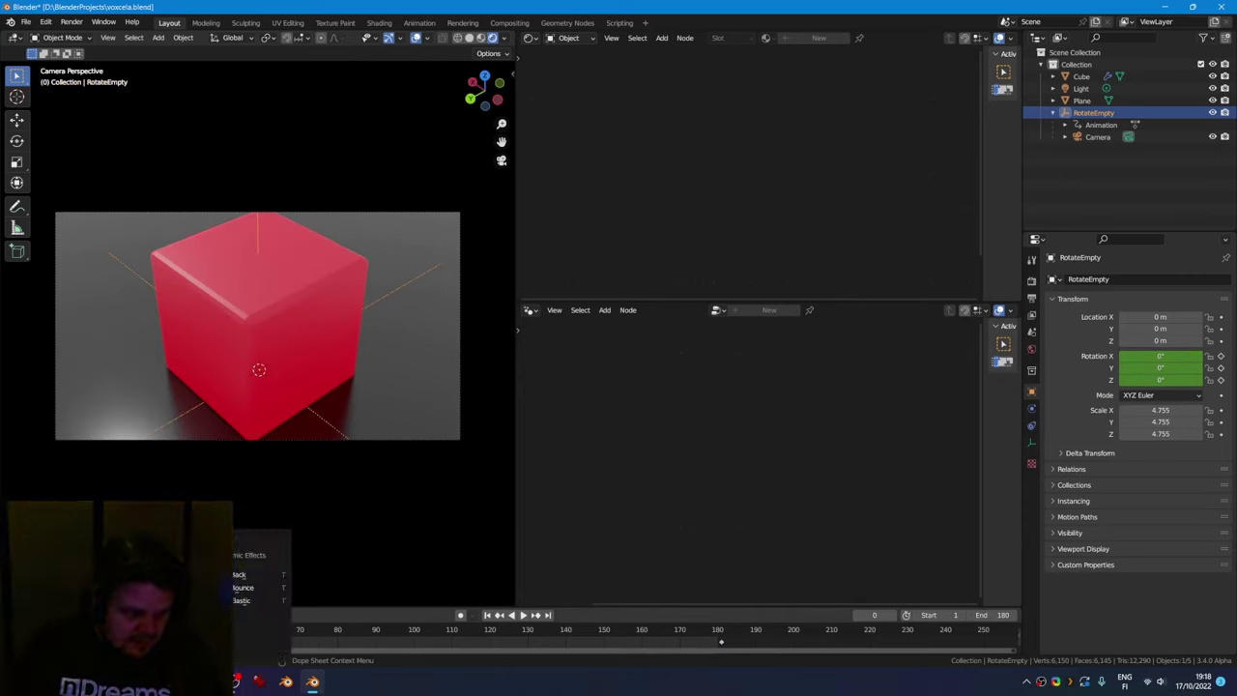
pyautogui.click(70, 587)
pyautogui.moveTo(155, 606); pyautogui.dragTo(154, 517)
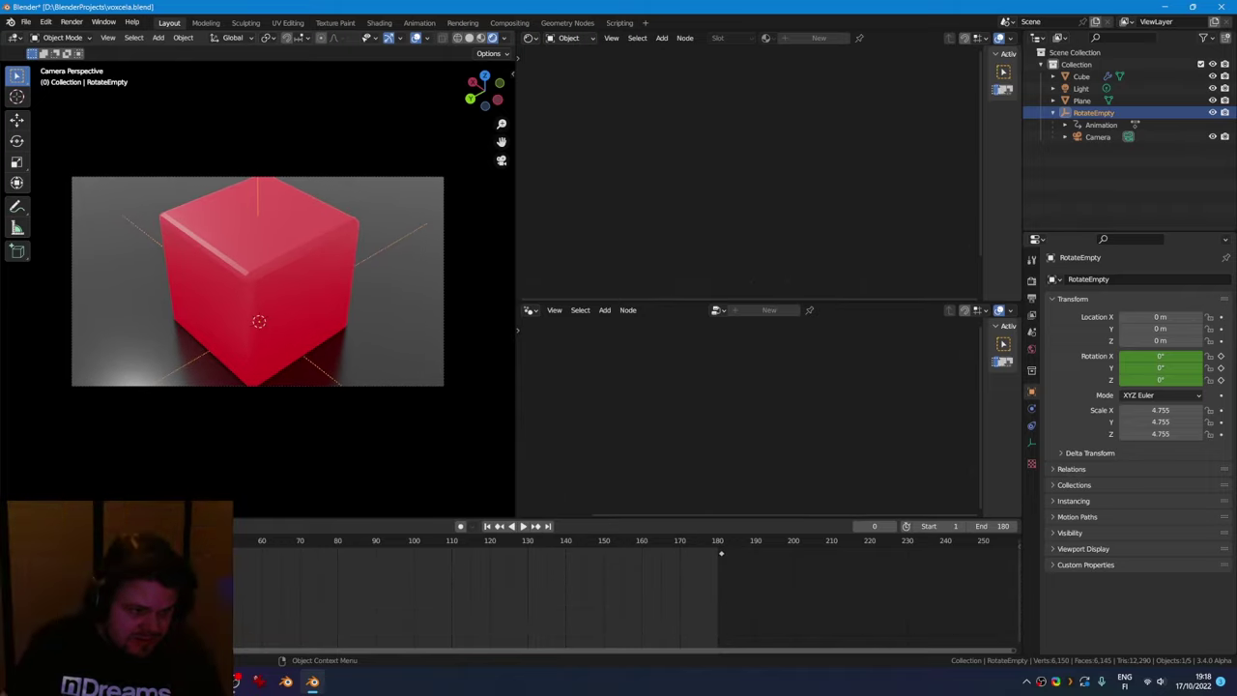
# Play the camera rotation animation and hide the gizmos and overlays in the 3D viewport
pyautogui.press('space')
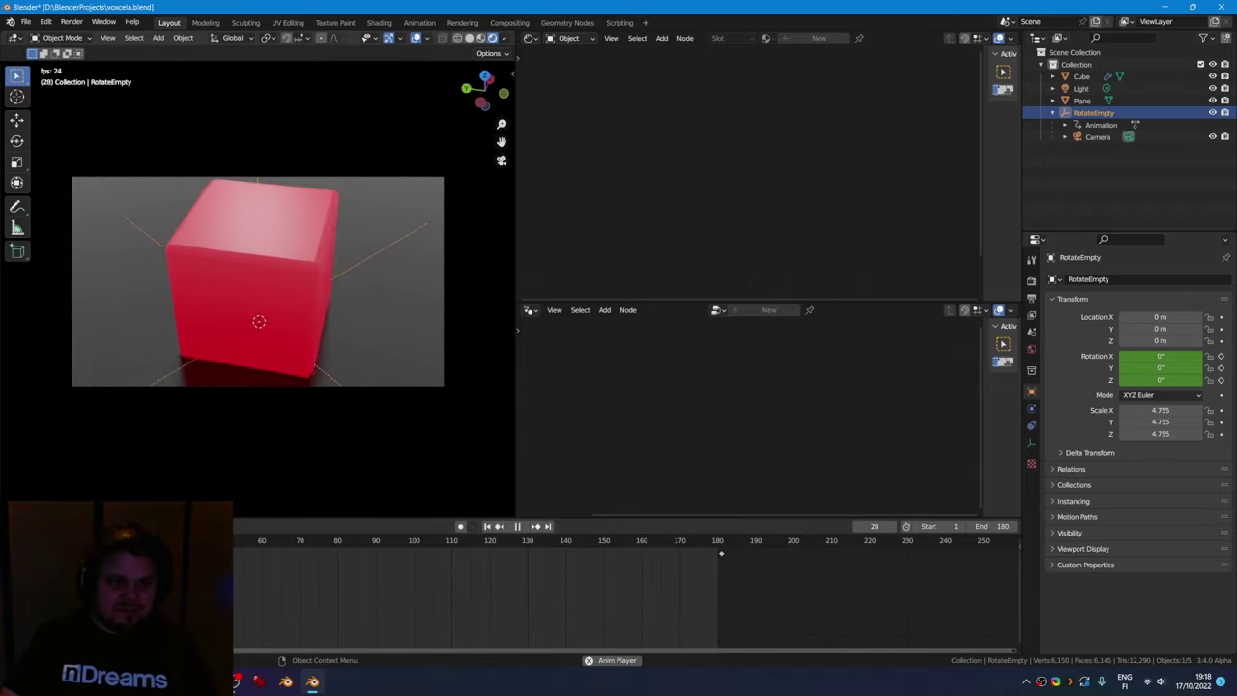
pyautogui.click(427, 38)
pyautogui.click(389, 38)
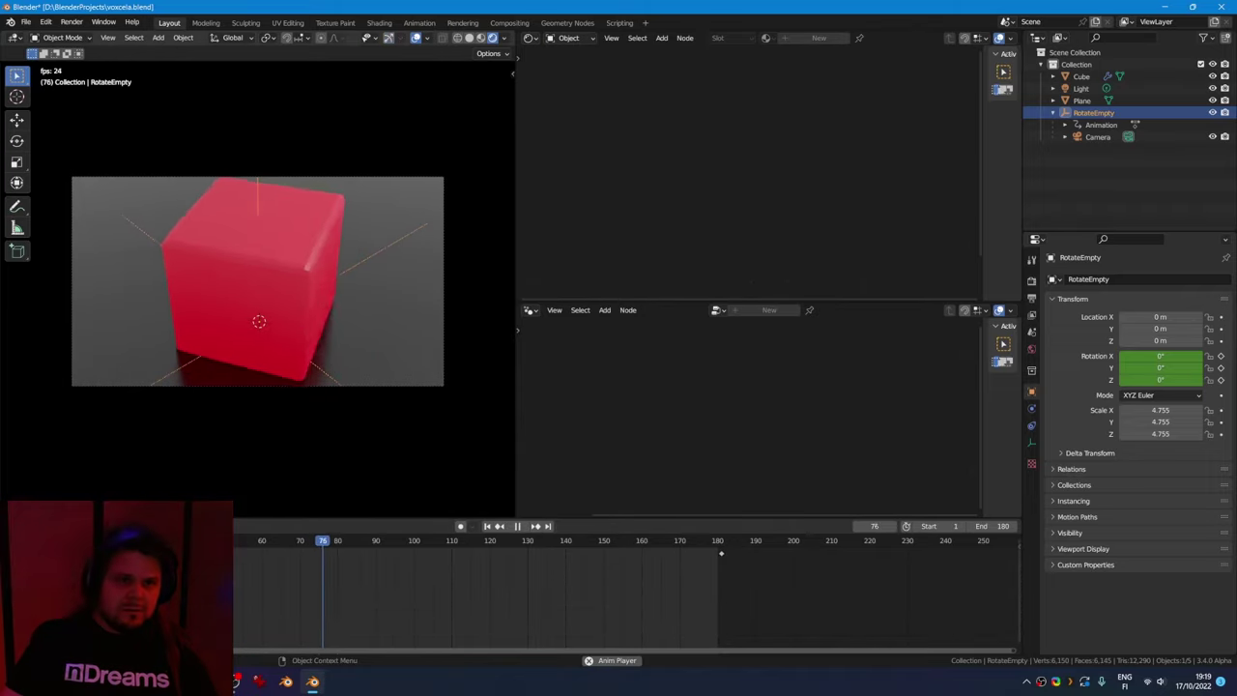
pyautogui.click(416, 38)
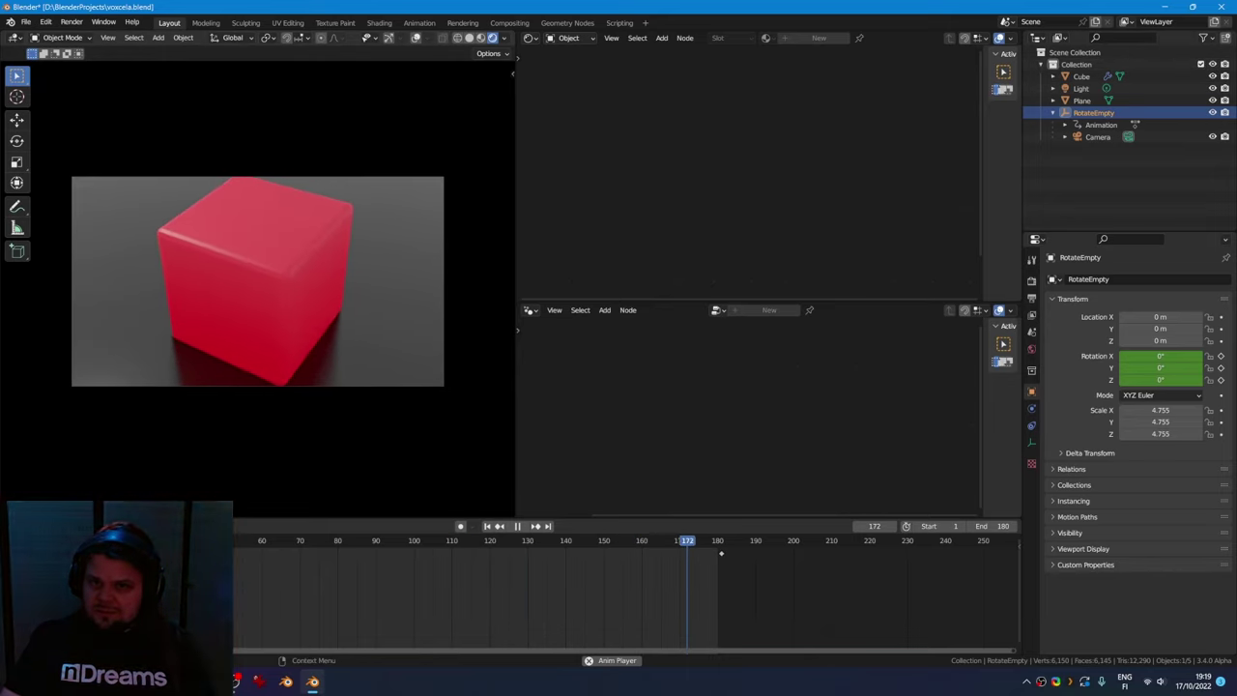
# Shorten the camera's focal length so the cube takes up less of the frame
pyautogui.click(1097, 137)
pyautogui.click(1031, 442)
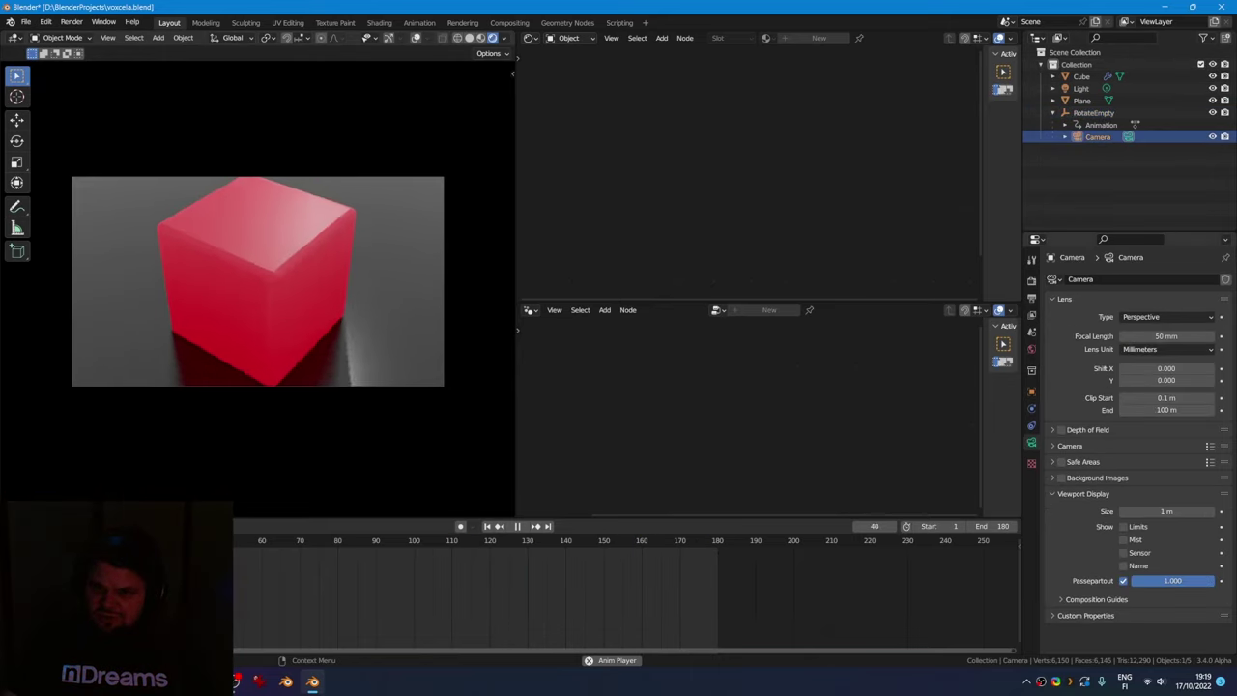
pyautogui.moveTo(1166, 337); pyautogui.dragTo(1146, 337)
# Scale up the floor plane until it fills the background of the camera frame
pyautogui.click(422, 303)
pyautogui.press('s')
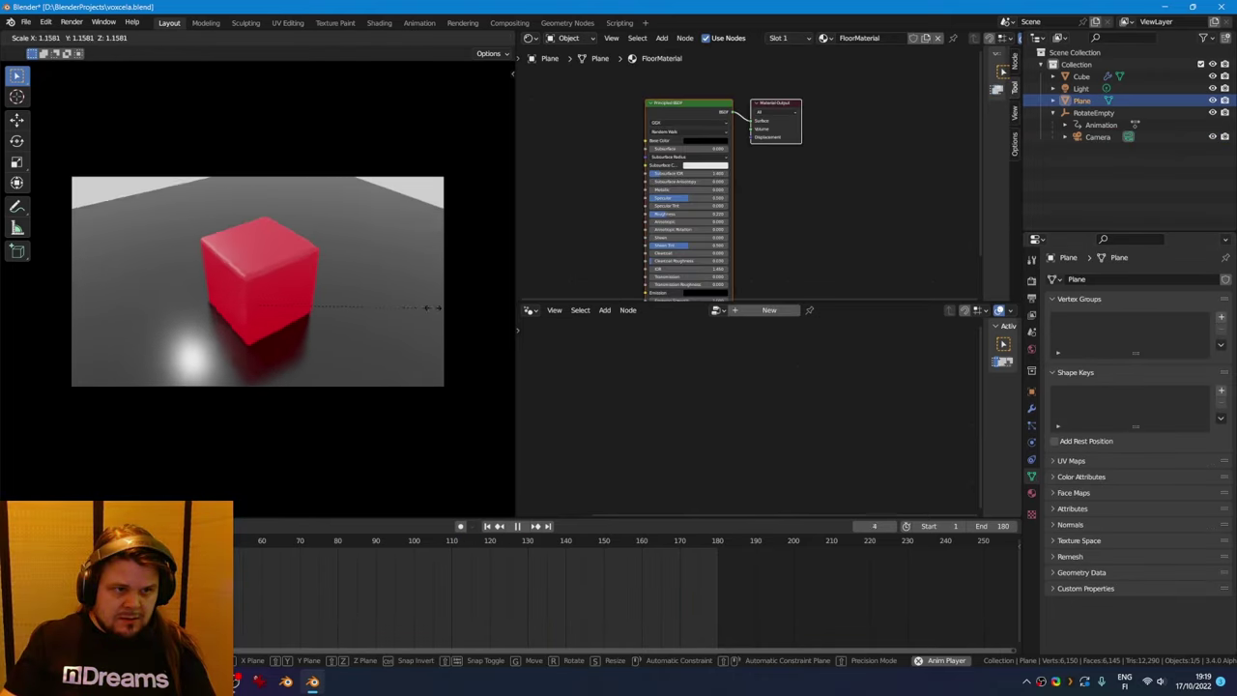
pyautogui.click(527, 294)
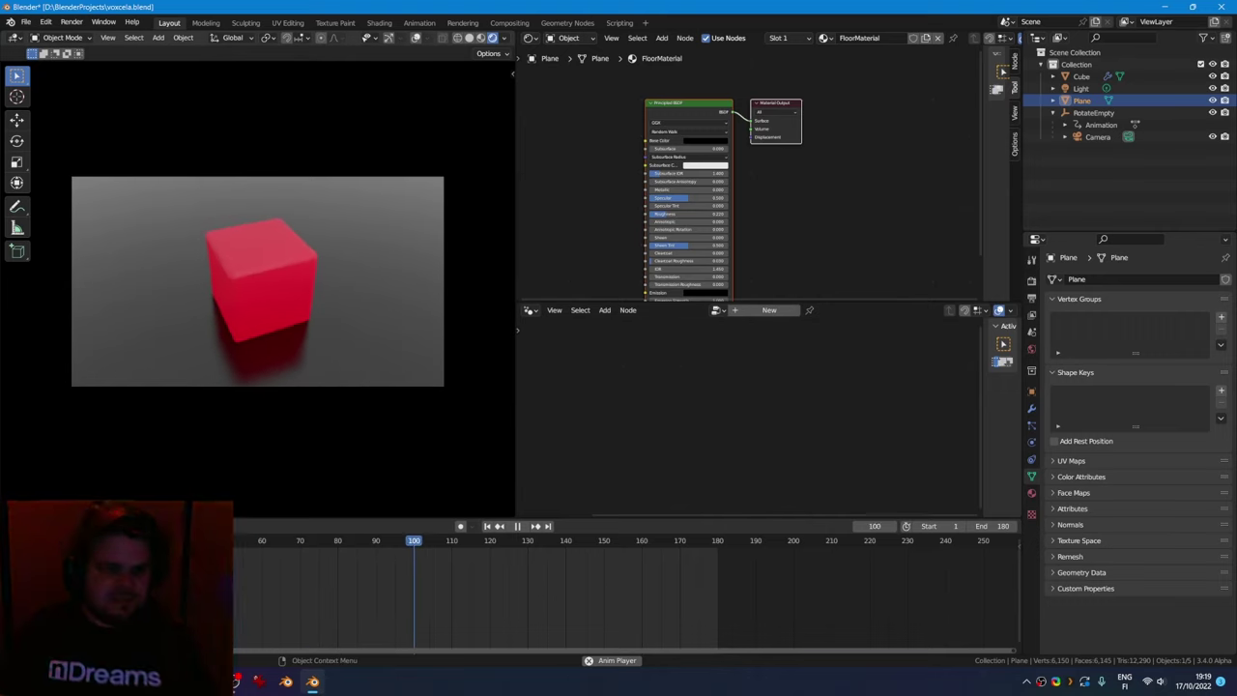
# Select the cube and make room in front of the Volume Cube node in its geometry node tree
pyautogui.click(259, 280)
pyautogui.moveTo(633, 425); pyautogui.dragTo(846, 500, button='middle')
pyautogui.moveTo(619, 420); pyautogui.dragTo(748, 395, button='middle')
pyautogui.rightClick(579, 392)
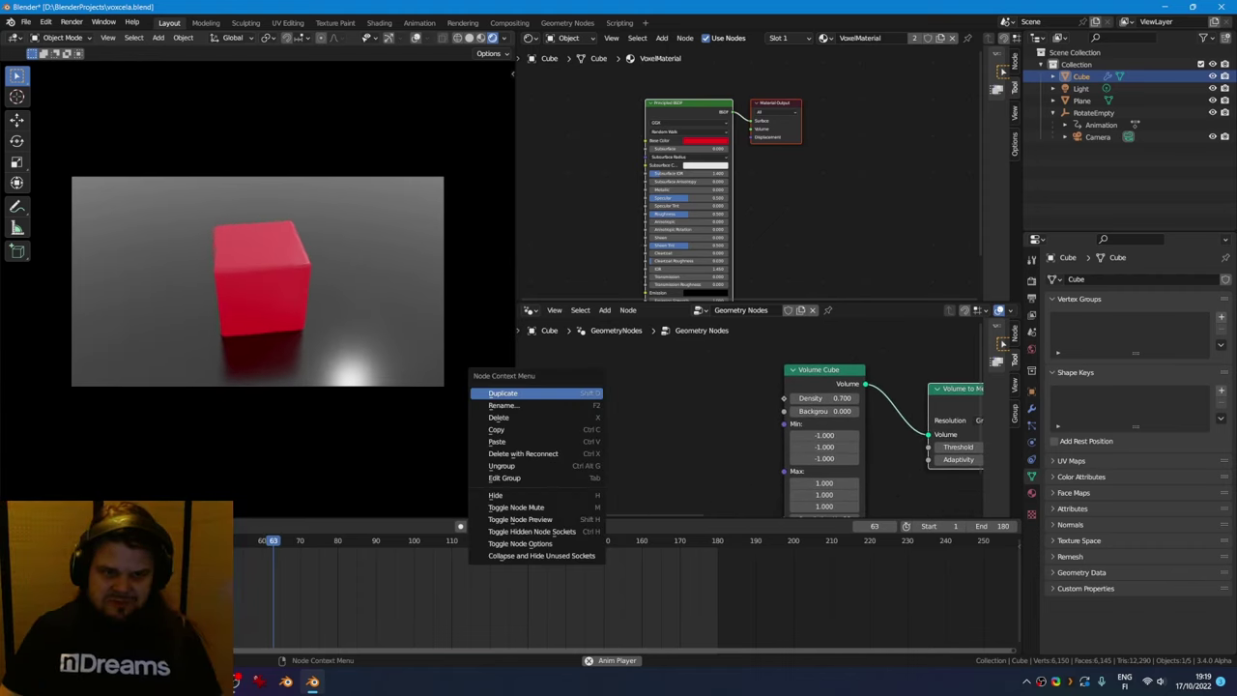
pyautogui.click(657, 406)
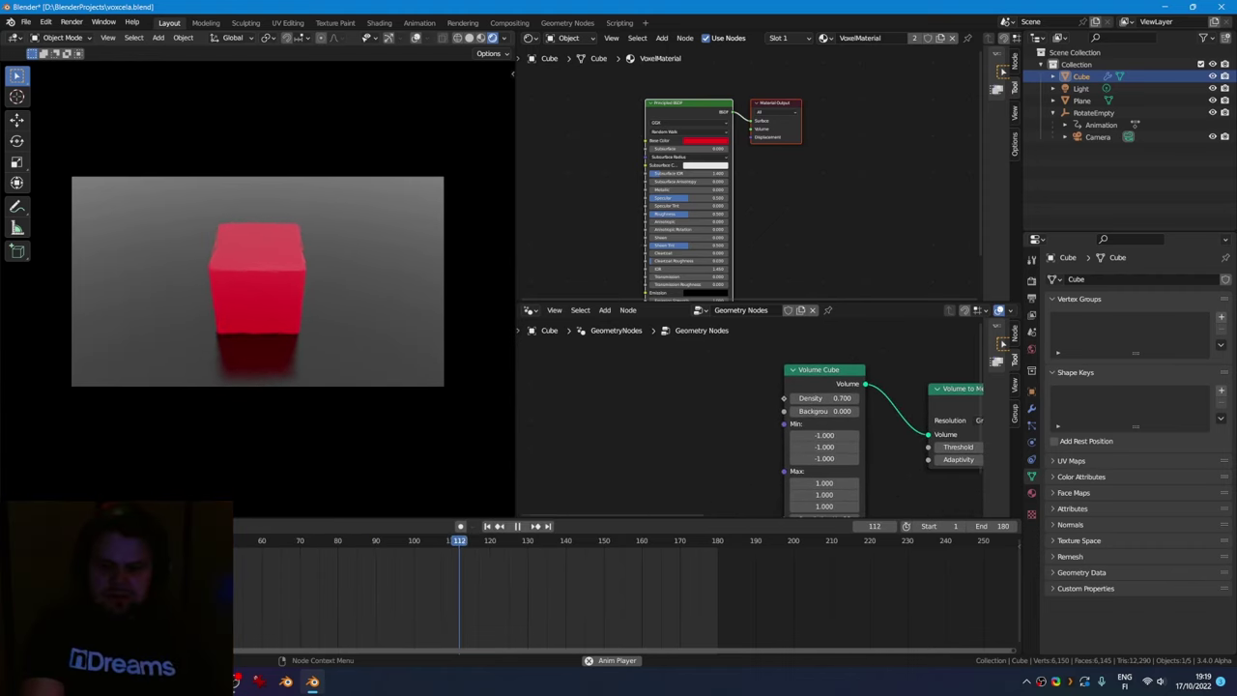
pyautogui.rightClick(534, 387)
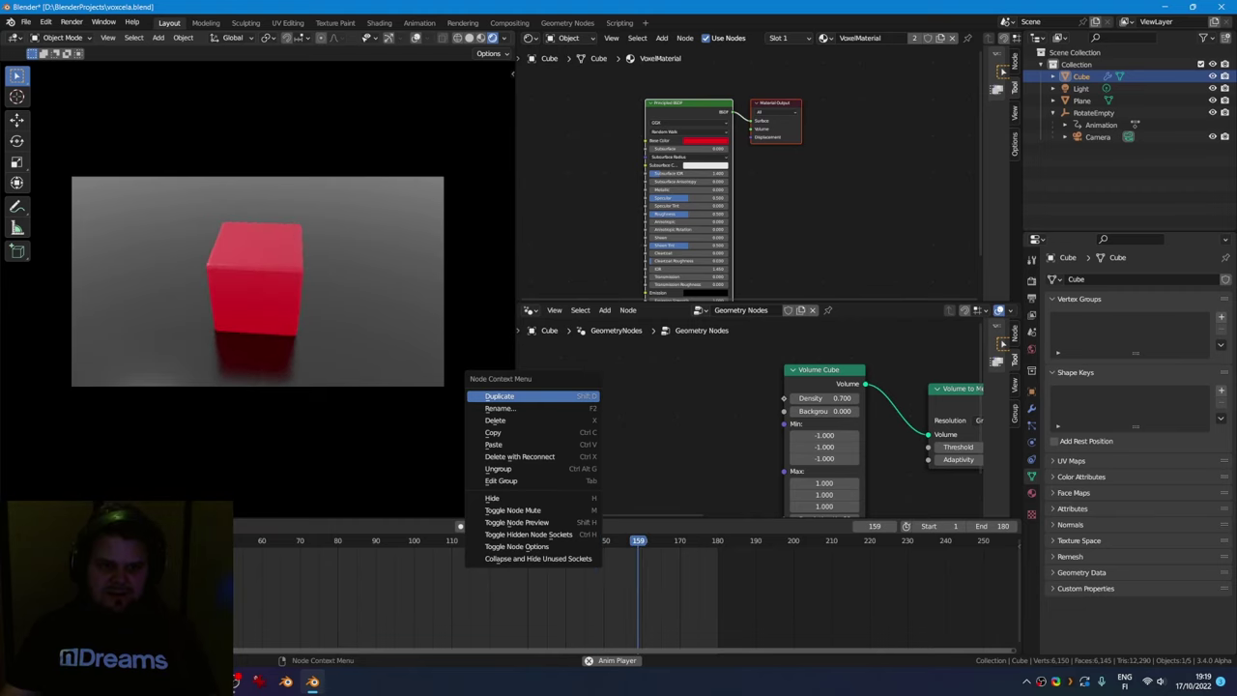
pyautogui.press('Escape')
pyautogui.hotkey('shift', 'a')
pyautogui.press('n')
pyautogui.press('o')
pyautogui.press('s')
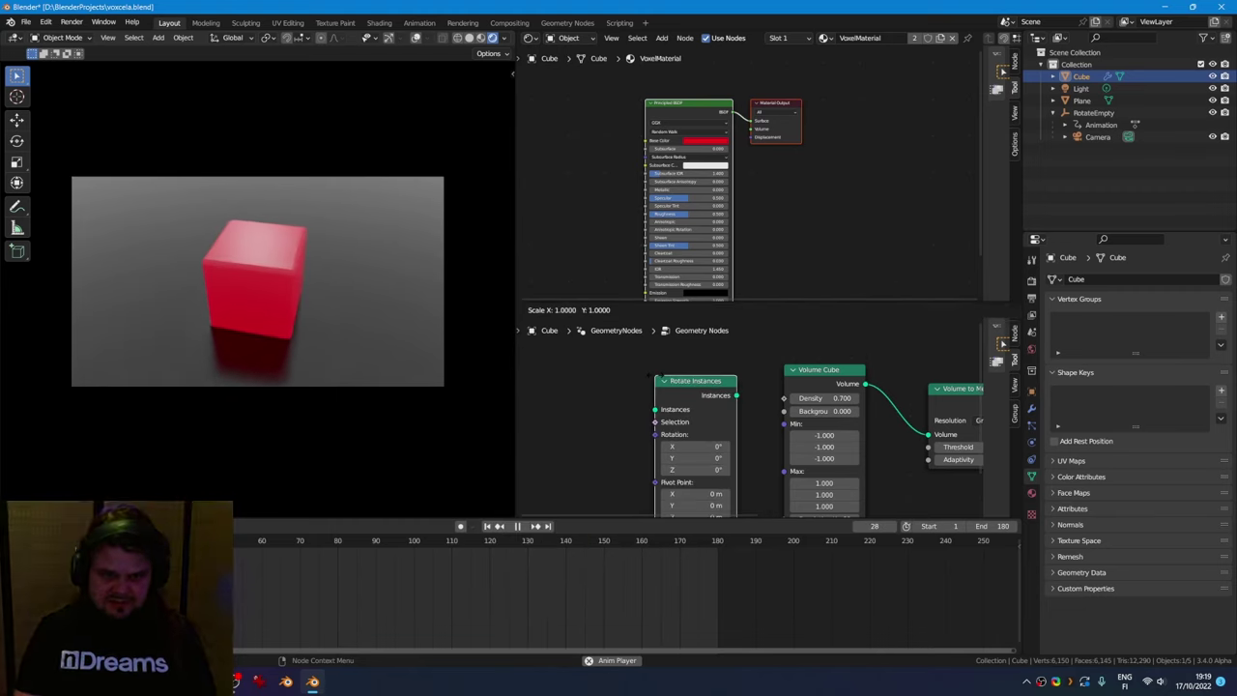
pyautogui.press('Escape')
pyautogui.rightClick(580, 392)
pyautogui.press('Escape')
# Add a Noise Texture with Scale 3.300, Detail 0.600 and Roughness 0.580, and connect its Fac output to the Volume Cube's Density
pyautogui.hotkey('shift', 'a')
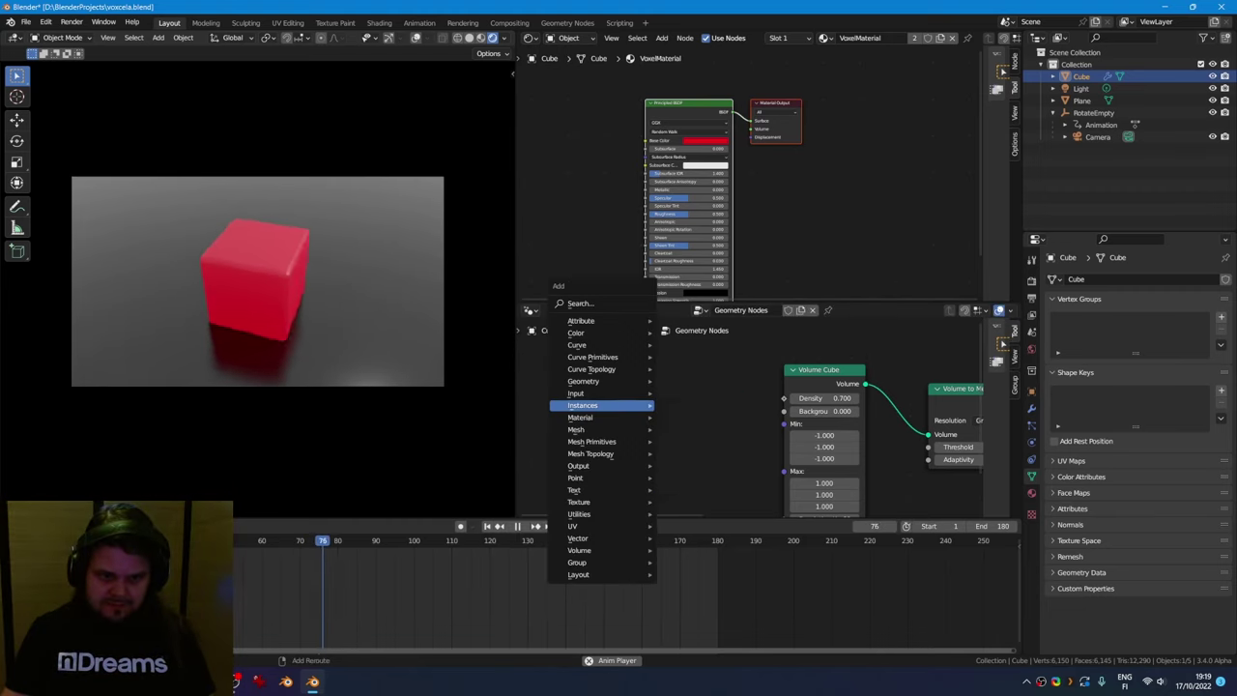
pyautogui.write('n')
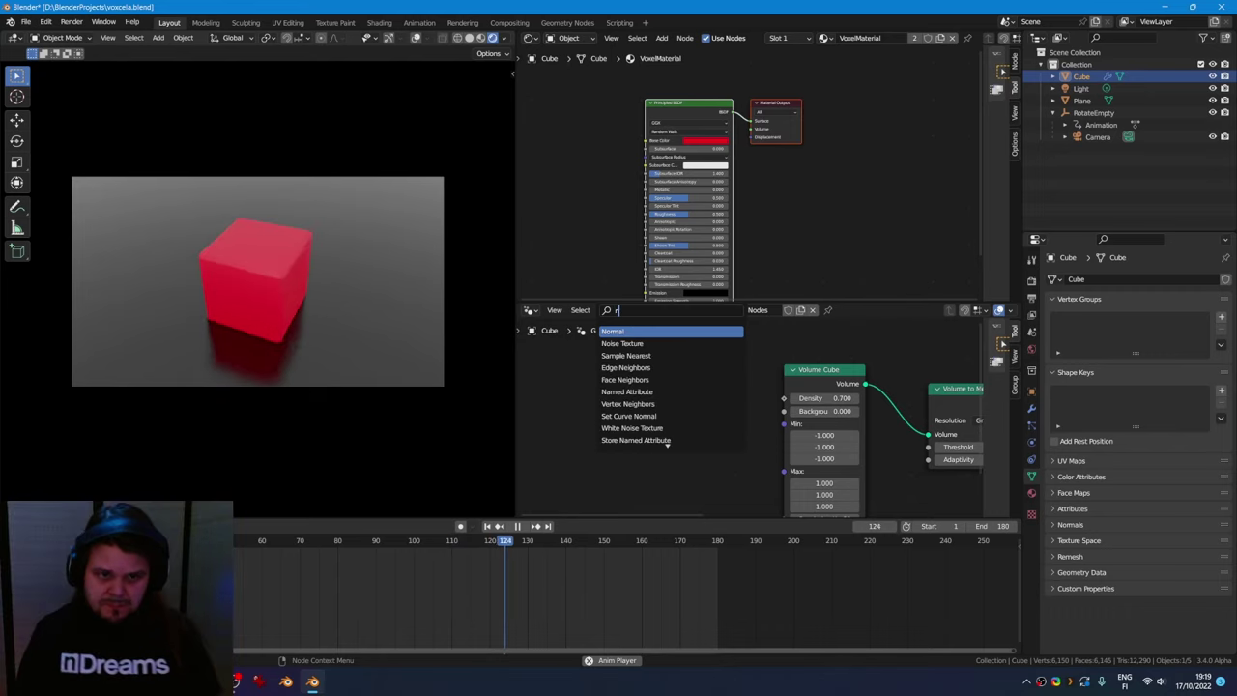
pyautogui.write('oise')
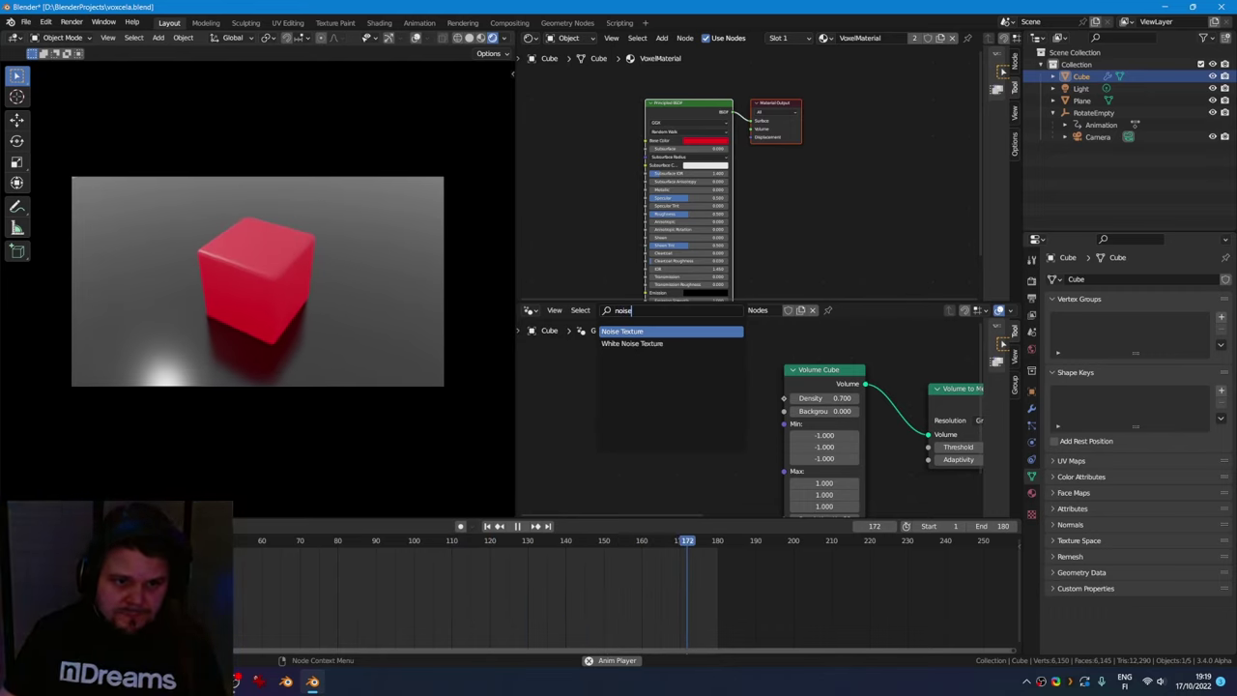
pyautogui.press('Return')
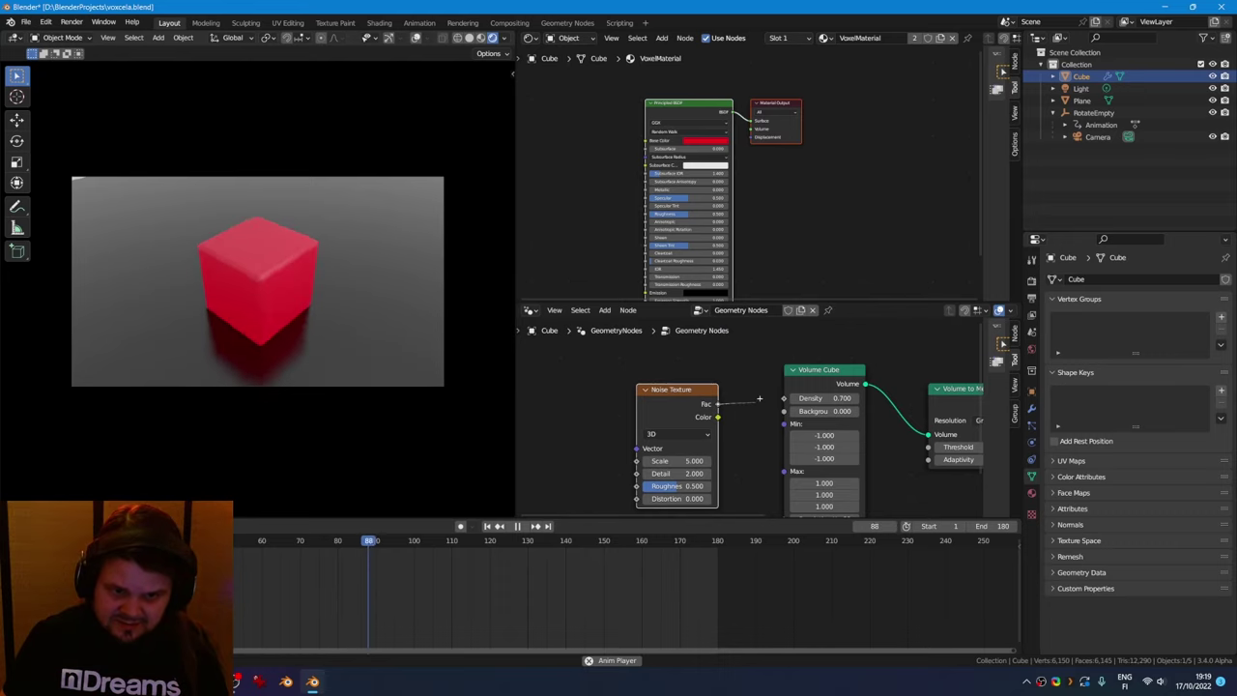
pyautogui.moveTo(718, 404); pyautogui.dragTo(784, 398)
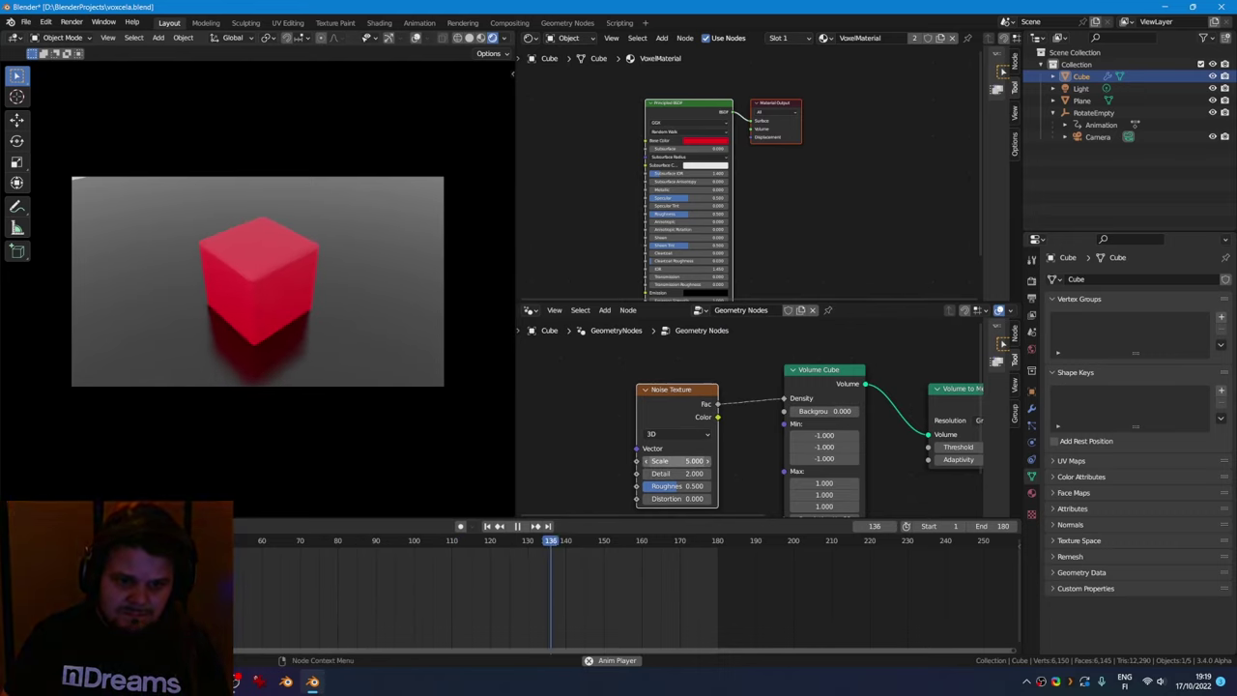
pyautogui.moveTo(679, 461); pyautogui.dragTo(677, 486)
pyautogui.rightClick(903, 458)
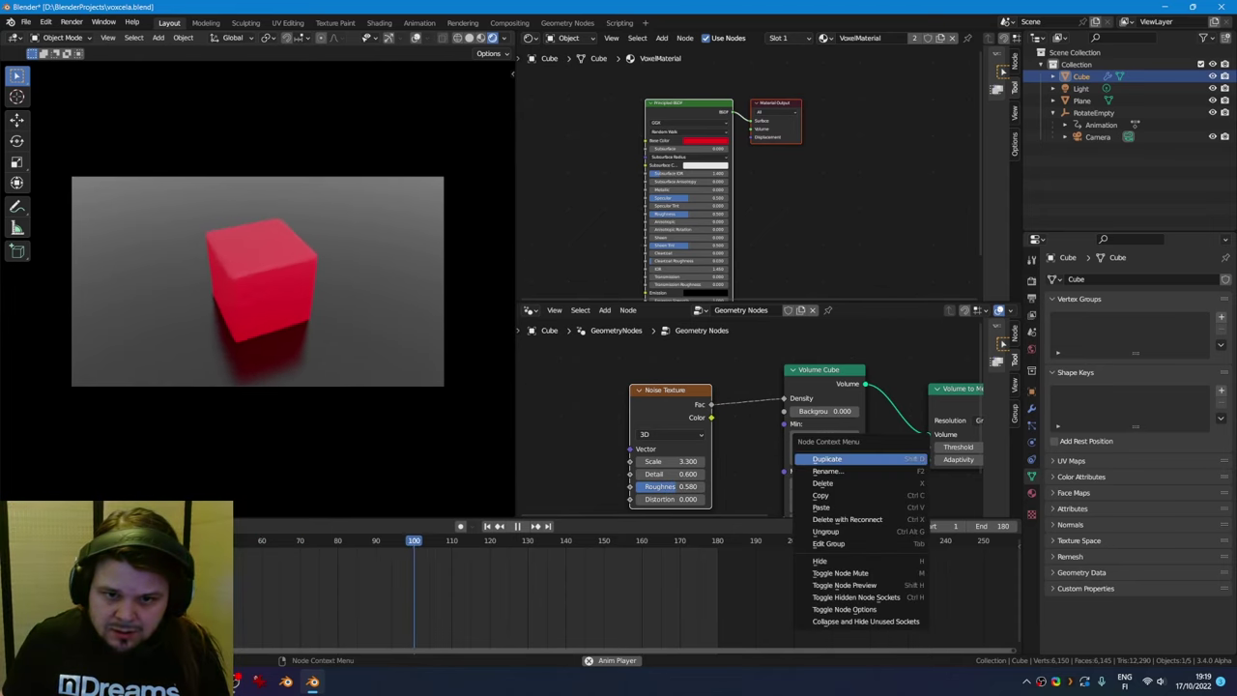
# Set the Volume to Mesh node's Threshold to 0.5
pyautogui.moveTo(966, 459); pyautogui.dragTo(858, 426, button='middle')
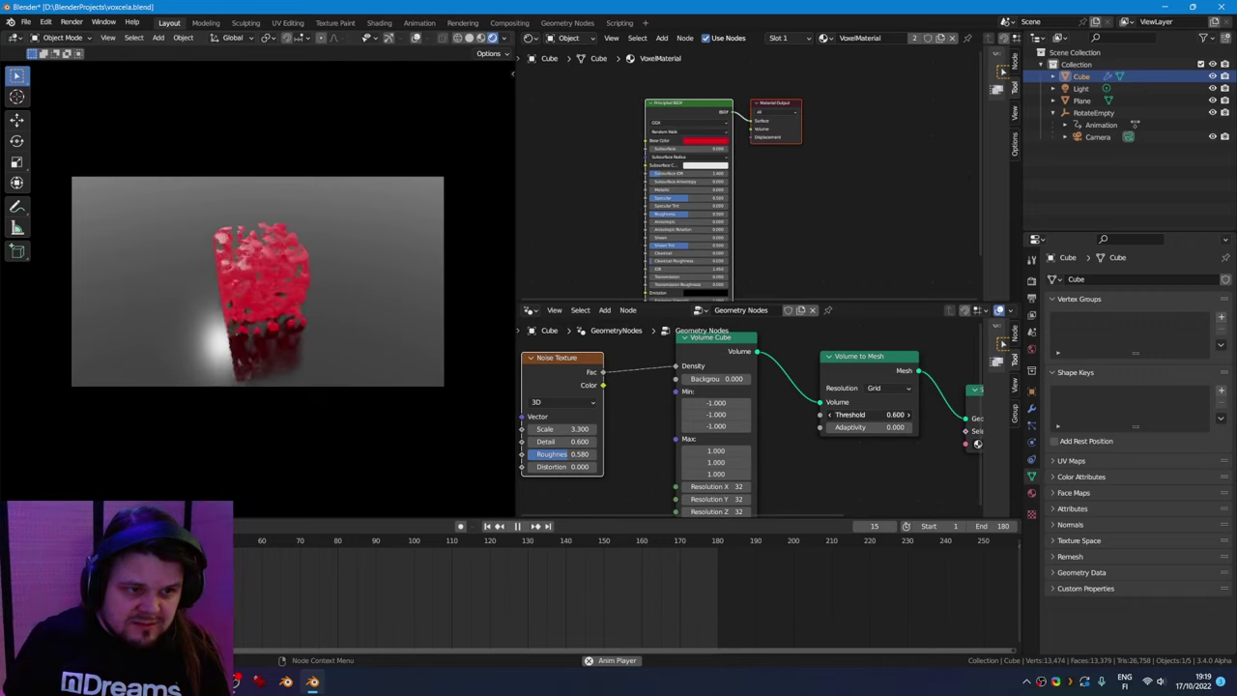
pyautogui.click(869, 414)
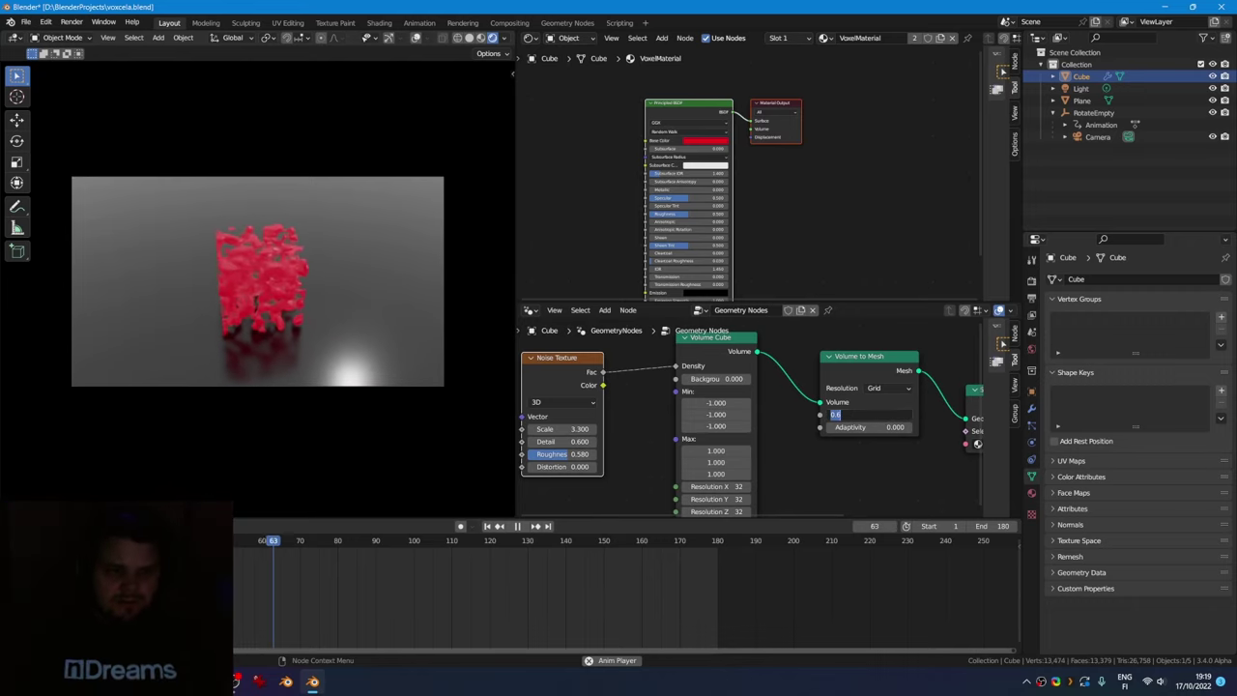
pyautogui.write('0.5')
pyautogui.press('Return')
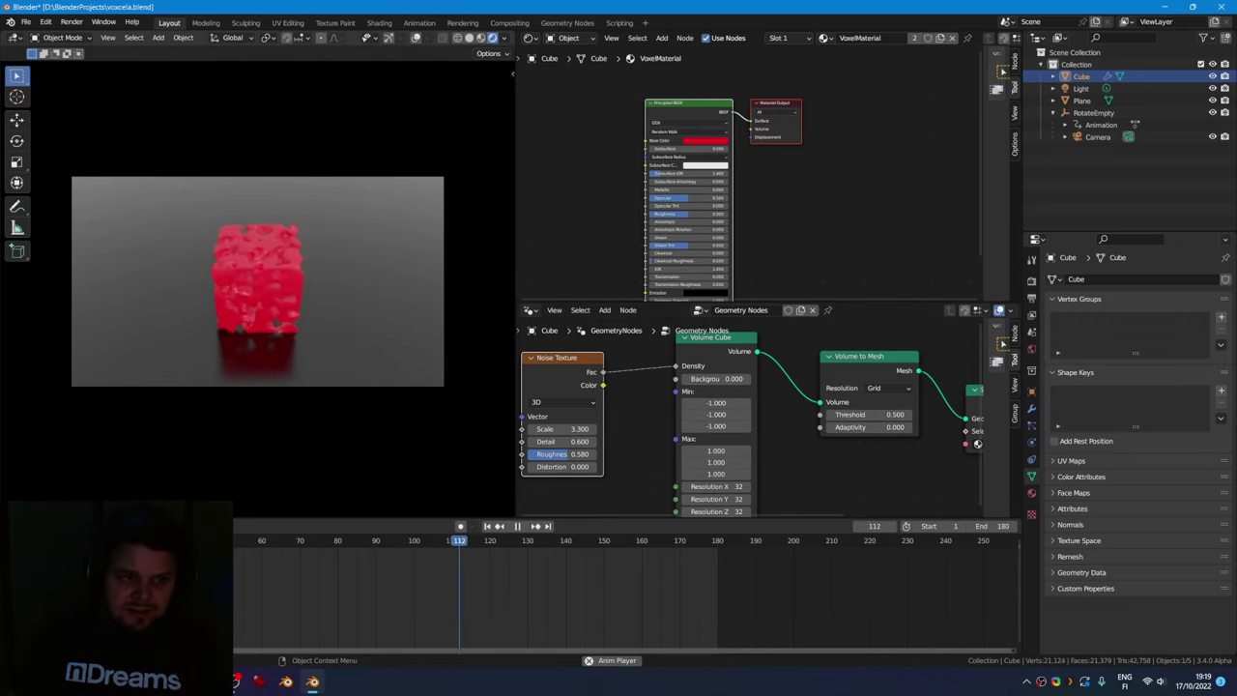
# Change VoxelMaterial's base color to an orange-yellow
pyautogui.click(1031, 493)
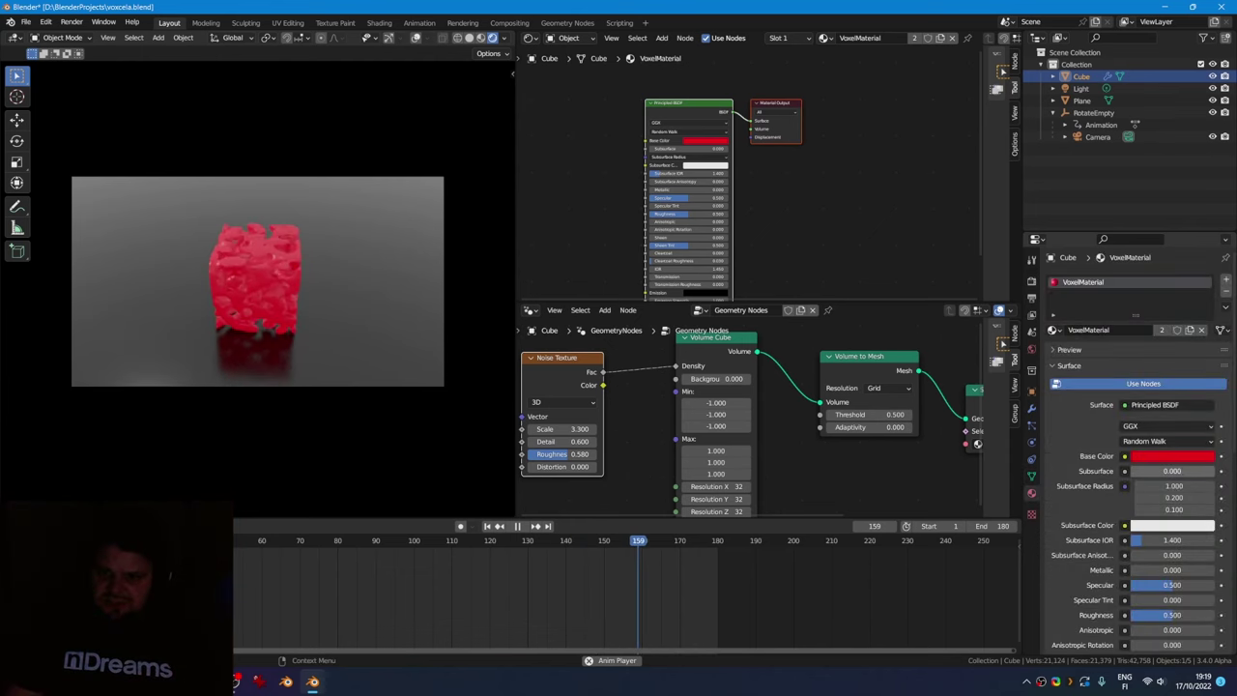
pyautogui.click(1171, 456)
pyautogui.moveTo(1116, 351); pyautogui.dragTo(1123, 361)
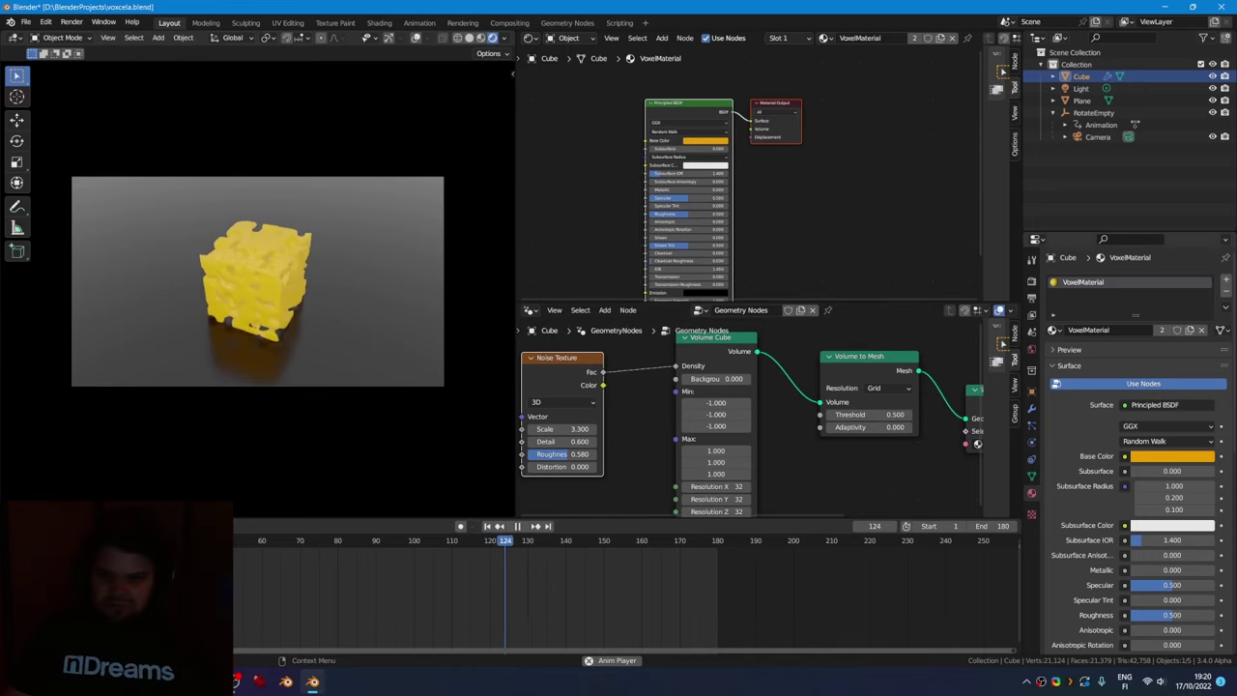
# Set VoxelMaterial's Specular to about 0.089 and its Roughness to about 0.614
pyautogui.moveTo(1171, 584); pyautogui.dragTo(1138, 584)
pyautogui.scroll(-3, 1172, 592)
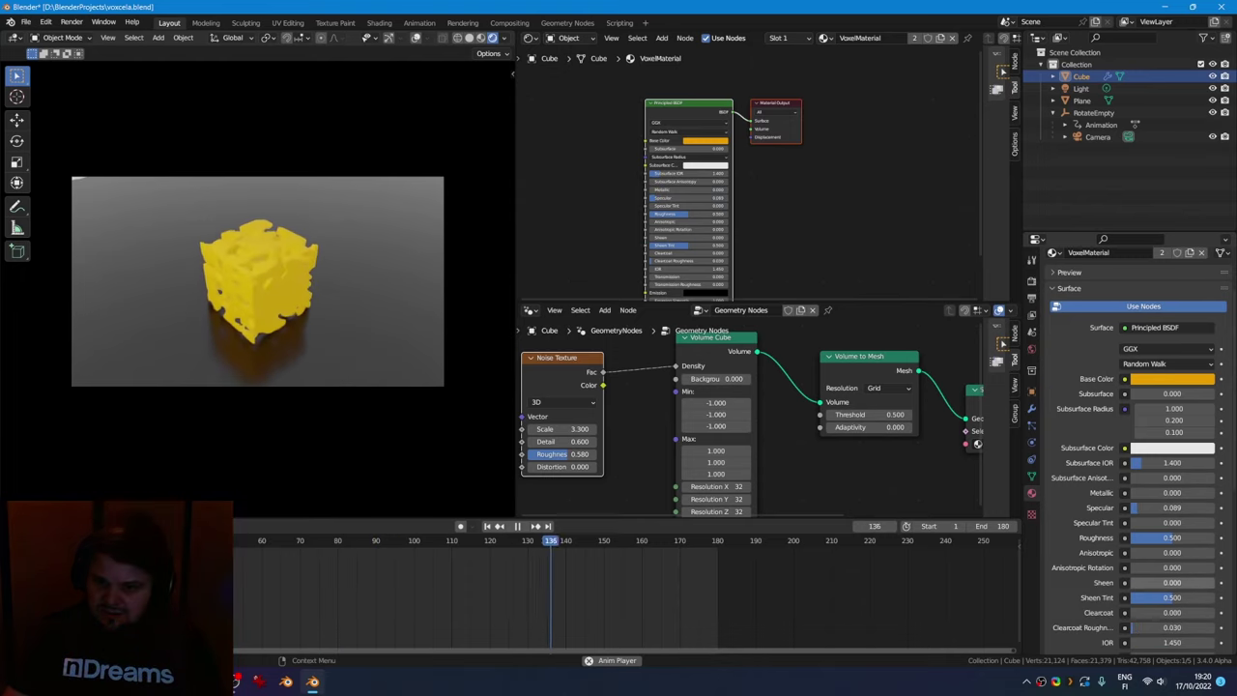
pyautogui.moveTo(1172, 537); pyautogui.dragTo(1185, 537)
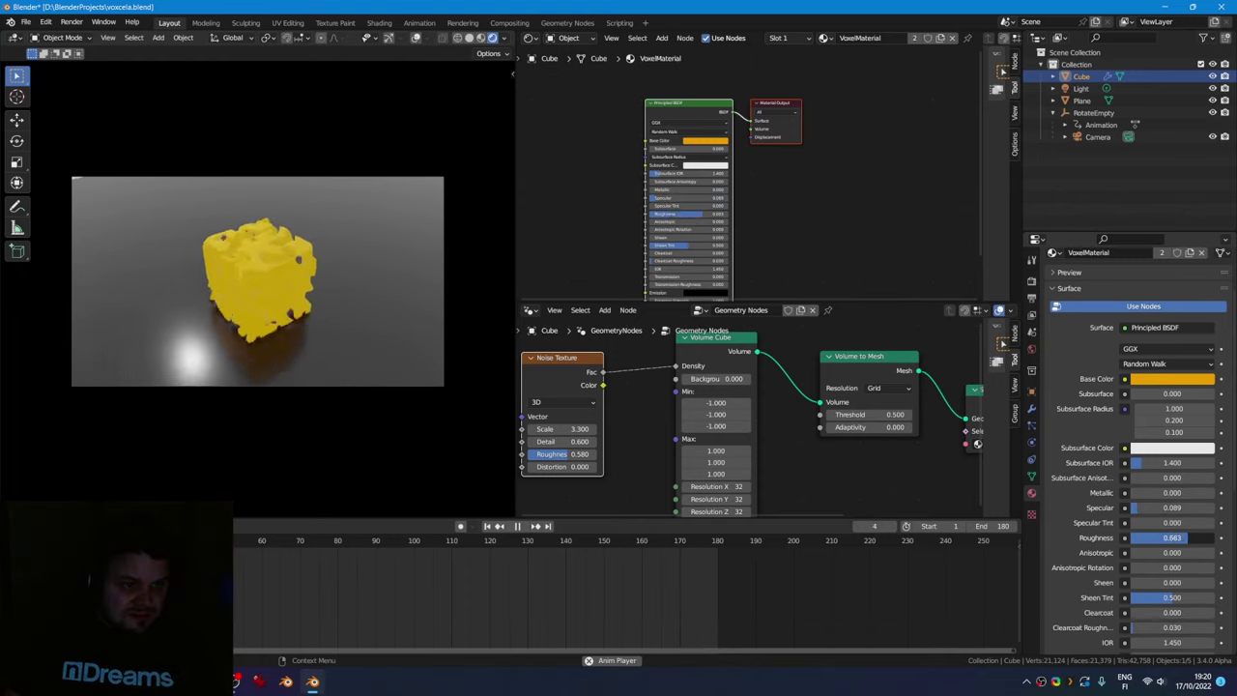
pyautogui.scroll(-2, 1135, 541)
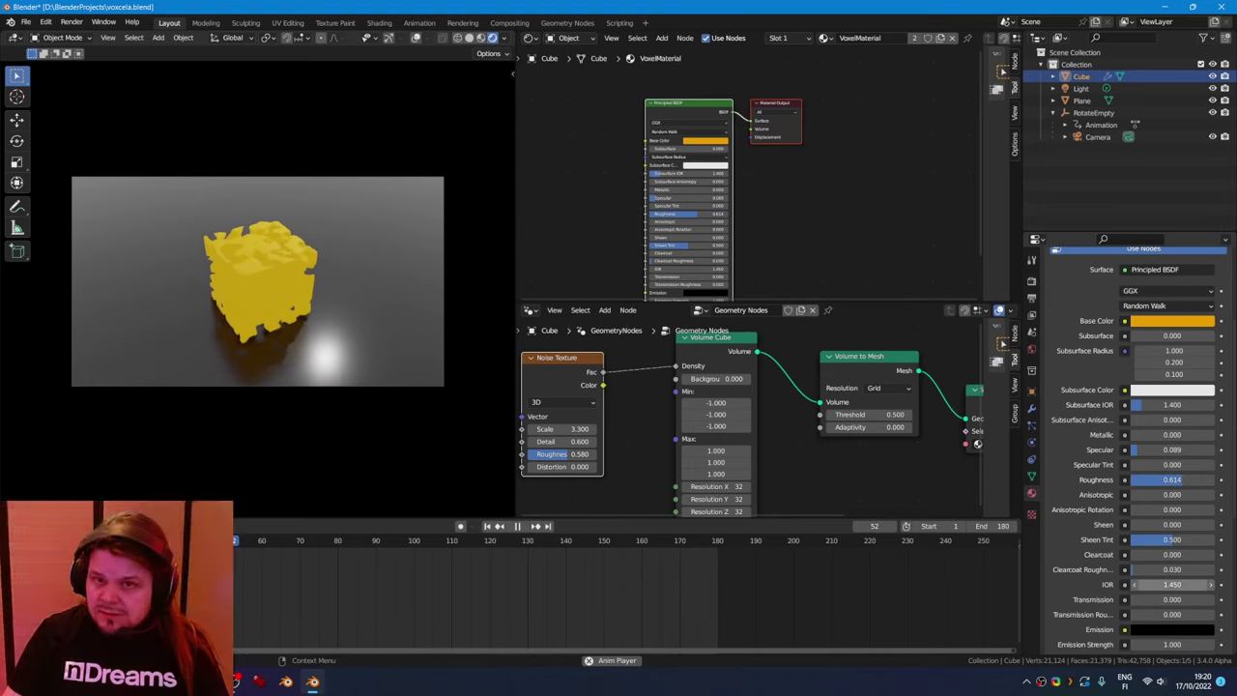
# Rename the Cube object to CheeseCube
pyautogui.press('F2')
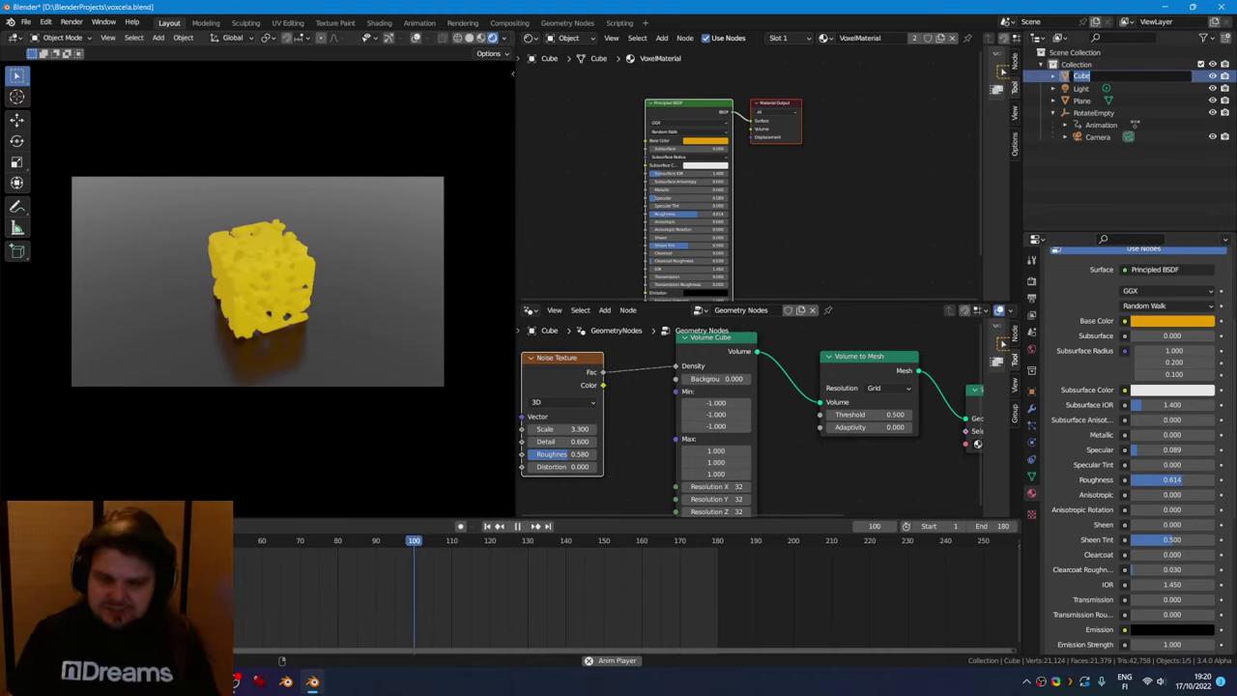
pyautogui.write('CheeseCube')
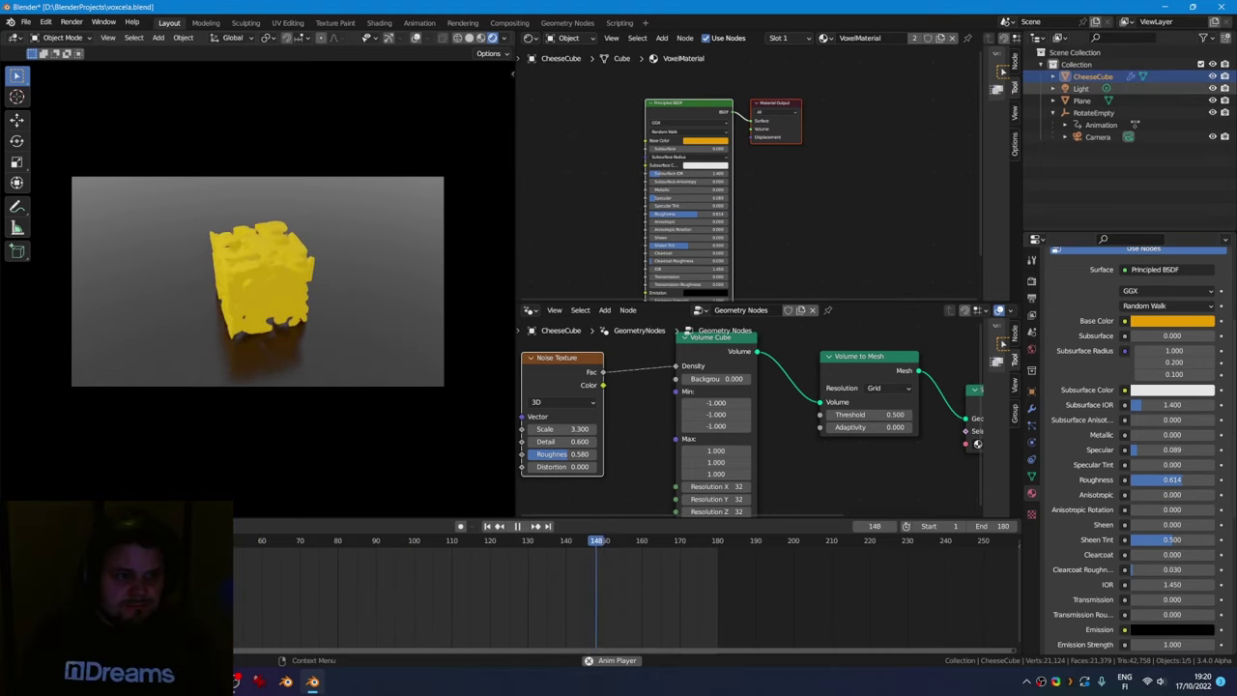
pyautogui.press('Return')
# Try VoxelMaterial's Sheen at 100 and at 10, and settle on a value of 5
pyautogui.scroll(-2, 1136, 435)
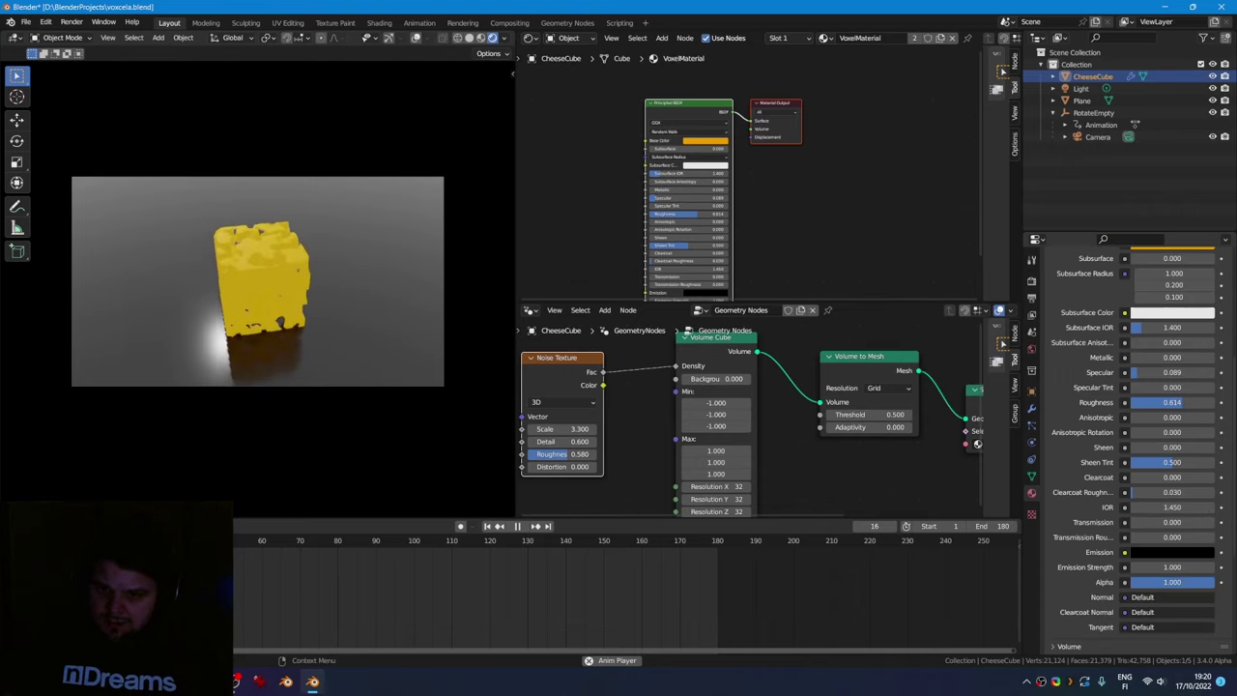
pyautogui.moveTo(1134, 447); pyautogui.dragTo(1214, 448)
pyautogui.doubleClick(1171, 448)
pyautogui.write('100')
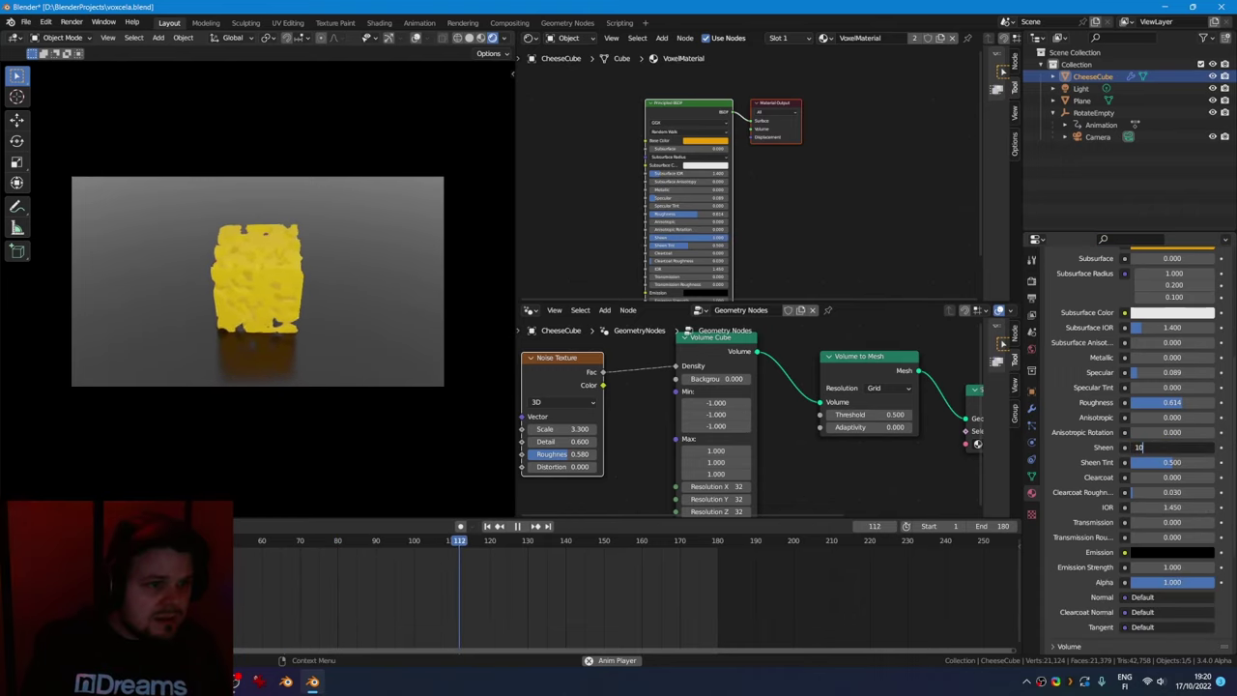
pyautogui.press('Return')
pyautogui.doubleClick(1171, 448)
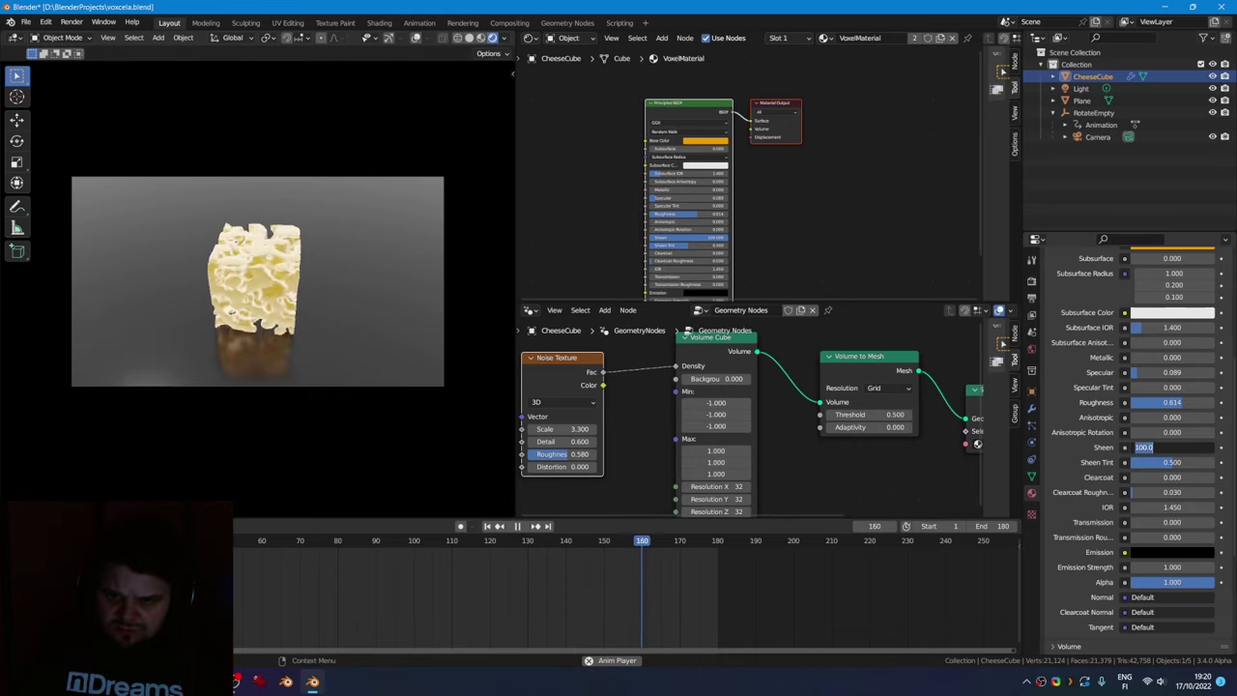
pyautogui.write('10')
pyautogui.press('Return')
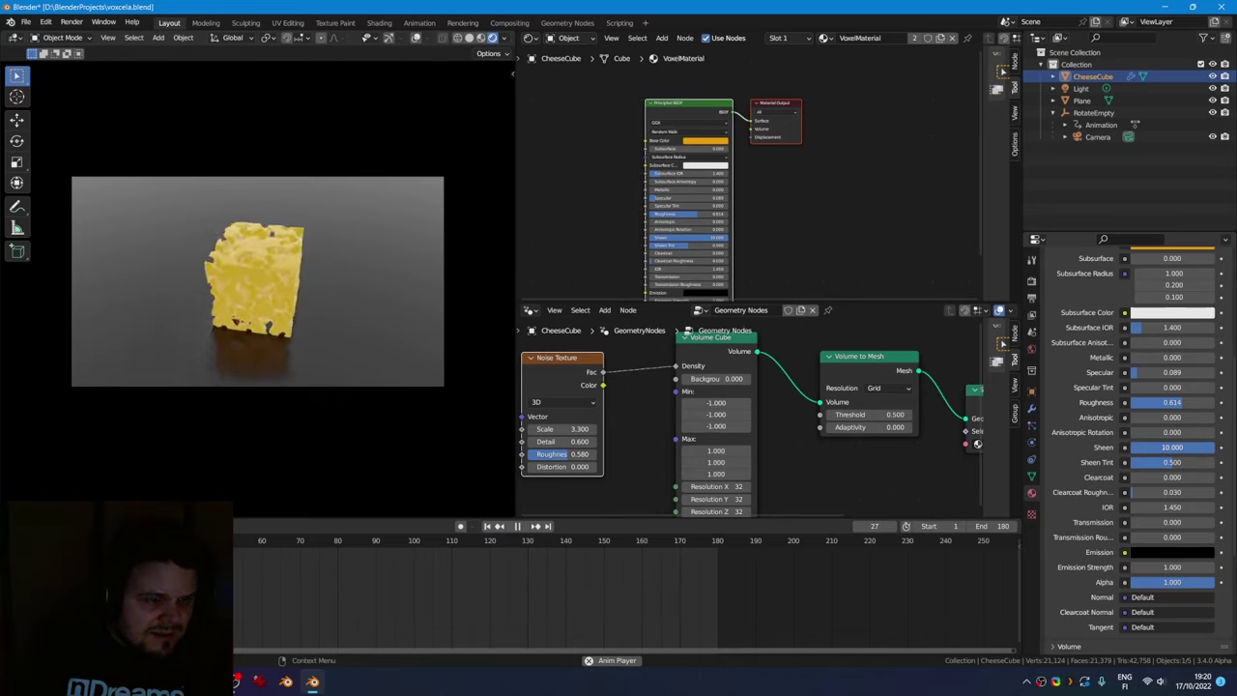
pyautogui.doubleClick(1171, 447)
pyautogui.write('5')
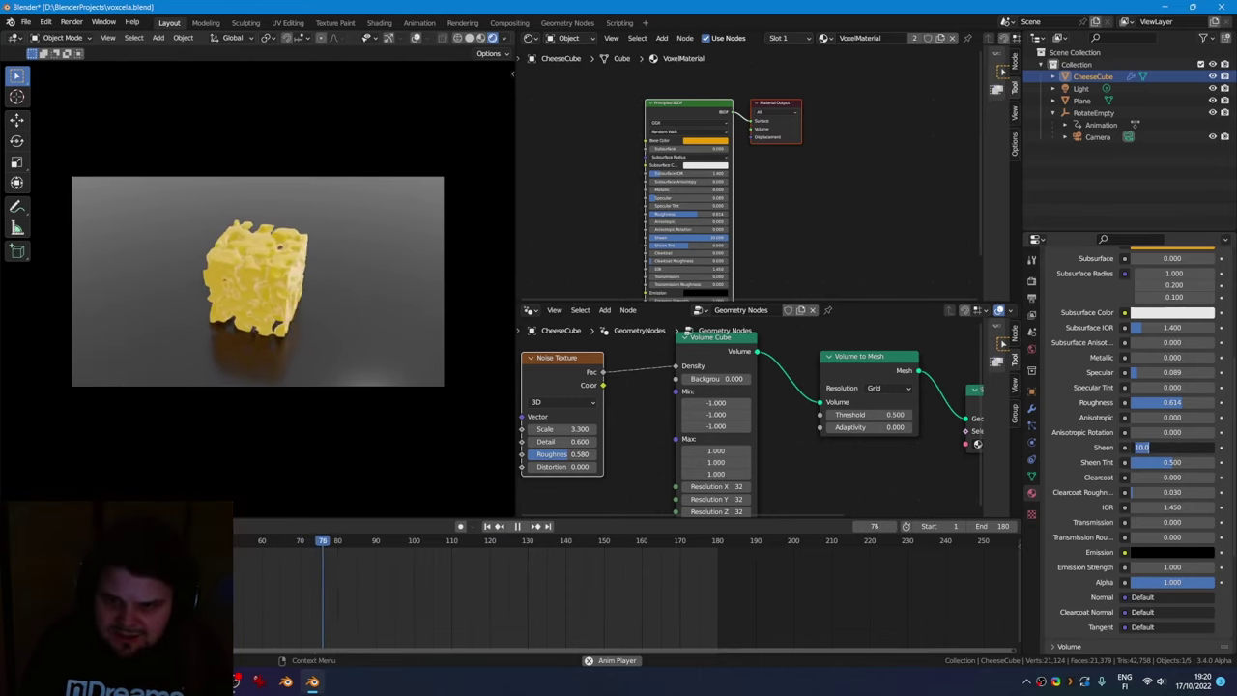
pyautogui.press('Return')
# Enable Ambient Occlusion in the render settings with Distance 1 m and Trace Precision 1.000, and save the file
pyautogui.click(1032, 281)
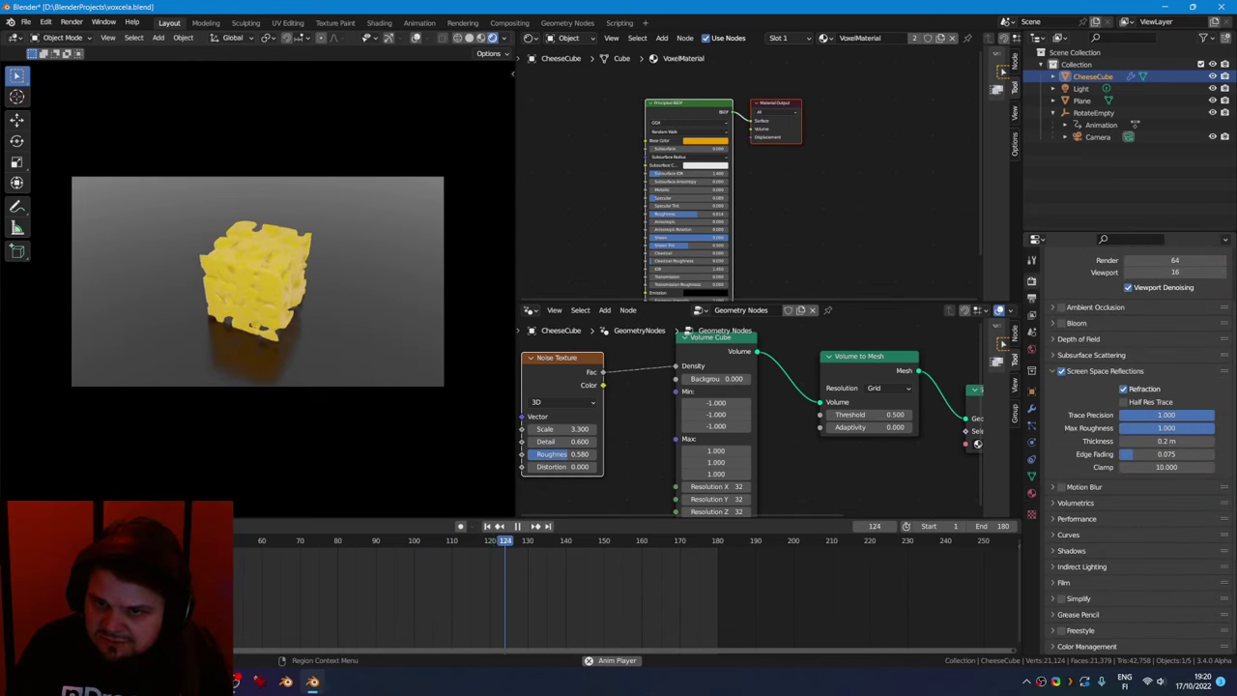
pyautogui.click(1095, 306)
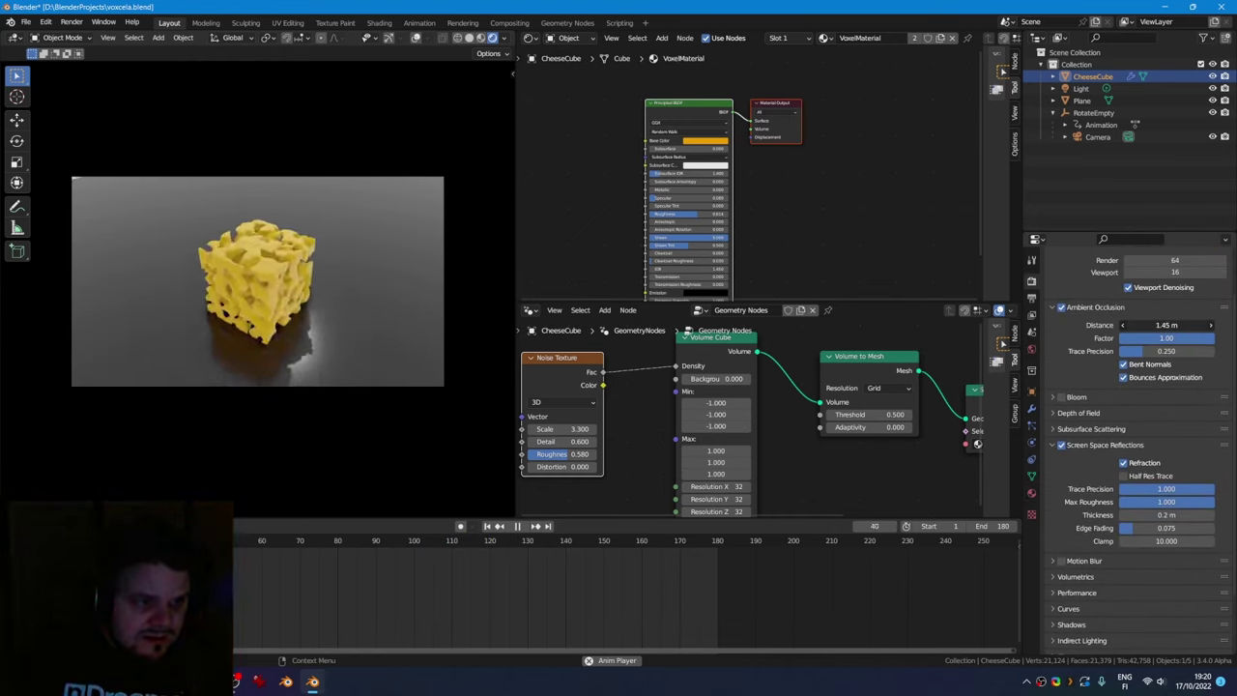
pyautogui.moveTo(1167, 326); pyautogui.dragTo(1188, 352)
pyautogui.click(1166, 325)
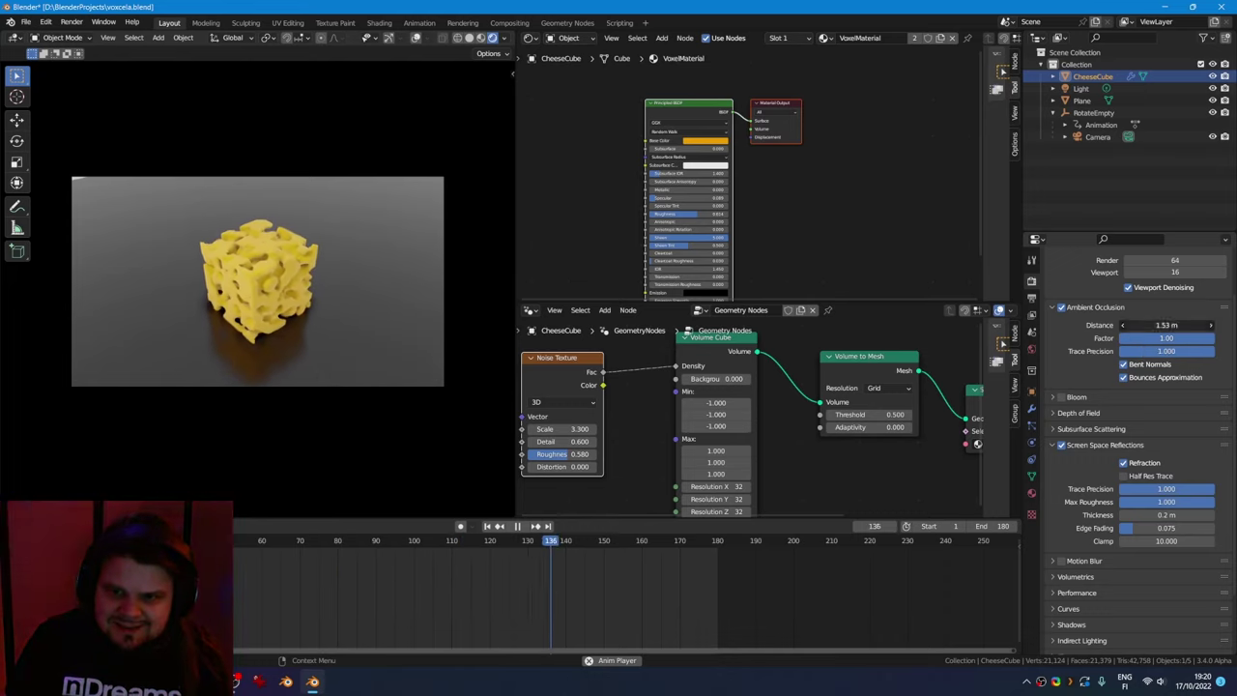
pyautogui.write('1')
pyautogui.press('Return')
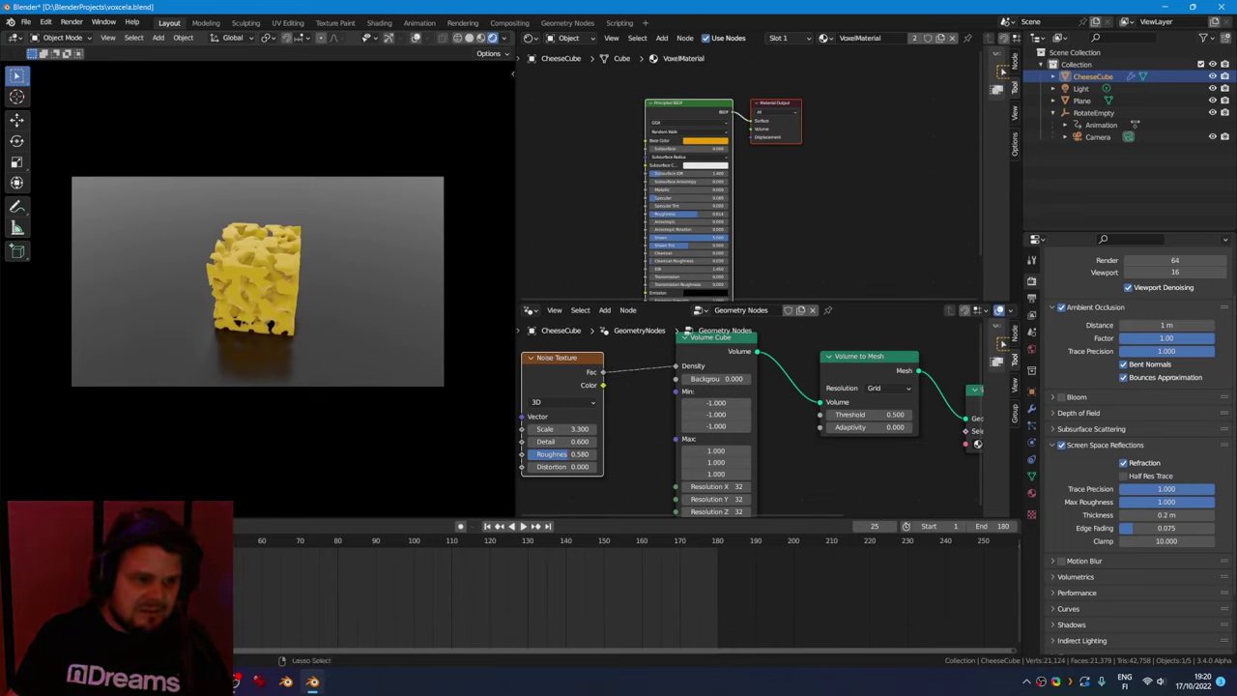
pyautogui.hotkey('ctrl', 's')
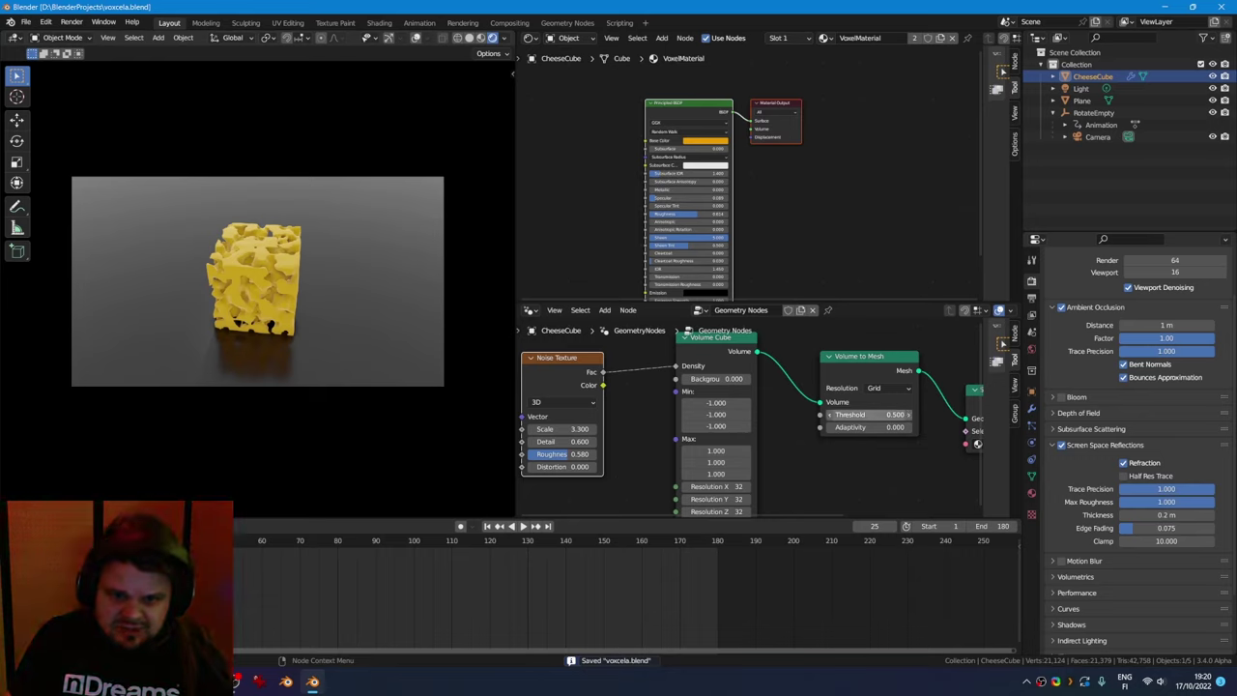
# Set the Volume to Mesh Threshold to 0.420, and the Noise Texture's Roughness to 0.000 and Scale to about -1.790
pyautogui.moveTo(870, 415)
pyautogui.mouseDown()
pyautogui.moveTo(831, 414)
pyautogui.moveTo(871, 414)
pyautogui.moveTo(854, 415)
pyautogui.mouseUp()
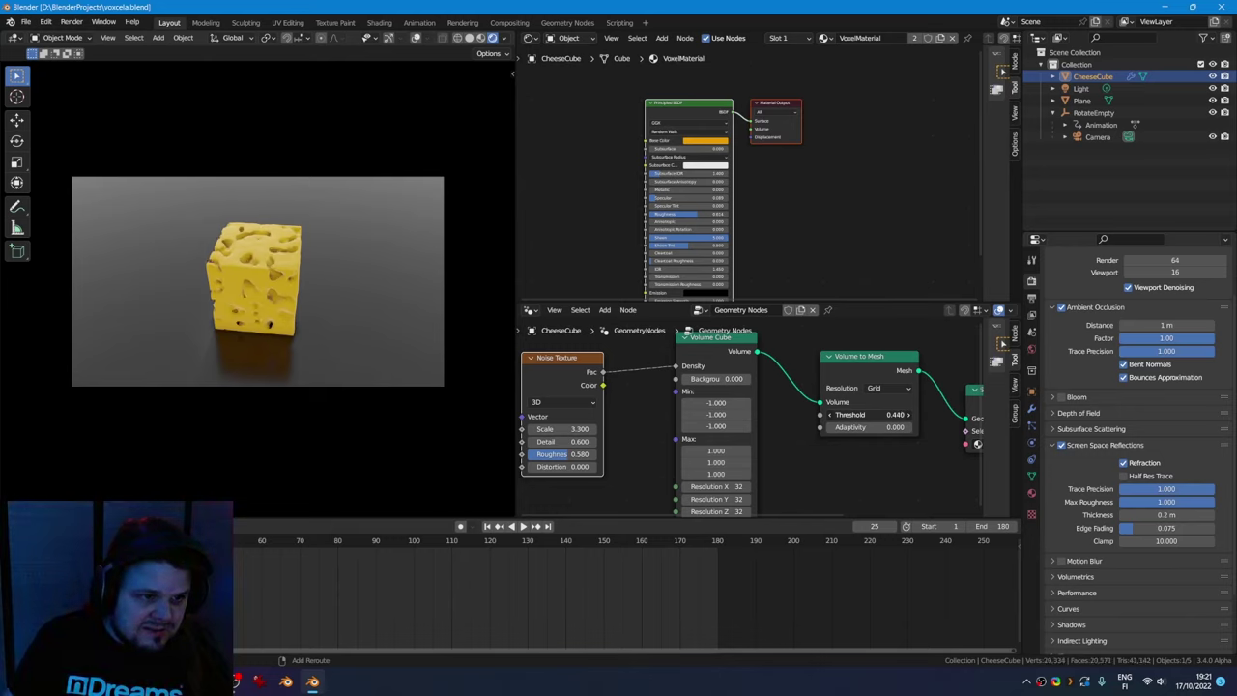
pyautogui.moveTo(870, 414); pyautogui.dragTo(881, 413)
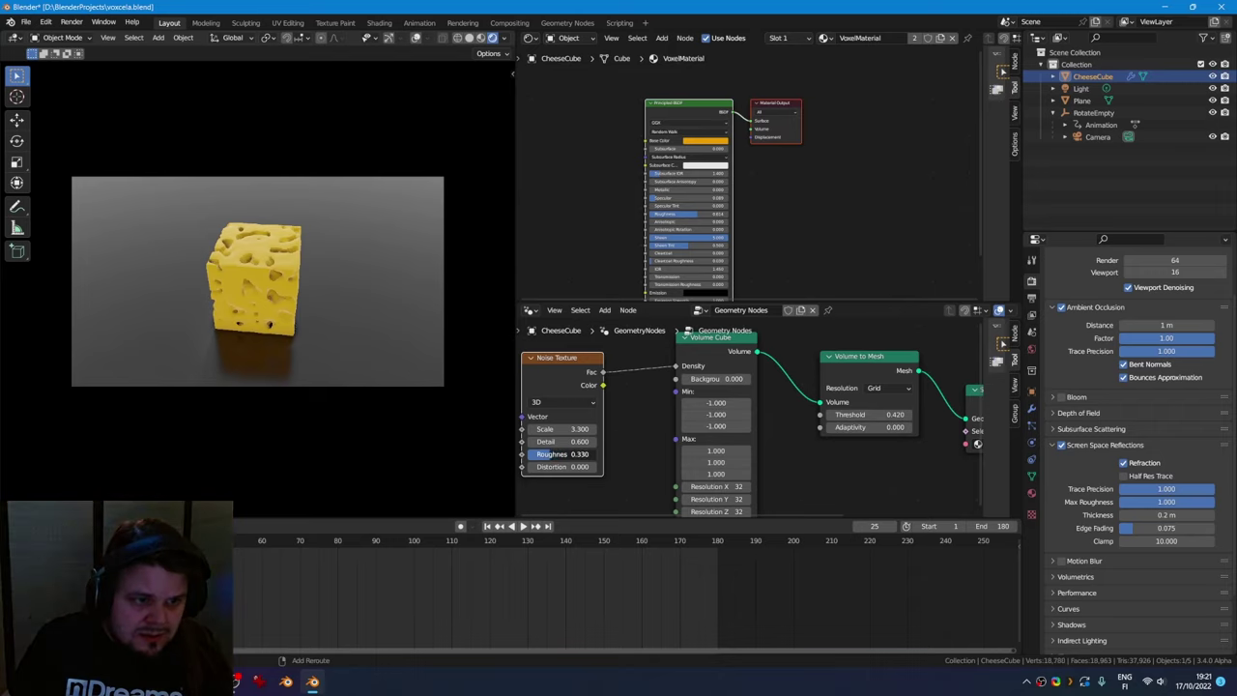
pyautogui.moveTo(593, 454); pyautogui.dragTo(546, 428)
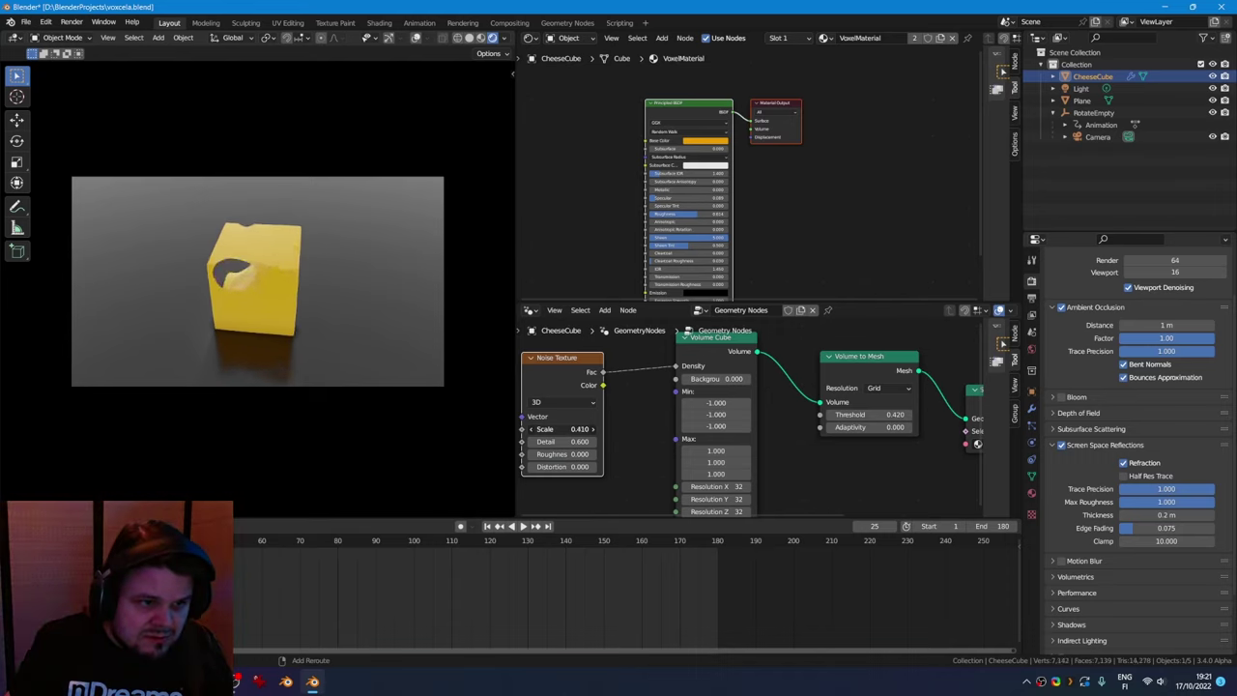
pyautogui.moveTo(580, 428)
pyautogui.mouseDown()
pyautogui.moveTo(556, 428)
pyautogui.moveTo(590, 428)
pyautogui.mouseUp()
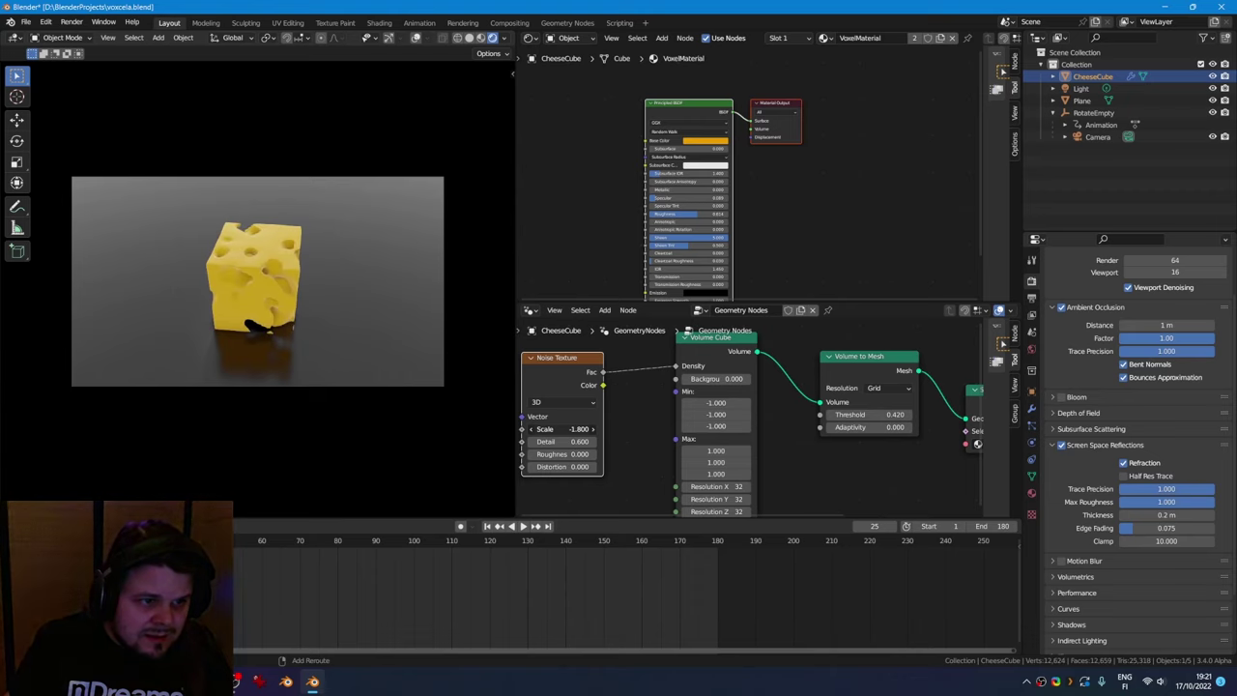
# Leave the camera view and adjust CheeseCube's height along the Z axis so it sits on the floor plane
pyautogui.moveTo(387, 328)
pyautogui.mouseDown(button='middle')
pyautogui.moveTo(333, 334)
pyautogui.moveTo(309, 290)
pyautogui.moveTo(377, 319)
pyautogui.mouseUp(button='middle')
pyautogui.moveTo(261, 261); pyautogui.dragTo(290, 280, button='middle')
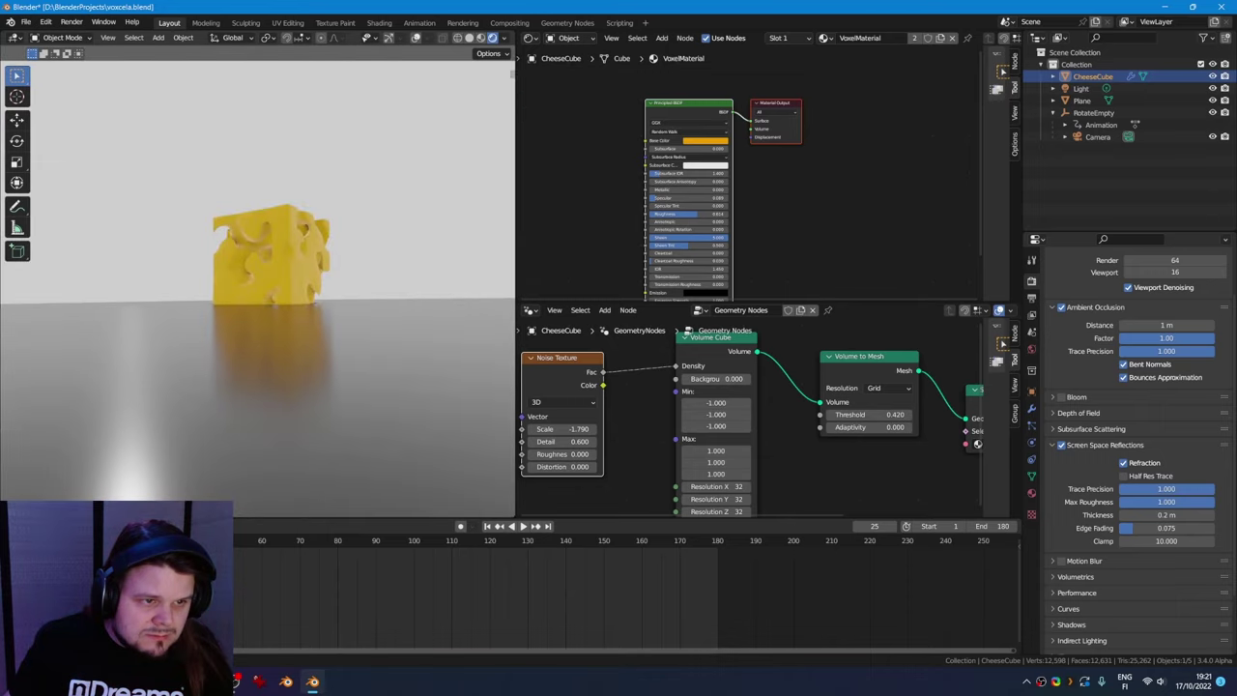
pyautogui.press('g')
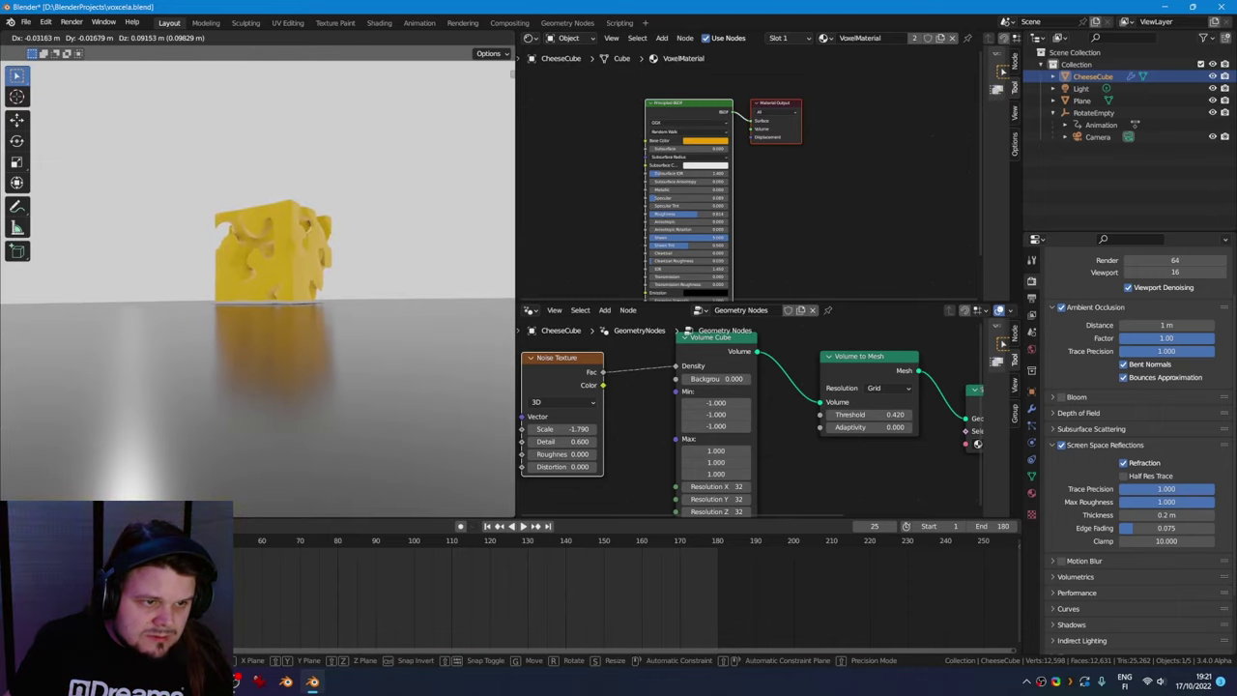
pyautogui.click(261, 271)
pyautogui.moveTo(261, 271); pyautogui.dragTo(261, 229, button='middle')
pyautogui.press('g')
pyautogui.press('z')
pyautogui.click(261, 222)
pyautogui.press('g')
pyautogui.press('z')
pyautogui.click(261, 272)
pyautogui.press('g')
pyautogui.press('z')
pyautogui.press('Escape')
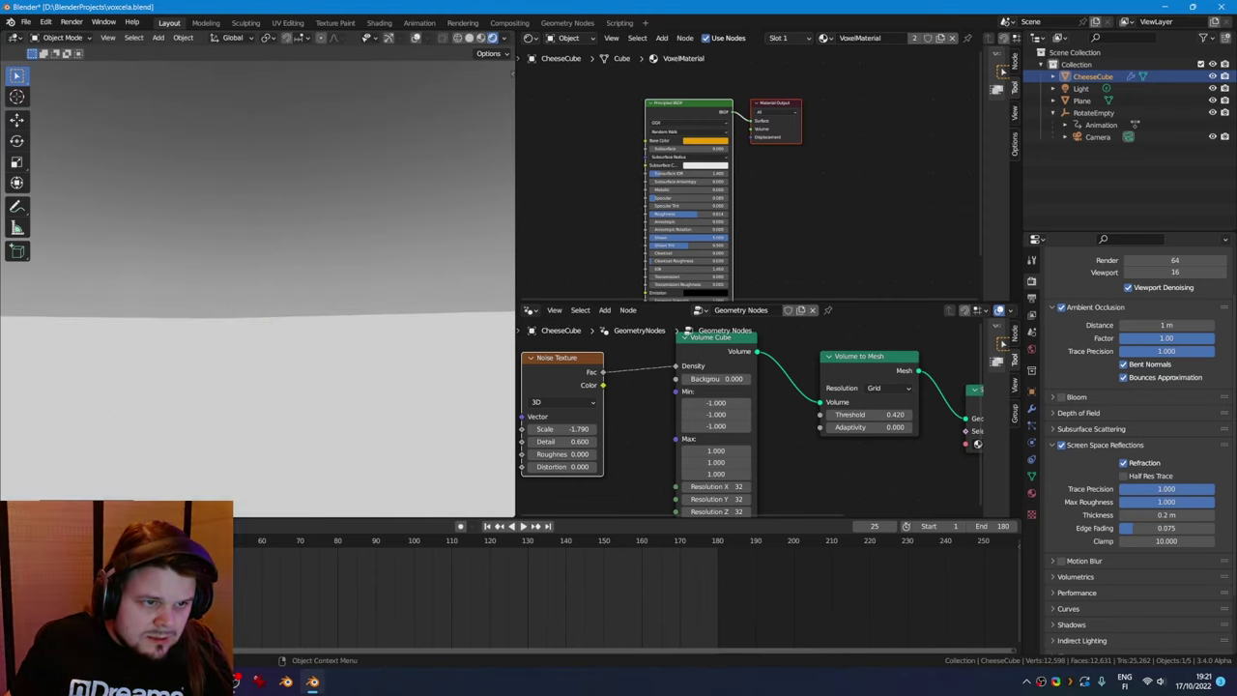
pyautogui.moveTo(261, 290); pyautogui.dragTo(215, 387, button='middle')
pyautogui.moveTo(236, 324); pyautogui.dragTo(232, 326, button='middle')
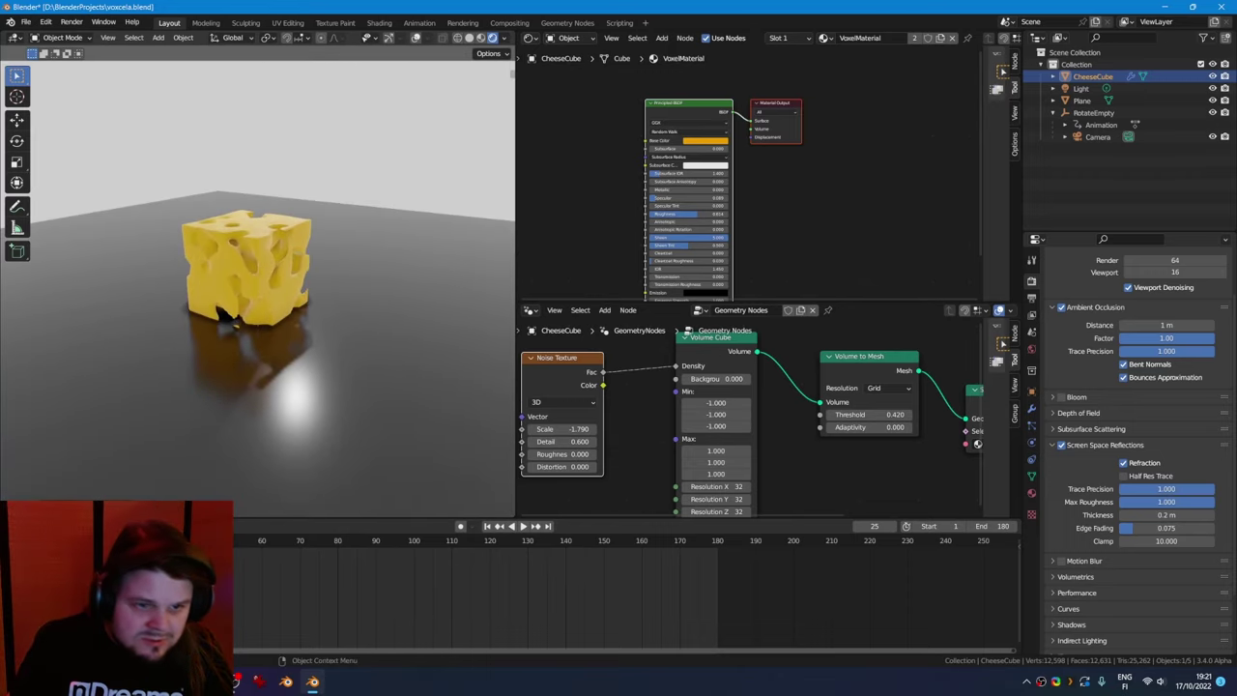
# Try adding a Delete Geometry node above the Volume to Mesh and Set Material nodes
pyautogui.rightClick(789, 358)
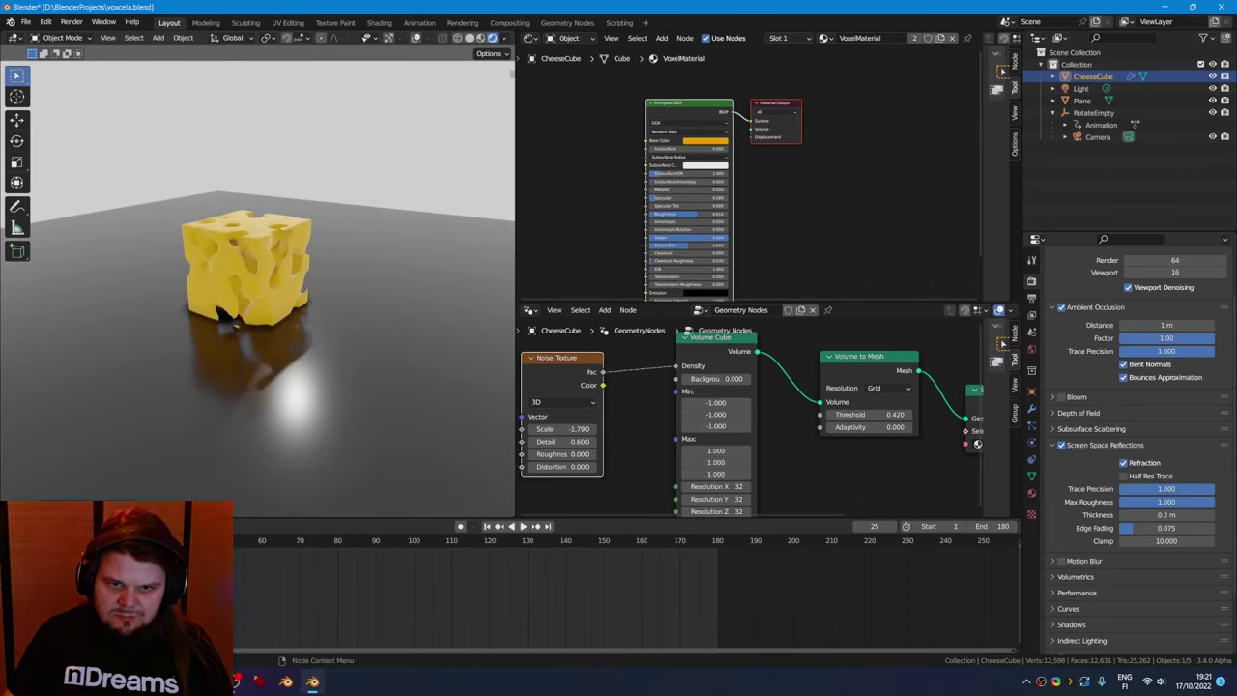
pyautogui.moveTo(812, 333); pyautogui.dragTo(681, 423, button='middle')
pyautogui.rightClick(679, 395)
pyautogui.press('Escape')
pyautogui.hotkey('shift', 'a')
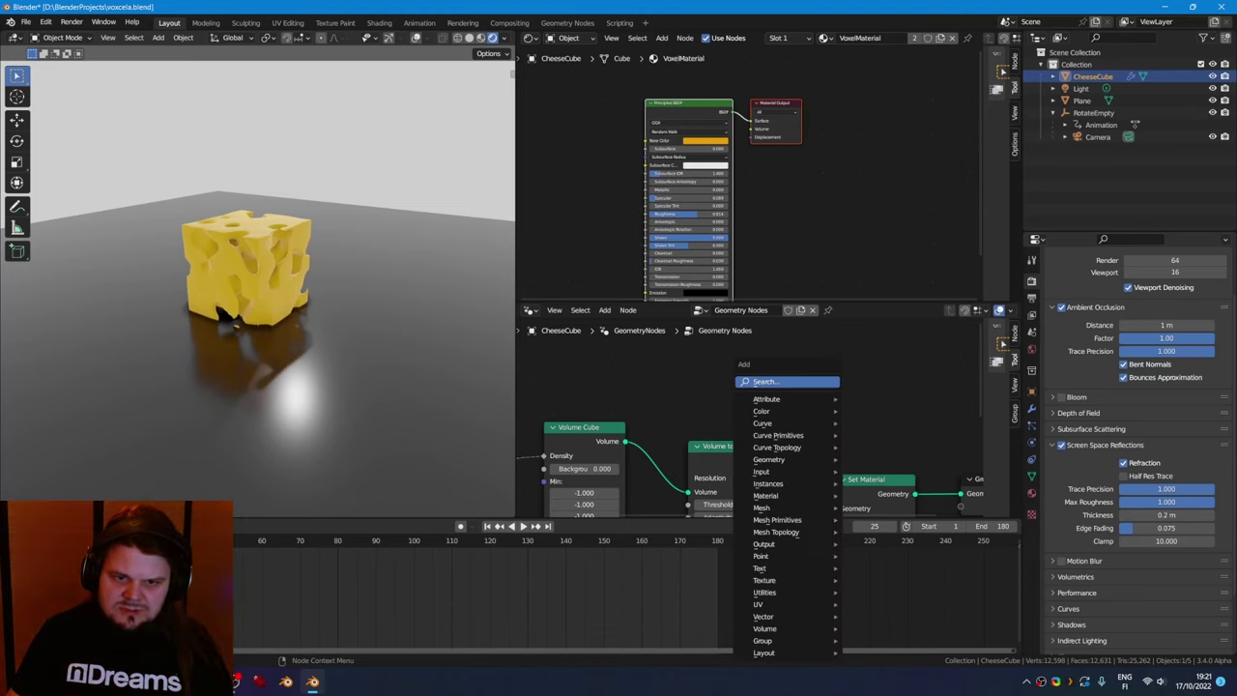
pyautogui.write('delete')
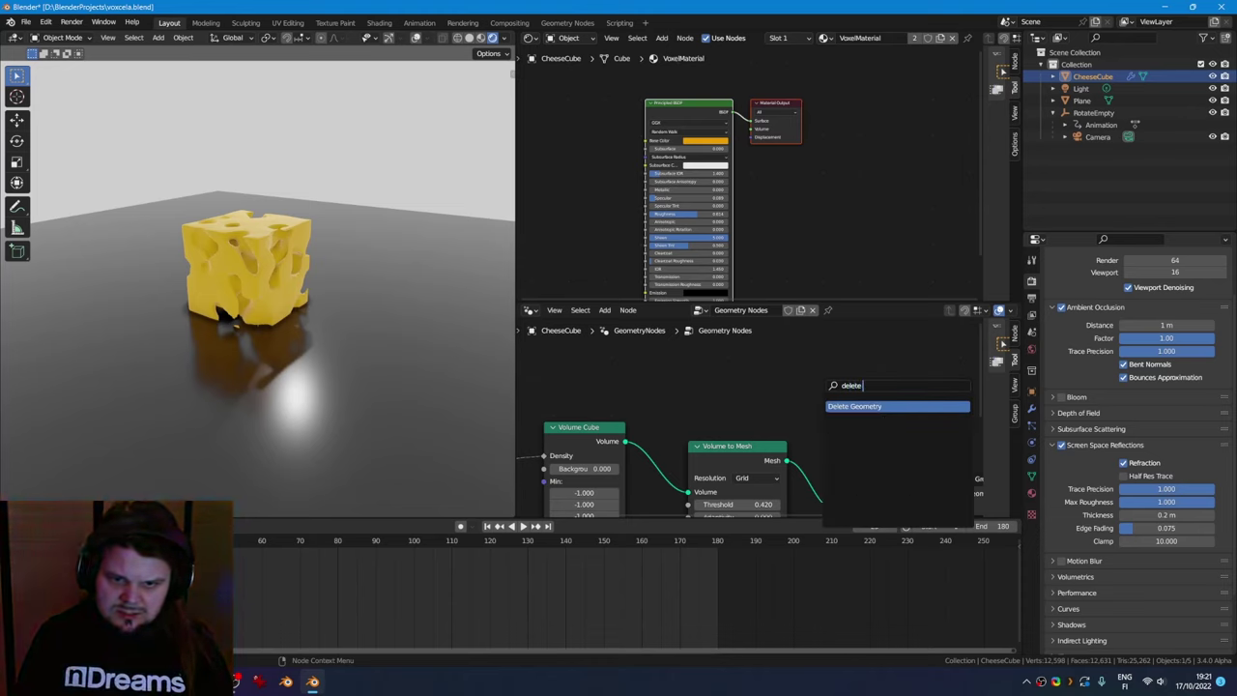
pyautogui.press('Return')
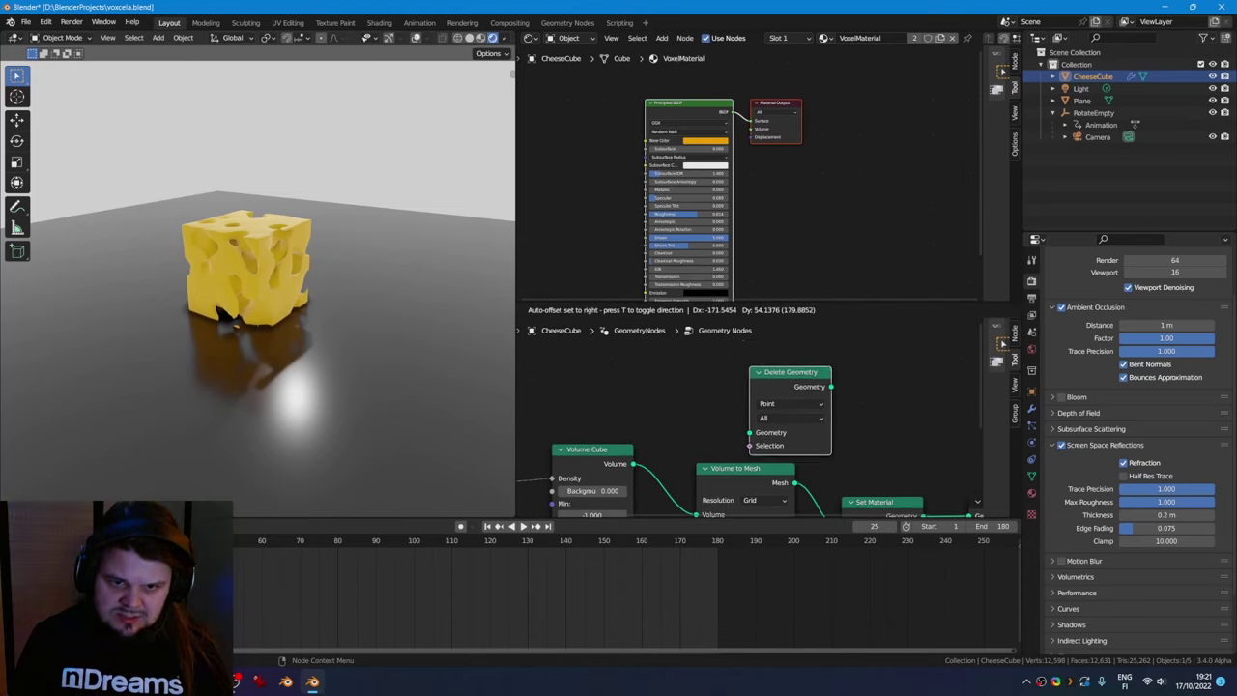
pyautogui.click(790, 343)
pyautogui.click(829, 384)
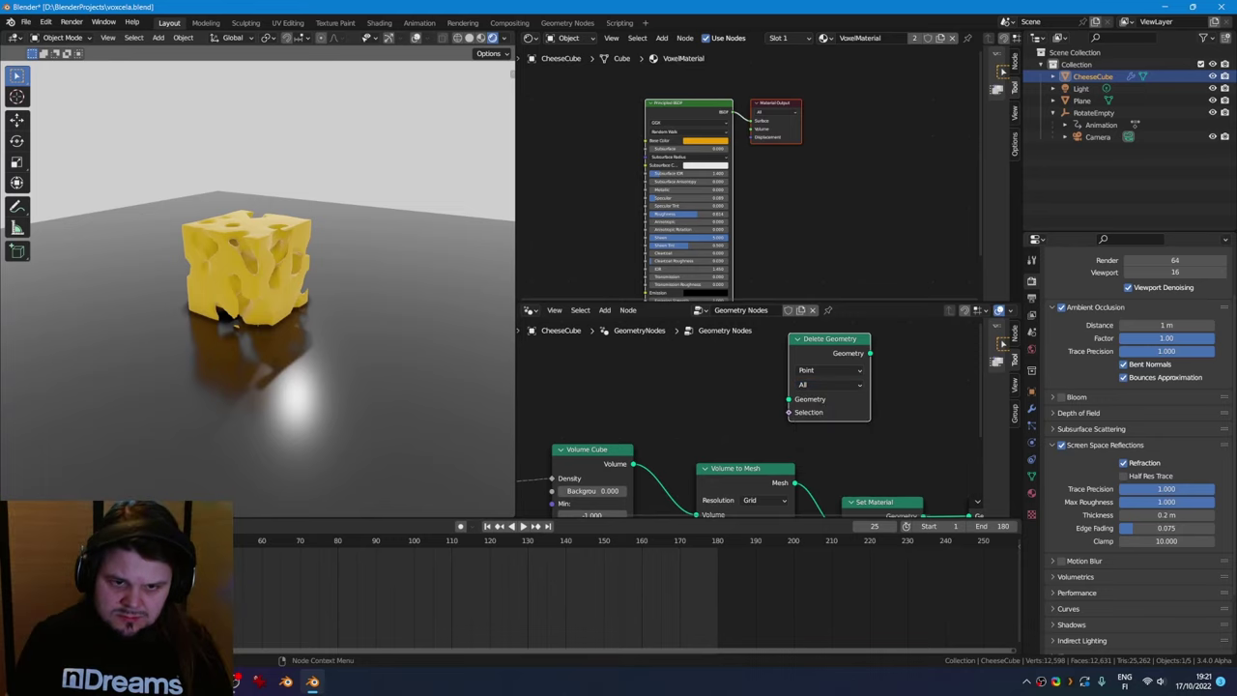
# Search the available nodes for a selection or loose-geometry node, and close the search without adding one
pyautogui.rightClick(698, 392)
pyautogui.hotkey('shift', 'a')
pyautogui.write('selec')
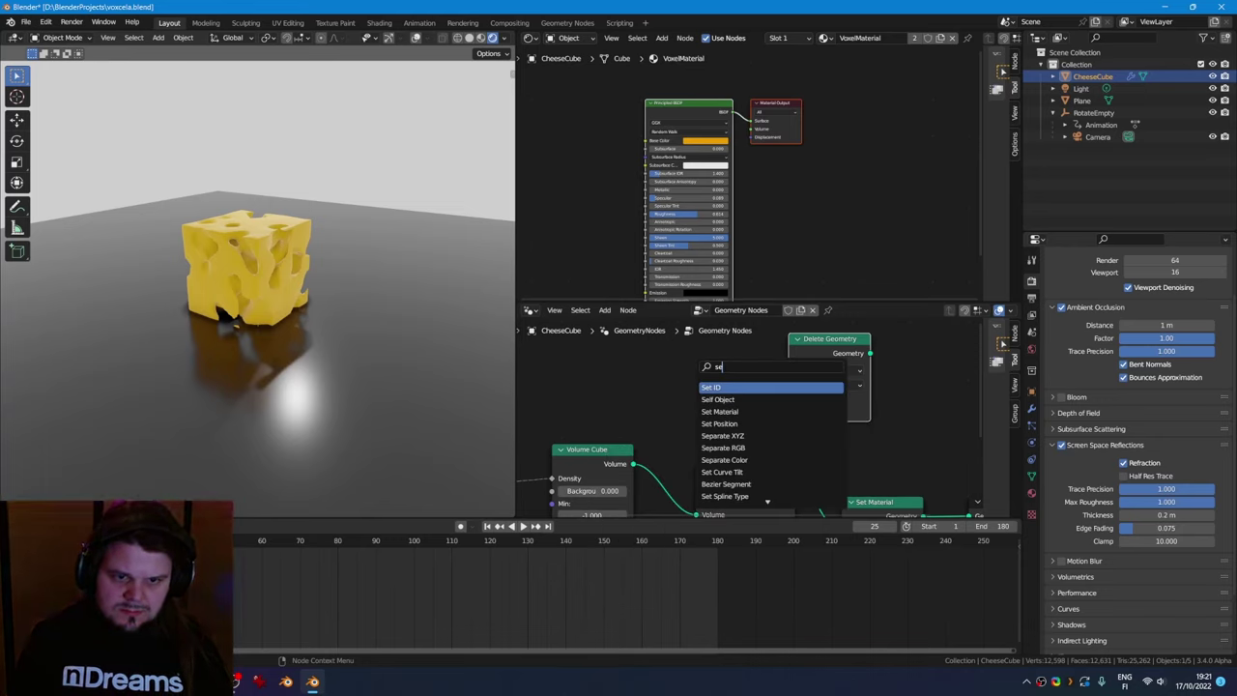
pyautogui.press('BackSpace')
pyautogui.press('BackSpace')
pyautogui.press('BackSpace')
pyautogui.press('BackSpace')
pyautogui.press('BackSpace')
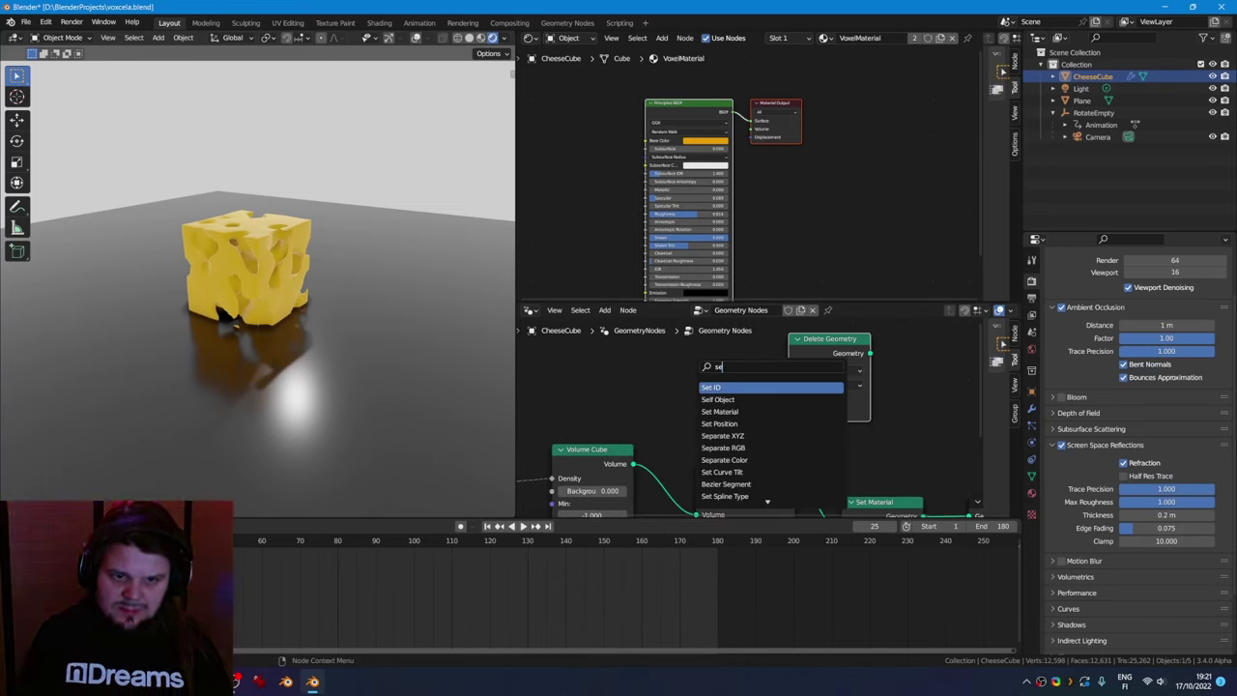
pyautogui.write('loos')
pyautogui.press('Escape')
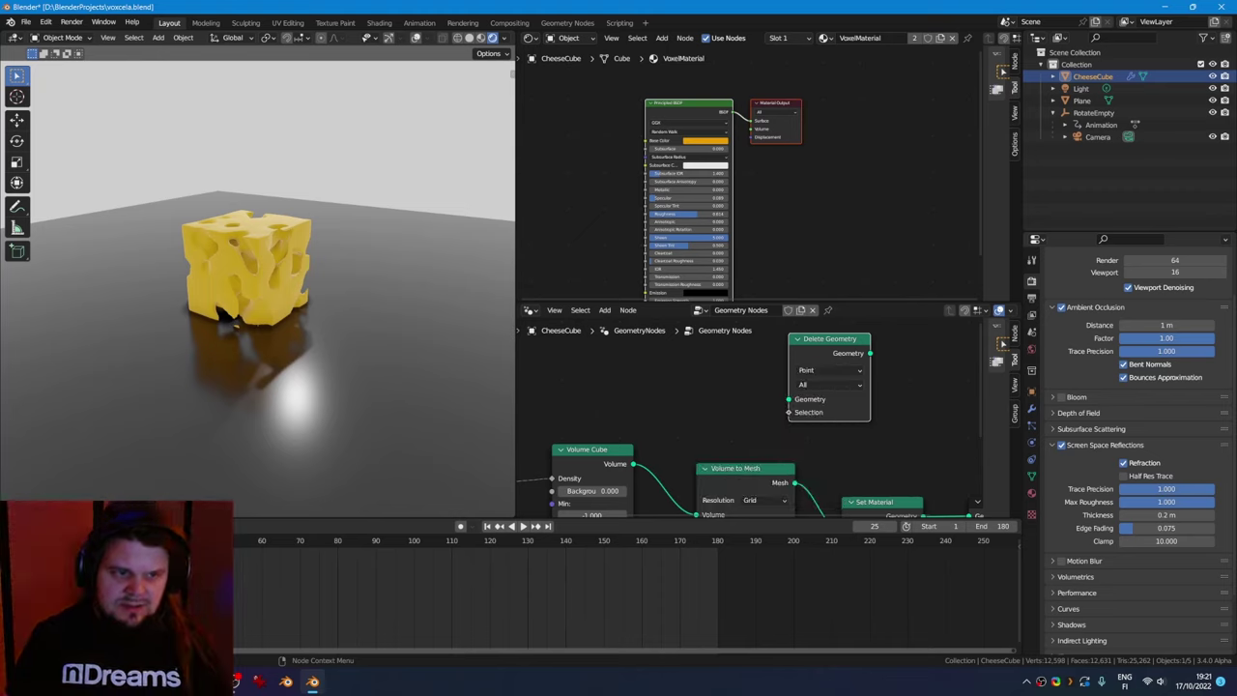
# Remove the unconnected Delete Geometry node from the geometry node tree
pyautogui.press('x')
pyautogui.moveTo(764, 454); pyautogui.dragTo(764, 385, button='middle')
pyautogui.moveTo(739, 470)
pyautogui.mouseDown()
pyautogui.moveTo(766, 470)
pyautogui.moveTo(734, 470)
pyautogui.mouseUp()
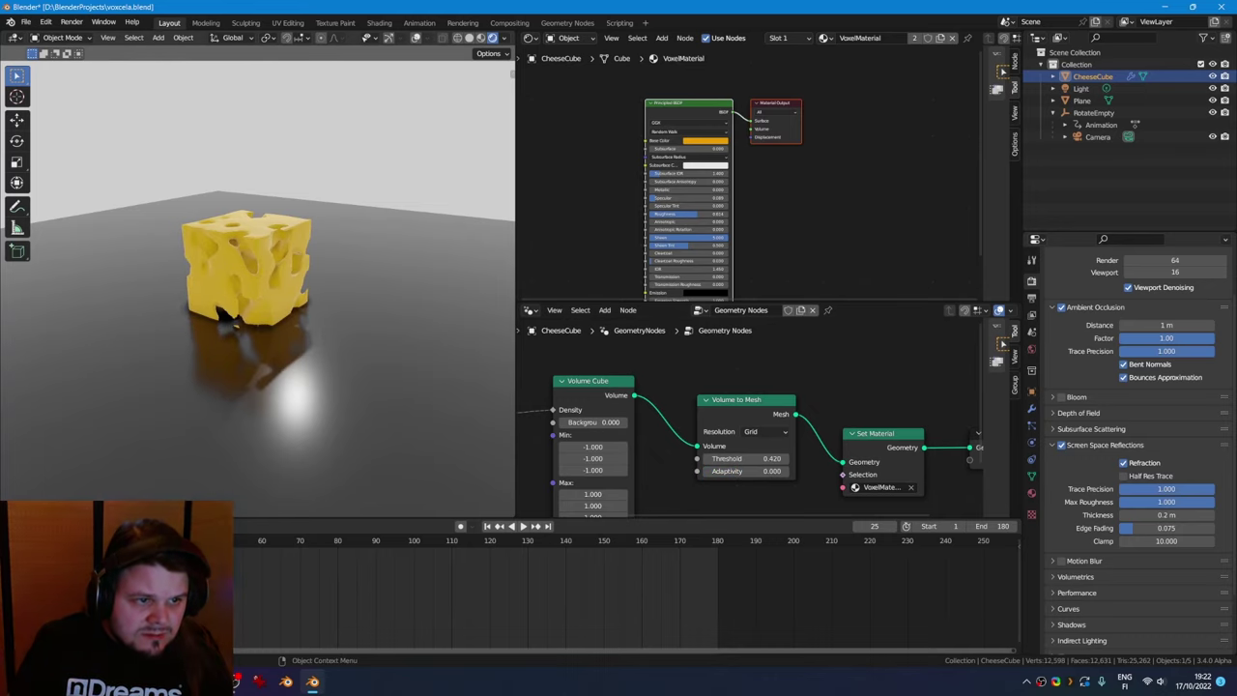
# Play the animation briefly, and show the overlays and gizmos in the rendered 3D viewport
pyautogui.press('space')
pyautogui.press('space')
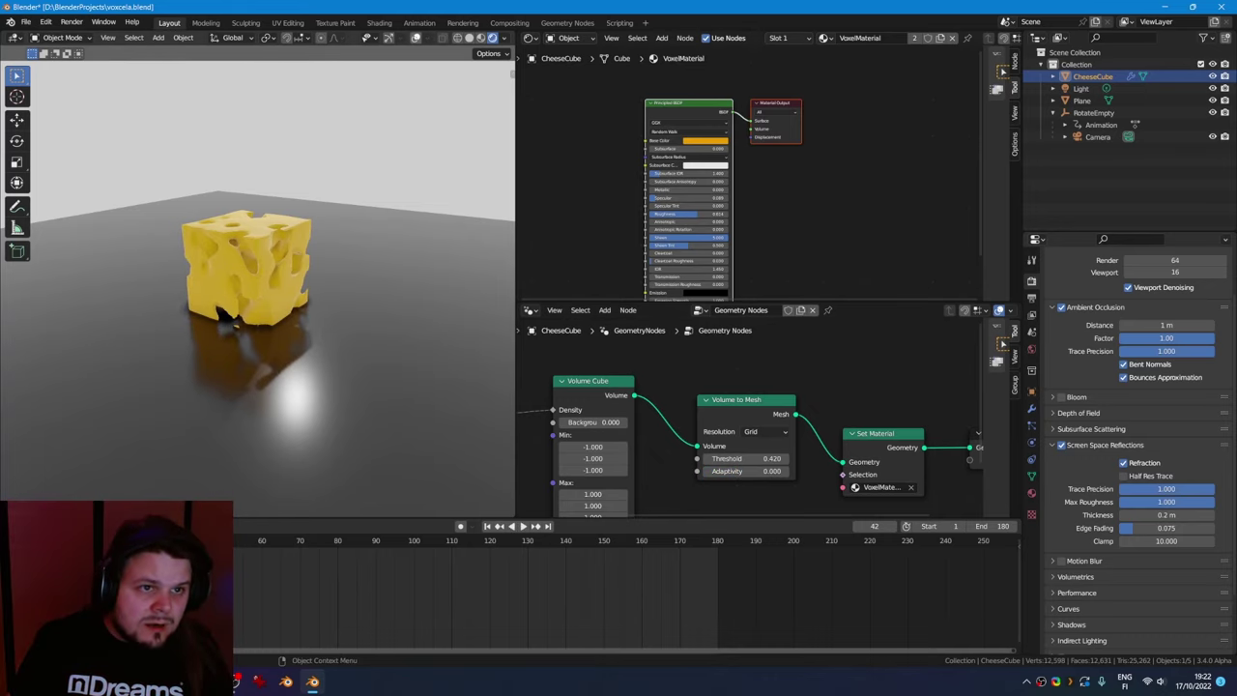
pyautogui.click(470, 38)
pyautogui.click(492, 38)
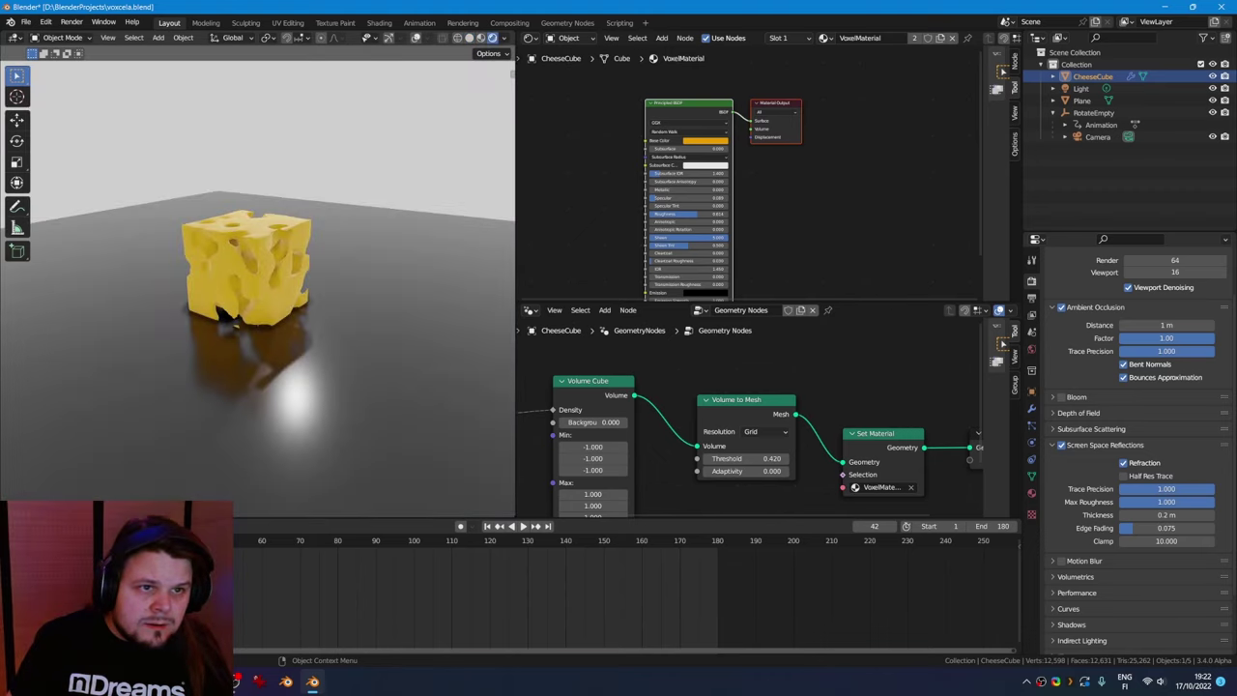
pyautogui.click(415, 38)
pyautogui.click(388, 38)
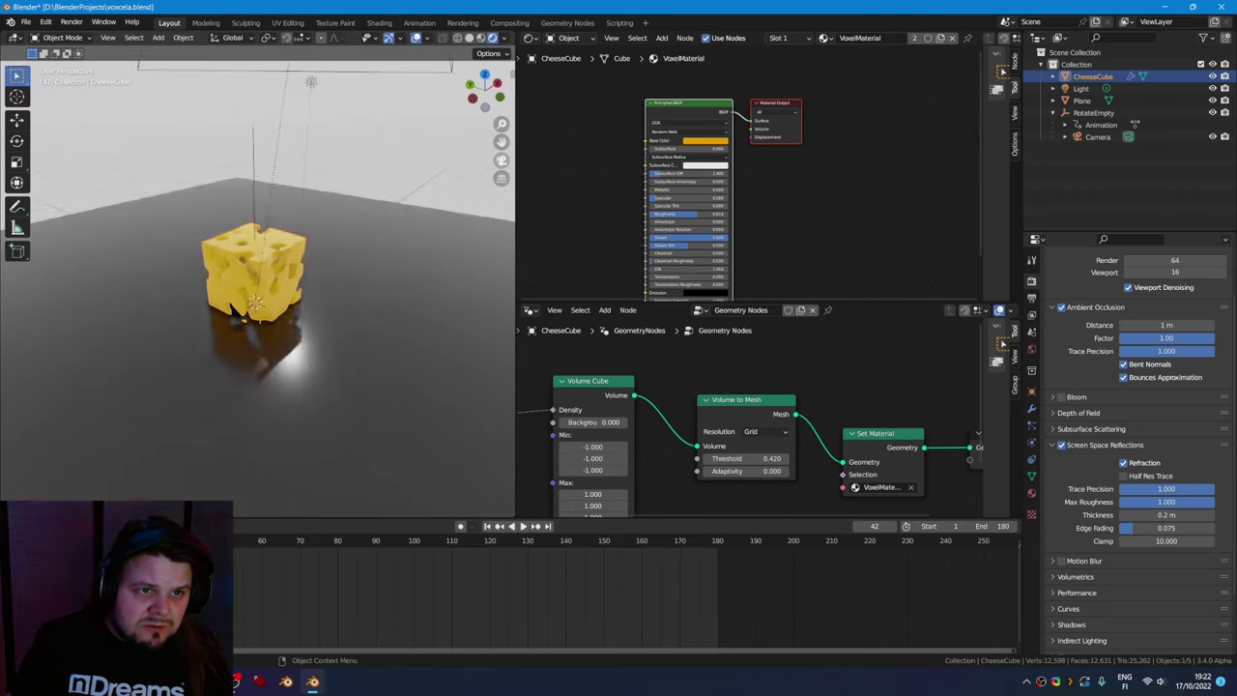
# Return to the camera view with overlays and gizmos hidden, and play the animation to preview the rotating view
pyautogui.press('KP_0')
pyautogui.hotkey('ctrl', '`')
pyautogui.hotkey('shift', 'alt', 'z')
pyautogui.press('space')
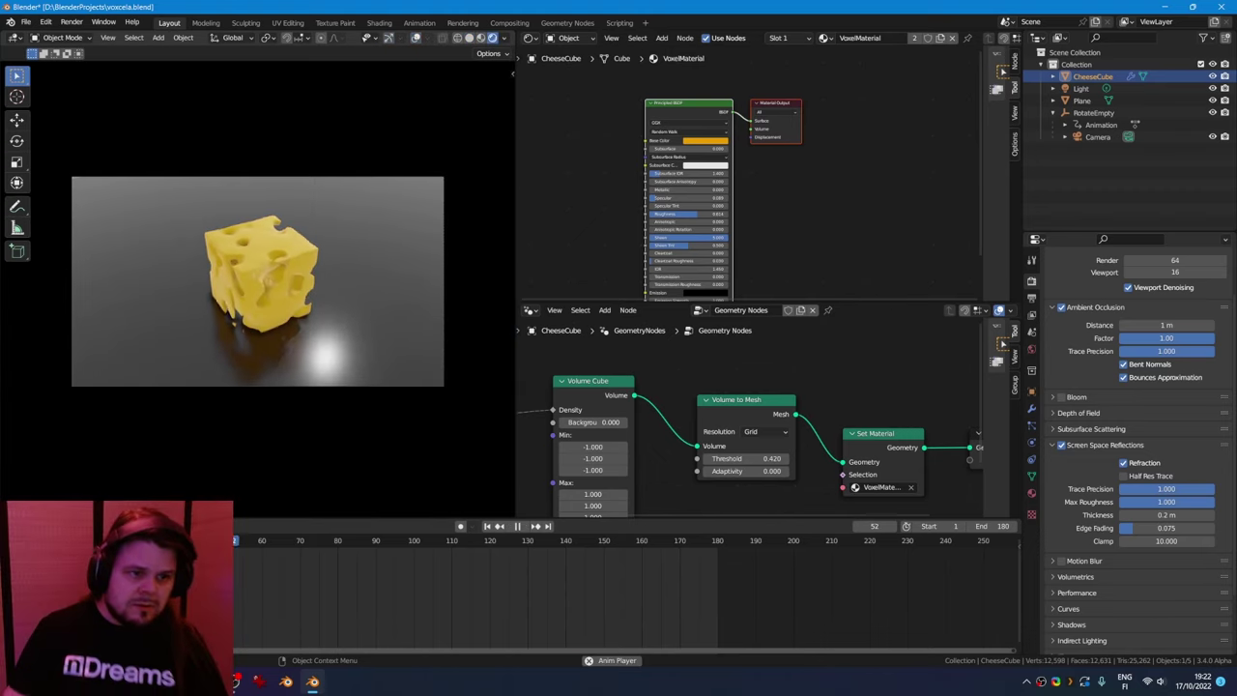
pyautogui.press('space')
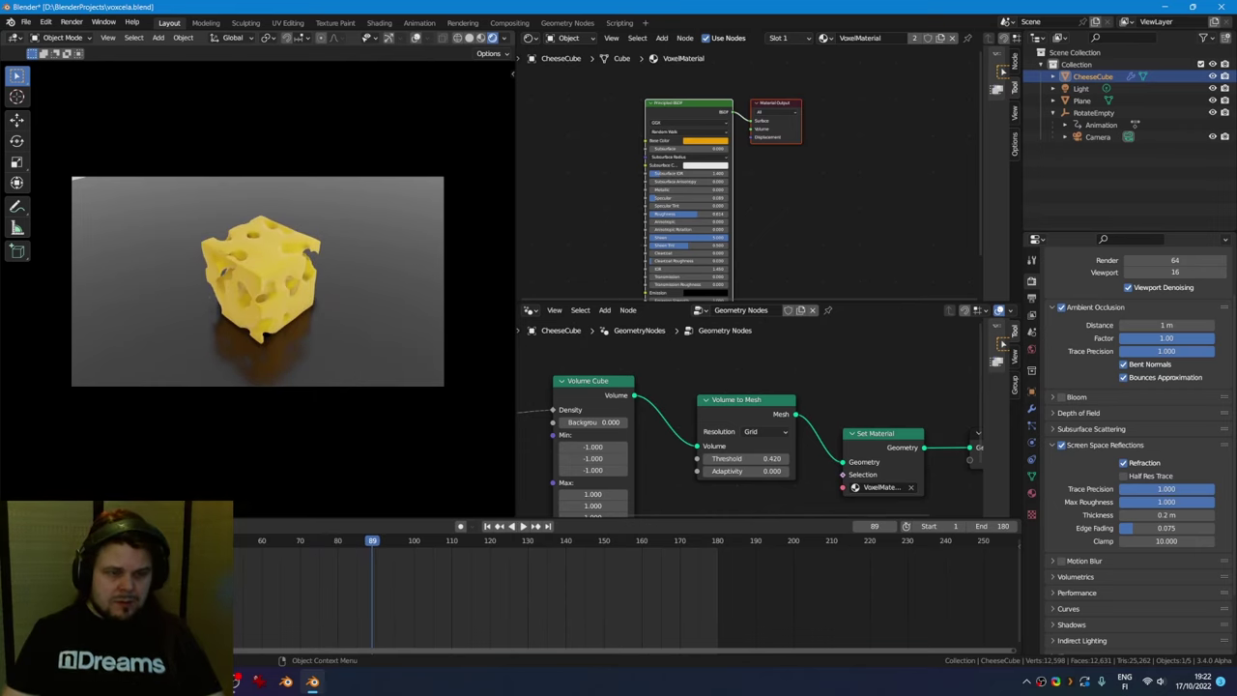
pyautogui.moveTo(754, 483); pyautogui.dragTo(873, 423, button='middle')
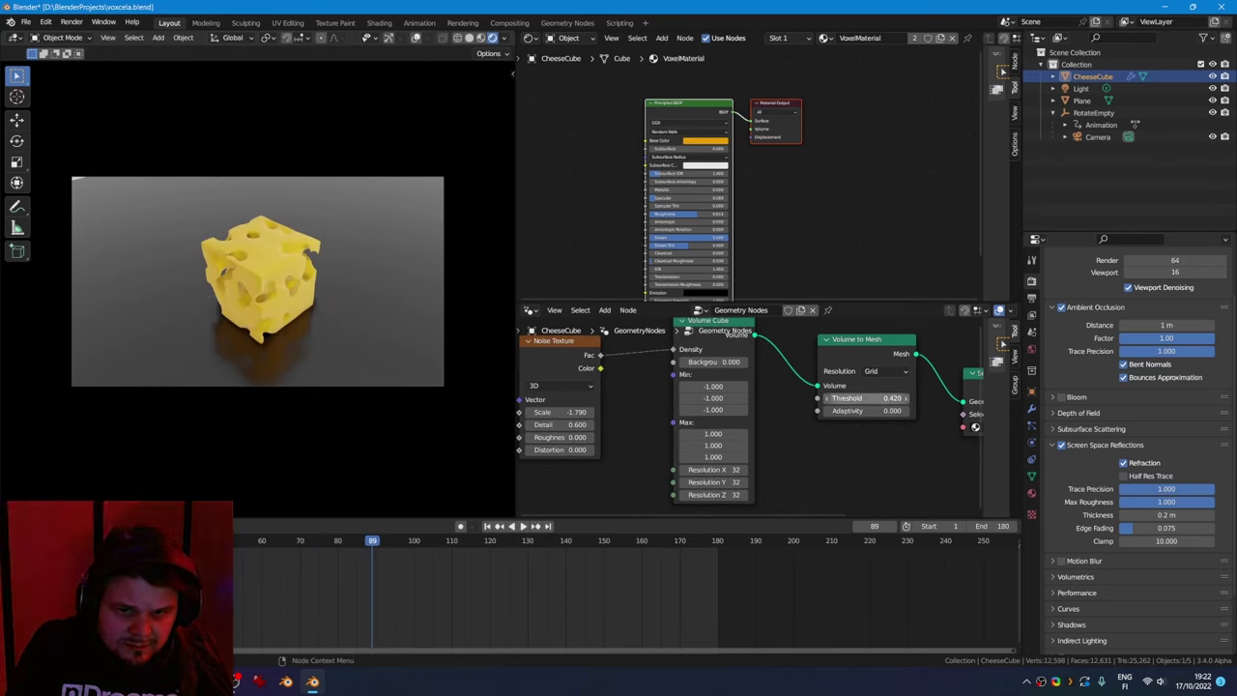
# Set the Volume to Mesh threshold to 0.400 and the Noise Texture scale to 1.780
pyautogui.moveTo(865, 398)
pyautogui.mouseDown()
pyautogui.moveTo(912, 398)
pyautogui.moveTo(821, 398)
pyautogui.moveTo(855, 398)
pyautogui.mouseUp()
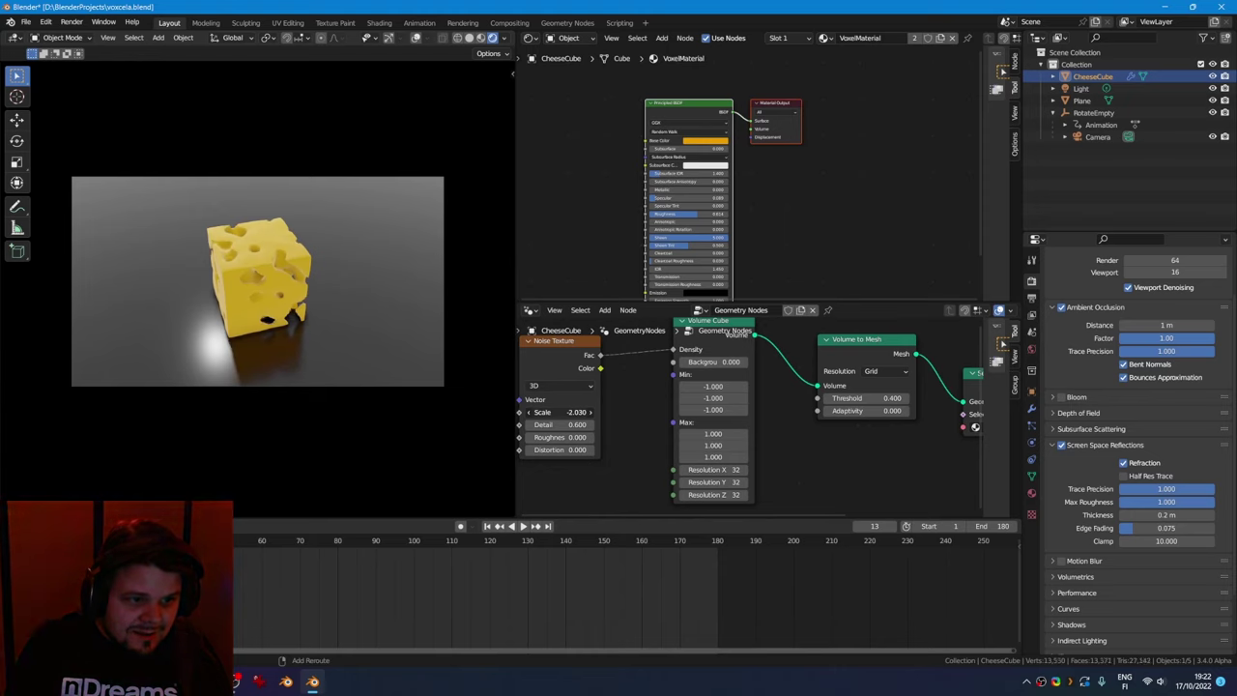
pyautogui.moveTo(563, 412); pyautogui.dragTo(558, 412)
pyautogui.moveTo(387, 377); pyautogui.dragTo(323, 194, button='middle')
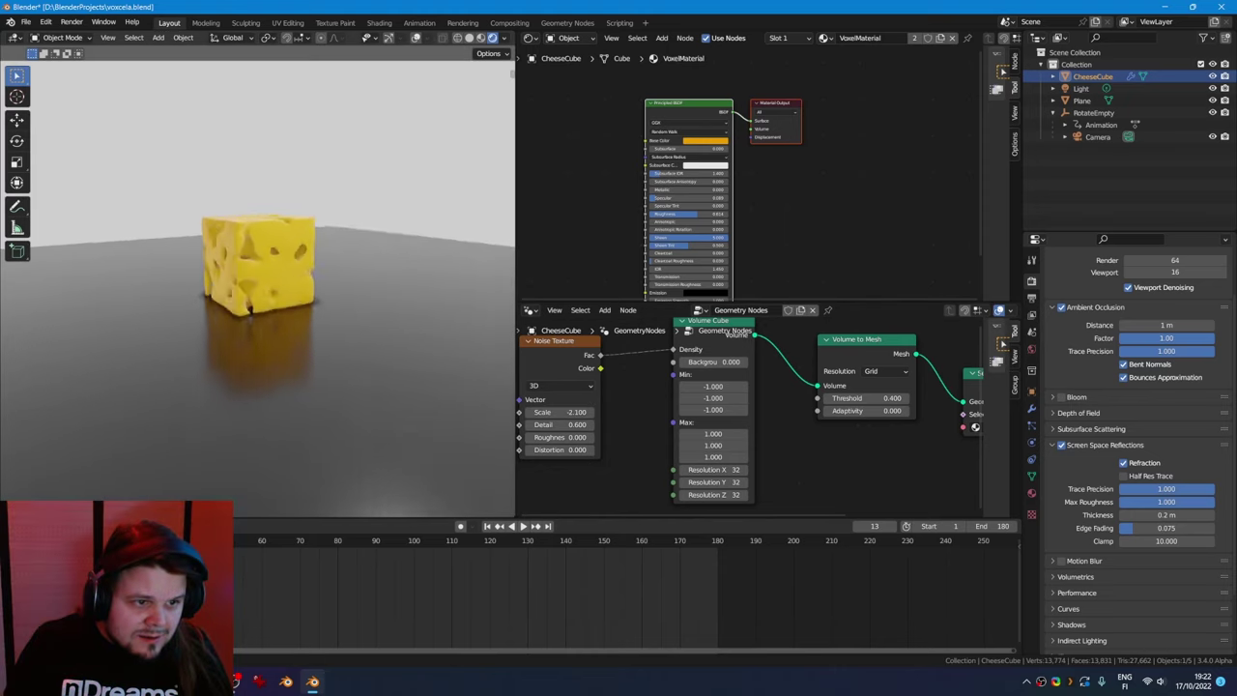
pyautogui.moveTo(568, 412); pyautogui.dragTo(571, 412)
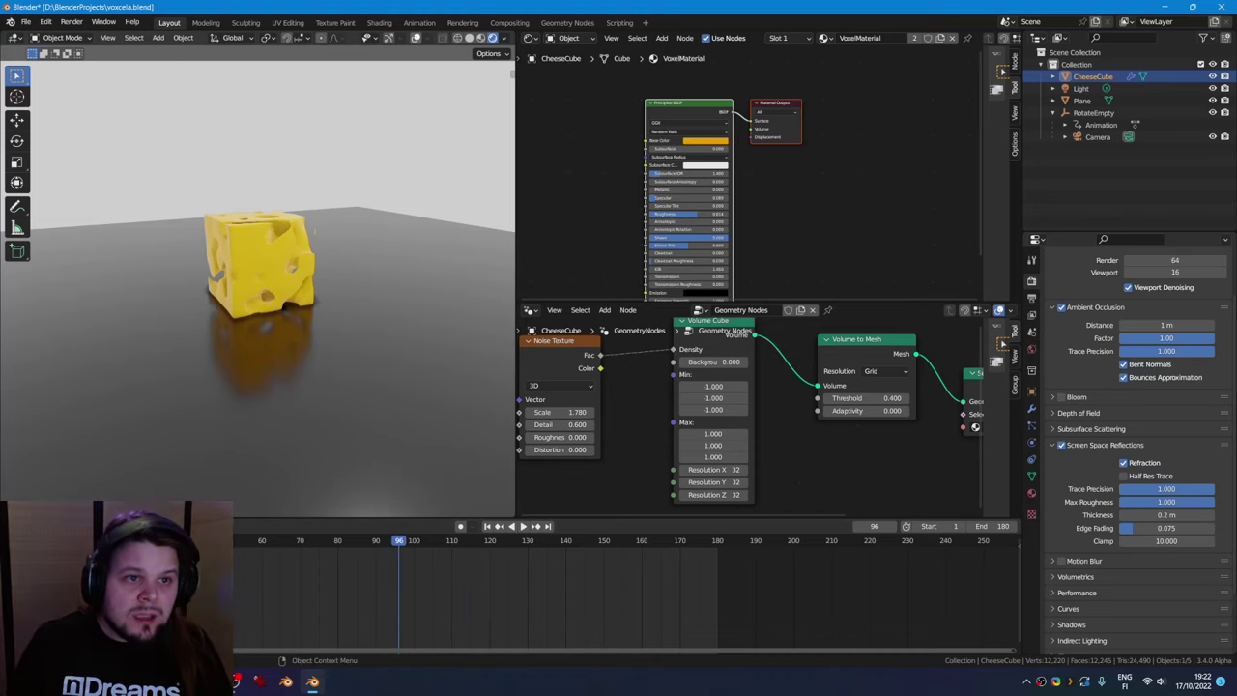
# Show the viewport gizmos and overlays, return to the camera view, and preview the rotating animation close up before stopping it
pyautogui.click(389, 37)
pyautogui.press('KP_0')
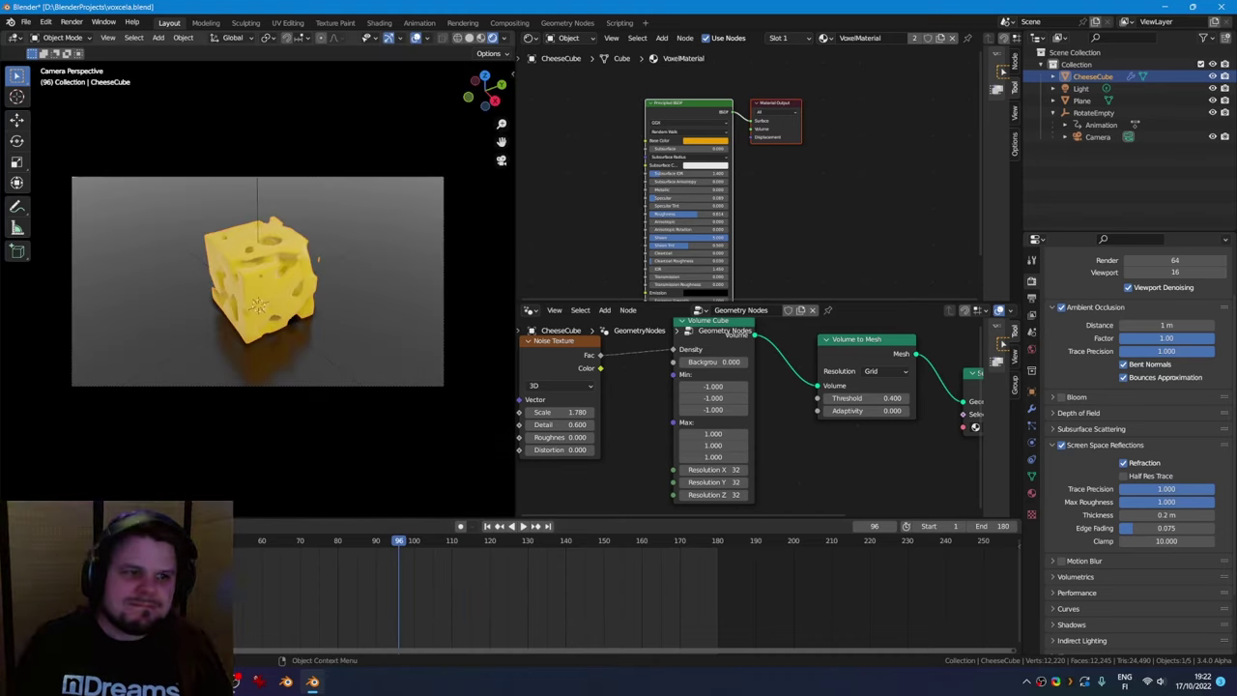
pyautogui.press('space')
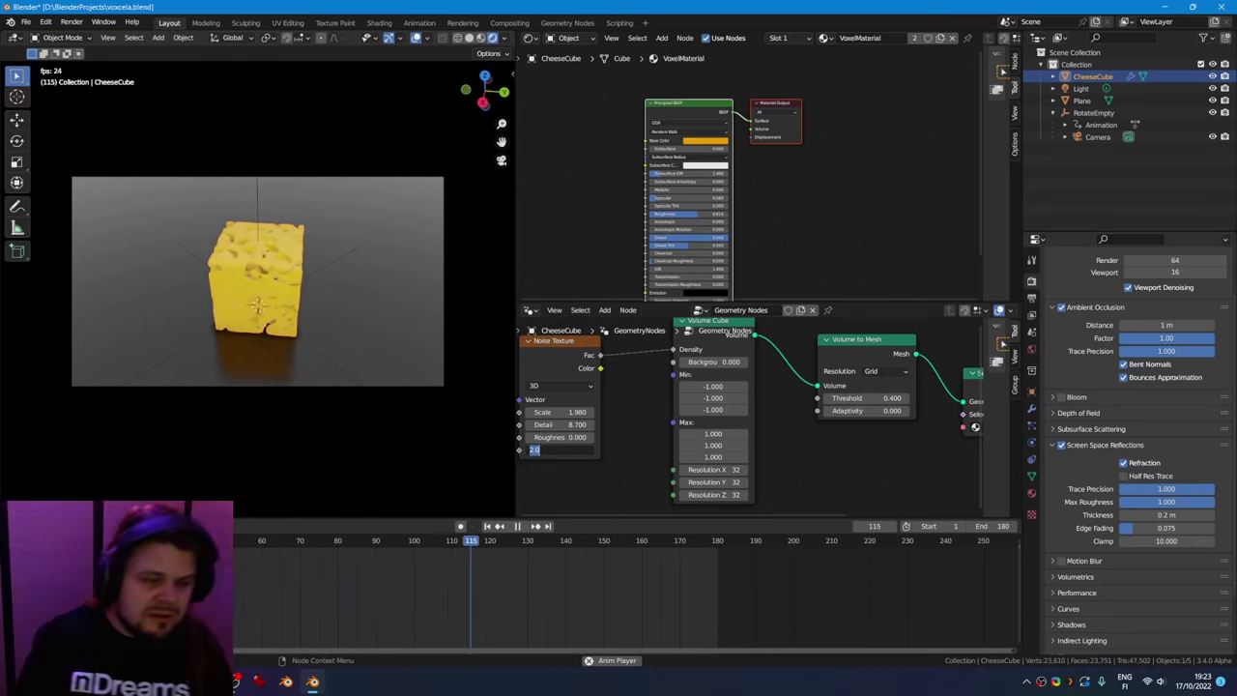
pyautogui.scroll(5, 258, 280)
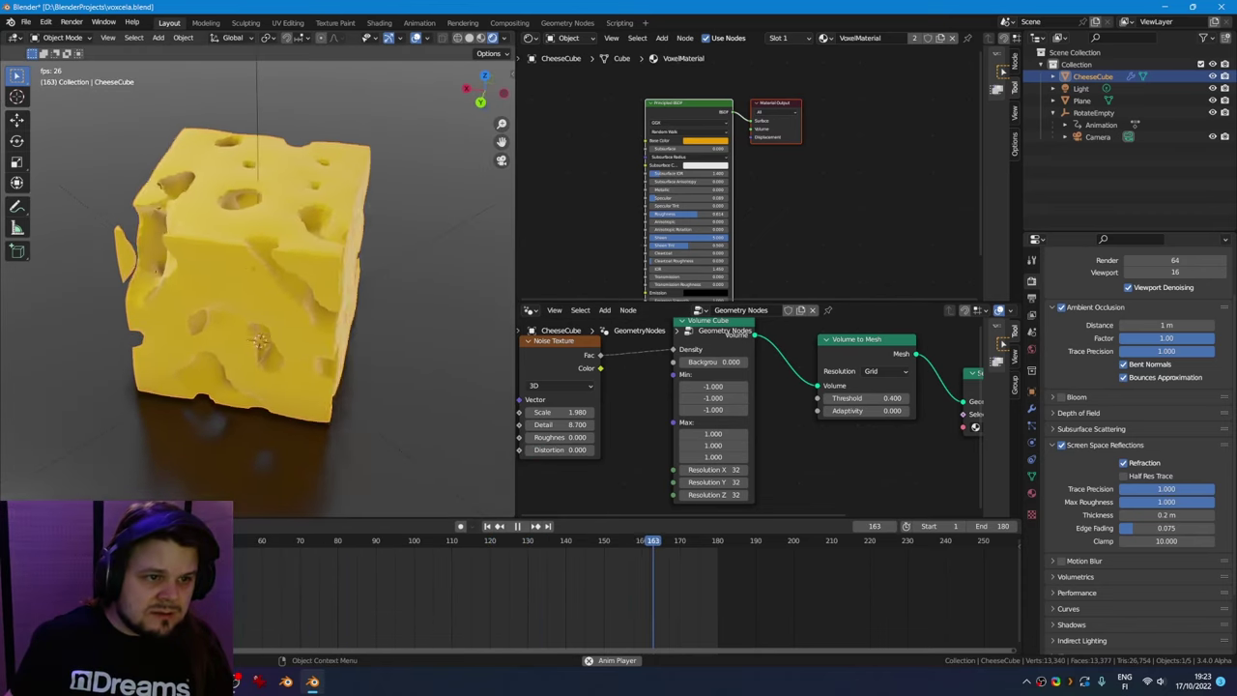
pyautogui.press('space')
# Set the Volume Cube's X, Y and Z resolution to 128 each and save the file
pyautogui.moveTo(726, 448); pyautogui.dragTo(692, 448, button='middle')
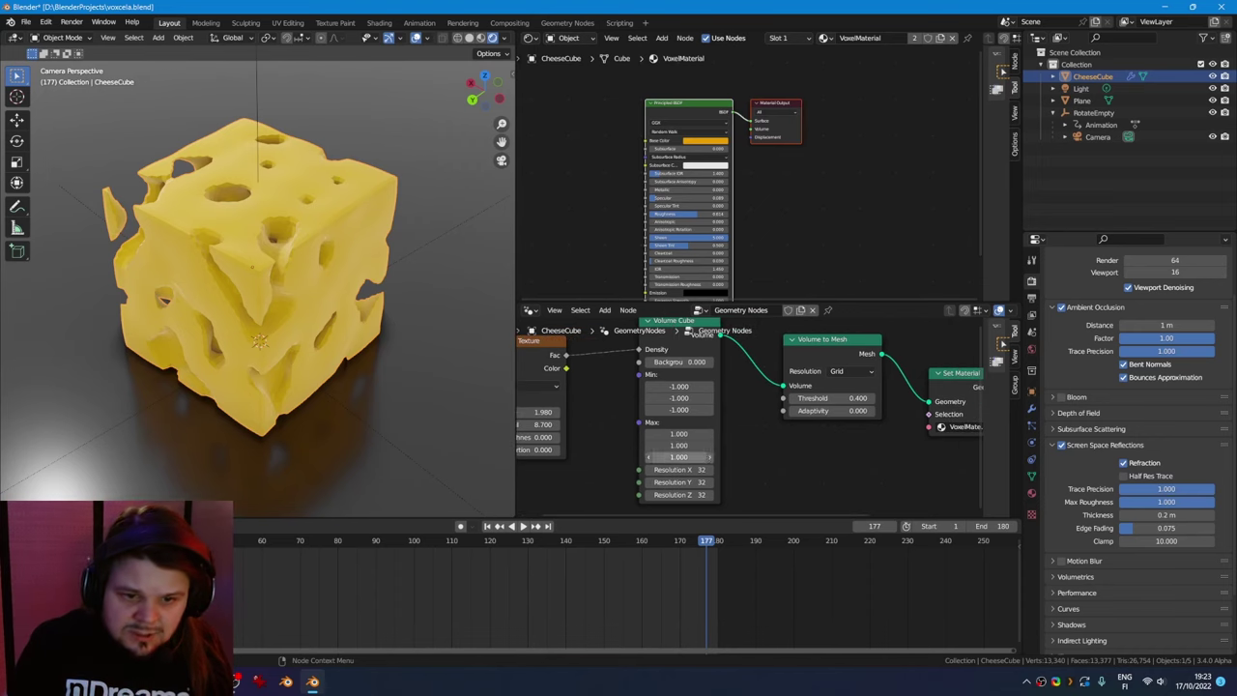
pyautogui.click(688, 470)
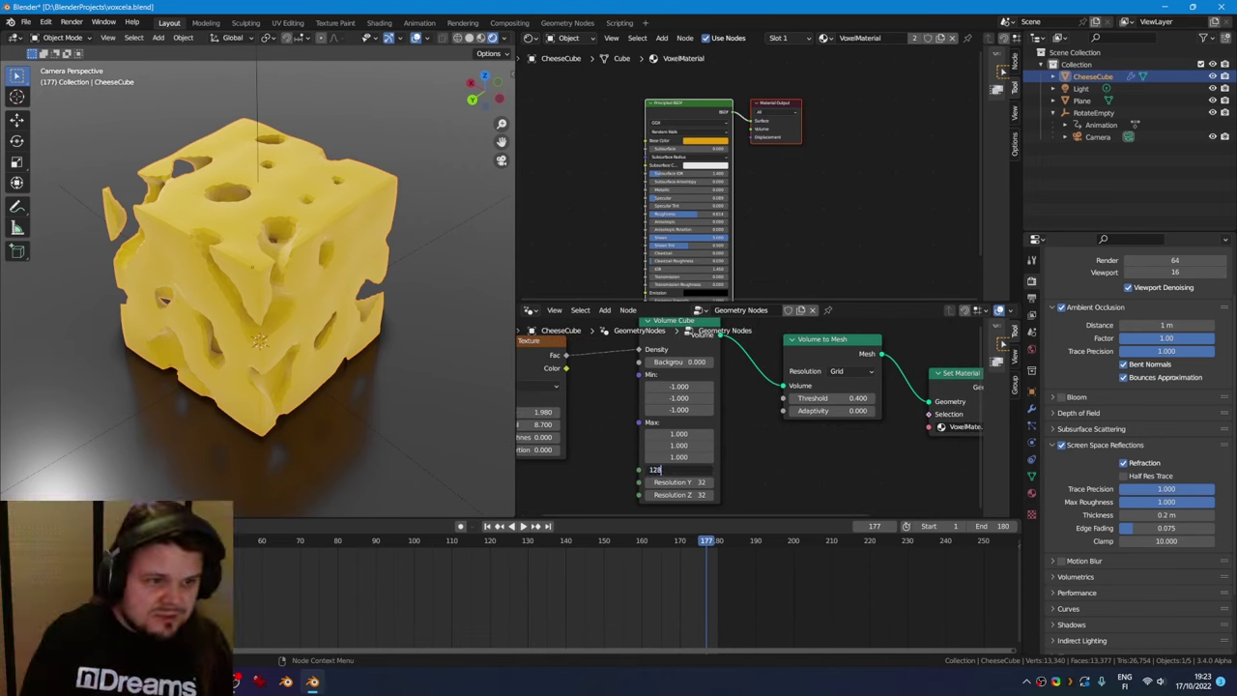
pyautogui.write('128')
pyautogui.press('Return')
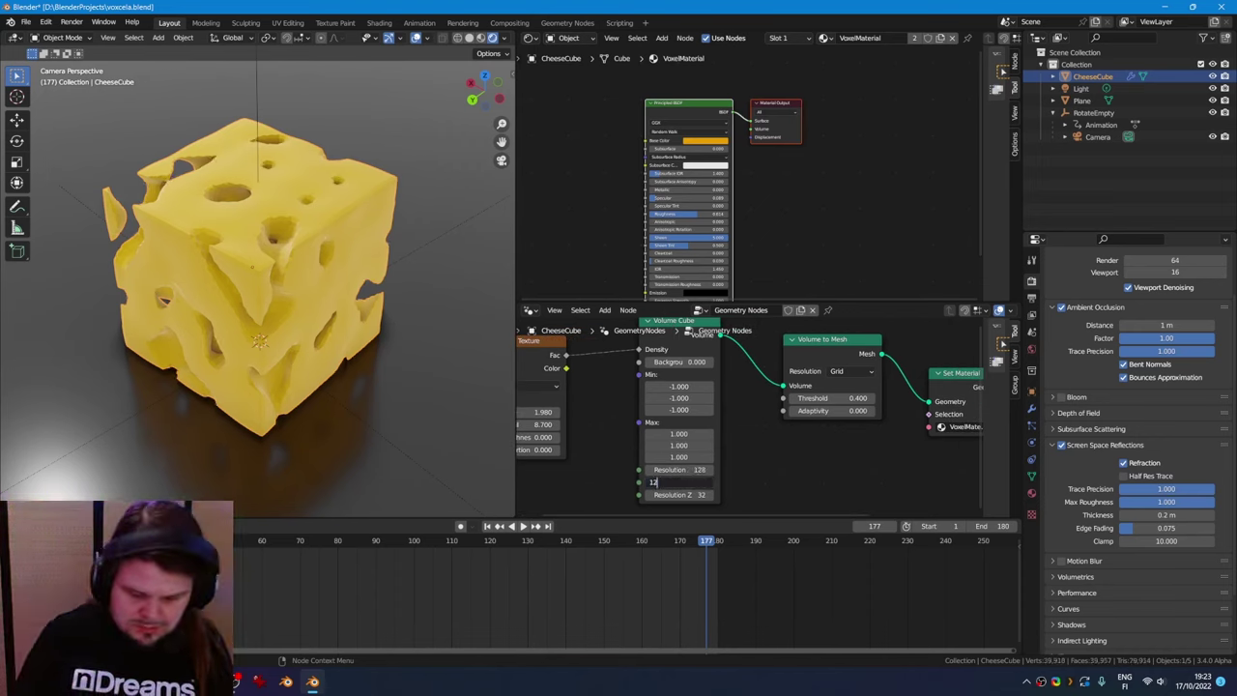
pyautogui.press('Return')
pyautogui.click(688, 495)
pyautogui.write('12')
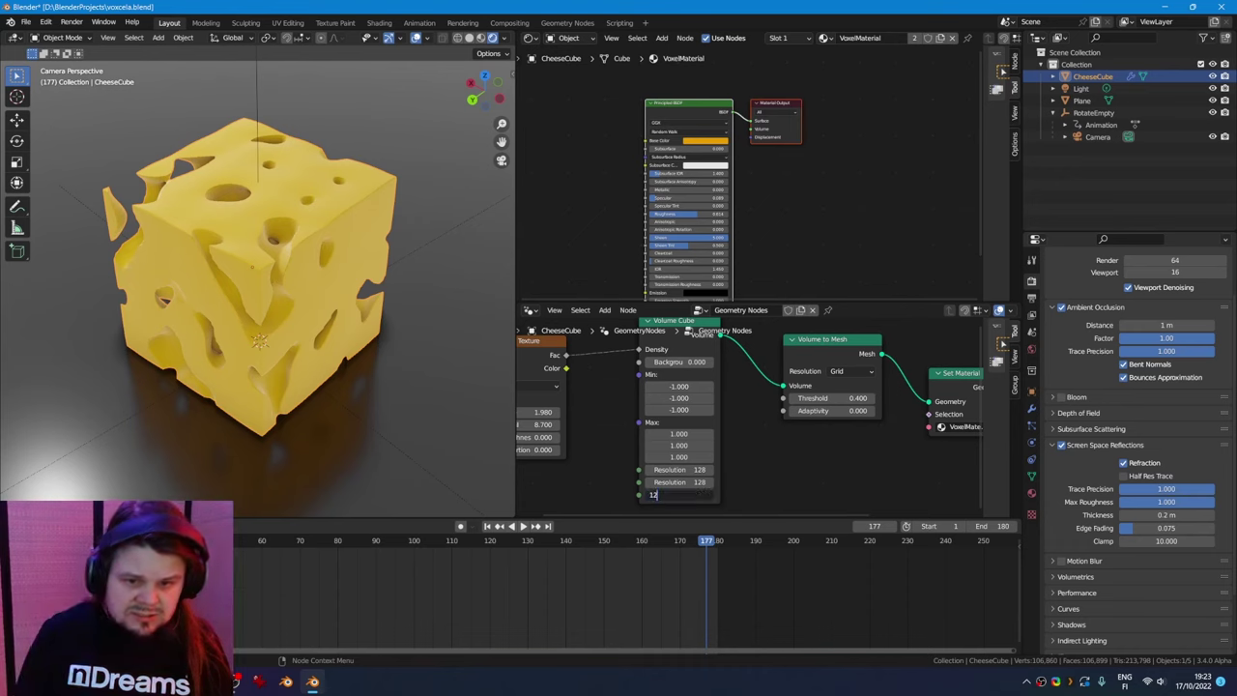
pyautogui.write('8')
pyautogui.press('Return')
pyautogui.hotkey('ctrl', 's')
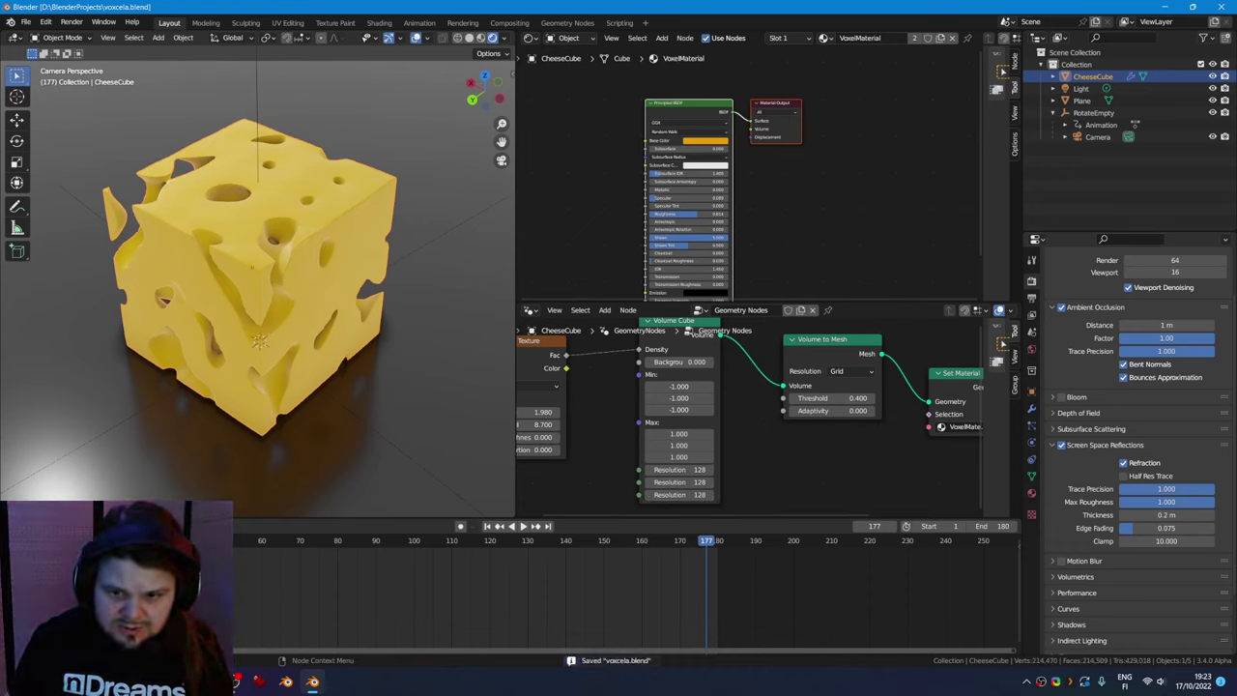
# Insert a Set Shade Smooth node between the Volume to Mesh and Set Material nodes
pyautogui.moveTo(686, 494); pyautogui.dragTo(647, 512, button='middle')
pyautogui.rightClick(766, 463)
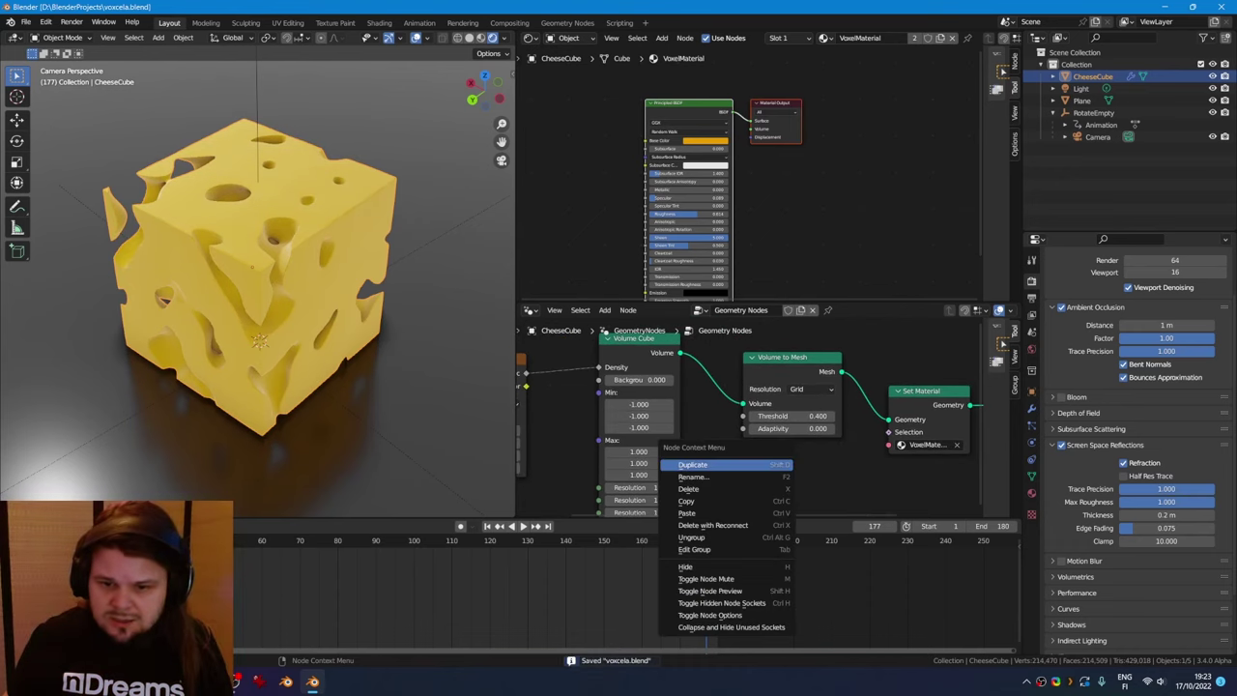
pyautogui.click(804, 482)
pyautogui.click(806, 484)
pyautogui.hotkey('shift', 'a')
pyautogui.moveTo(787, 399)
pyautogui.write('set sh')
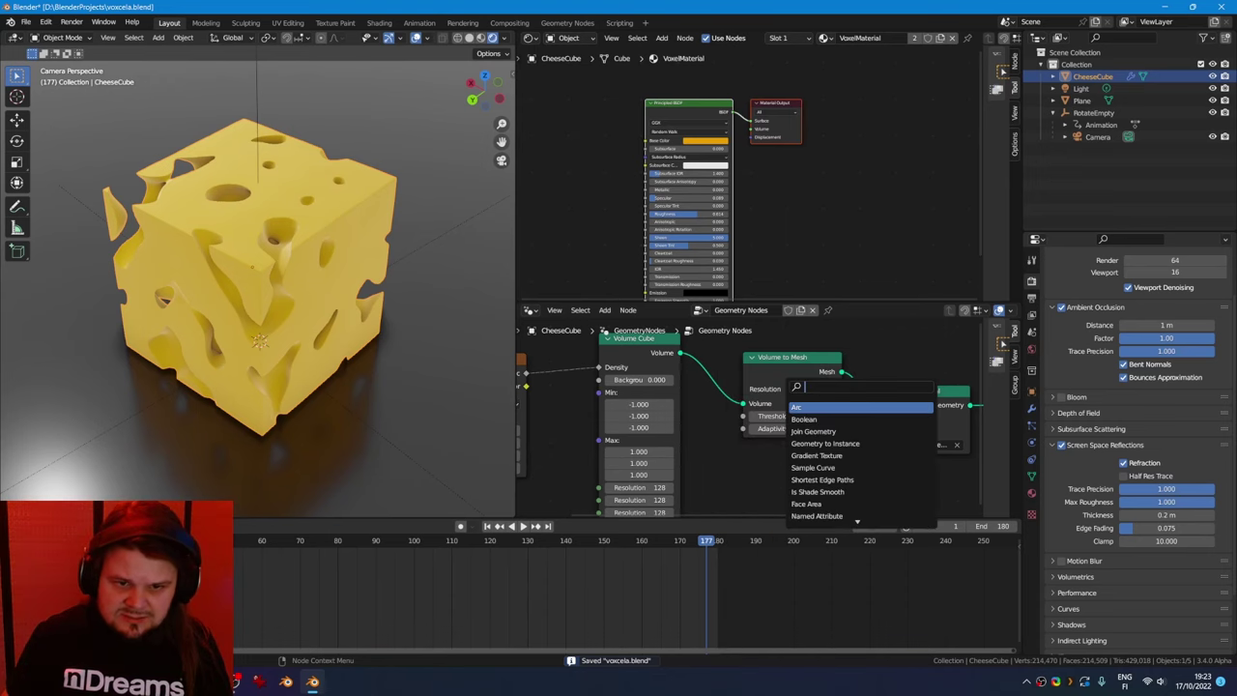
pyautogui.press('Return')
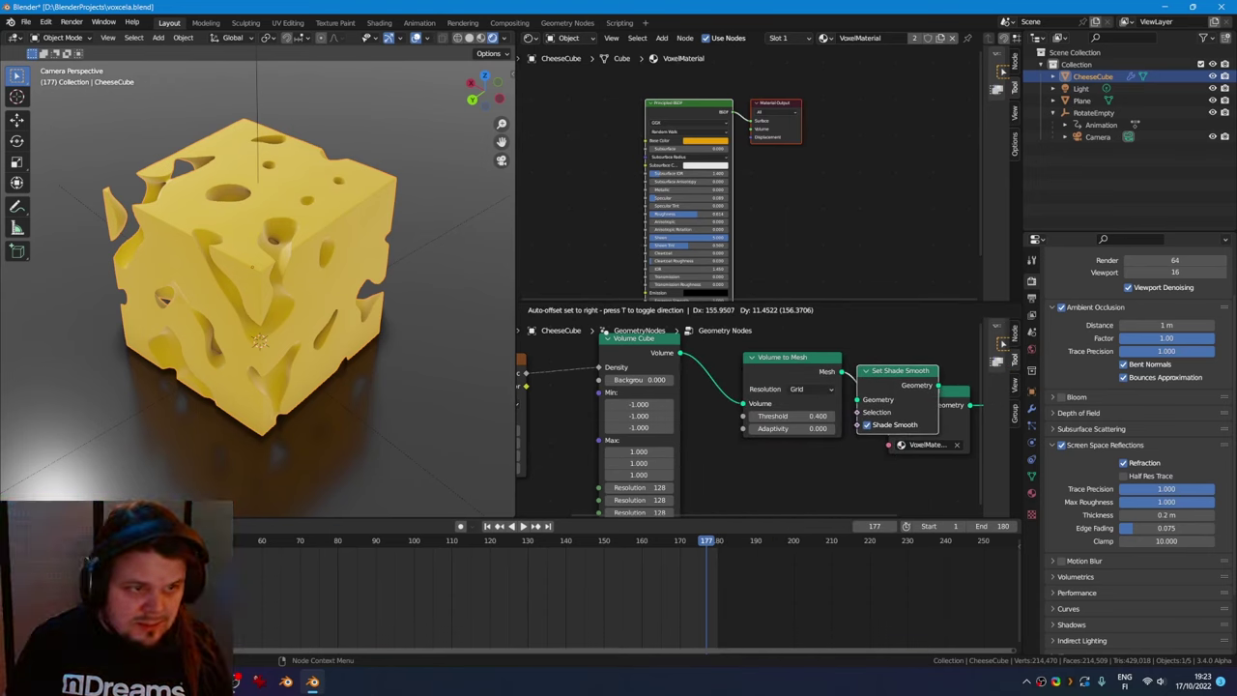
pyautogui.click(857, 367)
# Lower the Volume Cube's X, Y and Z resolution to 64 each
pyautogui.doubleClick(639, 500)
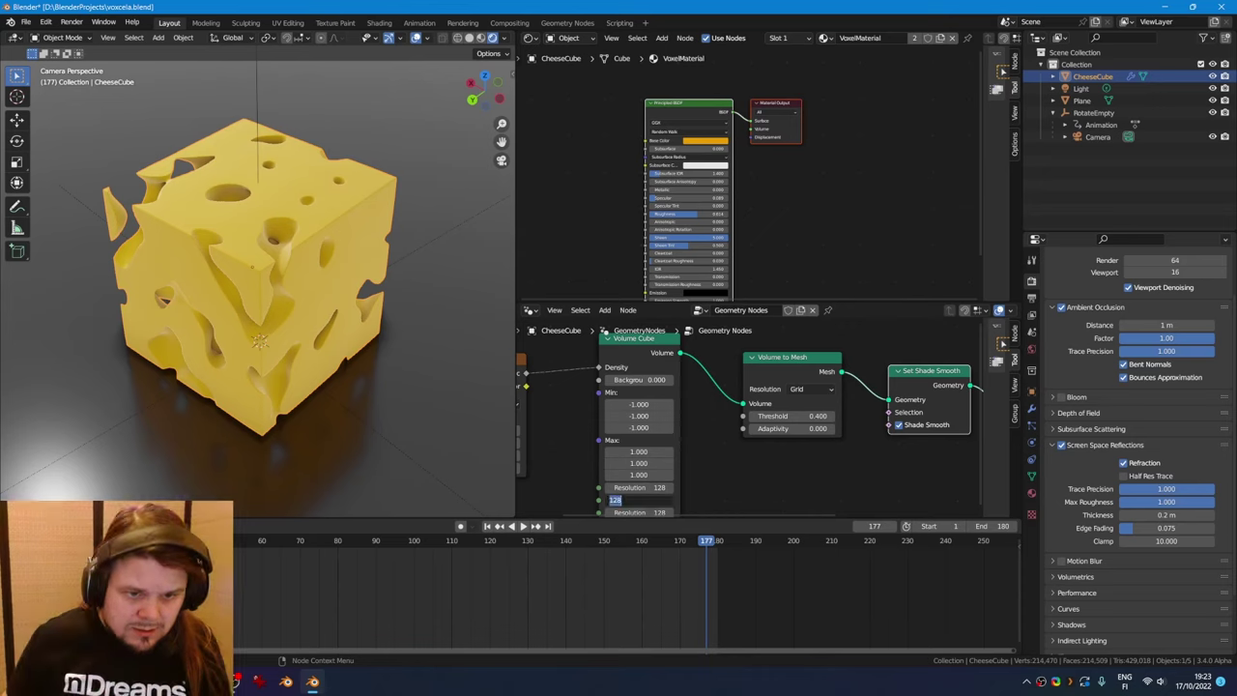
pyautogui.doubleClick(638, 488)
pyautogui.write('64')
pyautogui.press('Return')
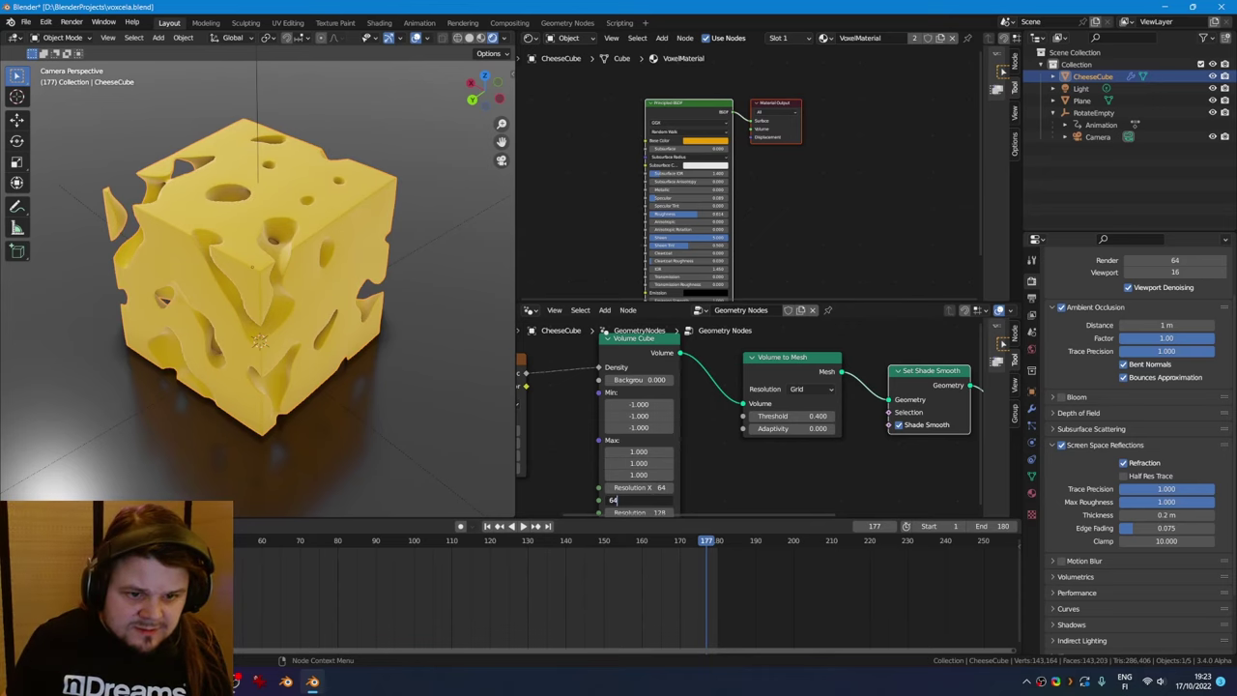
pyautogui.rightClick(660, 473)
pyautogui.rightClick(786, 490)
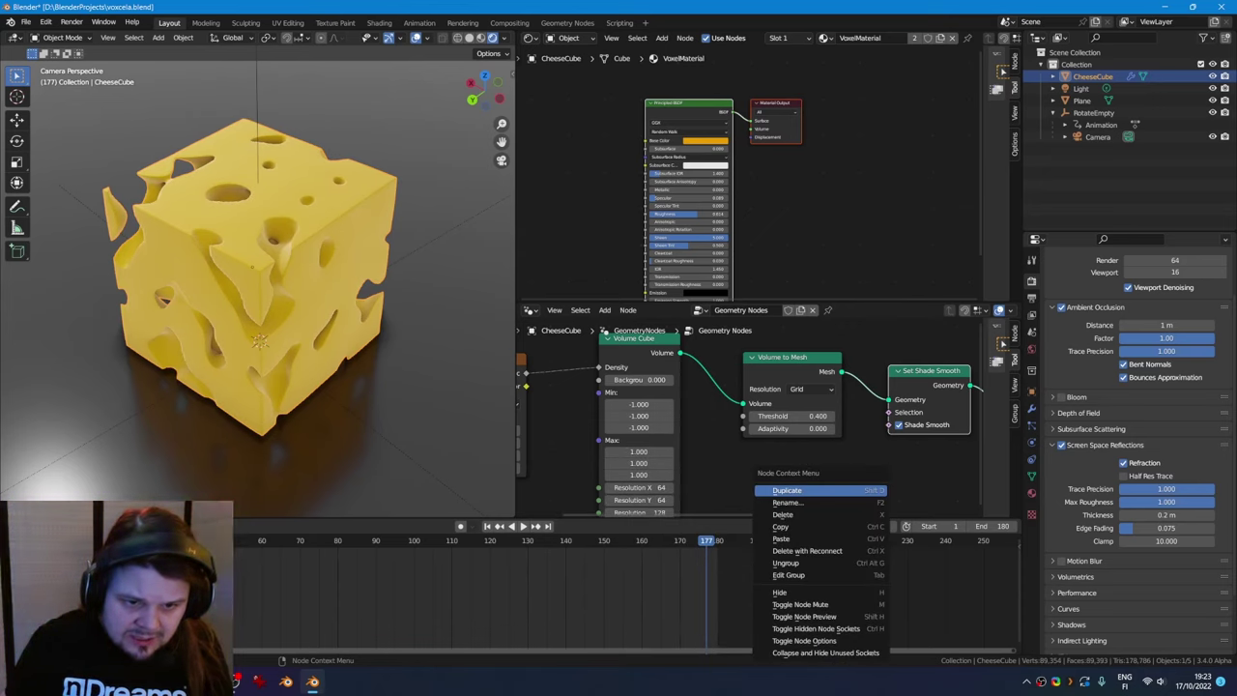
pyautogui.moveTo(715, 483); pyautogui.dragTo(724, 439, button='middle')
pyautogui.doubleClick(648, 470)
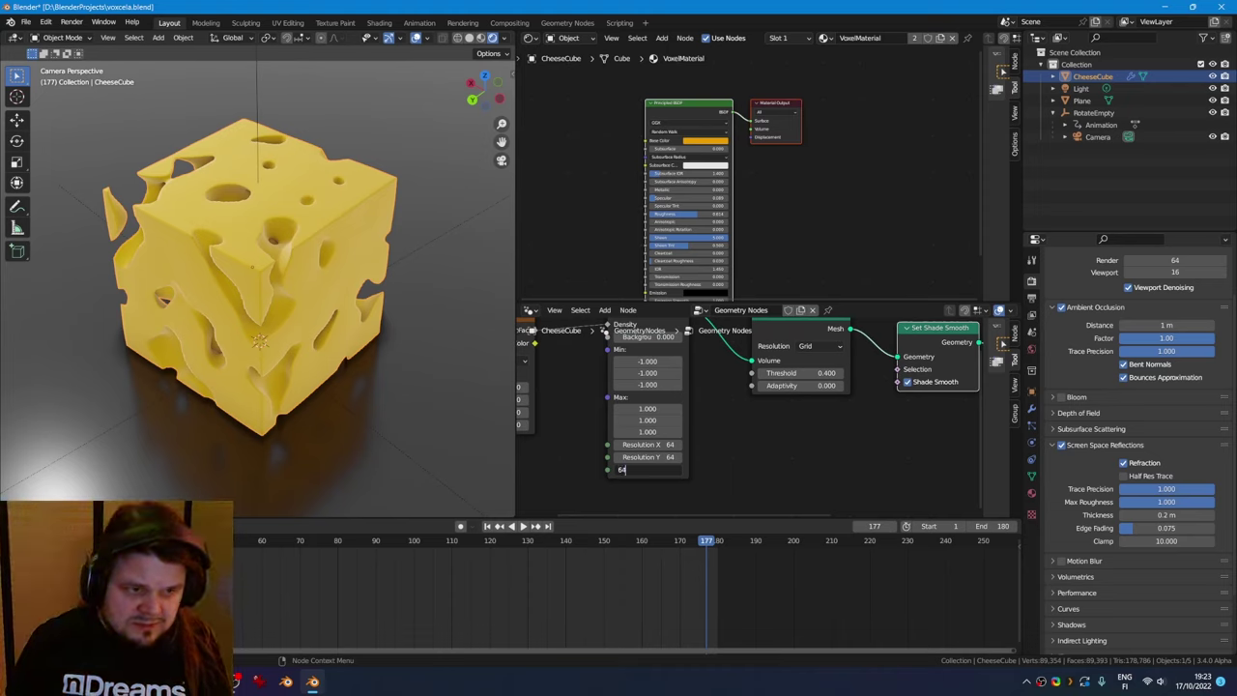
pyautogui.press('Return')
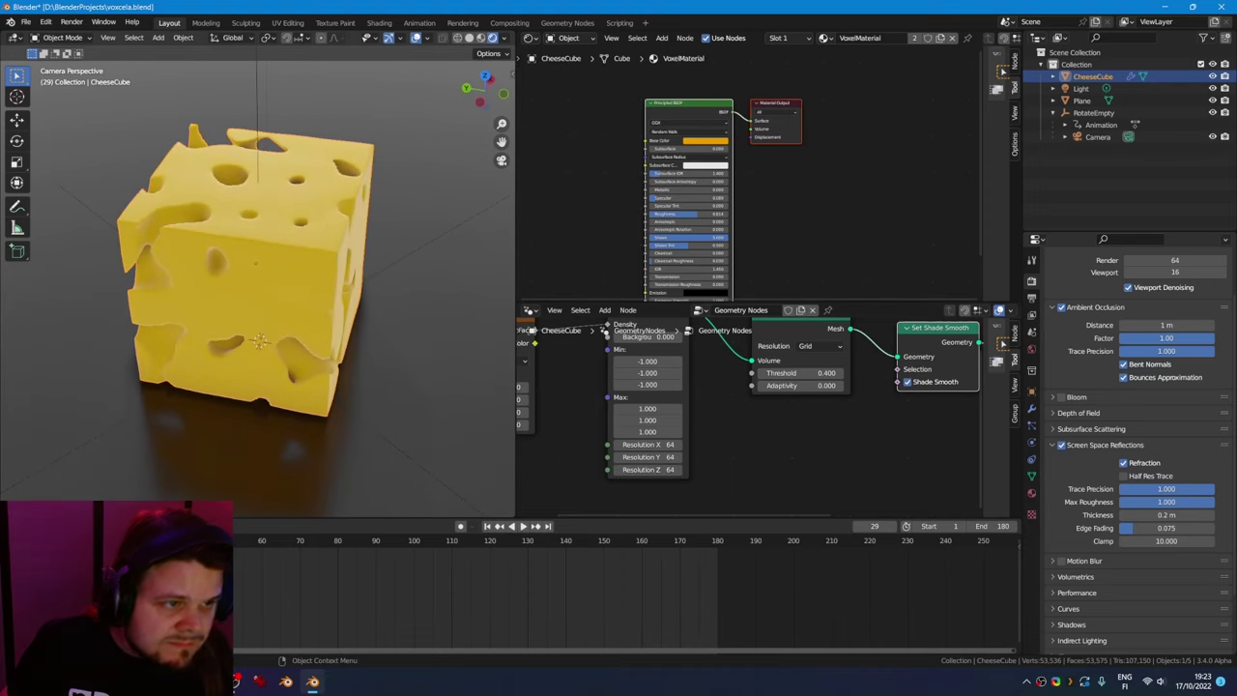
# Reduce the Volume Cube's resolution to 32 on all three axes
pyautogui.doubleClick(642, 444)
pyautogui.write('32')
pyautogui.press('Return')
pyautogui.click(645, 457)
pyautogui.write('32')
pyautogui.press('Return')
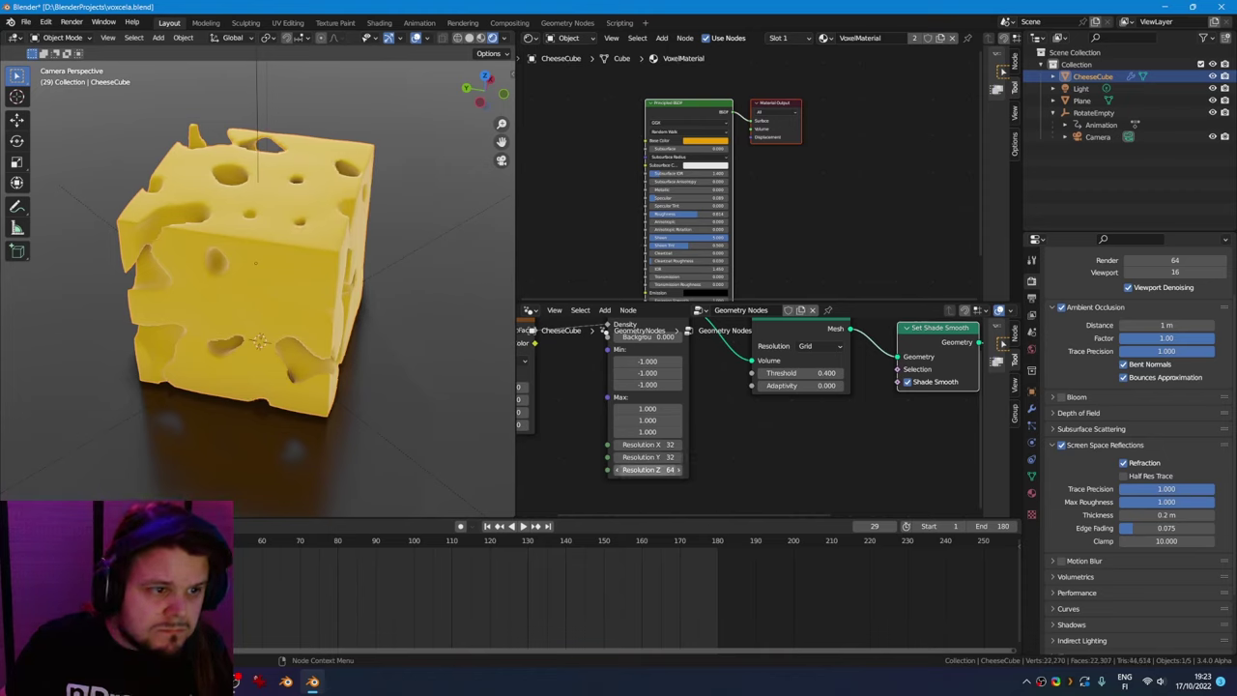
pyautogui.doubleClick(646, 470)
pyautogui.write('32')
pyautogui.press('Return')
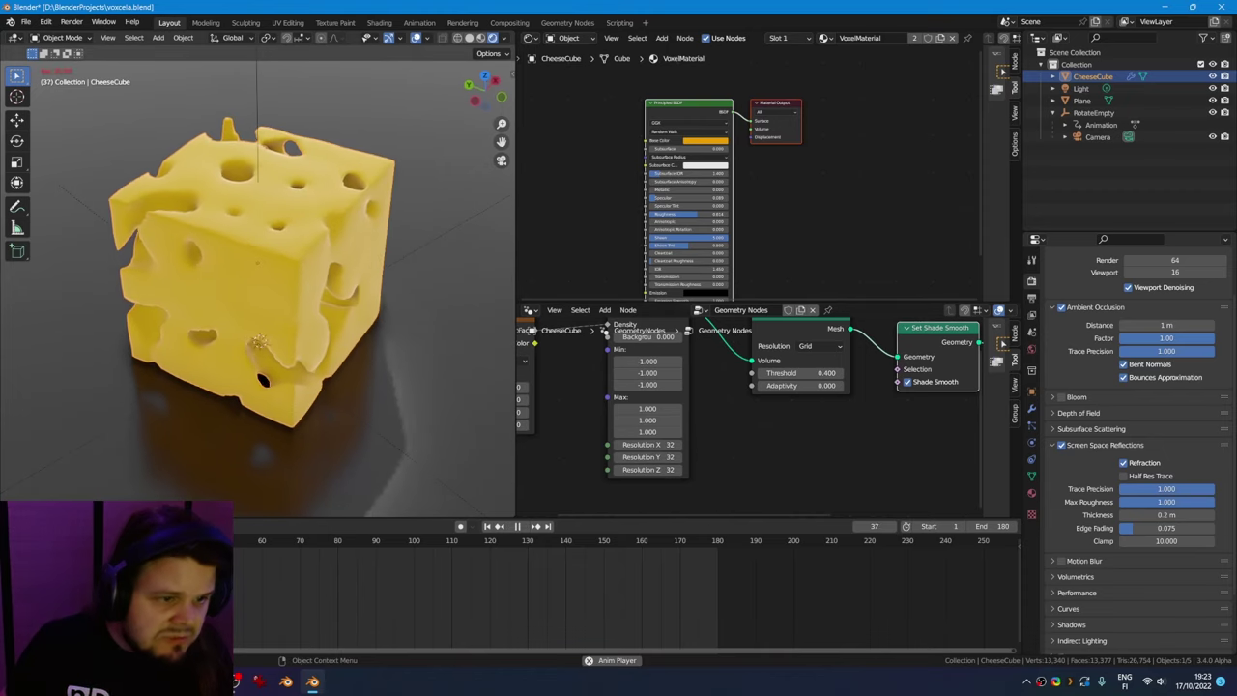
# Raise the Volume Cube's resolution to 64 on all three axes
pyautogui.click(645, 444)
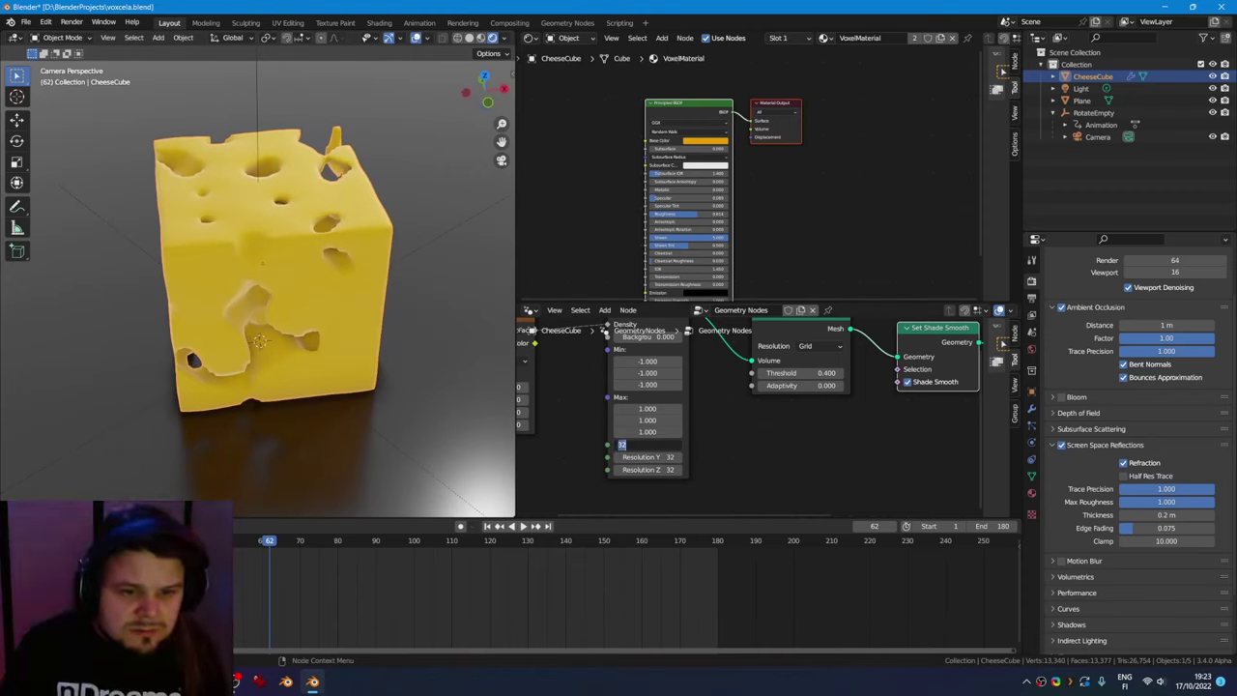
pyautogui.write('64')
pyautogui.press('Return')
pyautogui.click(645, 457)
pyautogui.write('64')
pyautogui.press('Return')
pyautogui.click(645, 469)
pyautogui.write('64')
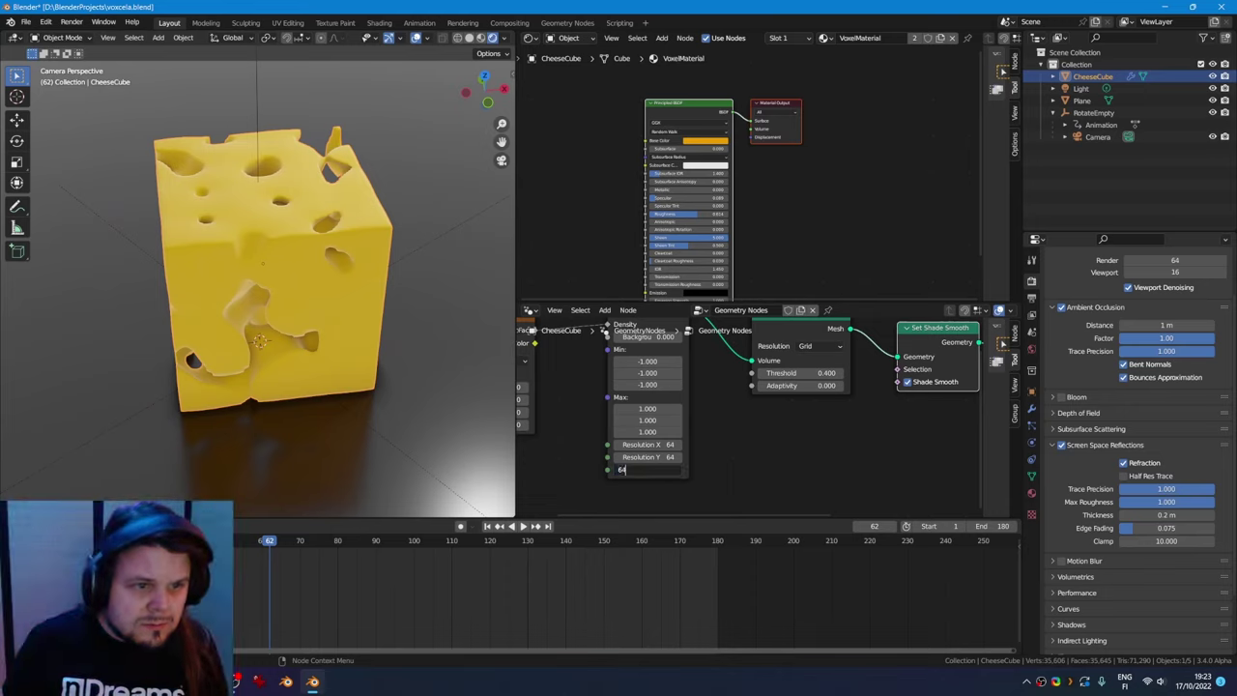
pyautogui.press('Return')
# Try a Volume Cube resolution of 128 on Z alone and on Y alone, undoing each change
pyautogui.click(645, 469)
pyautogui.write('12')
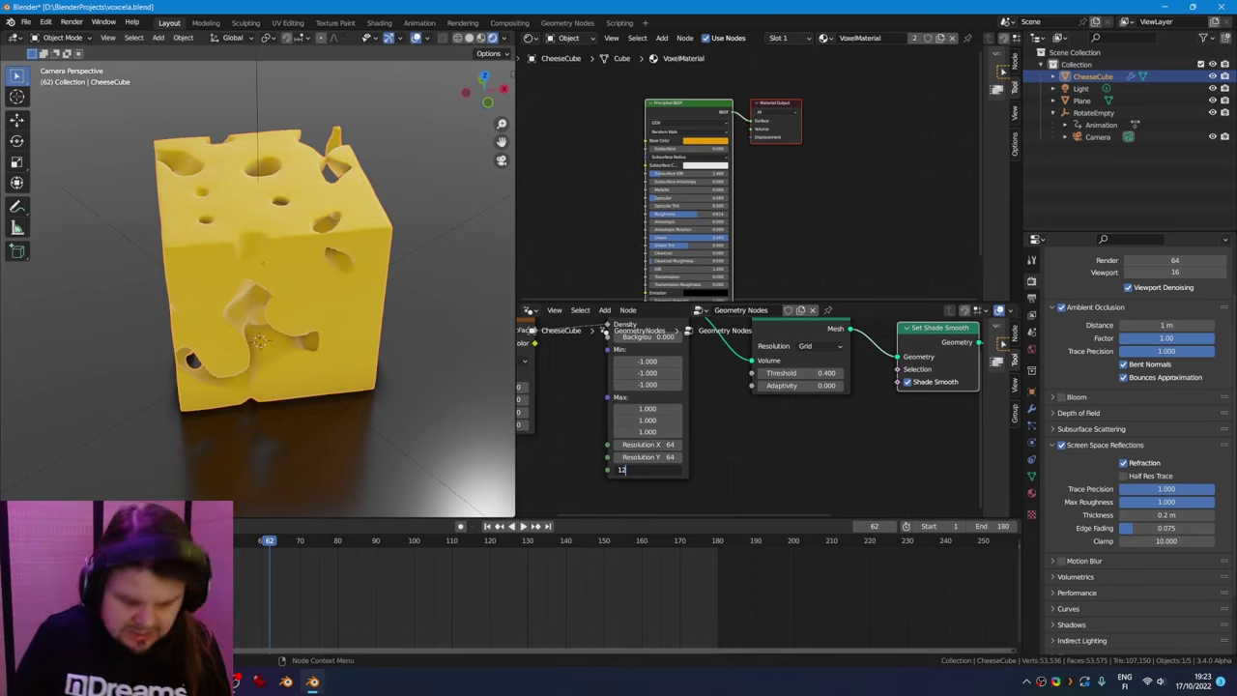
pyautogui.write('8')
pyautogui.press('Return')
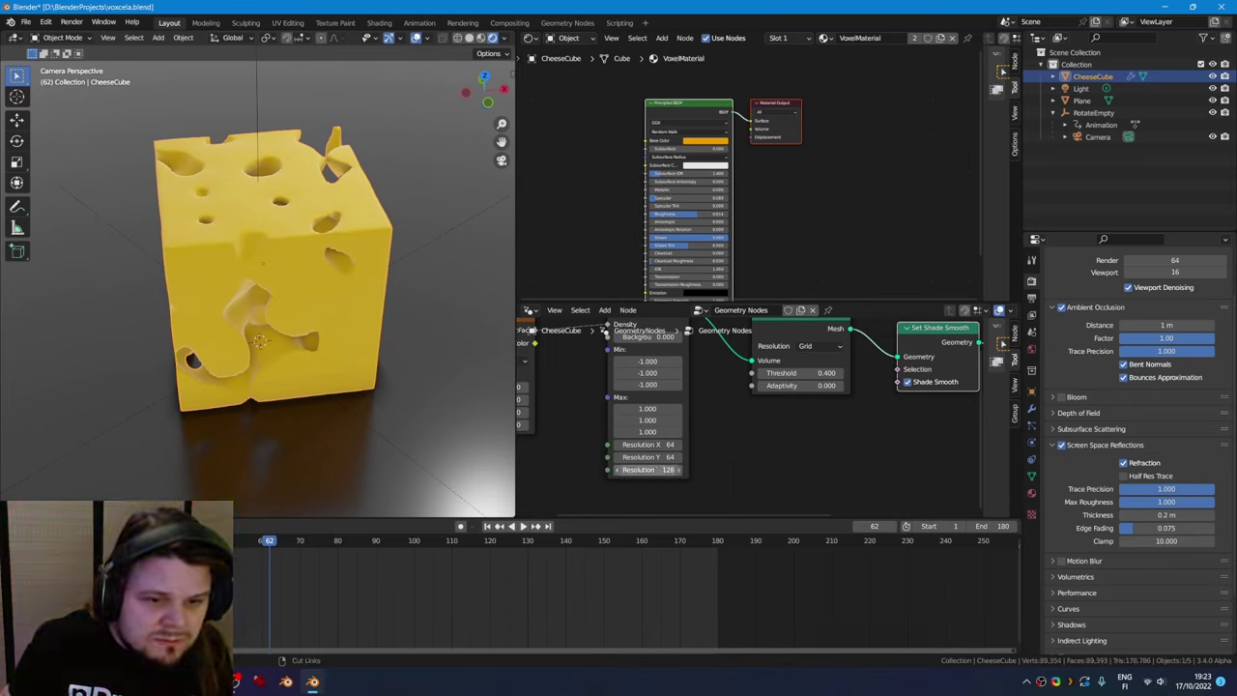
pyautogui.hotkey('ctrl', 'z')
pyautogui.click(657, 457)
pyautogui.write('128')
pyautogui.press('Return')
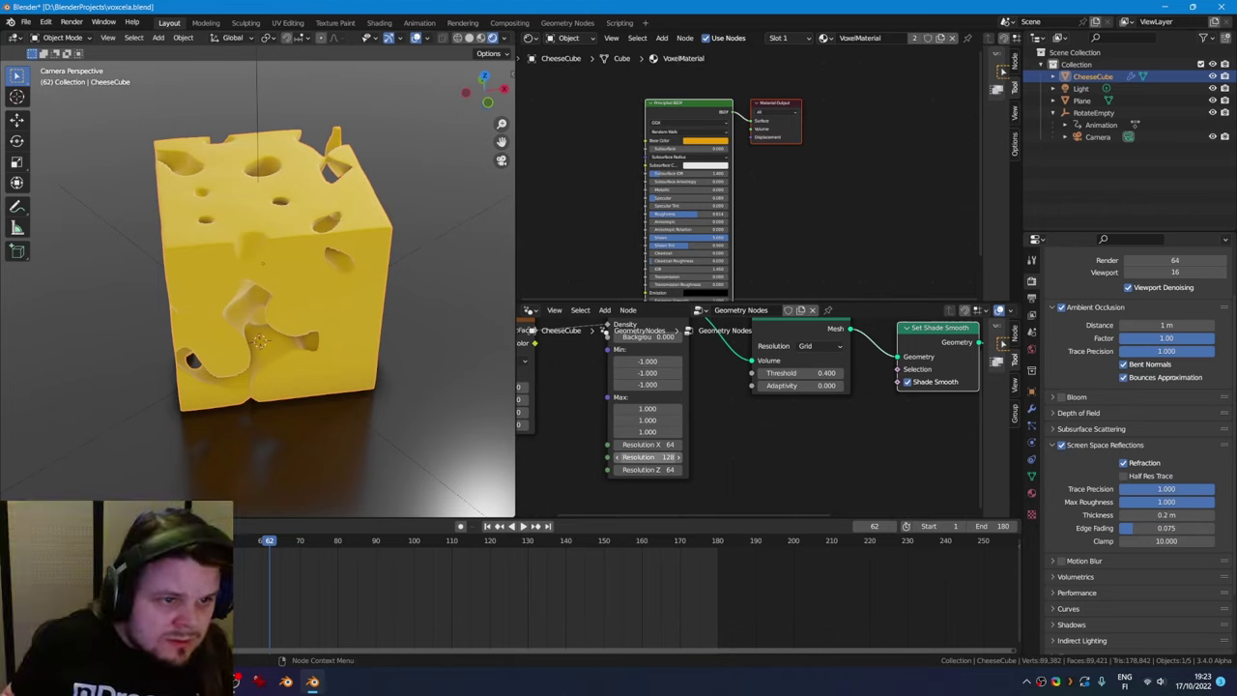
pyautogui.hotkey('ctrl', 'z')
# Set the Volume Cube's resolution to 128 on the X, Y and Z axes
pyautogui.click(651, 445)
pyautogui.write('128')
pyautogui.press('Return')
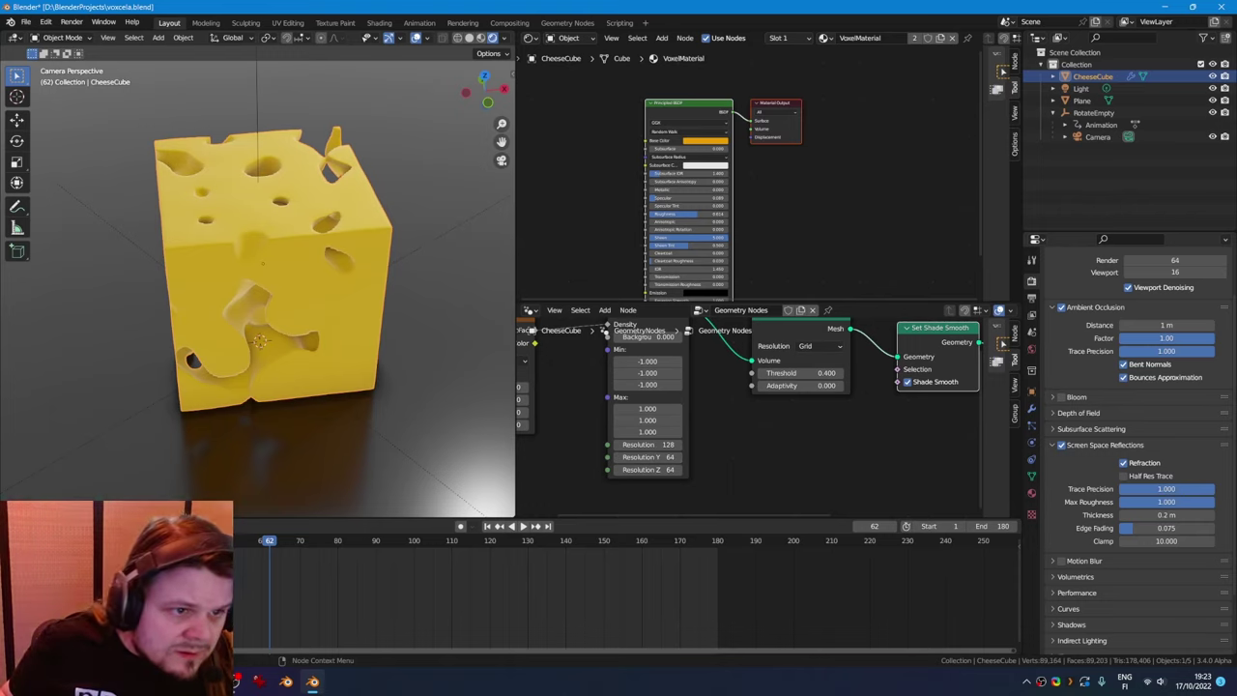
pyautogui.click(651, 457)
pyautogui.press('Return')
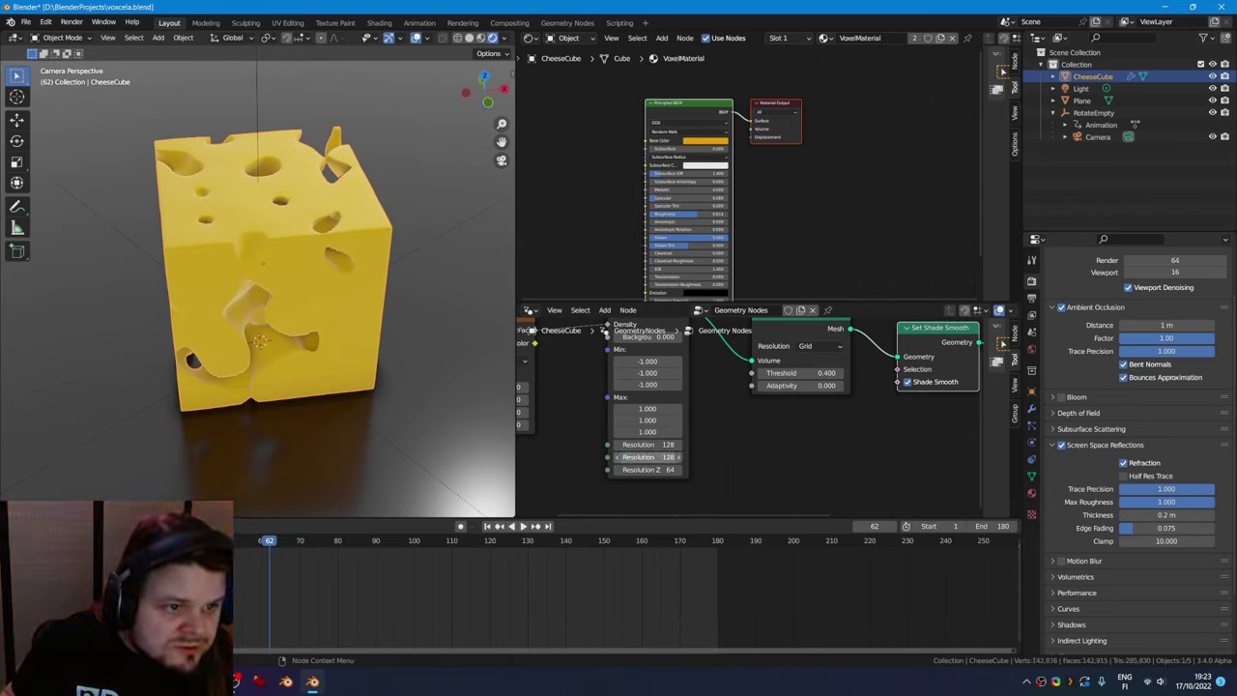
pyautogui.doubleClick(646, 470)
pyautogui.press('Return')
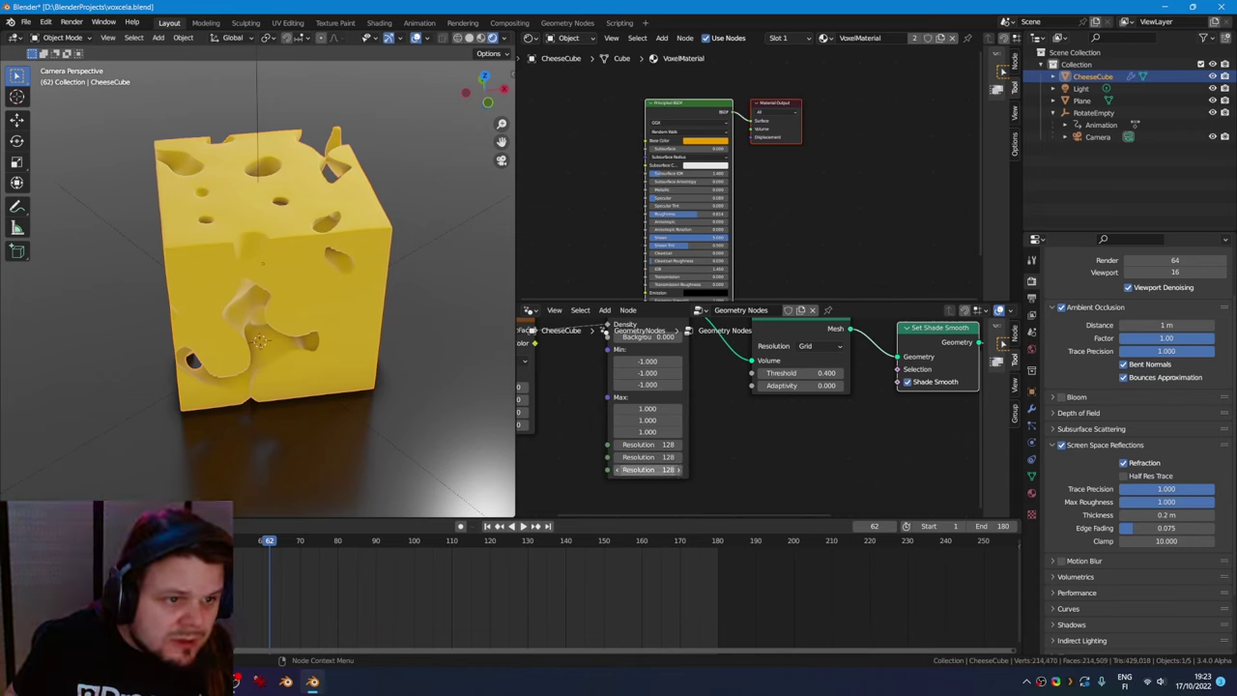
# Play the animation with the whole camera frame in view, and stop it after checking the rotating cheese cube
pyautogui.press('space')
pyautogui.press('KP_0')
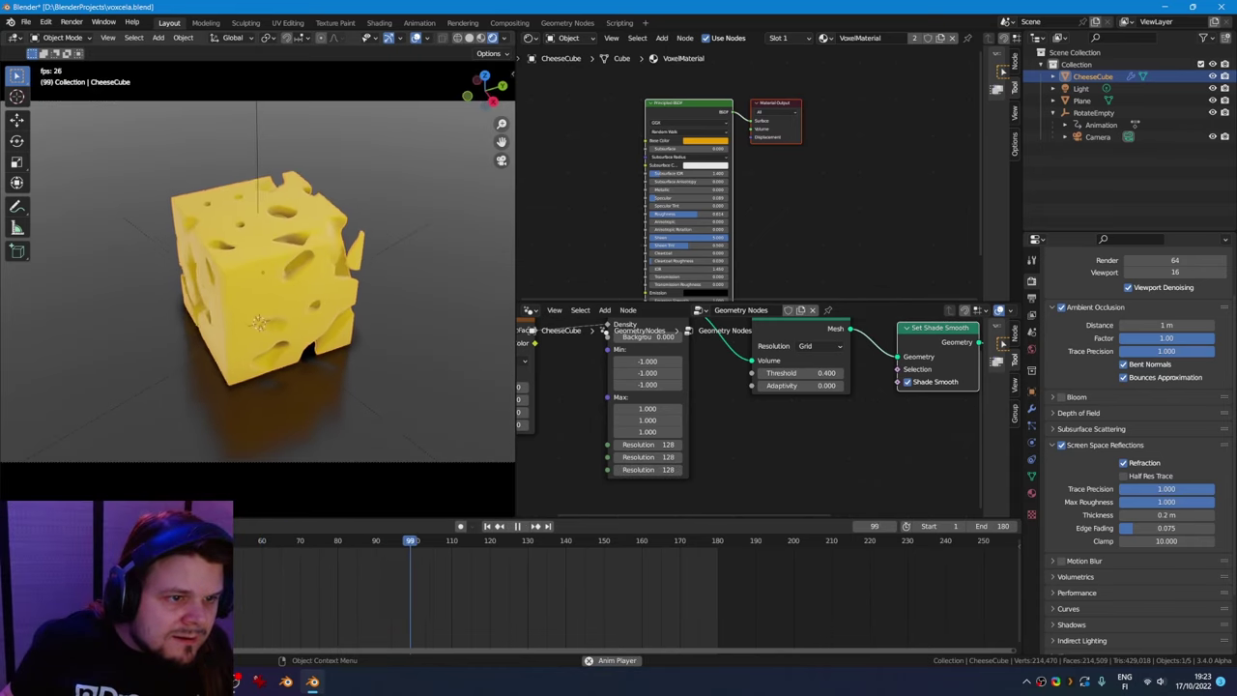
pyautogui.press('space')
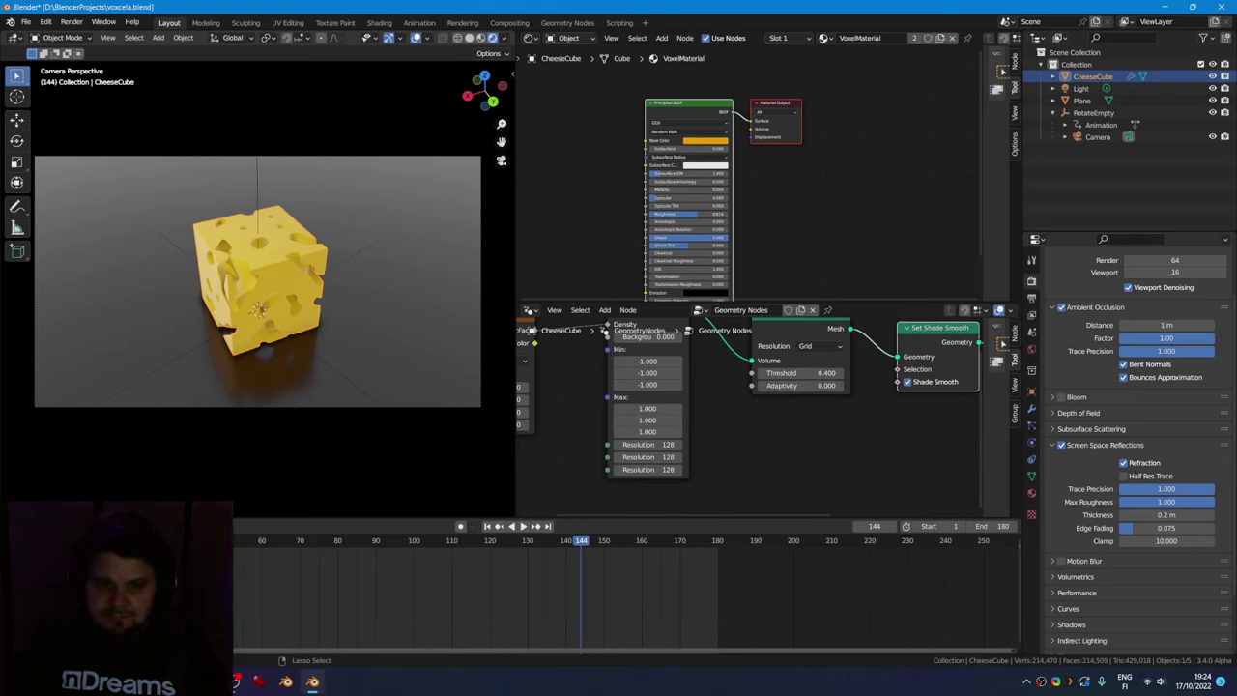
pyautogui.rightClick(701, 416)
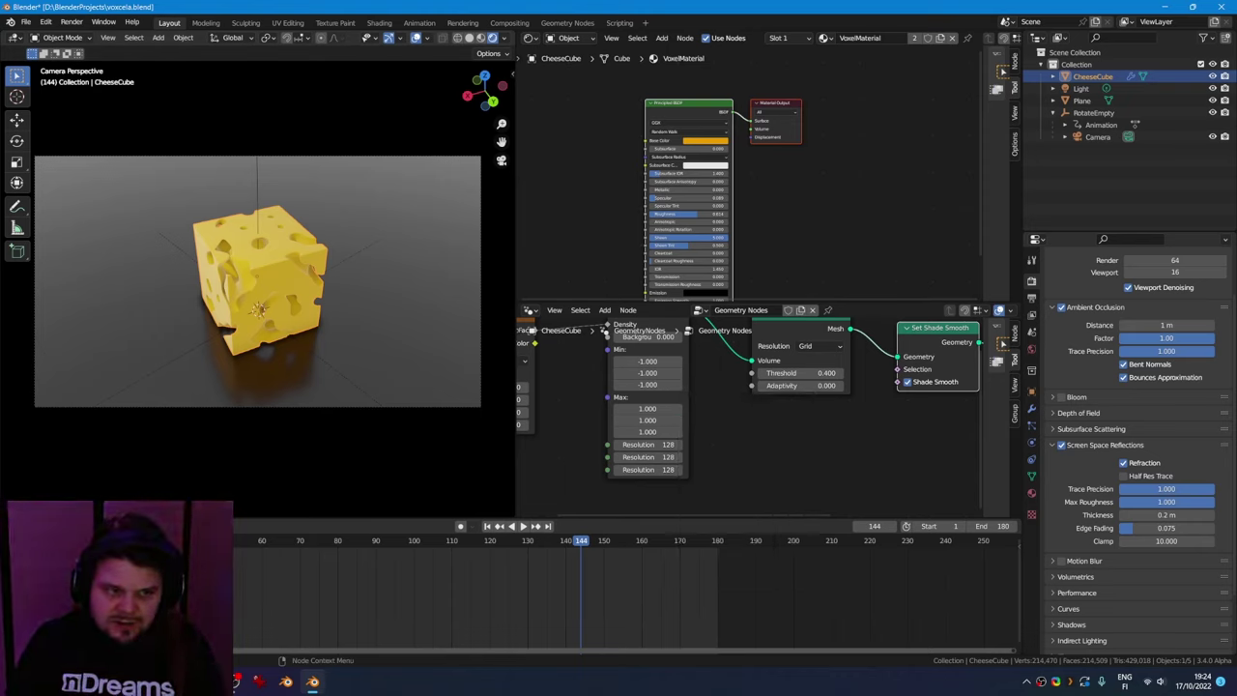
pyautogui.moveTo(831, 406); pyautogui.dragTo(538, 454, button='middle')
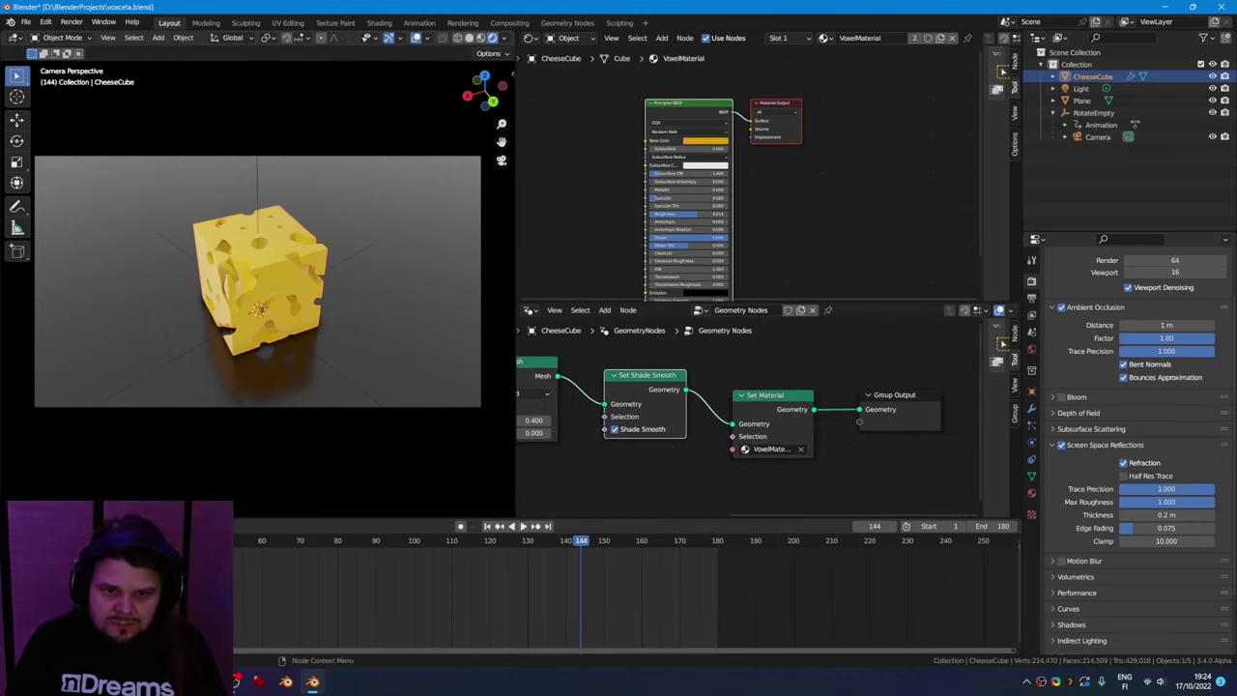
pyautogui.rightClick(725, 463)
pyautogui.hotkey('shift', 'a')
pyautogui.moveTo(583, 472)
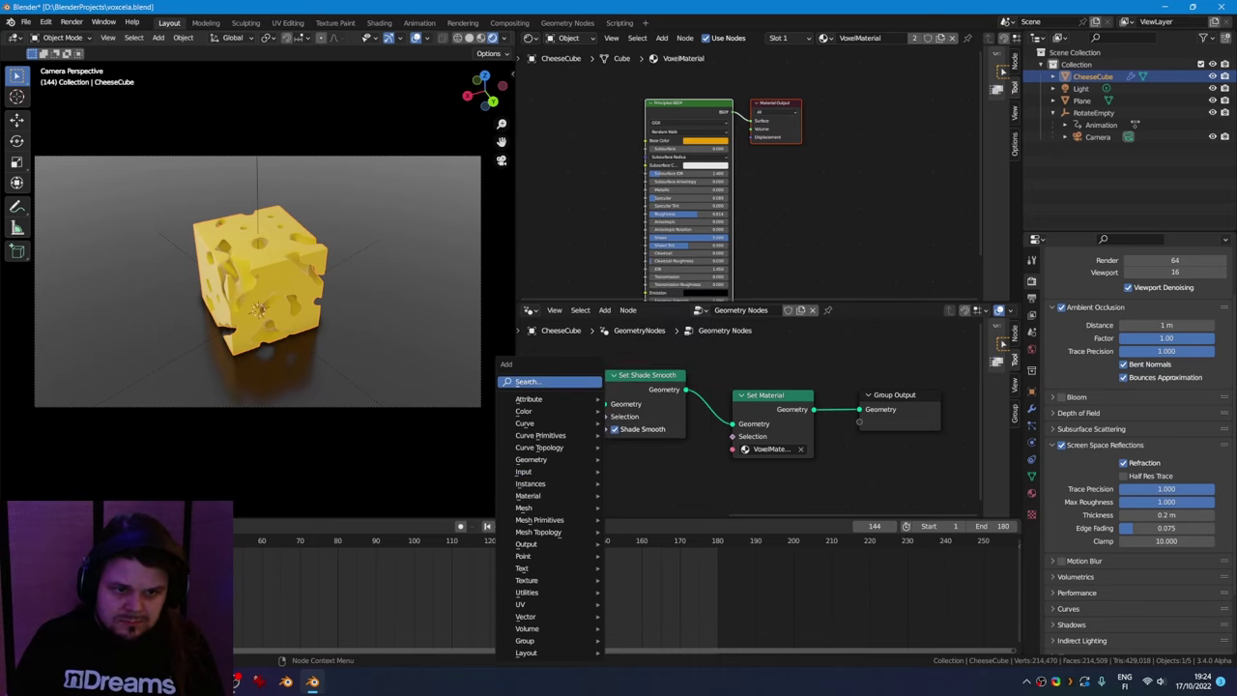
pyautogui.click(528, 382)
pyautogui.write('de')
pyautogui.press('BackSpace')
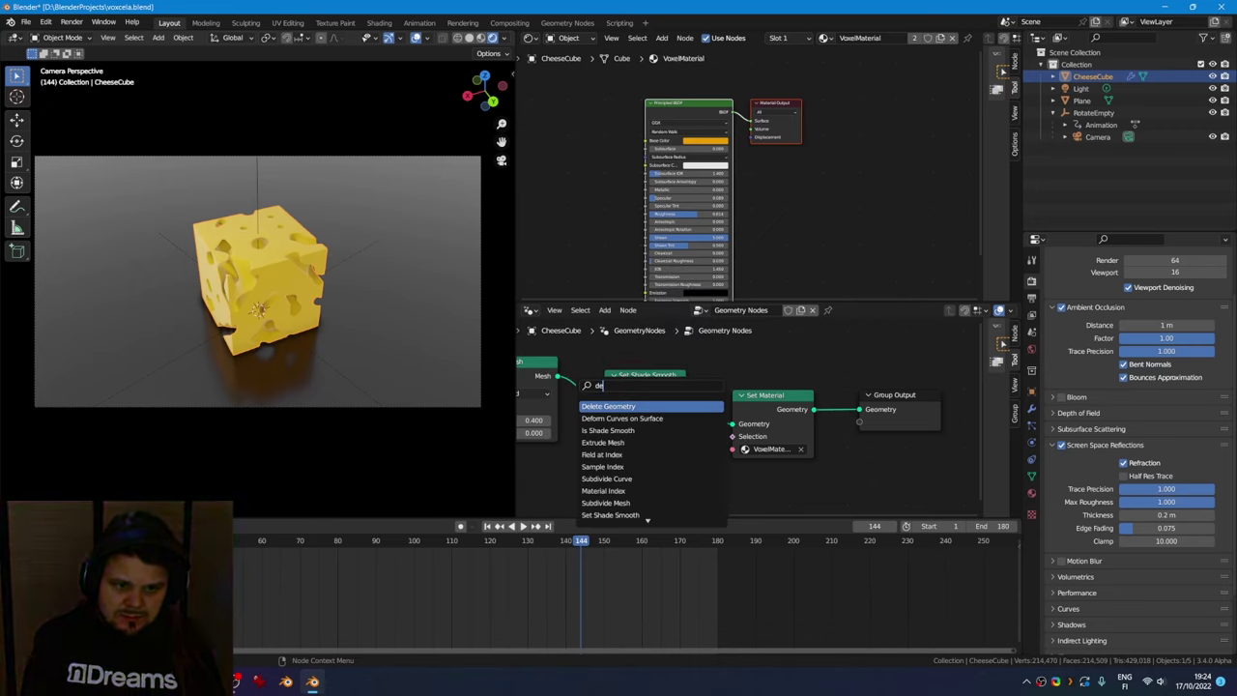
pyautogui.press('BackSpace')
pyautogui.press('BackSpace')
pyautogui.write('sim')
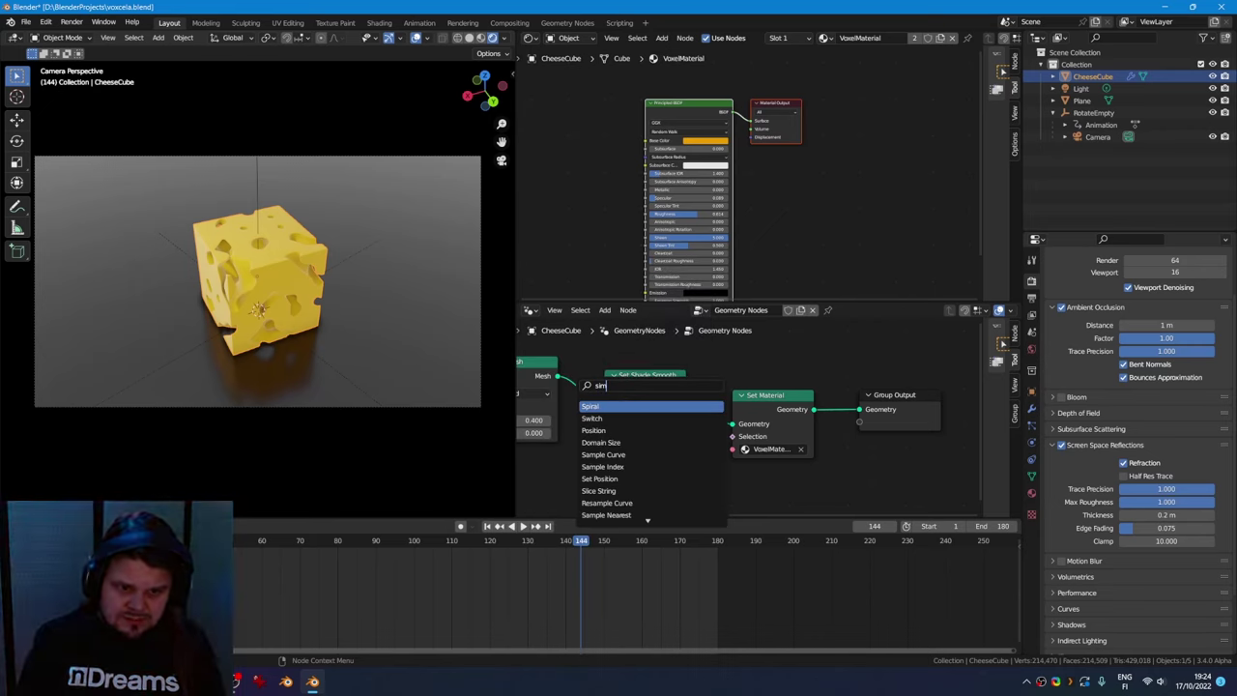
pyautogui.press('Escape')
# Play the animation to watch the rotating cheese cube, and stop it
pyautogui.moveTo(715, 464); pyautogui.dragTo(801, 475, button='middle')
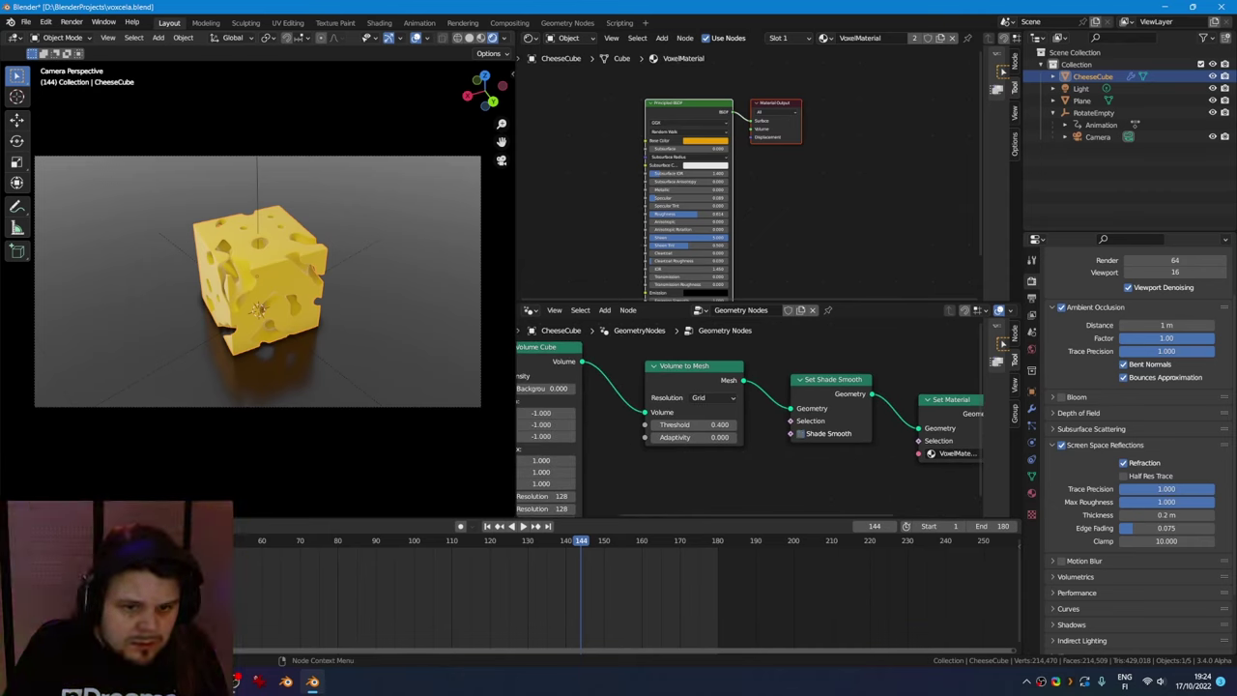
pyautogui.moveTo(715, 474); pyautogui.dragTo(906, 469, button='middle')
pyautogui.press('space')
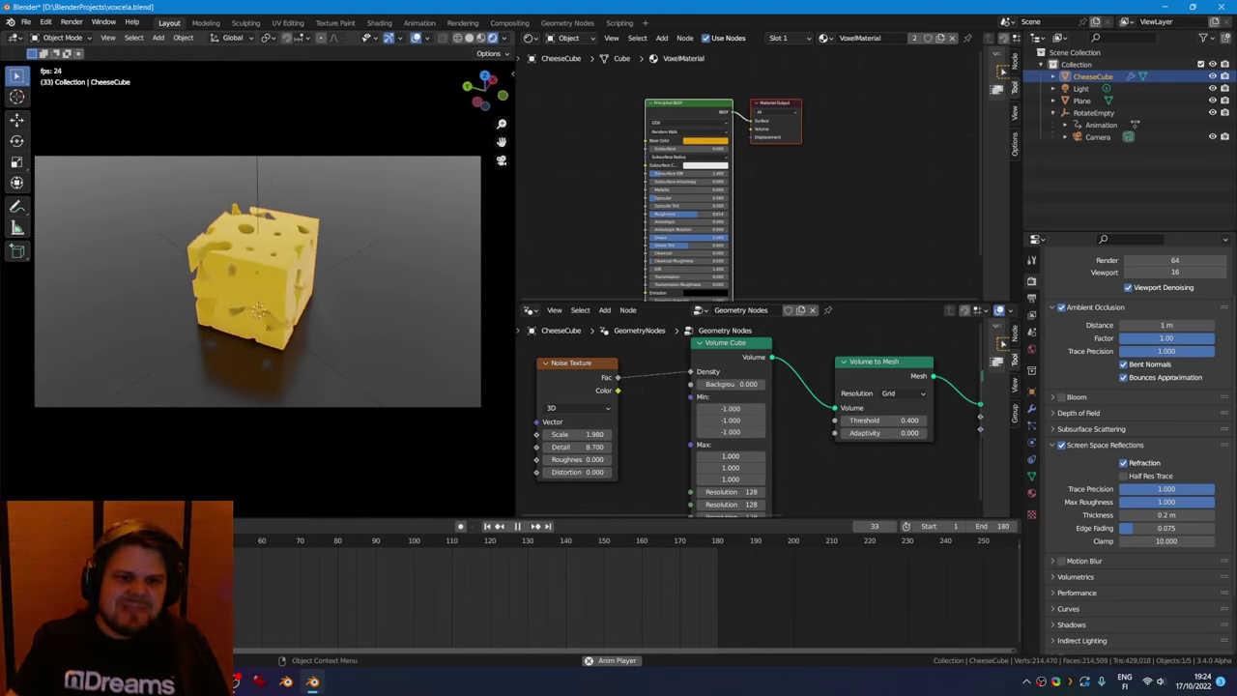
pyautogui.press('space')
# Add a UV Sphere node above the Noise Texture and Volume Cube nodes in the cheese's geometry node tree
pyautogui.moveTo(773, 425); pyautogui.dragTo(526, 456, button='middle')
pyautogui.moveTo(839, 412); pyautogui.dragTo(756, 416, button='middle')
pyautogui.scroll(-3, 757, 415)
pyautogui.moveTo(697, 456); pyautogui.dragTo(942, 512, button='middle')
pyautogui.moveTo(612, 355); pyautogui.dragTo(610, 395, button='middle')
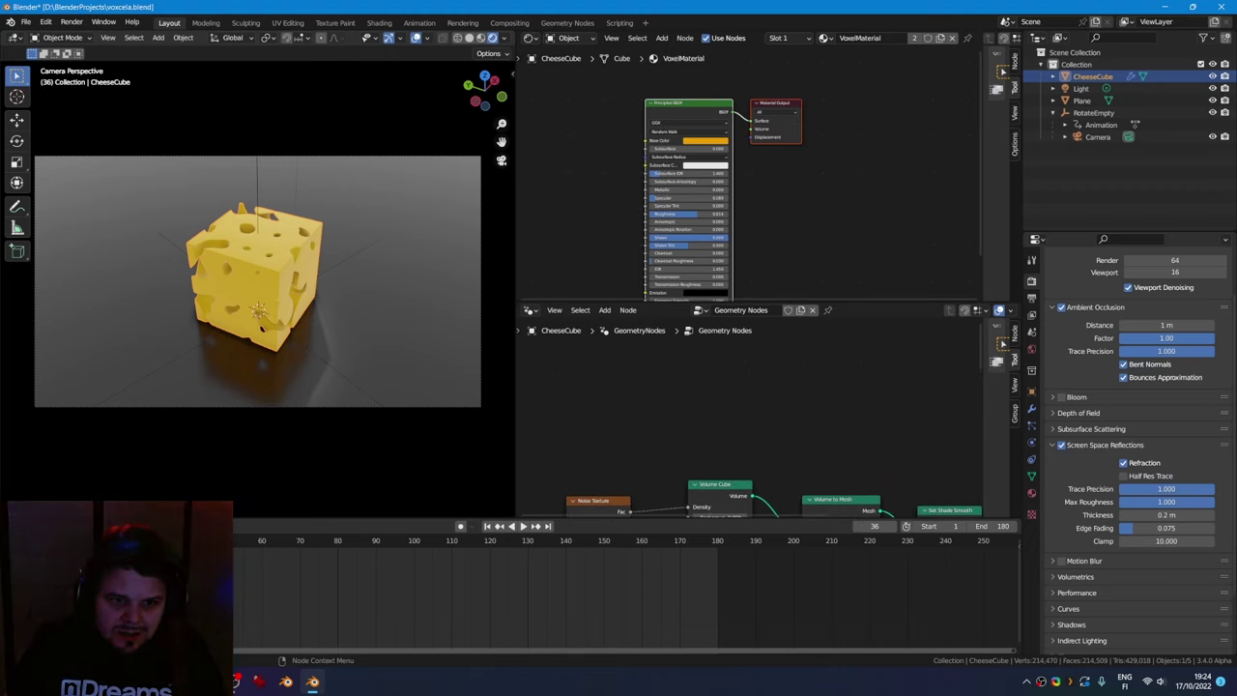
pyautogui.rightClick(609, 395)
pyautogui.press('Escape')
pyautogui.hotkey('shift', 'a')
pyautogui.click(616, 383)
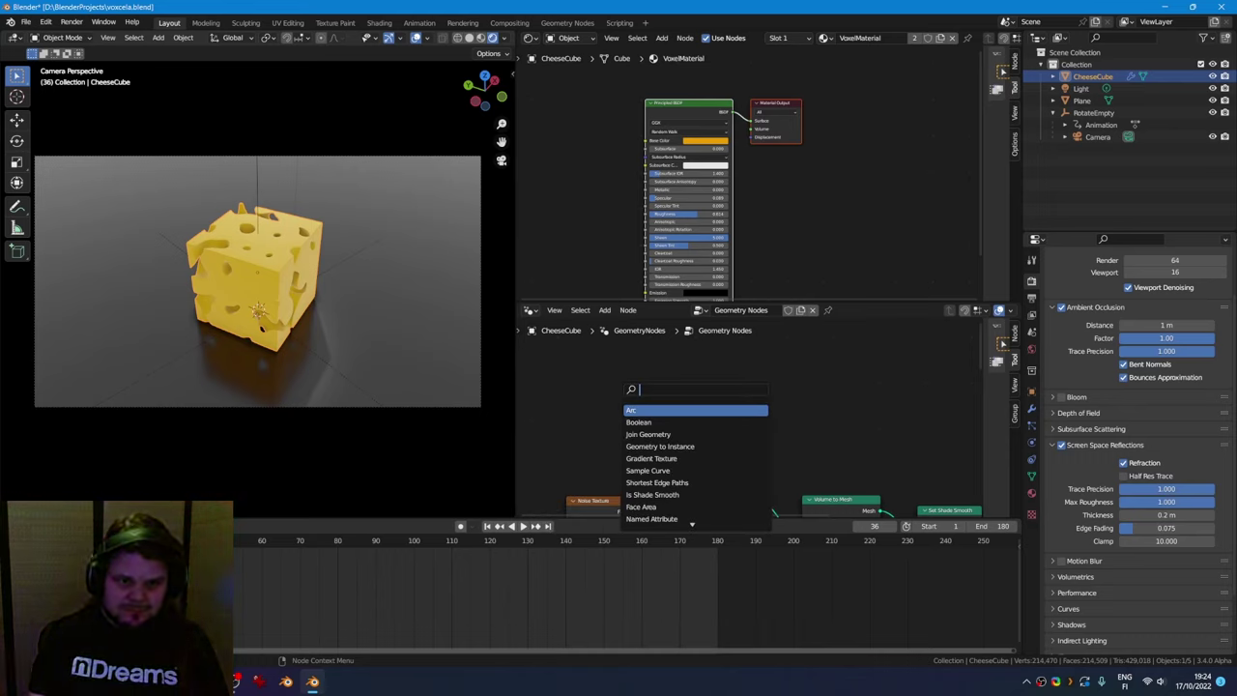
pyautogui.write('sphere')
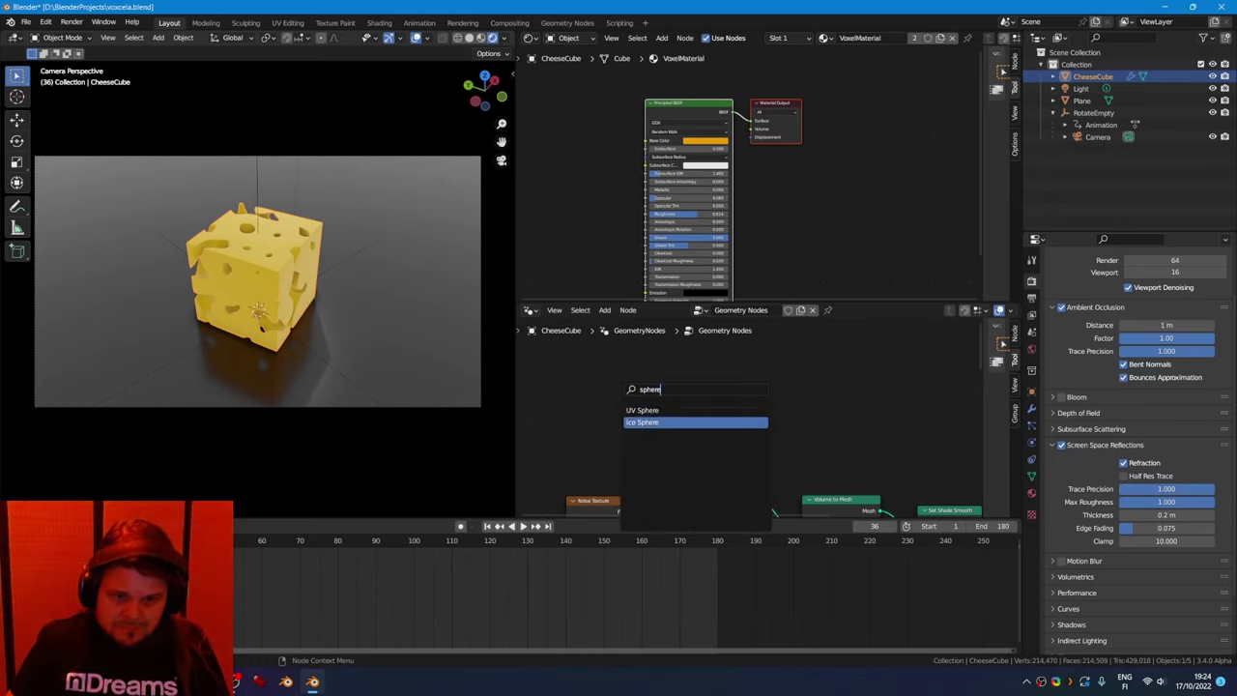
pyautogui.click(646, 408)
pyautogui.click(641, 401)
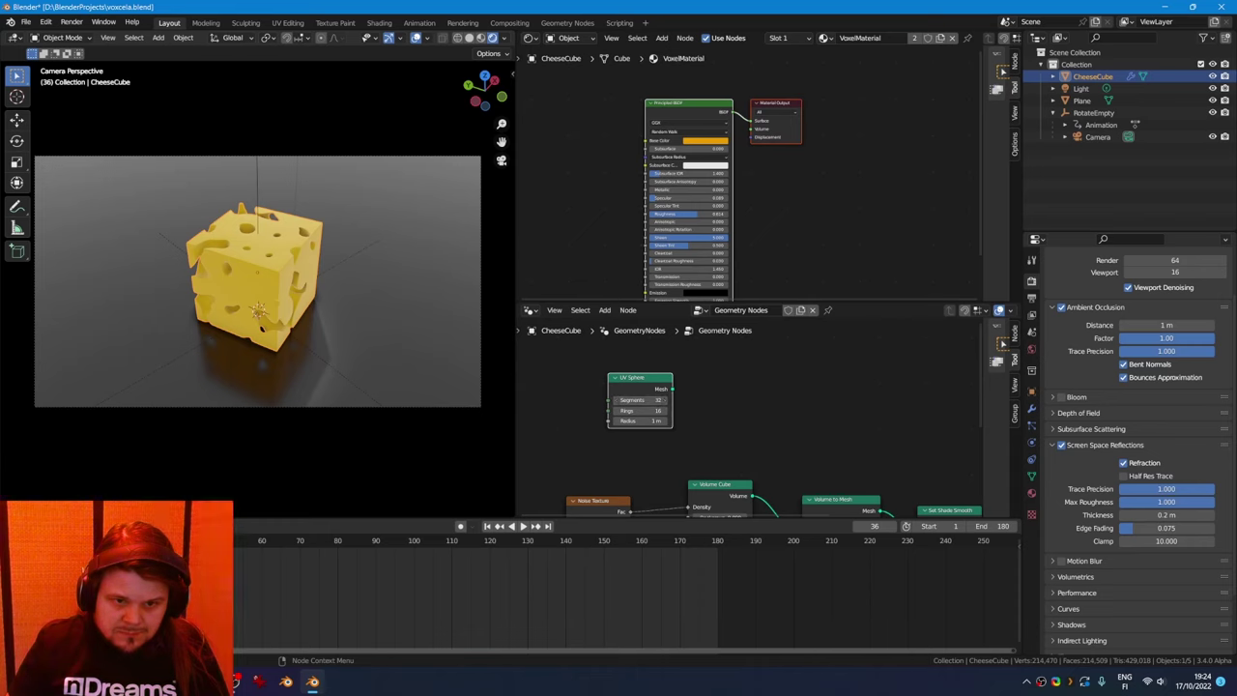
# Add a second material slot to CheeseCube with a new material named OliveMateria
pyautogui.moveTo(732, 416); pyautogui.dragTo(668, 409, button='middle')
pyautogui.click(1031, 493)
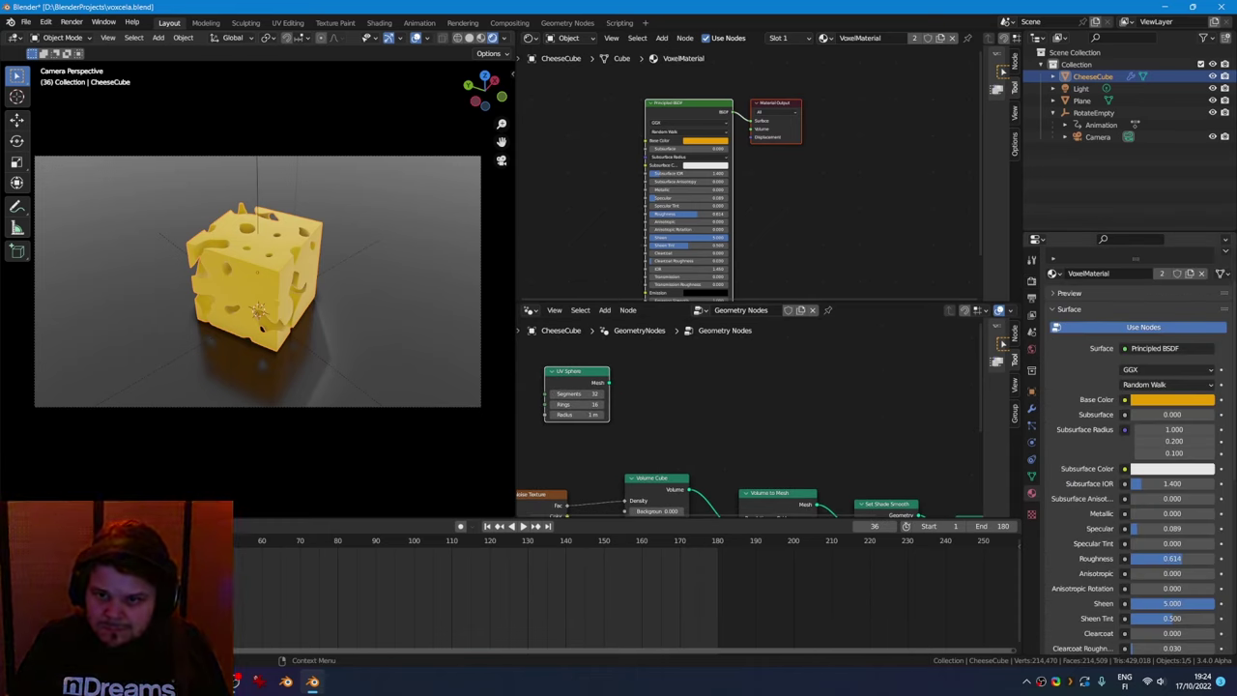
pyautogui.click(1225, 279)
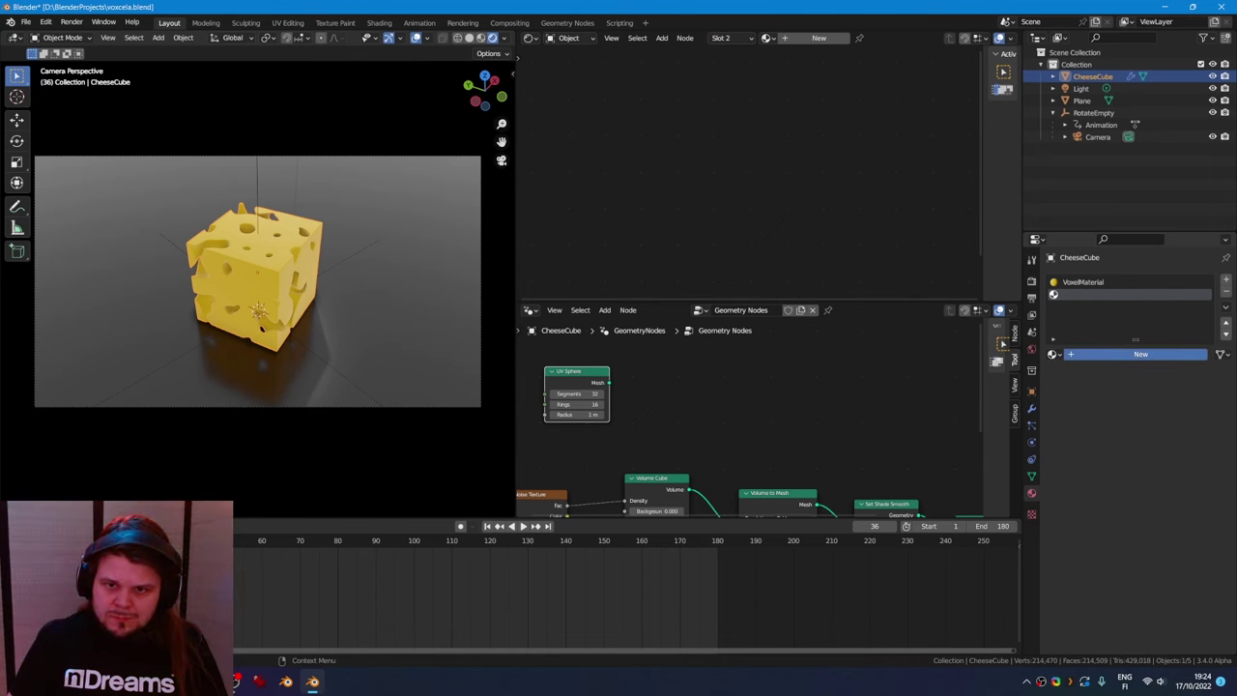
pyautogui.click(1141, 353)
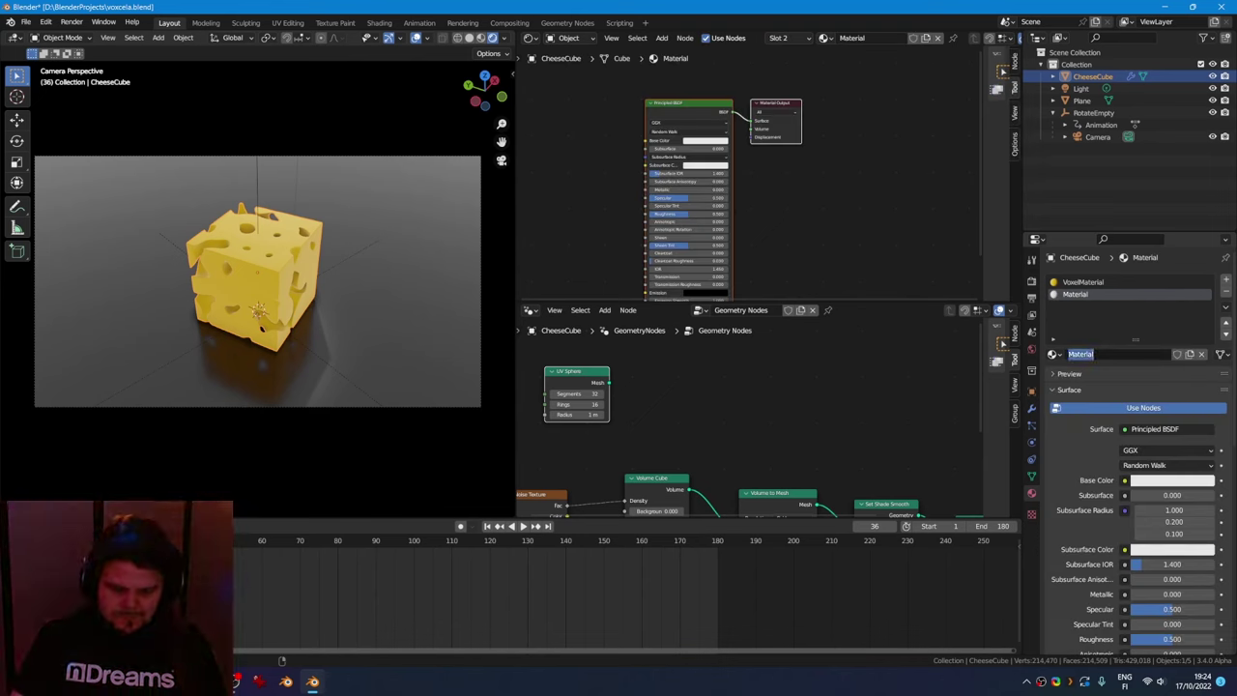
pyautogui.write('C')
pyautogui.write('liveMater')
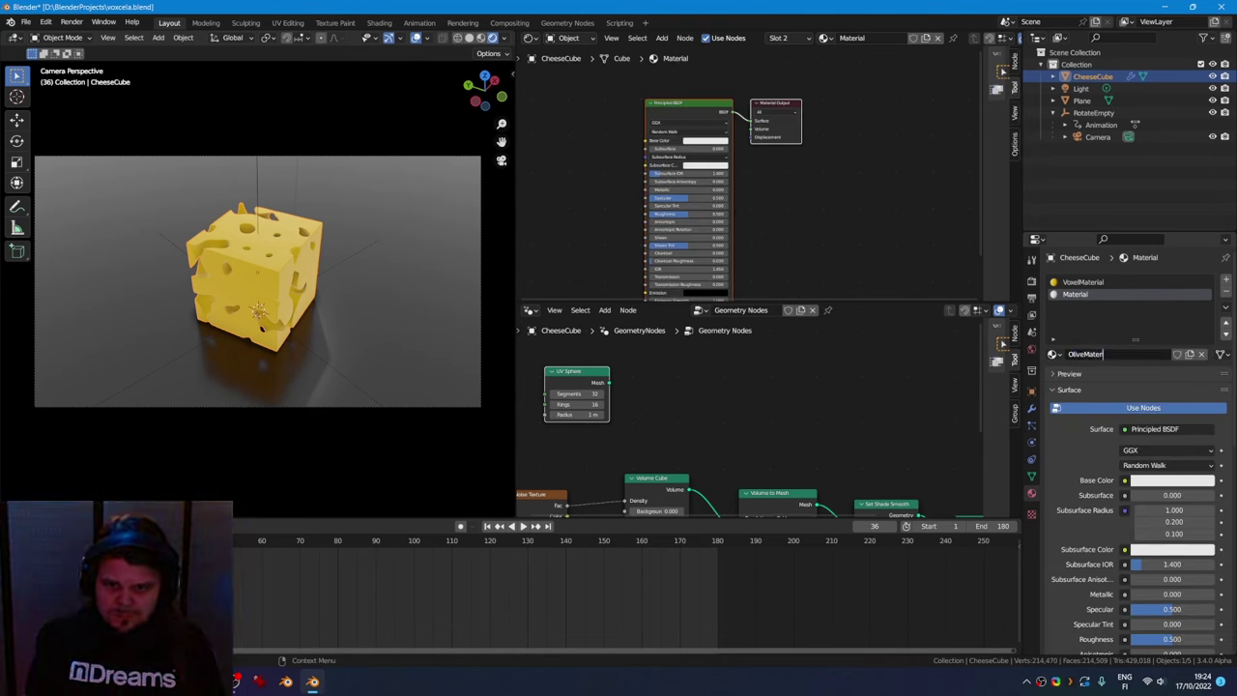
pyautogui.write('ia')
pyautogui.press('Return')
# Set OliveMateria's base color to a dark saturated green with hue about 0.338 and saturation about 0.99
pyautogui.click(1171, 479)
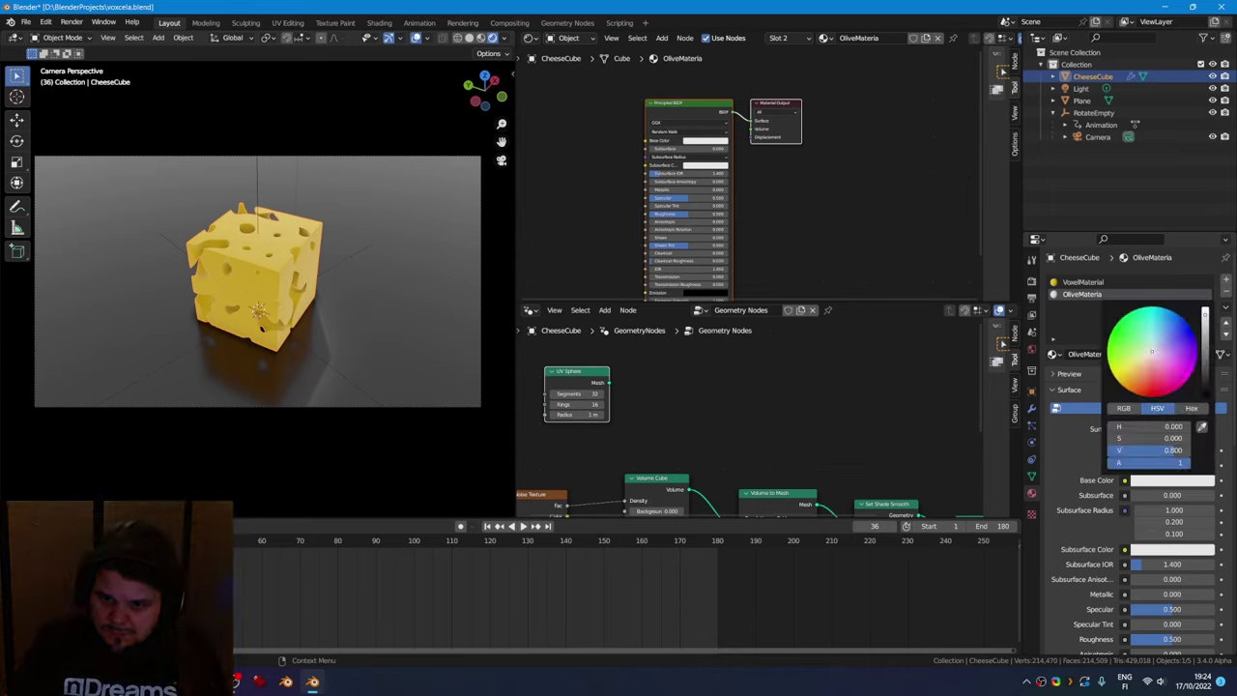
pyautogui.moveTo(1151, 351); pyautogui.dragTo(1118, 322)
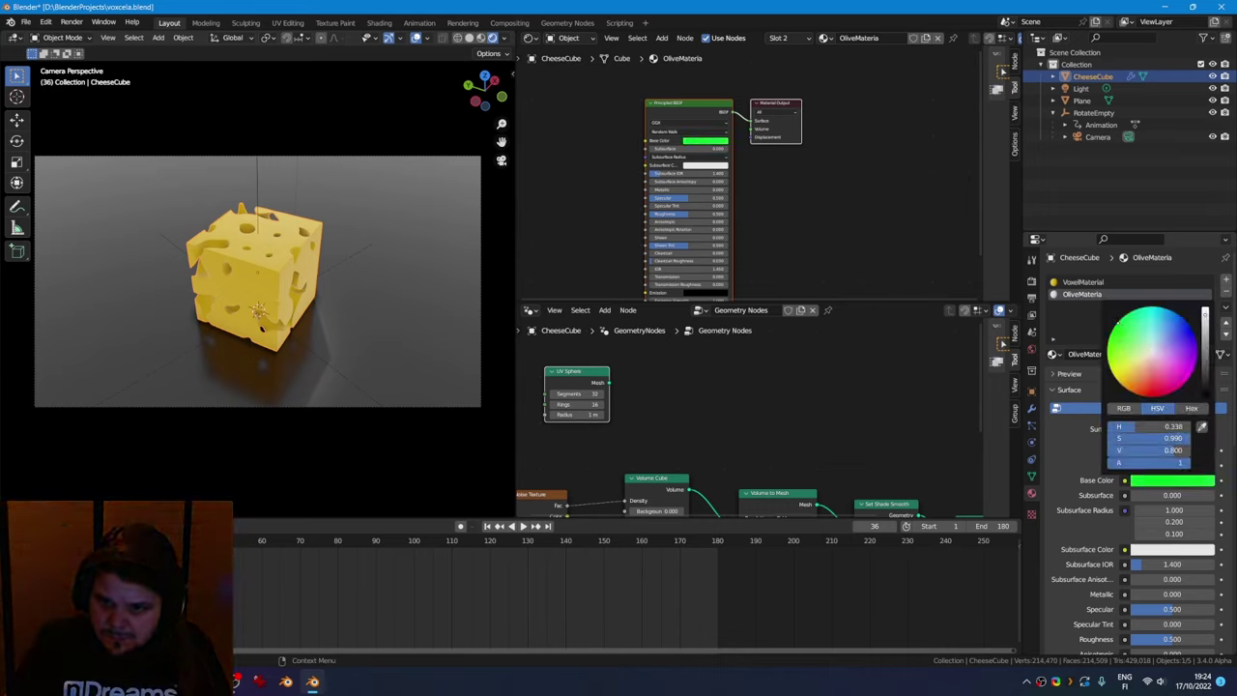
pyautogui.moveTo(1205, 314); pyautogui.dragTo(1205, 349)
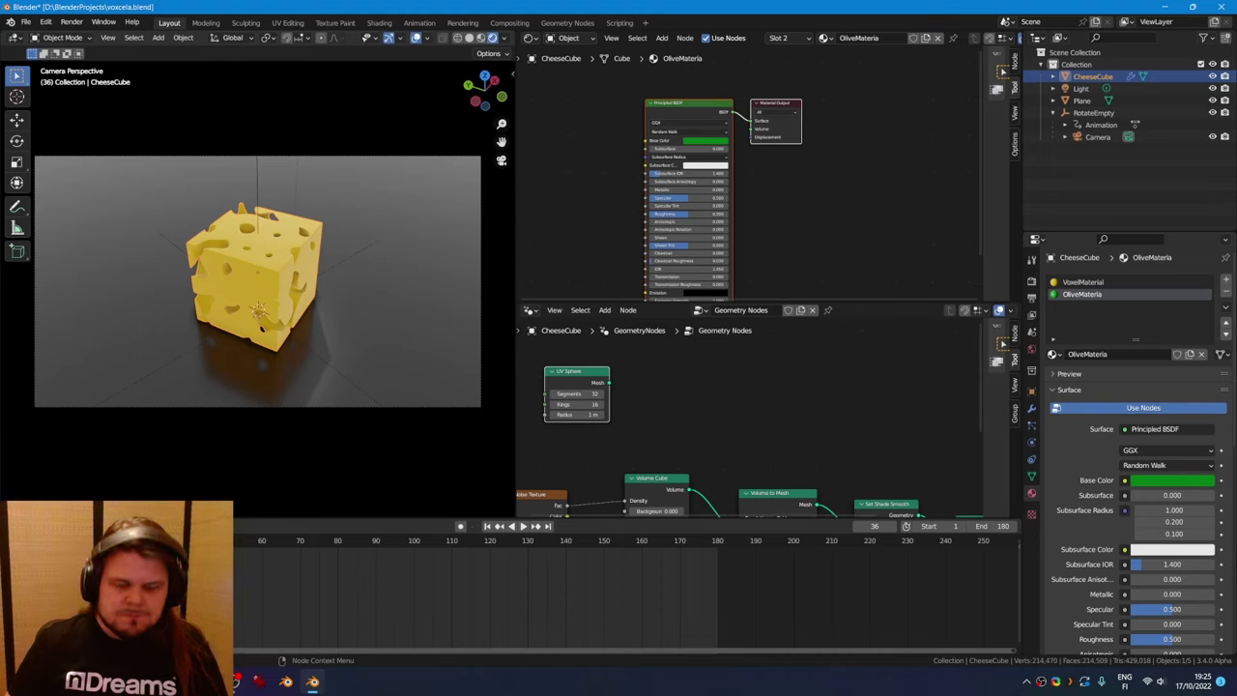
# Add a Join Geometry node and place it above the Group Output node
pyautogui.rightClick(718, 393)
pyautogui.click(758, 385)
pyautogui.click(759, 382)
pyautogui.hotkey('shift', 'a')
pyautogui.click(759, 381)
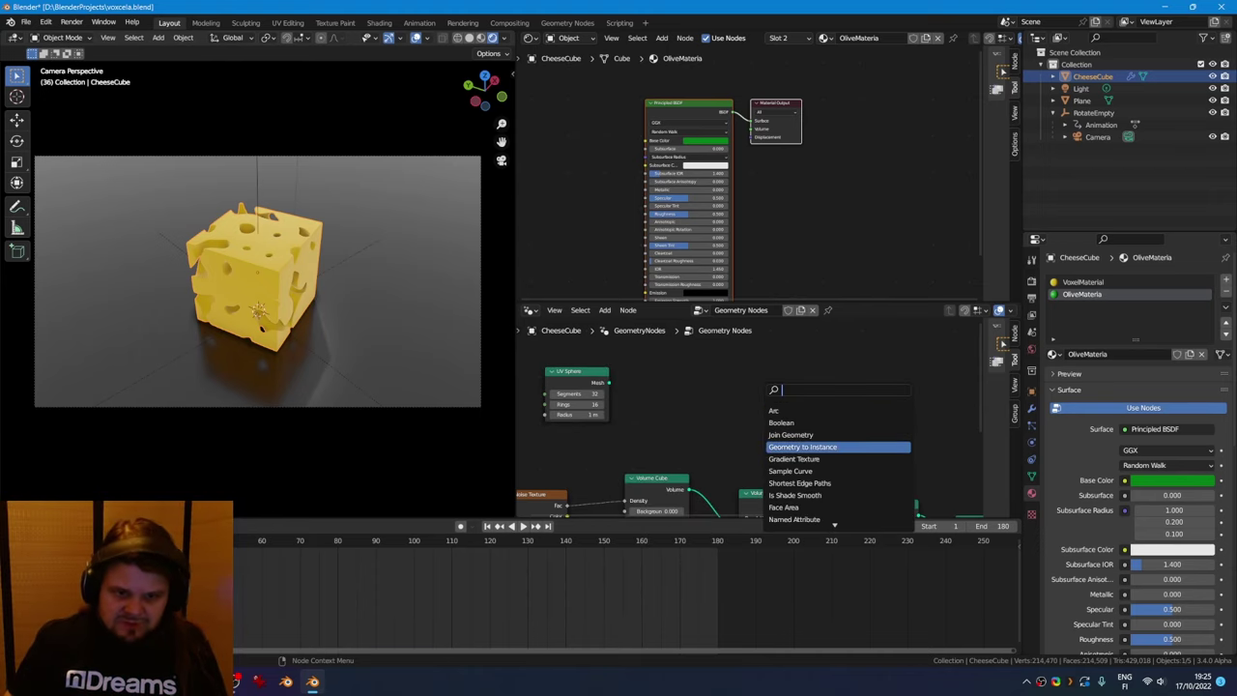
pyautogui.write('join')
pyautogui.press('Down')
pyautogui.press('Return')
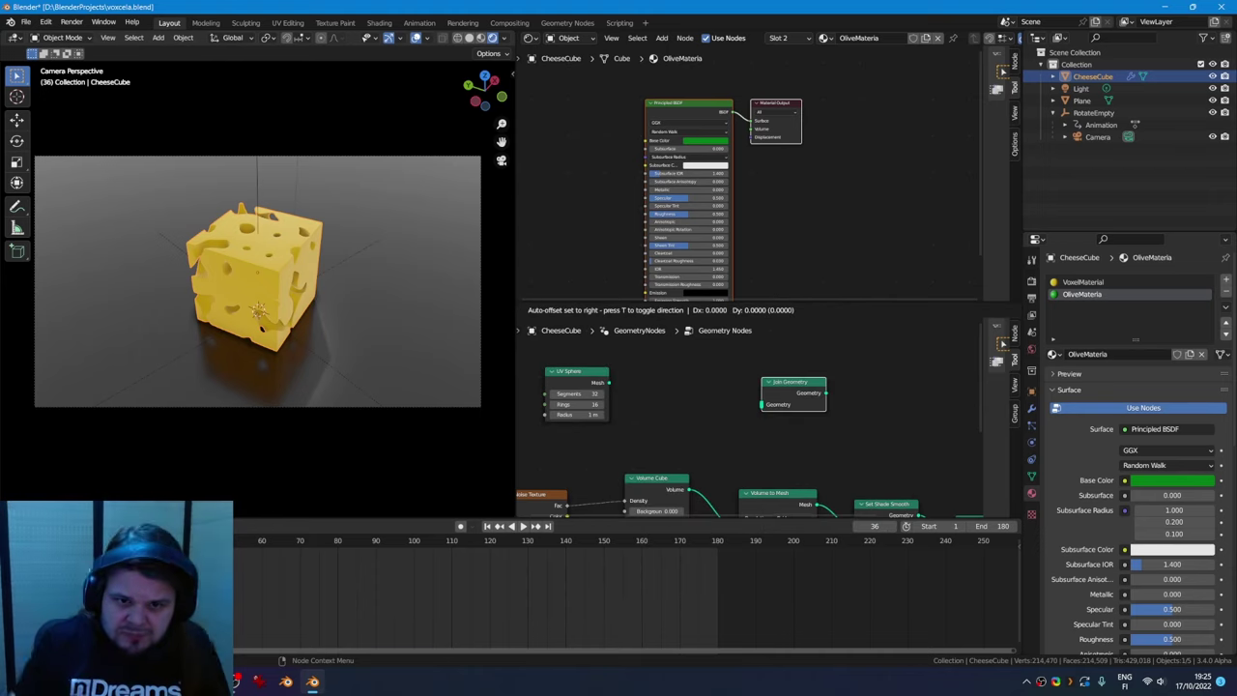
pyautogui.click(836, 369)
pyautogui.moveTo(835, 368); pyautogui.dragTo(728, 313, button='middle')
pyautogui.scroll(-1, 746, 427)
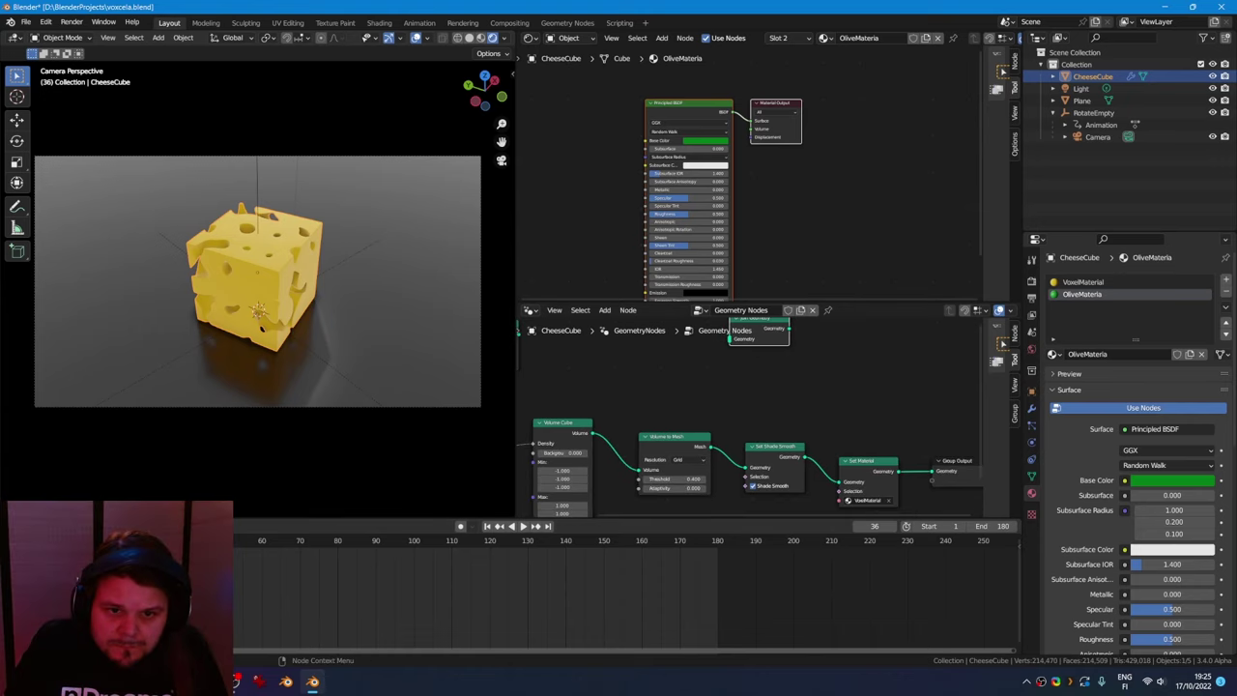
pyautogui.moveTo(745, 427); pyautogui.dragTo(687, 445, button='middle')
pyautogui.click(868, 427)
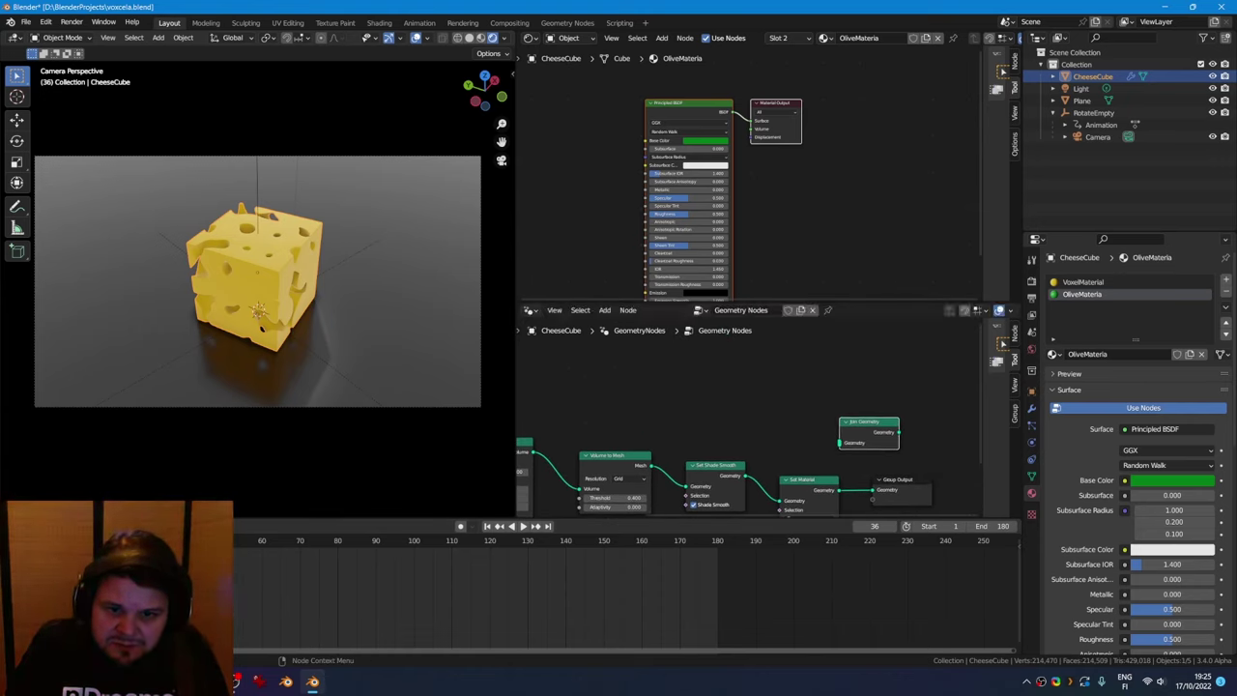
# Feed the UV Sphere's mesh into Join Geometry and insert that node between Set Material and Group Output
pyautogui.moveTo(837, 490); pyautogui.dragTo(837, 423)
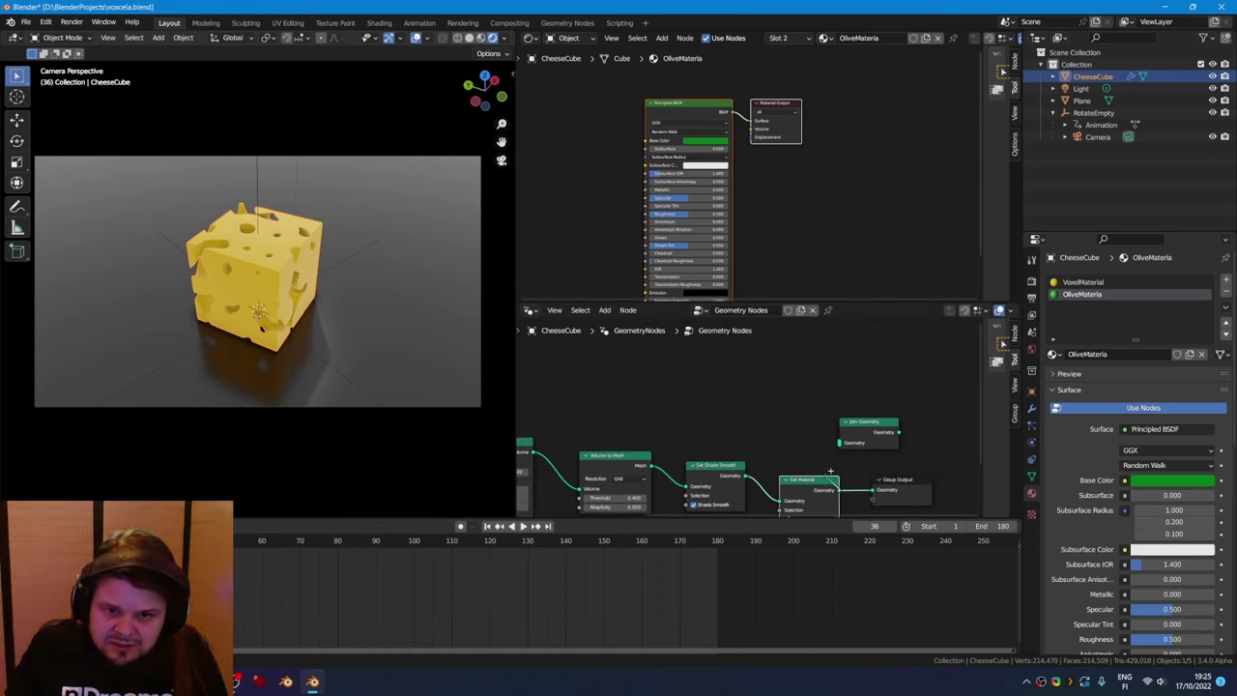
pyautogui.moveTo(829, 471); pyautogui.dragTo(927, 490, button='middle')
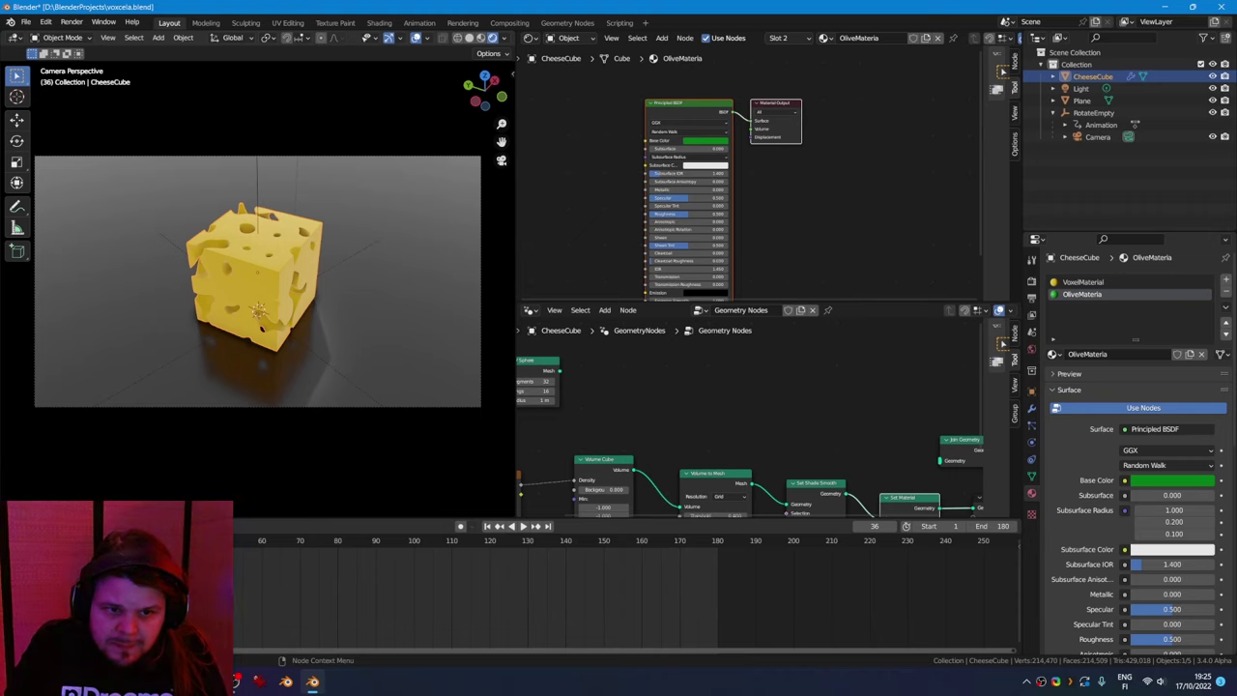
pyautogui.moveTo(559, 371); pyautogui.dragTo(940, 461)
pyautogui.moveTo(940, 461); pyautogui.dragTo(835, 436, button='middle')
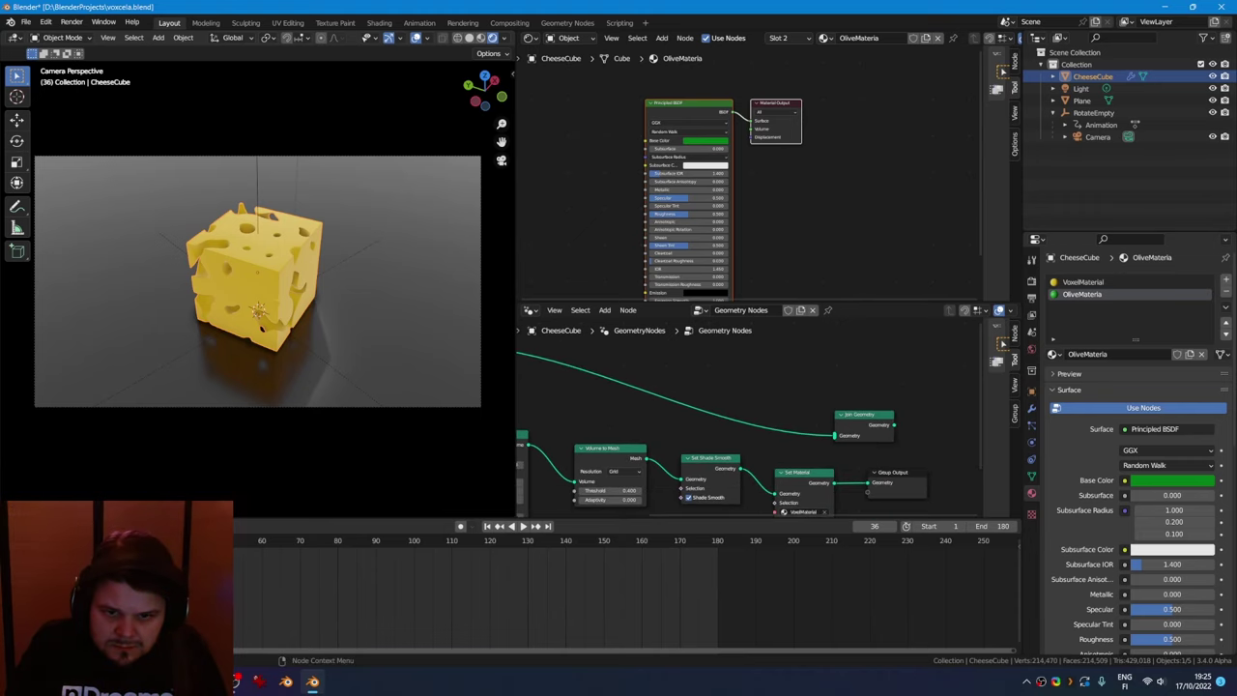
pyautogui.moveTo(893, 426); pyautogui.dragTo(957, 483)
pyautogui.moveTo(834, 482); pyautogui.dragTo(878, 467)
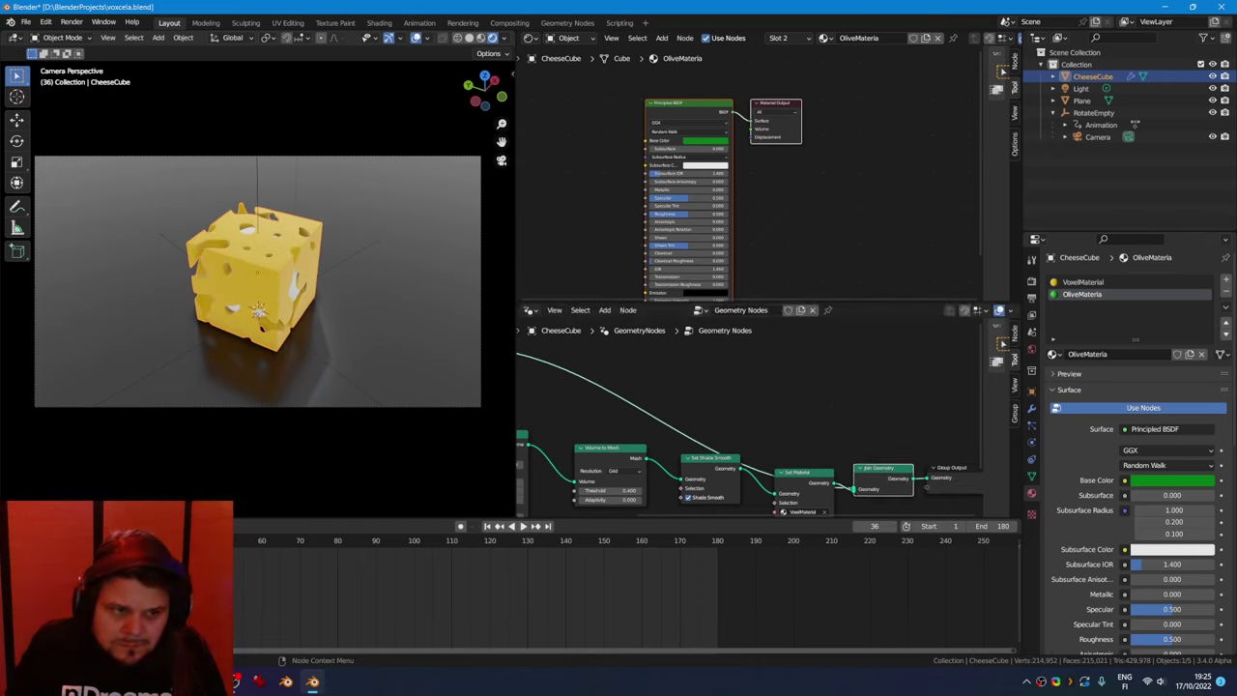
# Reduce the UV Sphere's radius so the sphere fits entirely inside the cheese cube
pyautogui.moveTo(811, 425); pyautogui.dragTo(957, 453, button='middle')
pyautogui.moveTo(628, 482); pyautogui.dragTo(746, 511, button='middle')
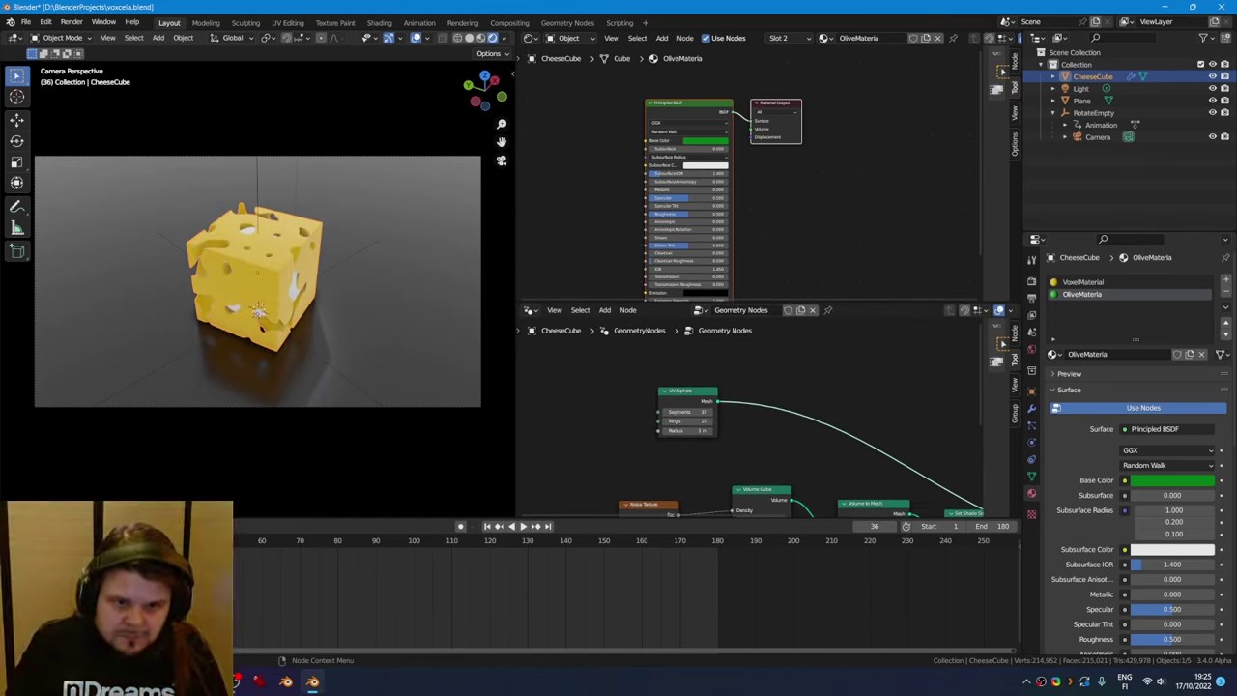
pyautogui.rightClick(745, 442)
pyautogui.rightClick(788, 374)
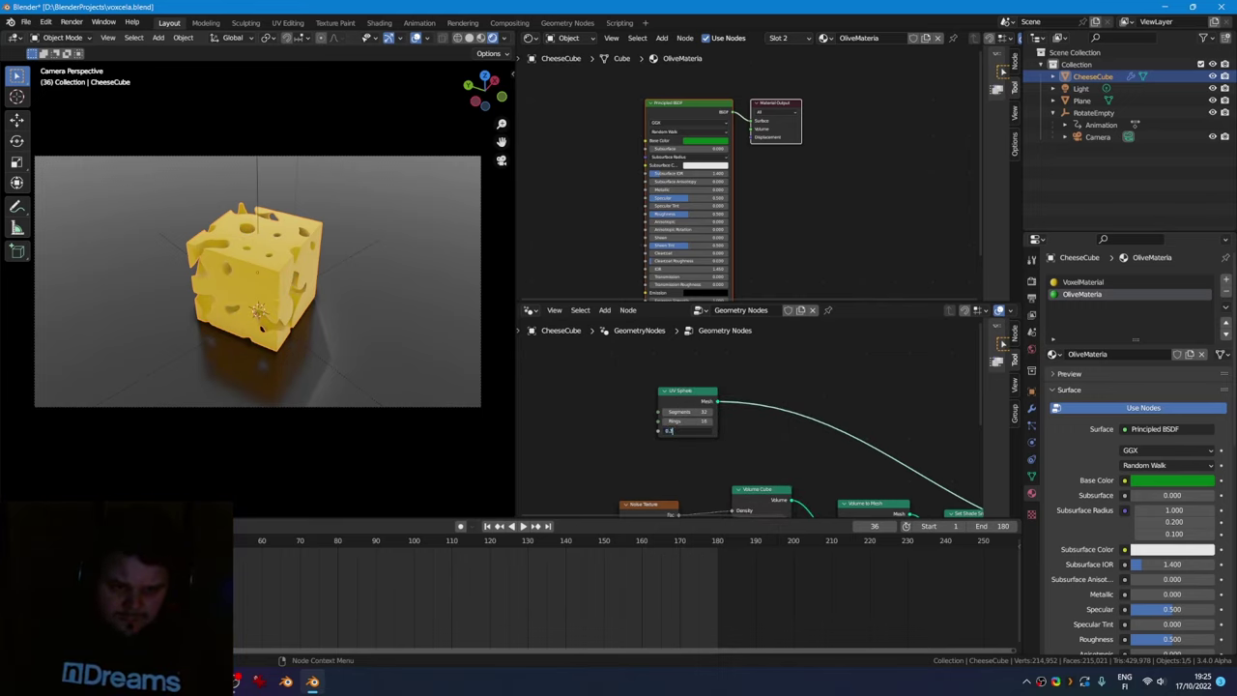
# Insert a Set Material node between UV Sphere and Join Geometry, assign OliveMateria, and leave space before it
pyautogui.rightClick(720, 372)
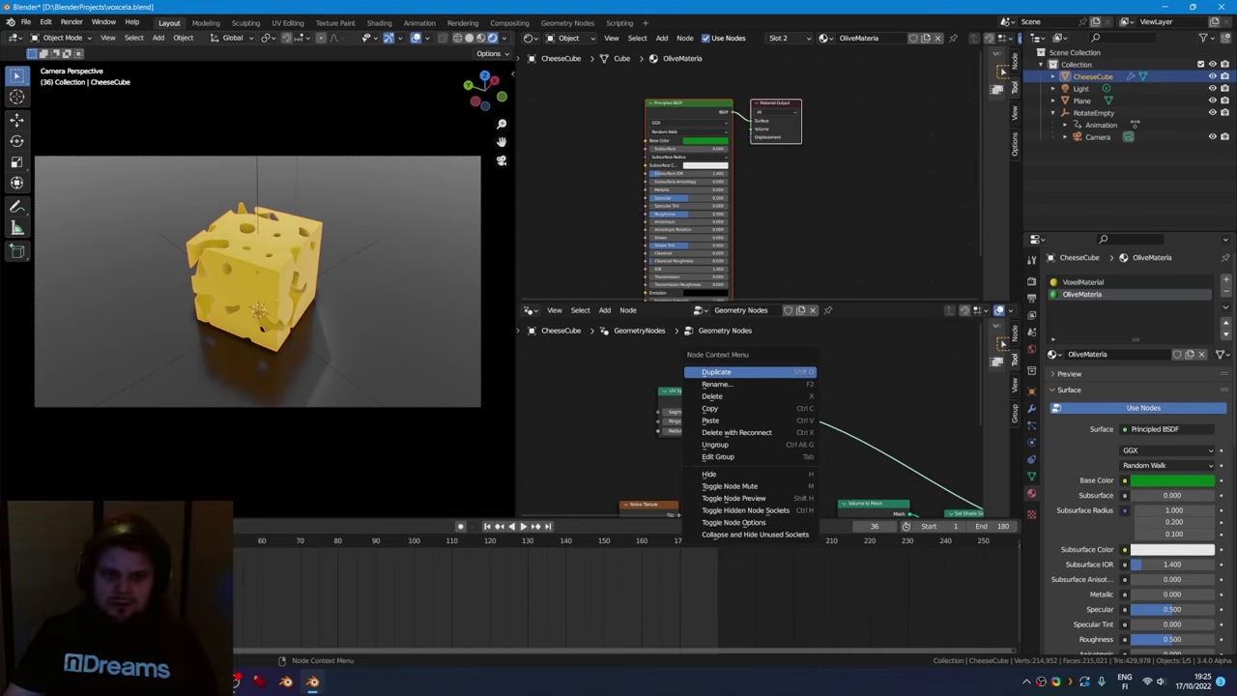
pyautogui.hotkey('shift', 'a')
pyautogui.write('set mate')
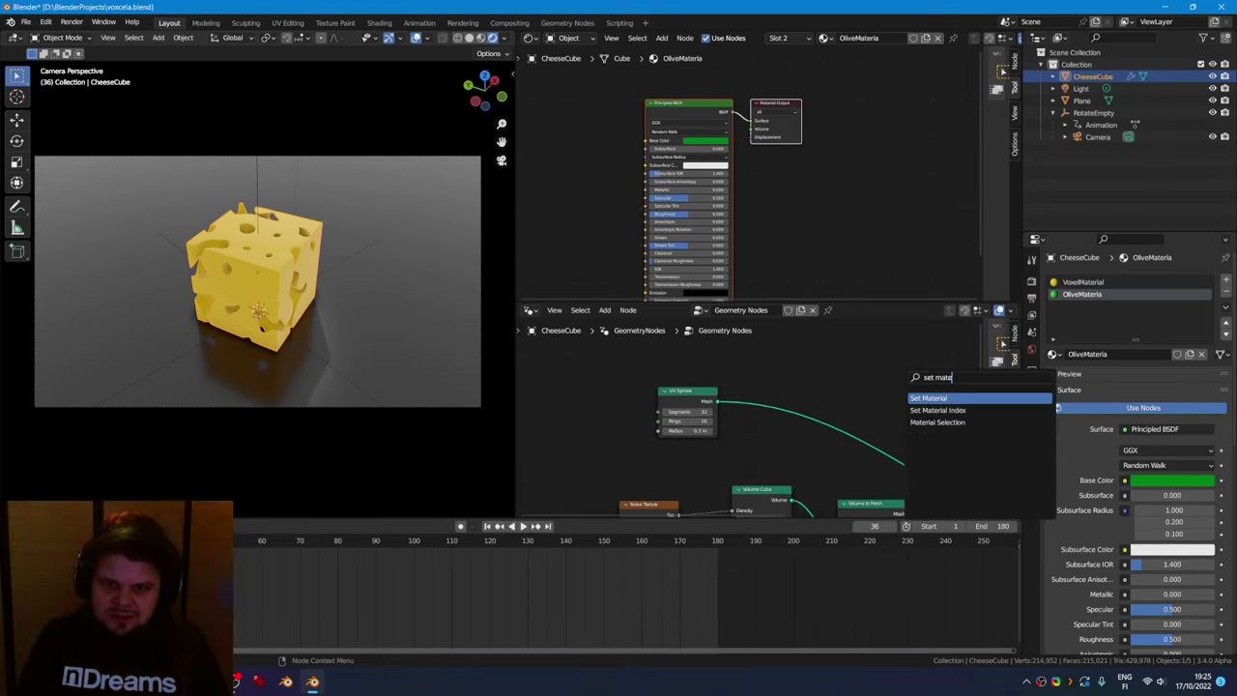
pyautogui.press('Return')
pyautogui.click(810, 384)
pyautogui.click(794, 414)
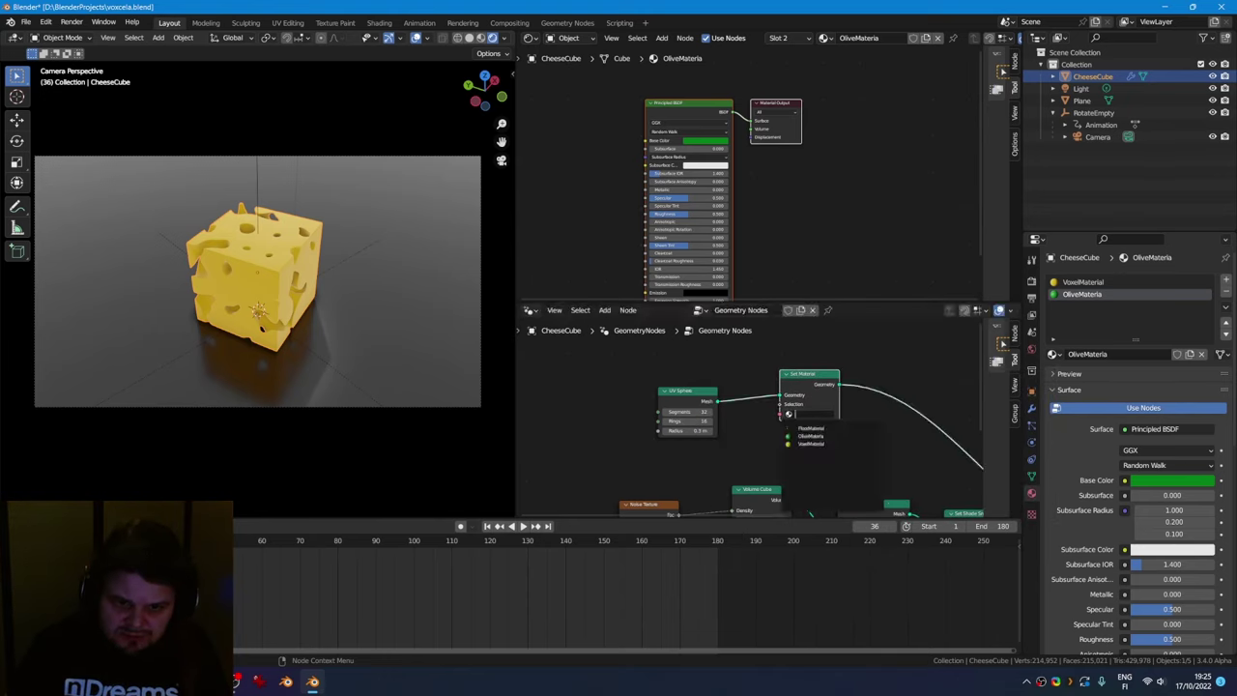
pyautogui.click(811, 436)
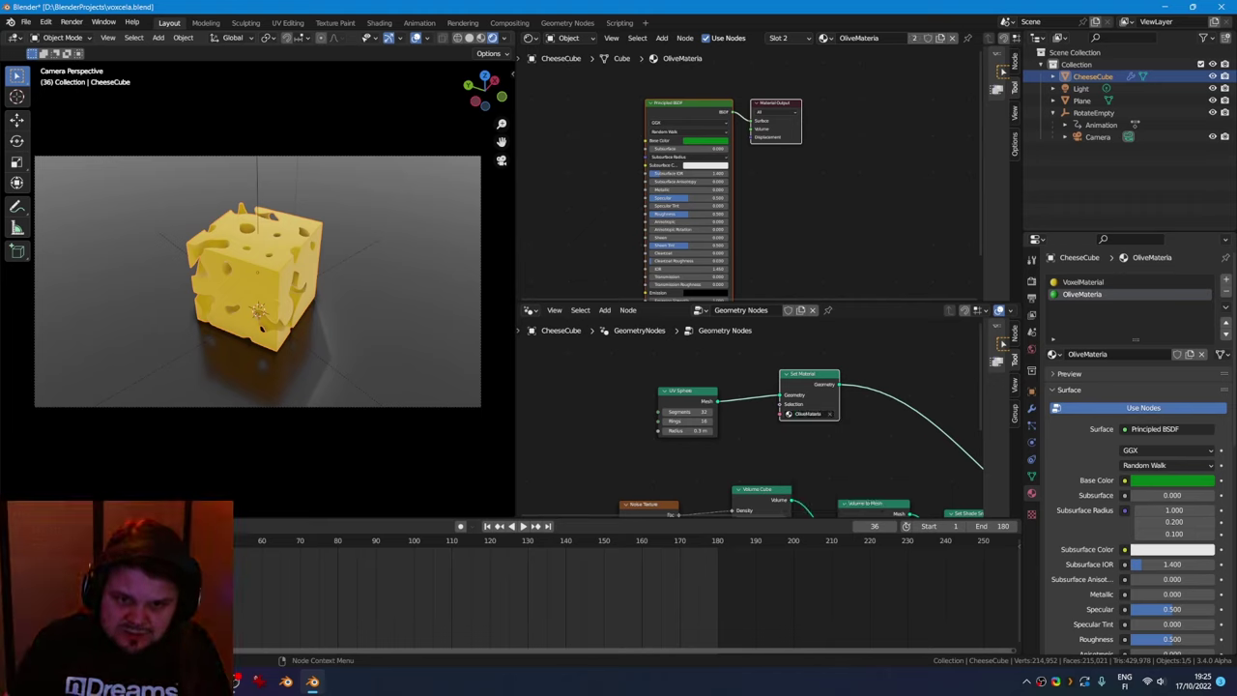
pyautogui.moveTo(812, 375); pyautogui.dragTo(876, 389)
# Insert a Transform node between the UV Sphere and the OliveMateria Set Material node
pyautogui.rightClick(749, 445)
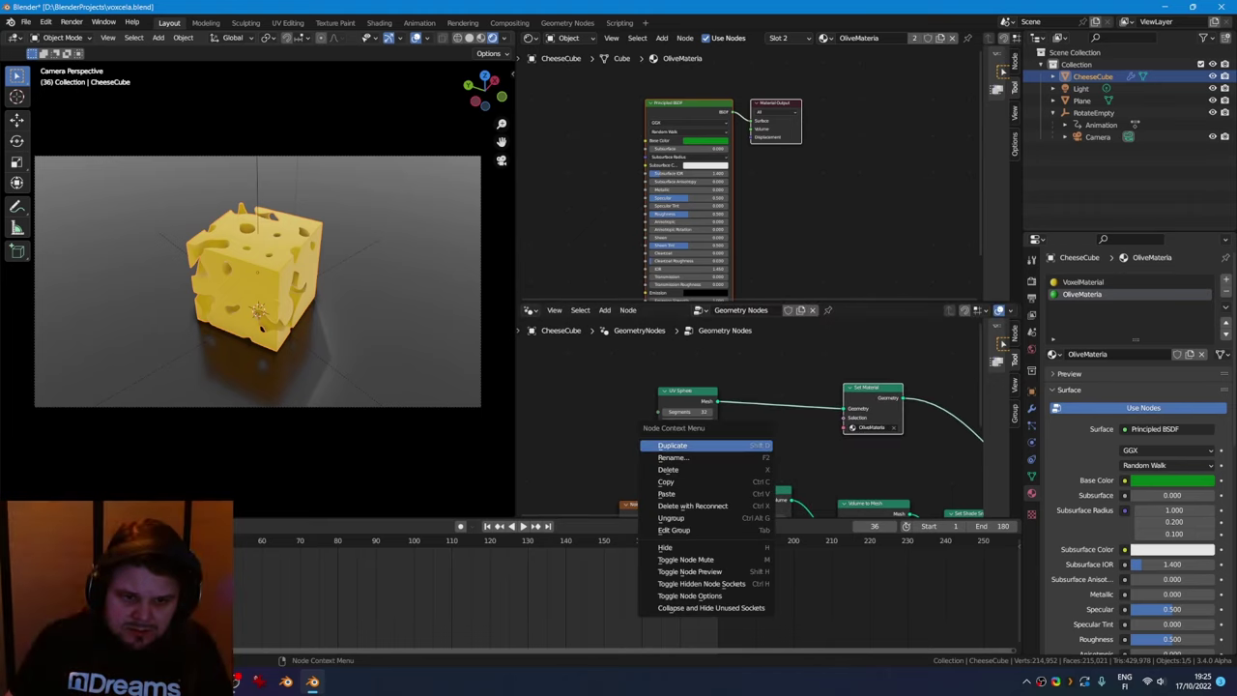
pyautogui.hotkey('shift', 'a')
pyautogui.click(779, 373)
pyautogui.write('tra')
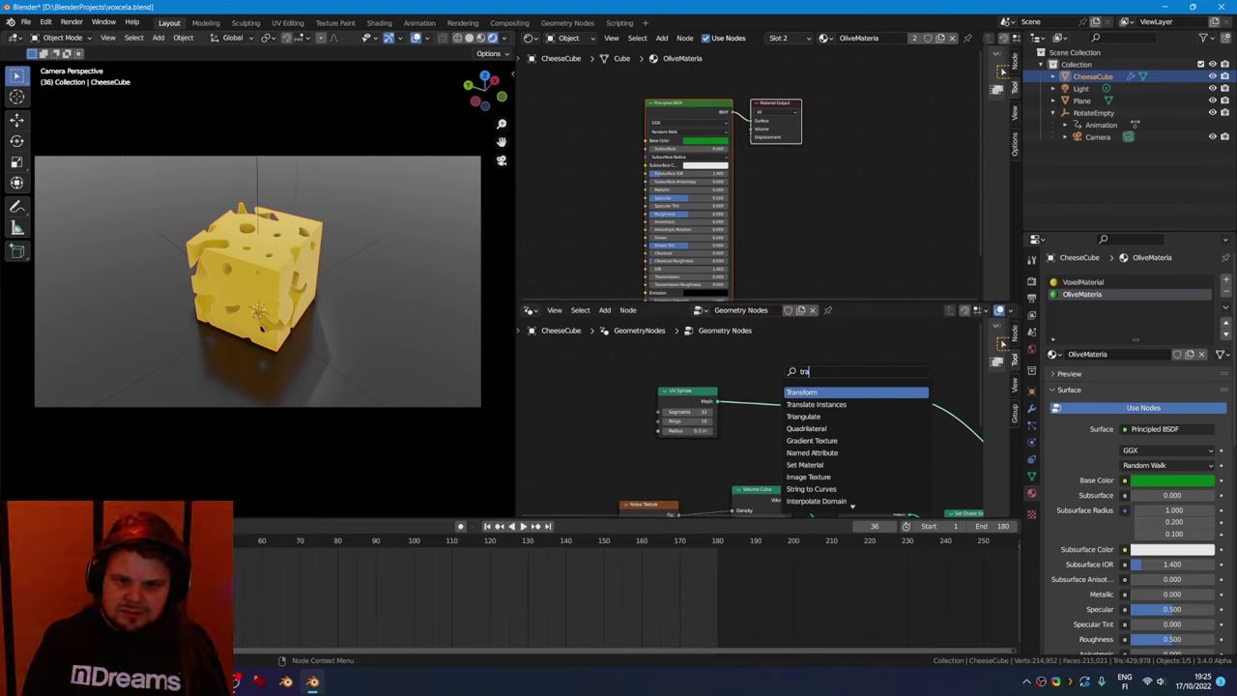
pyautogui.press('Return')
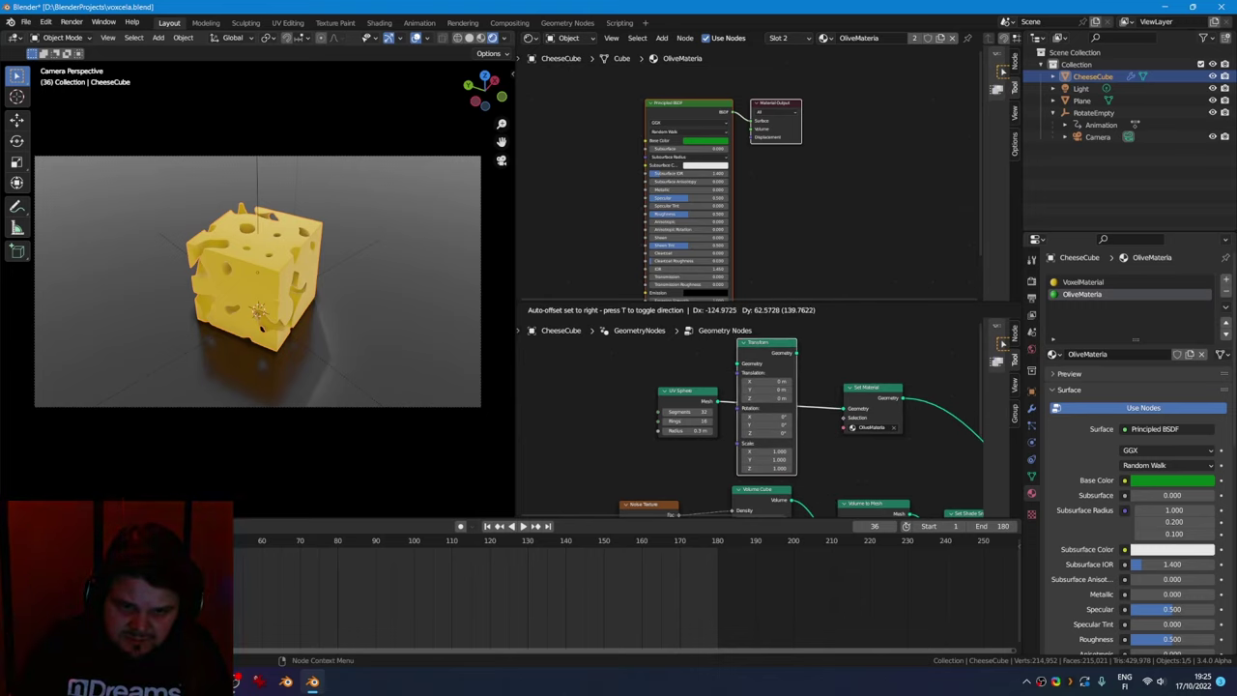
pyautogui.click(785, 386)
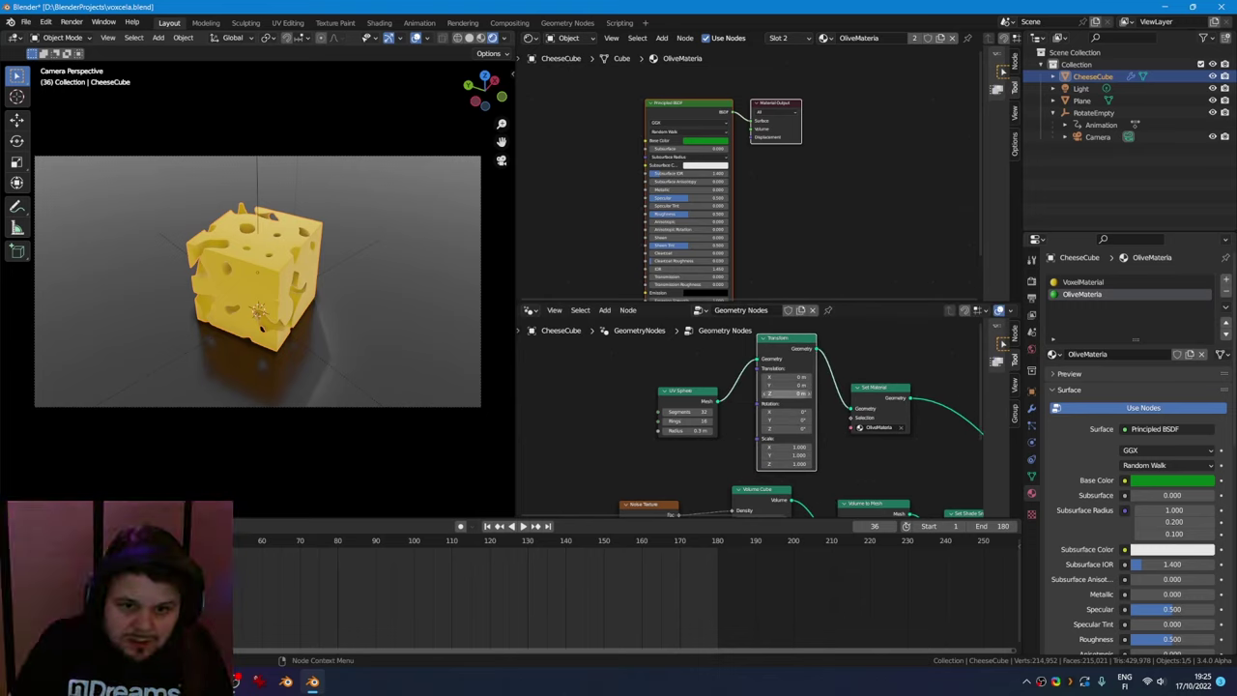
# Raise the olive to the cheese cube's top face by setting the Transform node's Z translation to 1 m
pyautogui.moveTo(787, 385); pyautogui.dragTo(838, 393)
pyautogui.write('0')
pyautogui.press('Return')
pyautogui.click(787, 393)
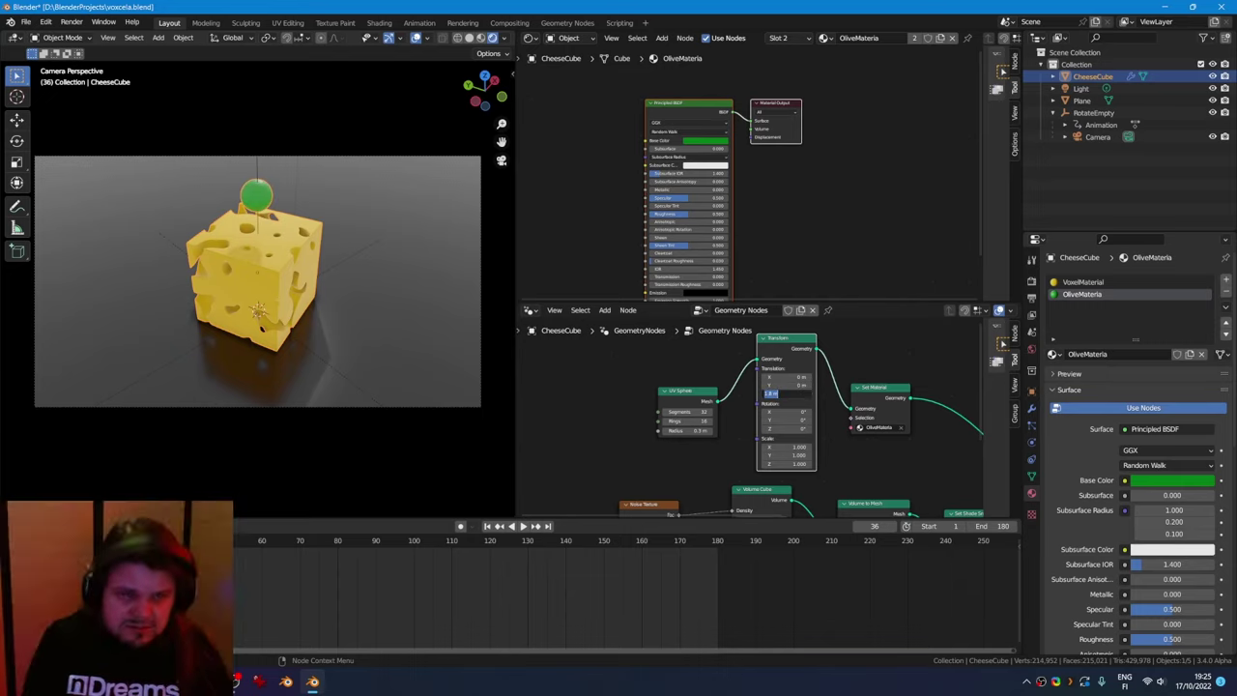
pyautogui.write('1')
pyautogui.press('Return')
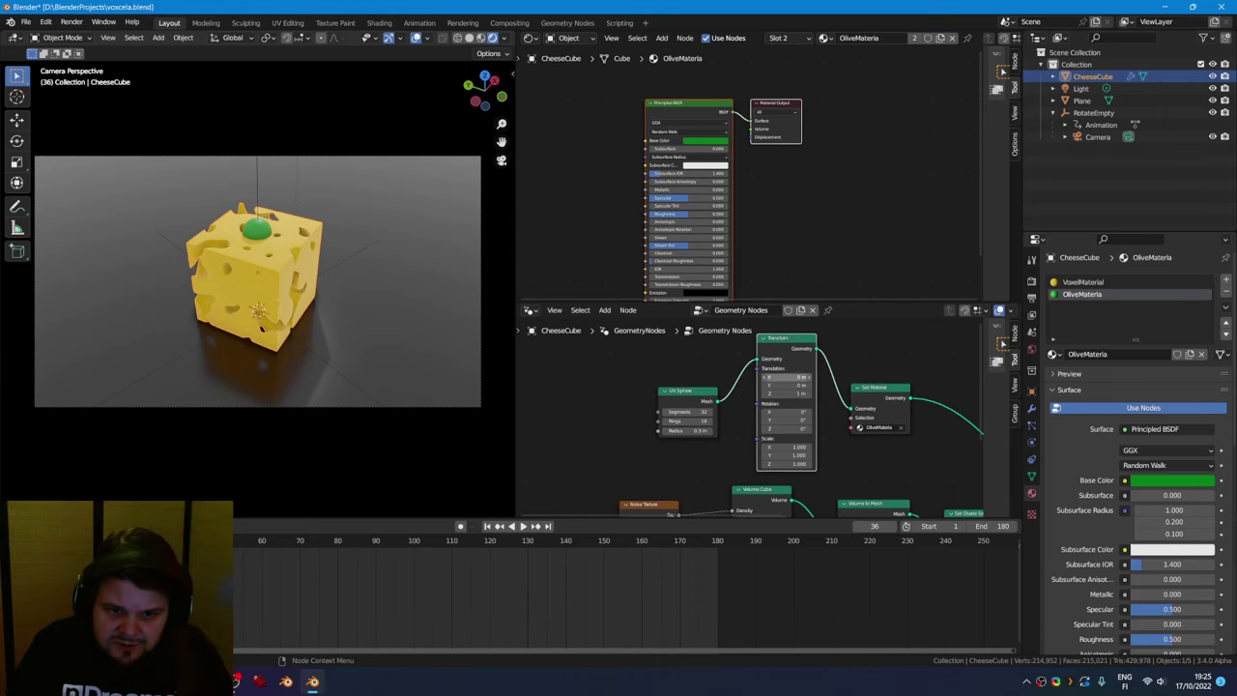
# Lower the Volume Cube's X, Y and Z resolution to 32 and save the file
pyautogui.rightClick(636, 464)
pyautogui.moveTo(636, 464); pyautogui.dragTo(594, 347, button='middle')
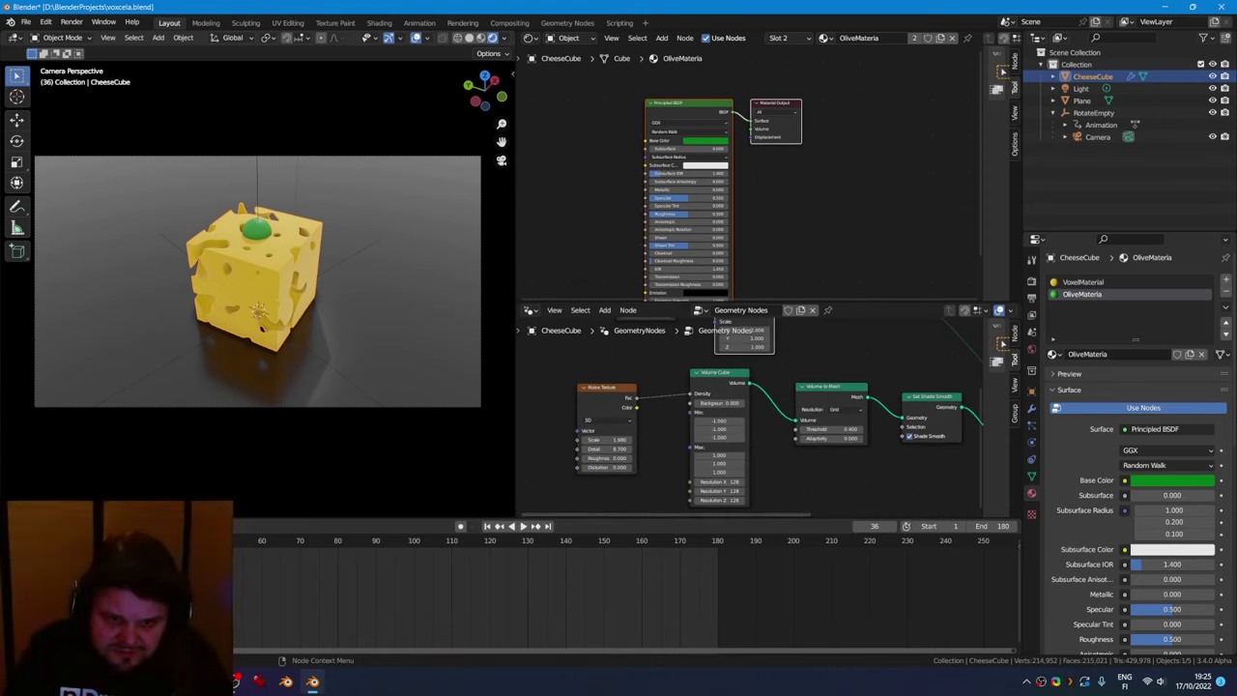
pyautogui.click(717, 481)
pyautogui.write('32')
pyautogui.press('Return')
pyautogui.click(719, 491)
pyautogui.write('32')
pyautogui.press('Return')
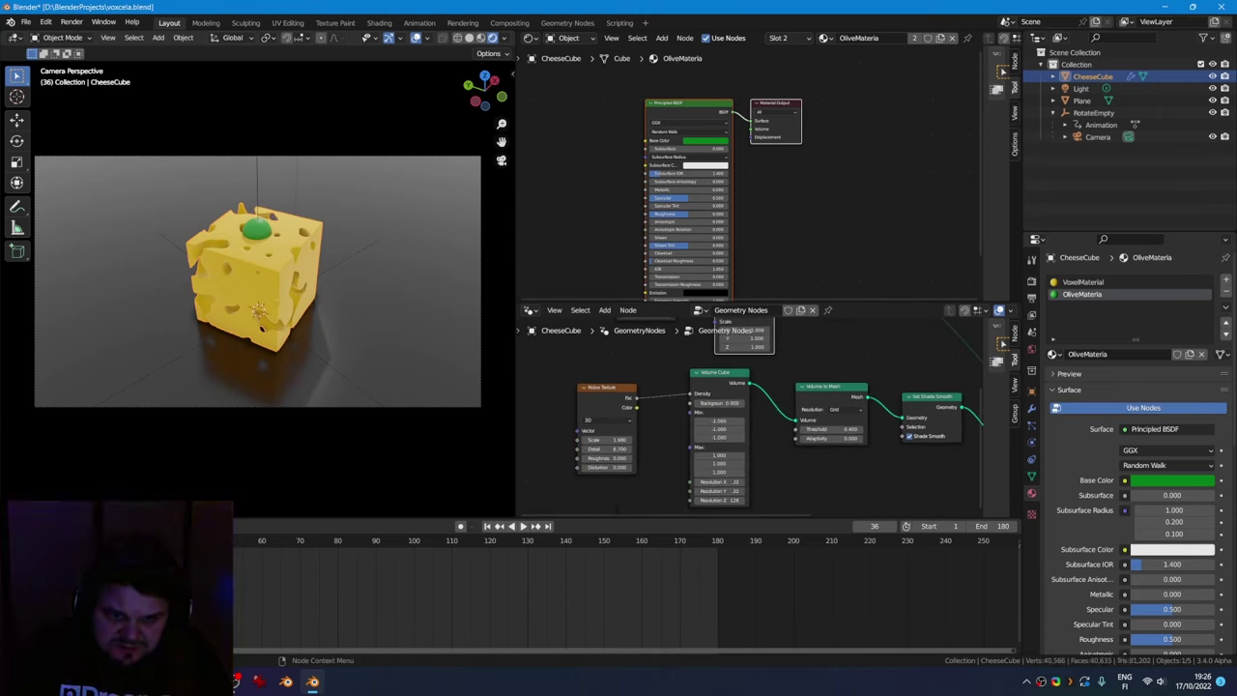
pyautogui.press('Return')
pyautogui.moveTo(713, 420); pyautogui.dragTo(784, 355, button='middle')
pyautogui.hotkey('ctrl', 's')
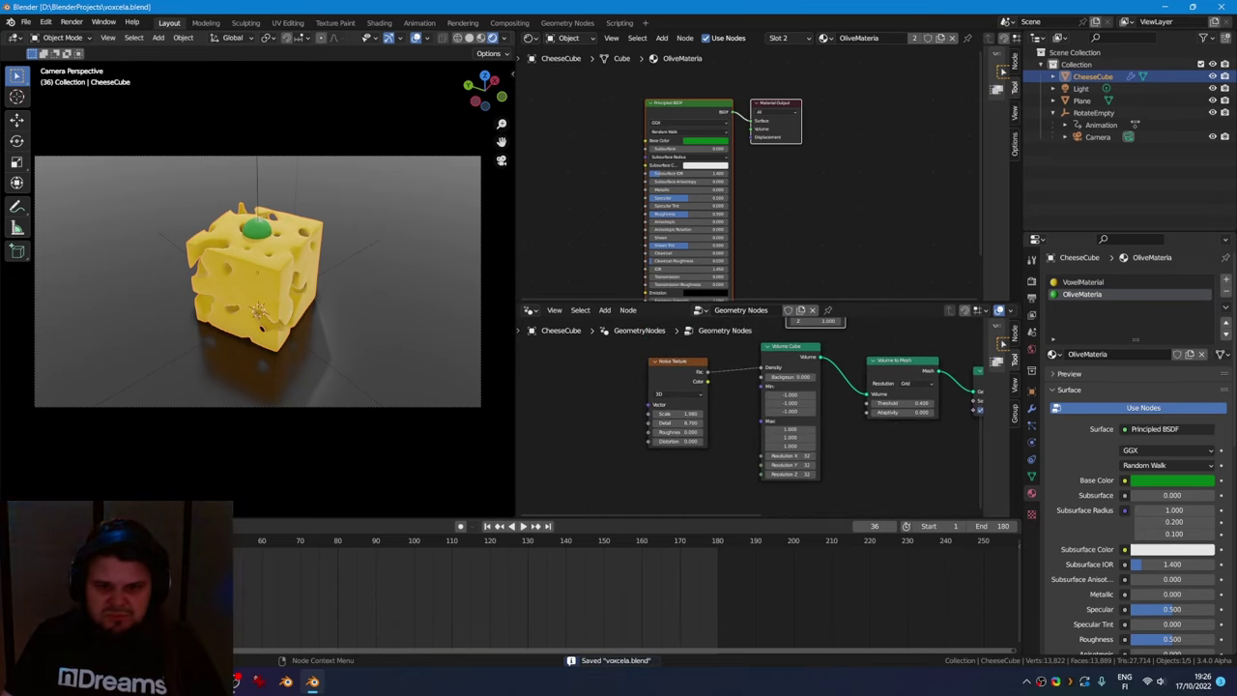
# Shape the olive with Transform values: Z translation 1.34 m, X scale 0.630, Y scale 0.740, Y rotation -42.4° and Z rotation 129°
pyautogui.moveTo(785, 445); pyautogui.dragTo(781, 448, button='middle')
pyautogui.moveTo(841, 384); pyautogui.dragTo(767, 523, button='middle')
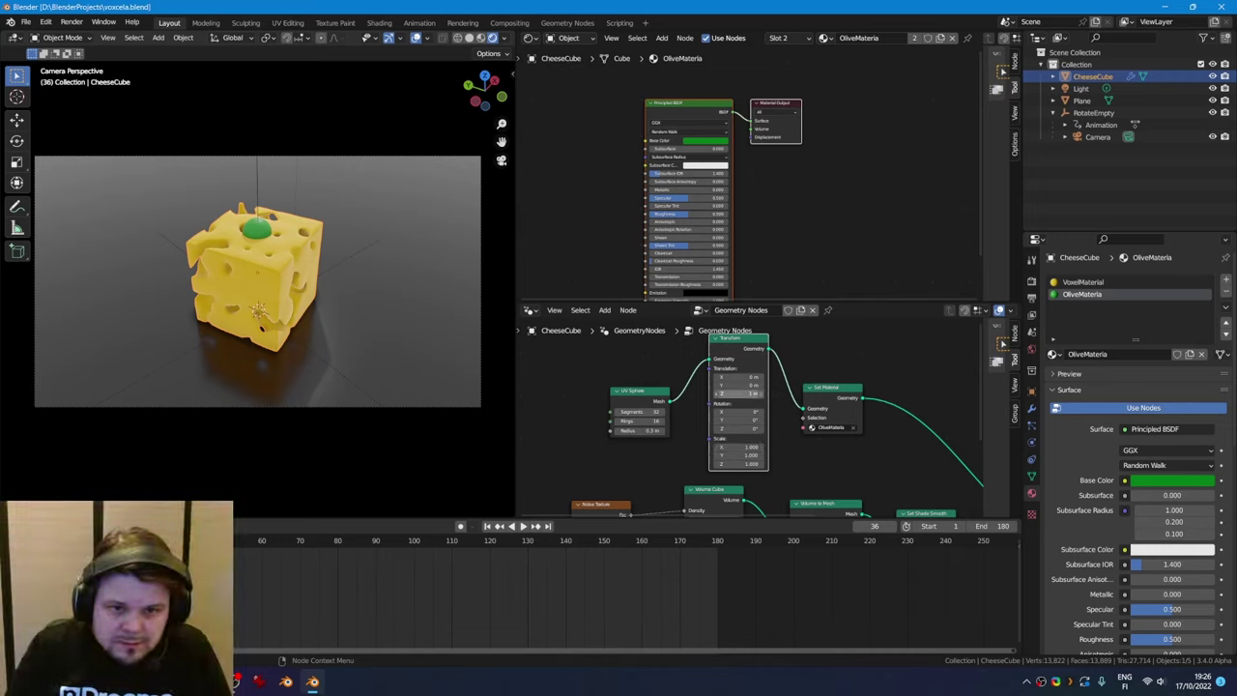
pyautogui.moveTo(738, 393)
pyautogui.mouseDown()
pyautogui.moveTo(755, 393)
pyautogui.moveTo(745, 393)
pyautogui.mouseUp()
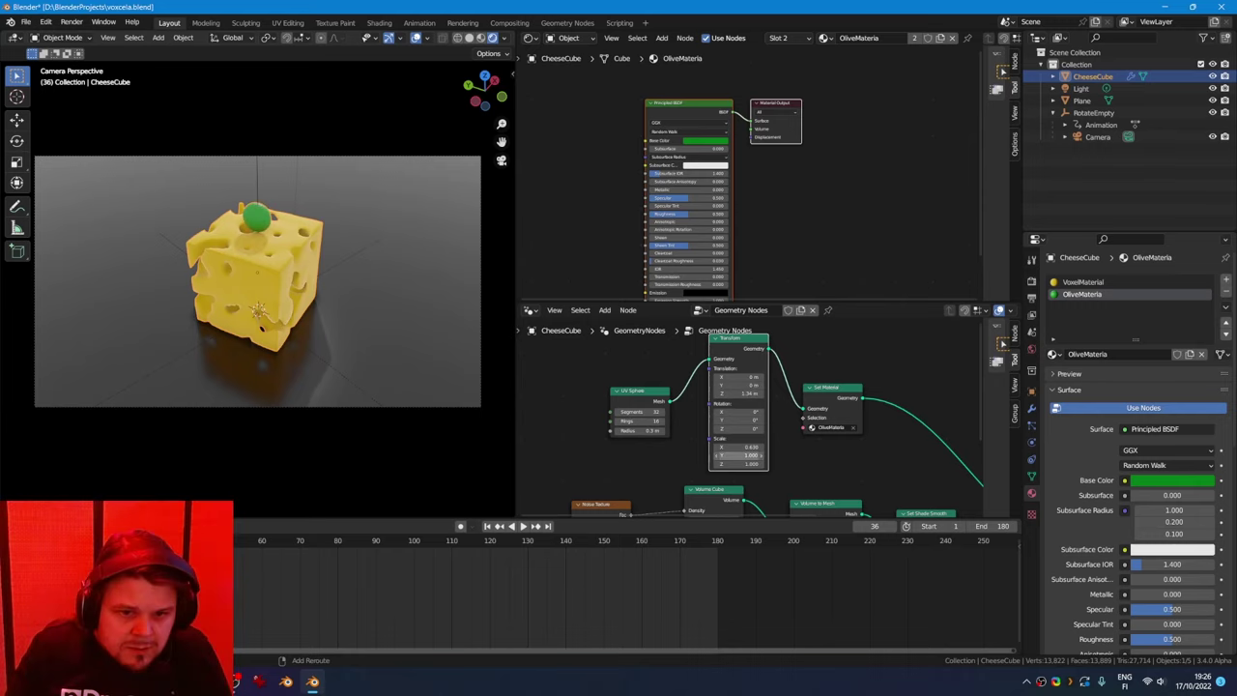
pyautogui.moveTo(739, 455); pyautogui.dragTo(740, 428)
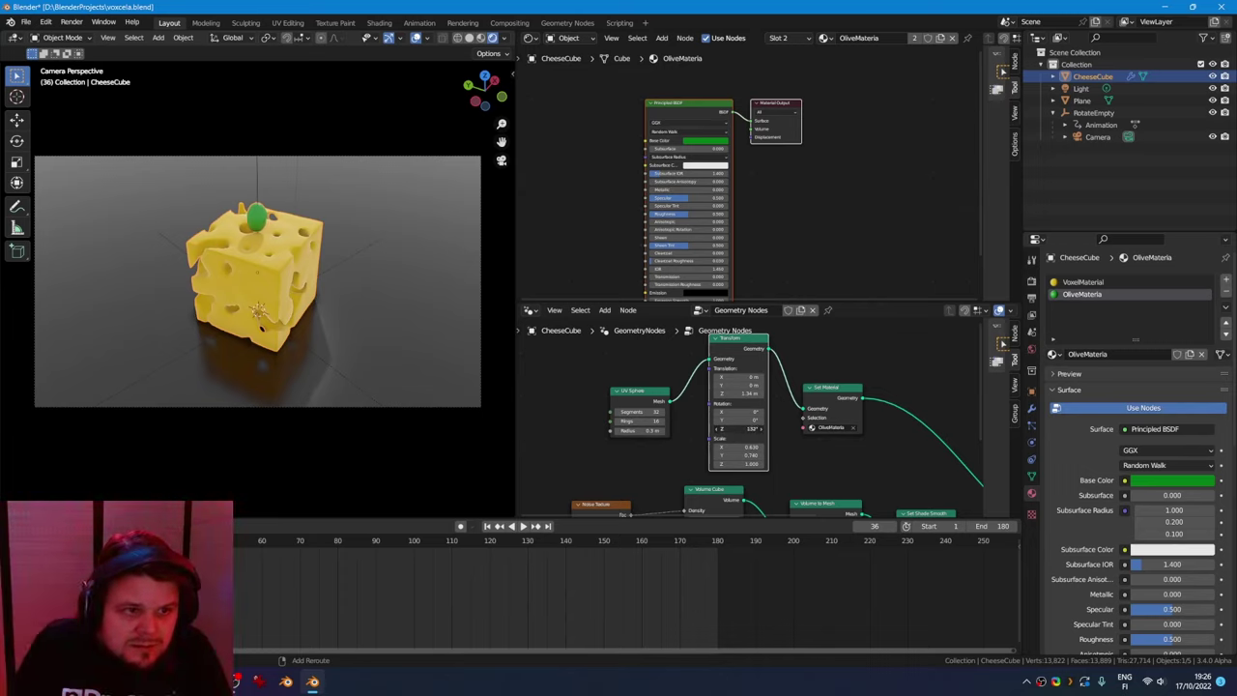
pyautogui.moveTo(740, 428); pyautogui.dragTo(750, 420)
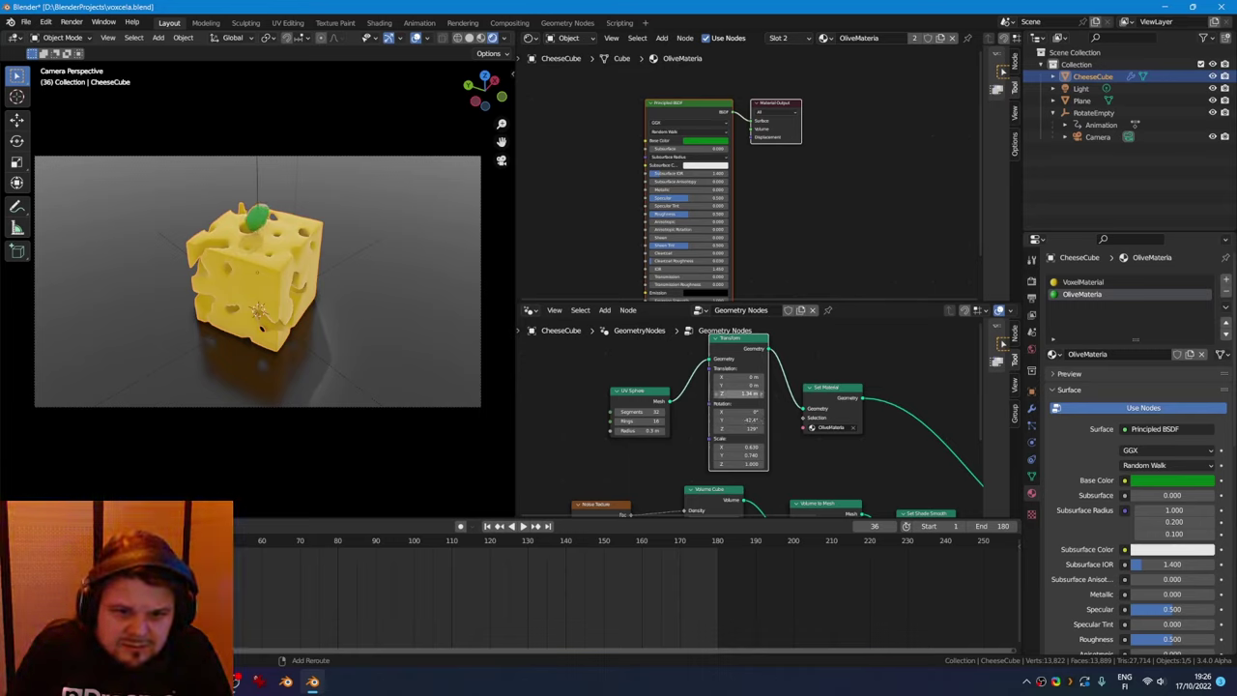
# Lower the olive to the floor beside the cheese at X 1.24 m, Y -1.07 m, and set its Z rotation to -17.7°
pyautogui.moveTo(739, 394); pyautogui.dragTo(698, 392)
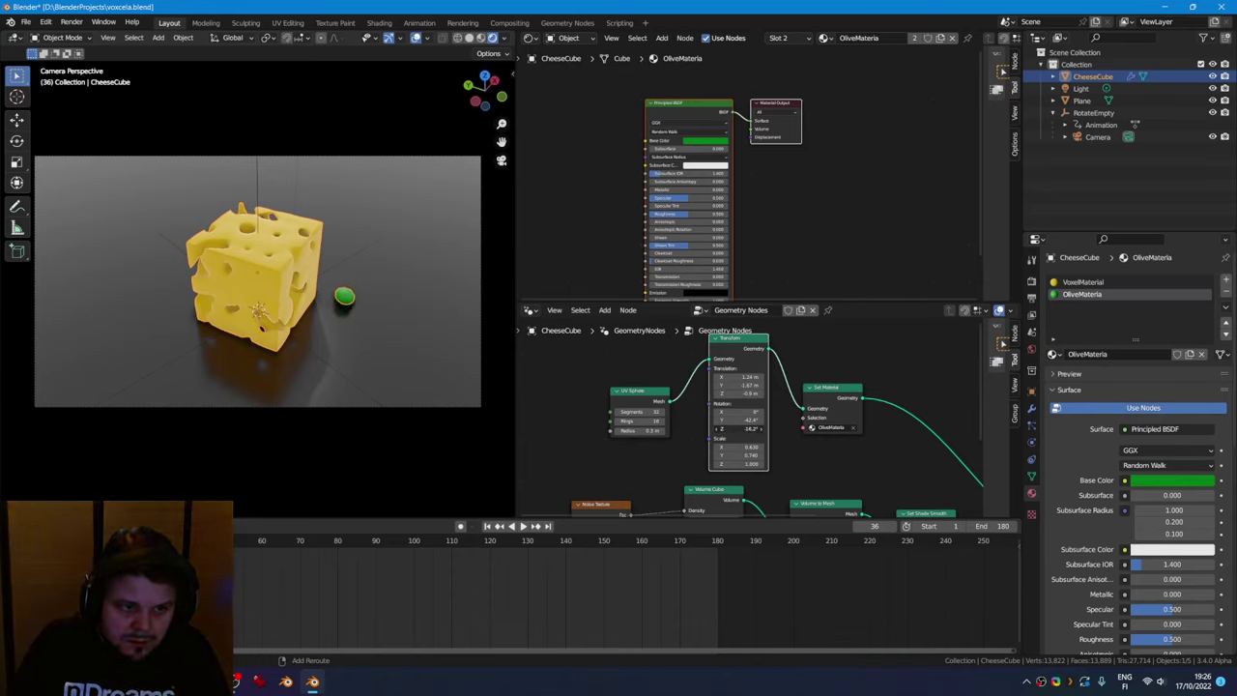
pyautogui.moveTo(739, 428); pyautogui.dragTo(735, 428)
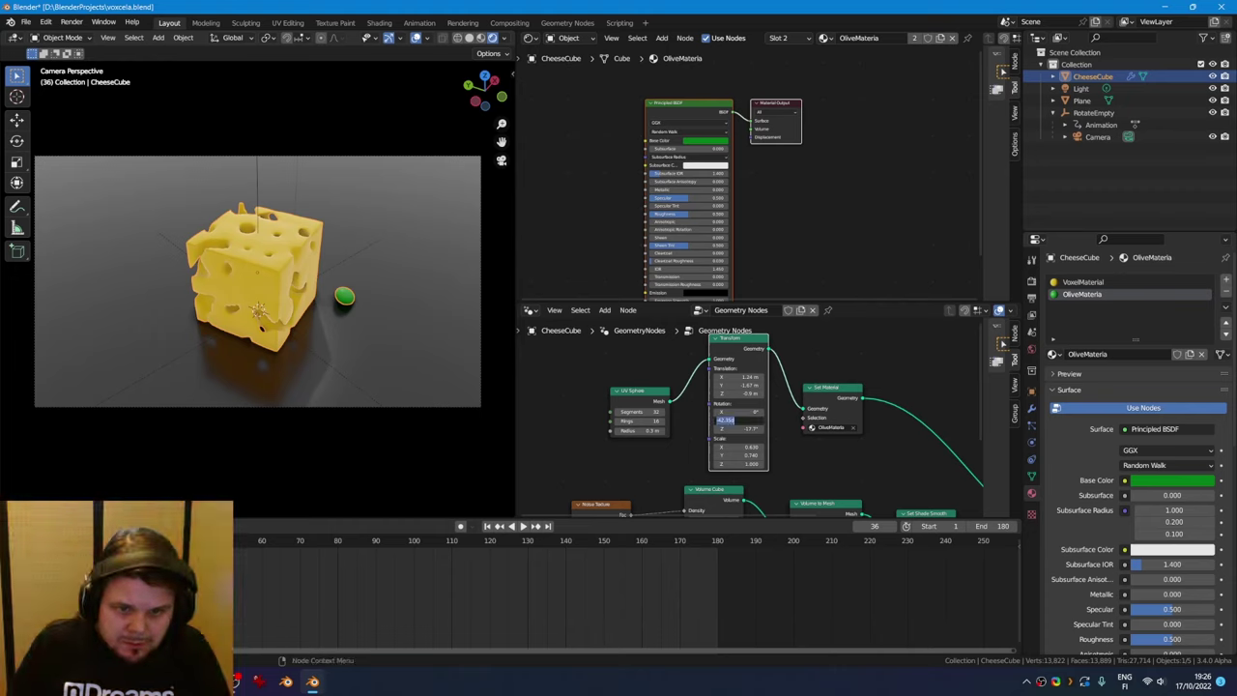
pyautogui.press('Escape')
pyautogui.rightClick(930, 368)
pyautogui.press('Escape')
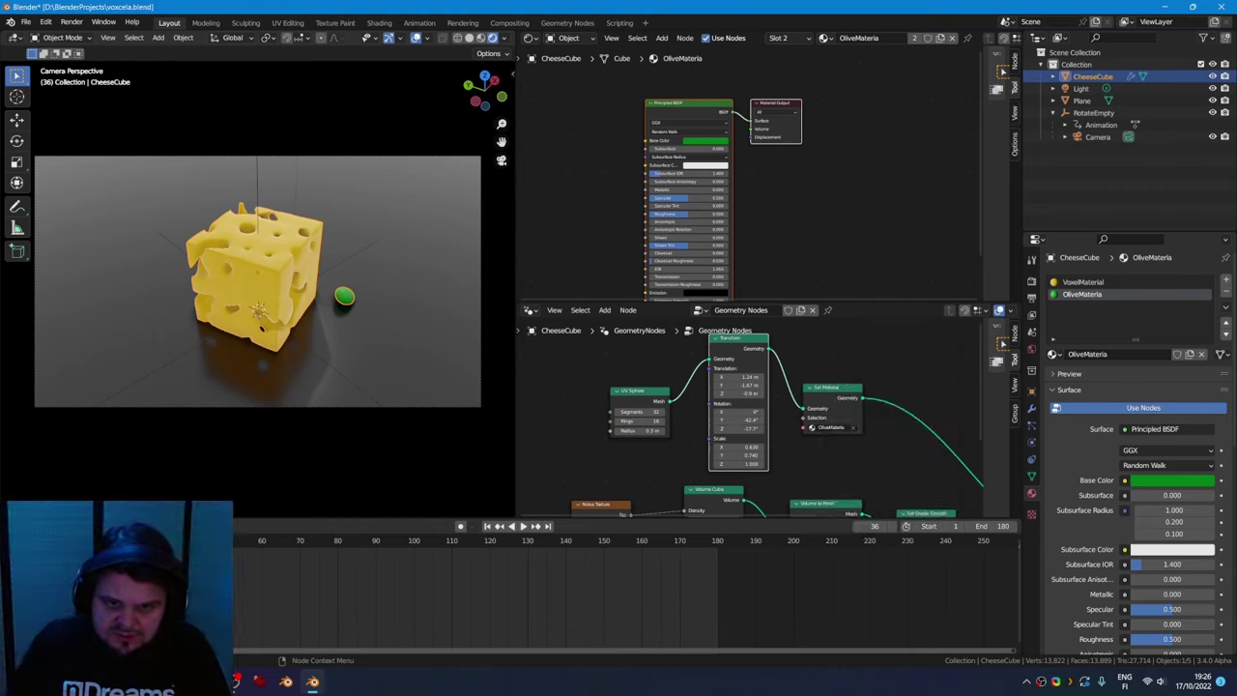
# Insert a Set Shade Smooth node after the olive's Set Material and move the olive to X 0.24 m, Y -2.37 m
pyautogui.hotkey('shift', 'a')
pyautogui.write('set t')
pyautogui.write('h')
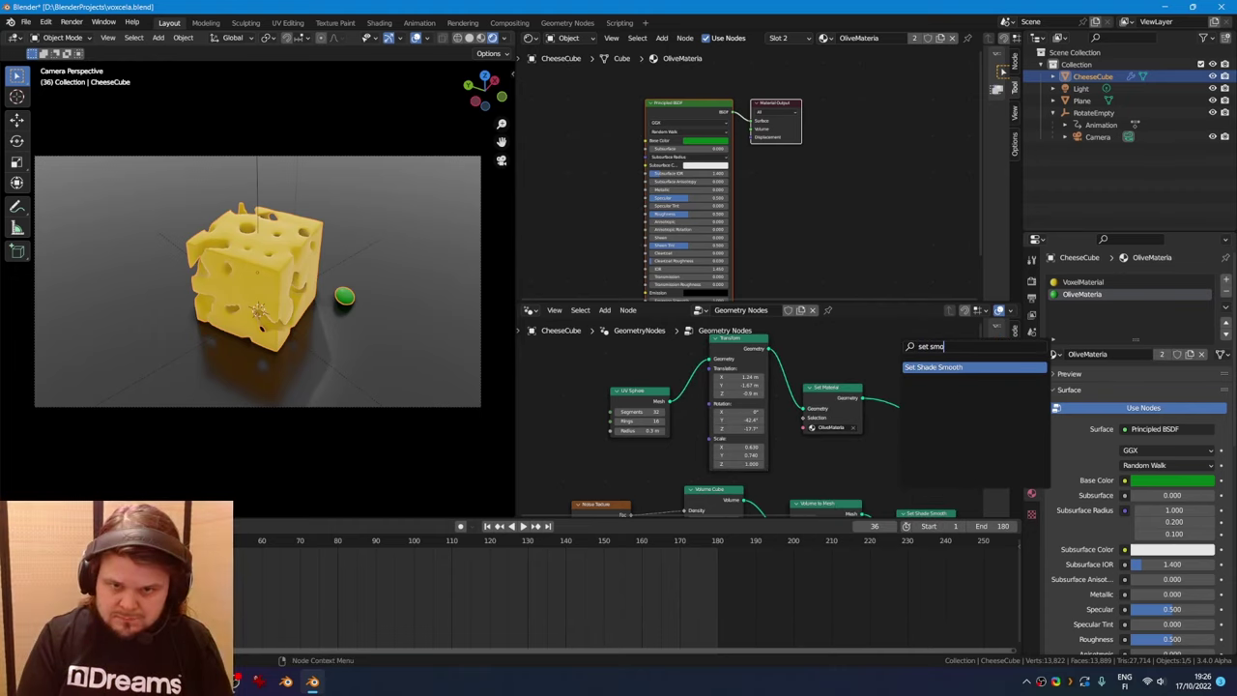
pyautogui.press('Return')
pyautogui.click(898, 380)
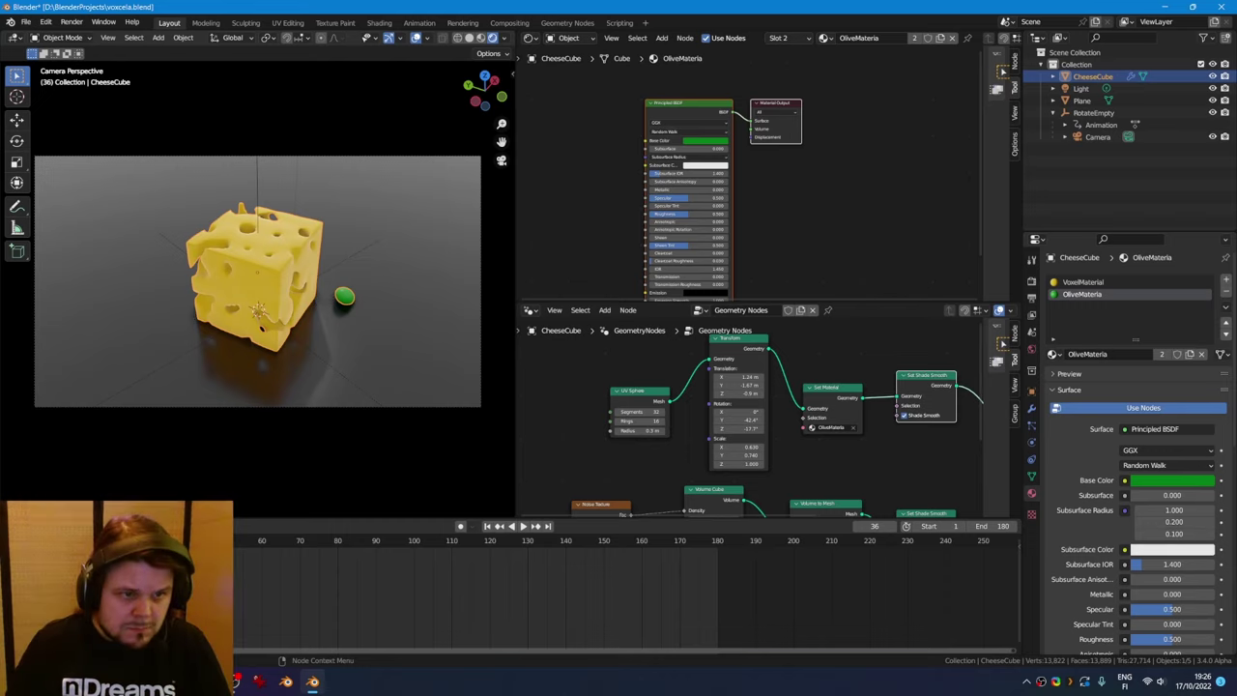
pyautogui.moveTo(739, 375); pyautogui.dragTo(739, 385)
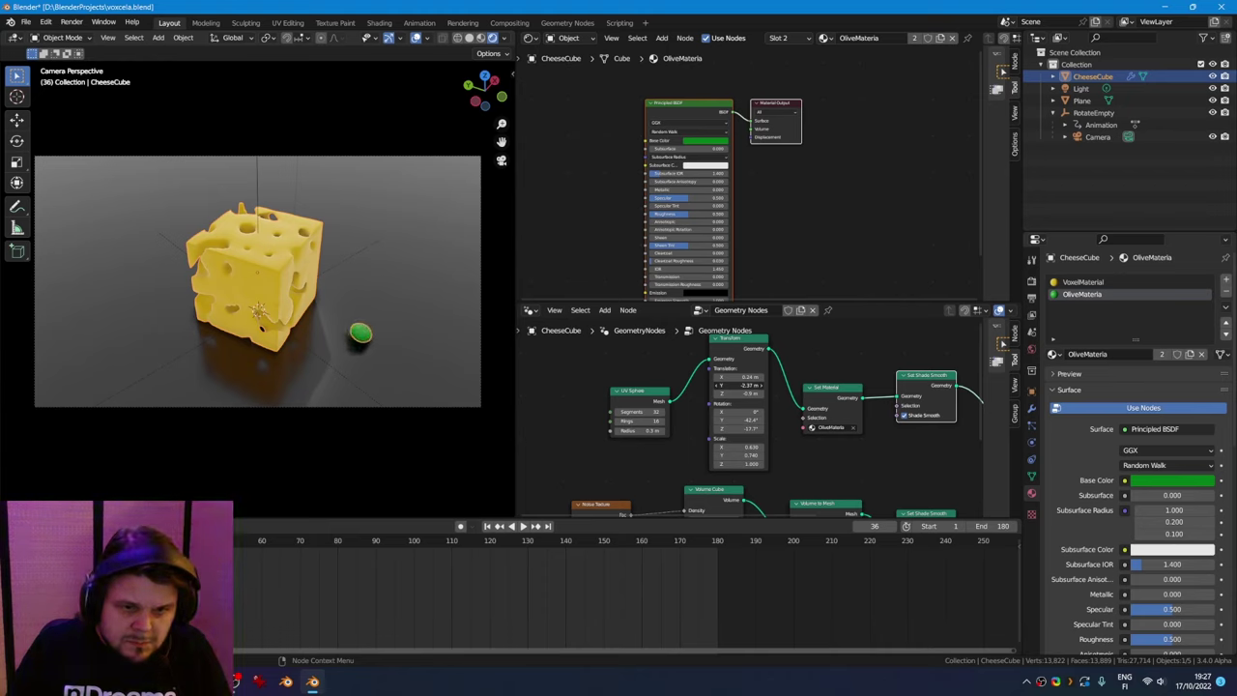
# Flatten the cheese into a slab with Volume Cube Max values 0.300, 1.110 and -0.770, and set the Noise Texture scale to 2.290
pyautogui.moveTo(754, 464); pyautogui.dragTo(751, 323, button='middle')
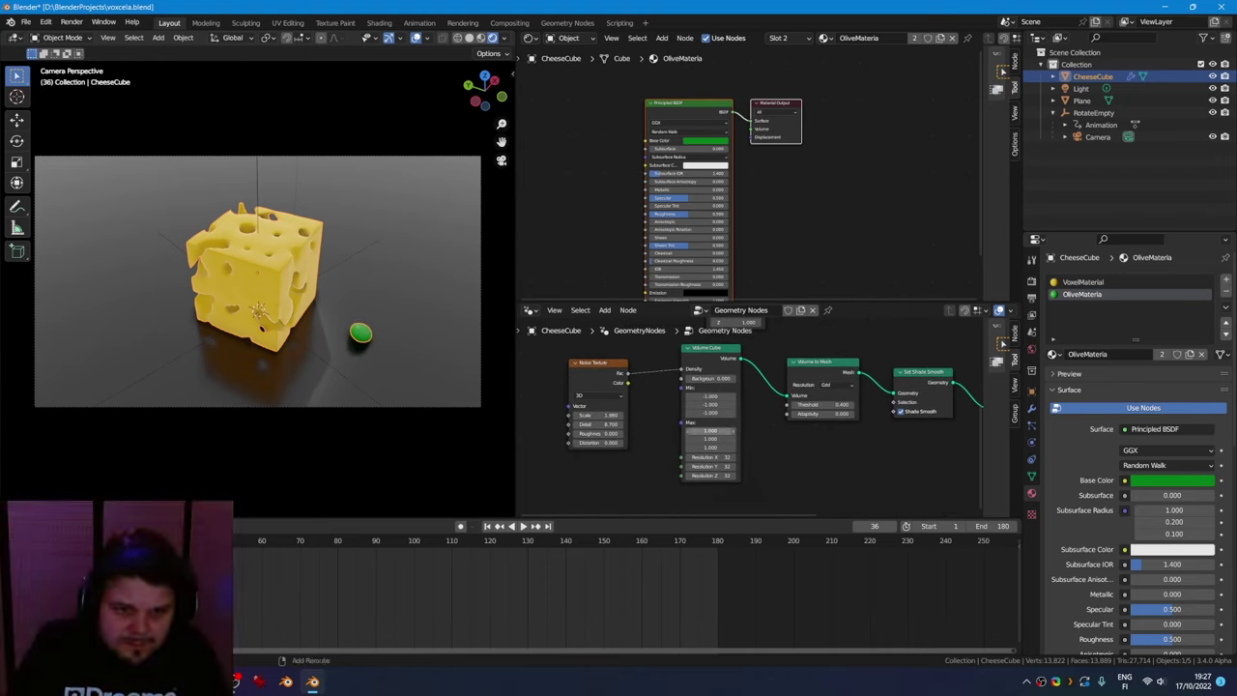
pyautogui.moveTo(710, 431); pyautogui.dragTo(609, 430)
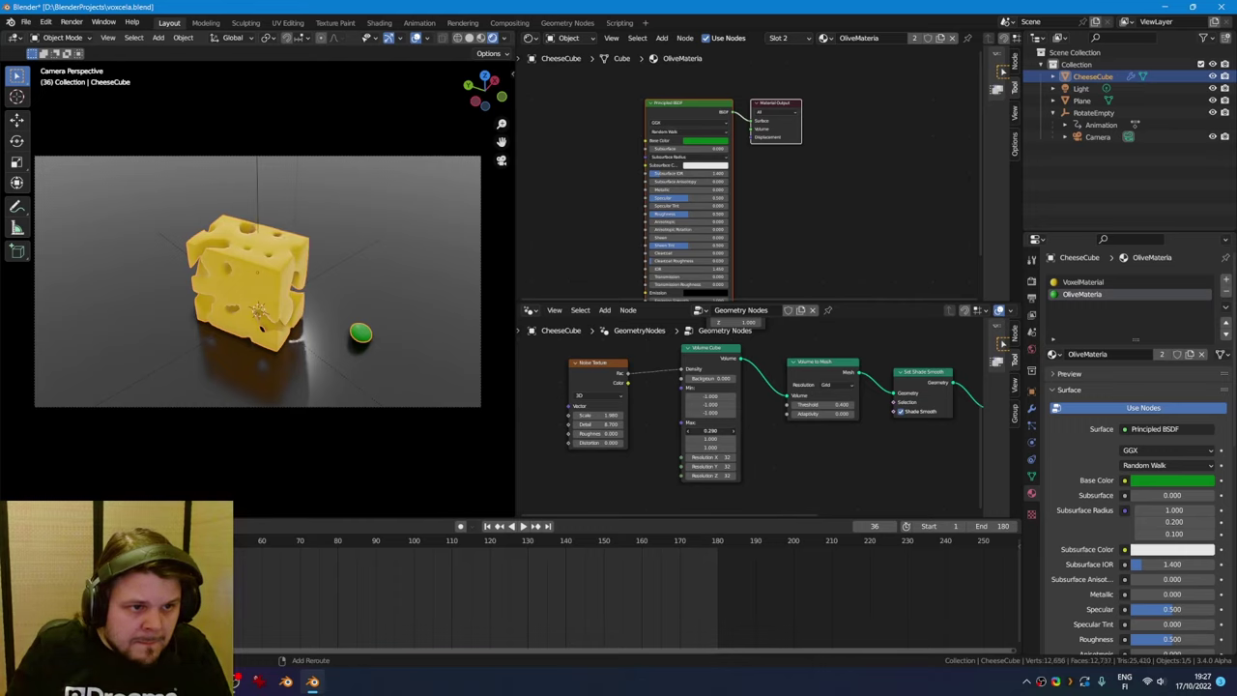
pyautogui.moveTo(710, 439); pyautogui.dragTo(685, 447)
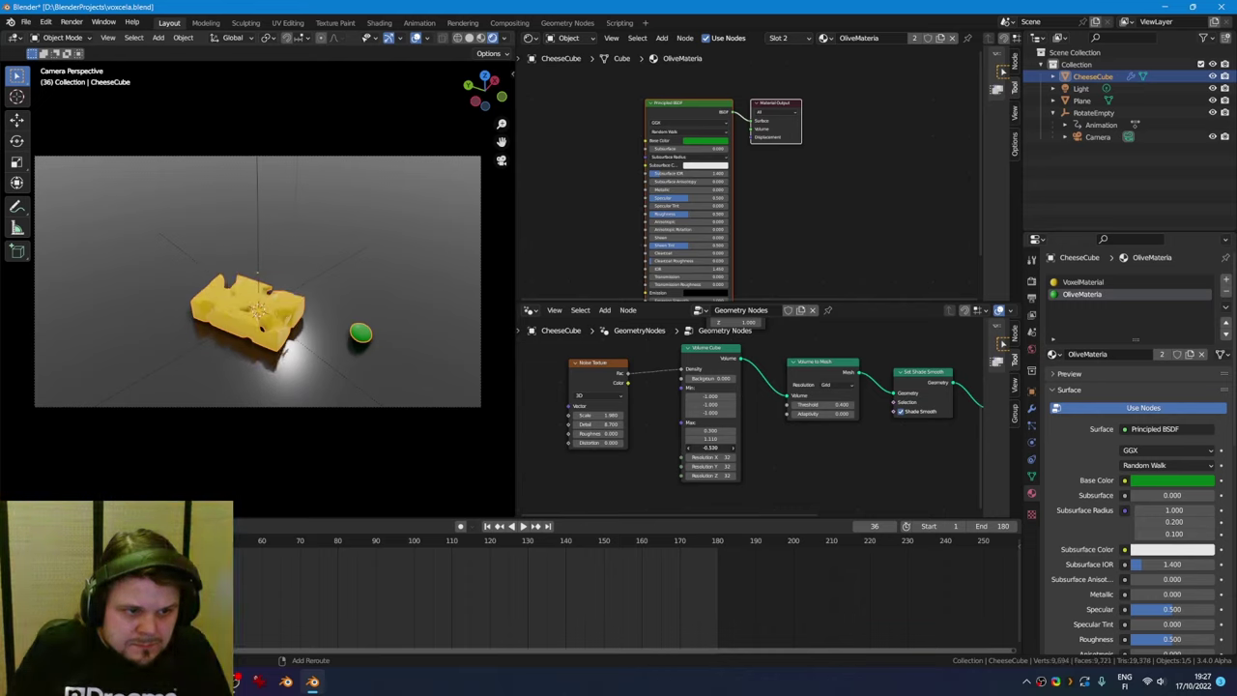
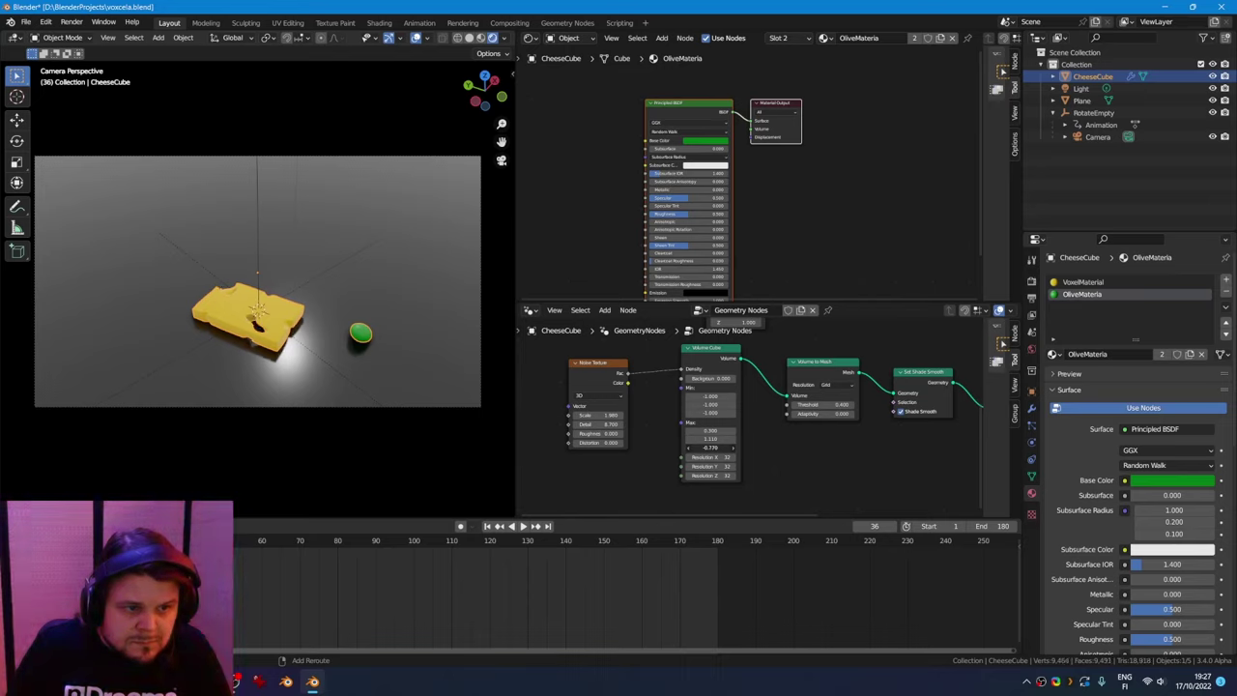
pyautogui.moveTo(599, 416)
pyautogui.mouseDown()
pyautogui.moveTo(714, 415)
pyautogui.moveTo(615, 415)
pyautogui.mouseUp()
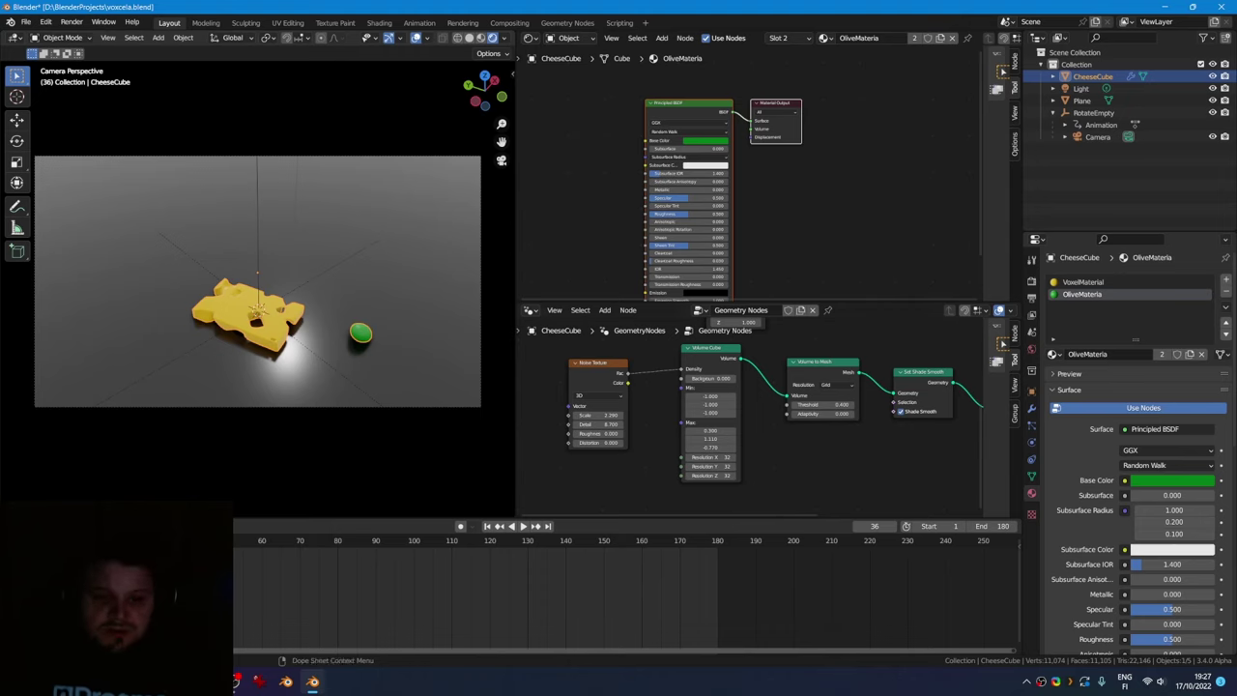
# Move the olive above the slab's far corner at X -0.56 m, Y 0.63 m, Z -0.3 m, with Y rotation -41.7°
pyautogui.moveTo(657, 382); pyautogui.dragTo(695, 491, button='middle')
pyautogui.moveTo(774, 352); pyautogui.dragTo(764, 383, button='middle')
pyautogui.moveTo(768, 383); pyautogui.dragTo(730, 382)
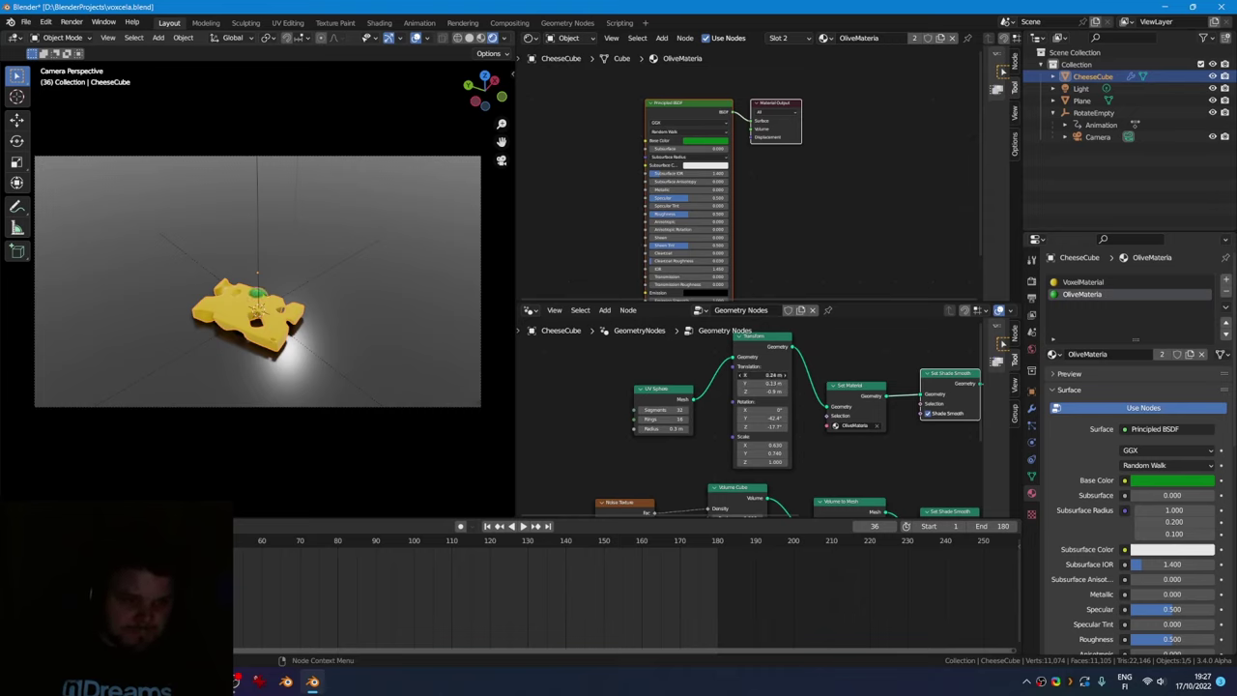
pyautogui.moveTo(763, 374)
pyautogui.mouseDown()
pyautogui.moveTo(770, 391)
pyautogui.moveTo(756, 375)
pyautogui.mouseUp()
pyautogui.moveTo(822, 444); pyautogui.dragTo(826, 420, button='middle')
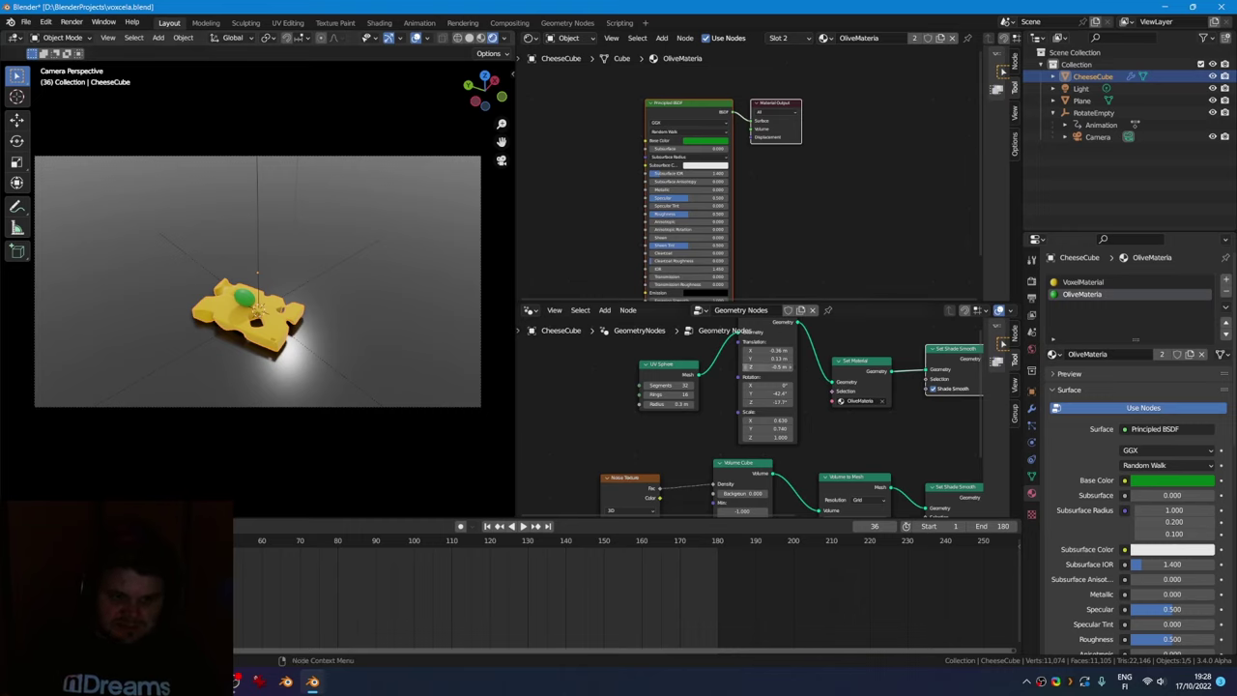
pyautogui.moveTo(768, 358)
pyautogui.mouseDown()
pyautogui.moveTo(802, 367)
pyautogui.moveTo(768, 367)
pyautogui.moveTo(768, 350)
pyautogui.mouseUp()
pyautogui.moveTo(768, 394); pyautogui.dragTo(769, 395)
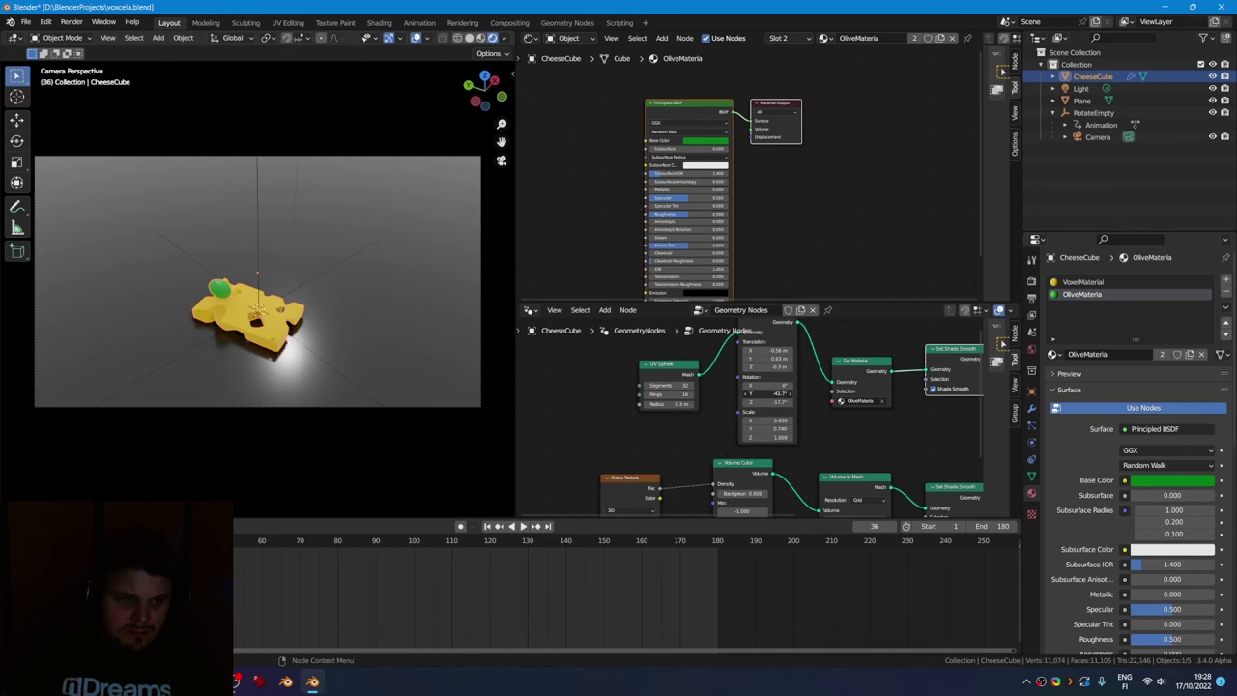
# Switch to the browser, restart the demoscene mix video from its beginning, and return to Blender
pyautogui.click(209, 681)
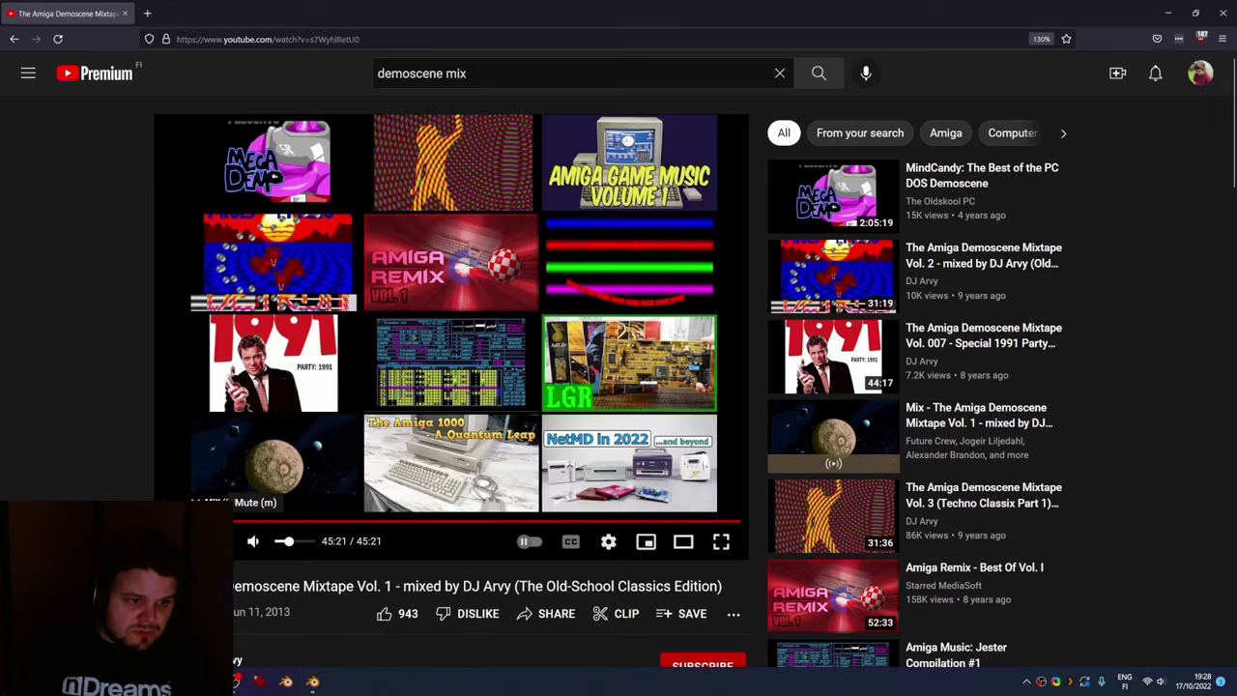
pyautogui.click(234, 521)
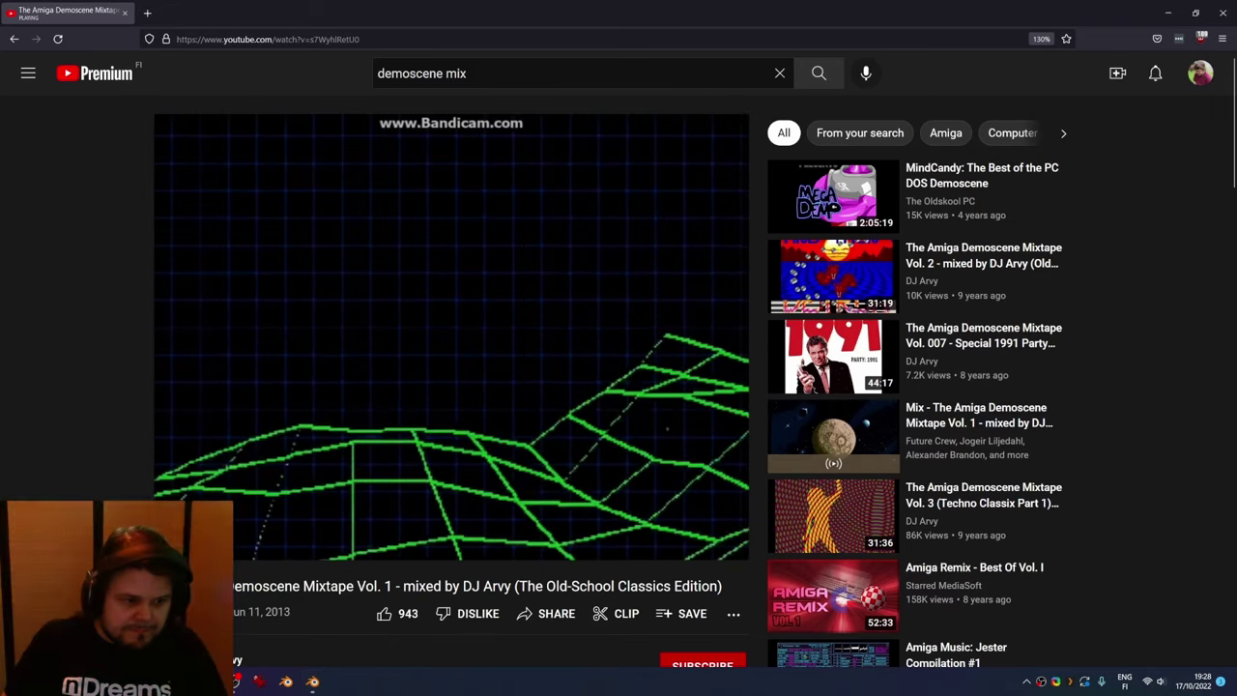
pyautogui.hotkey('alt', 'Tab')
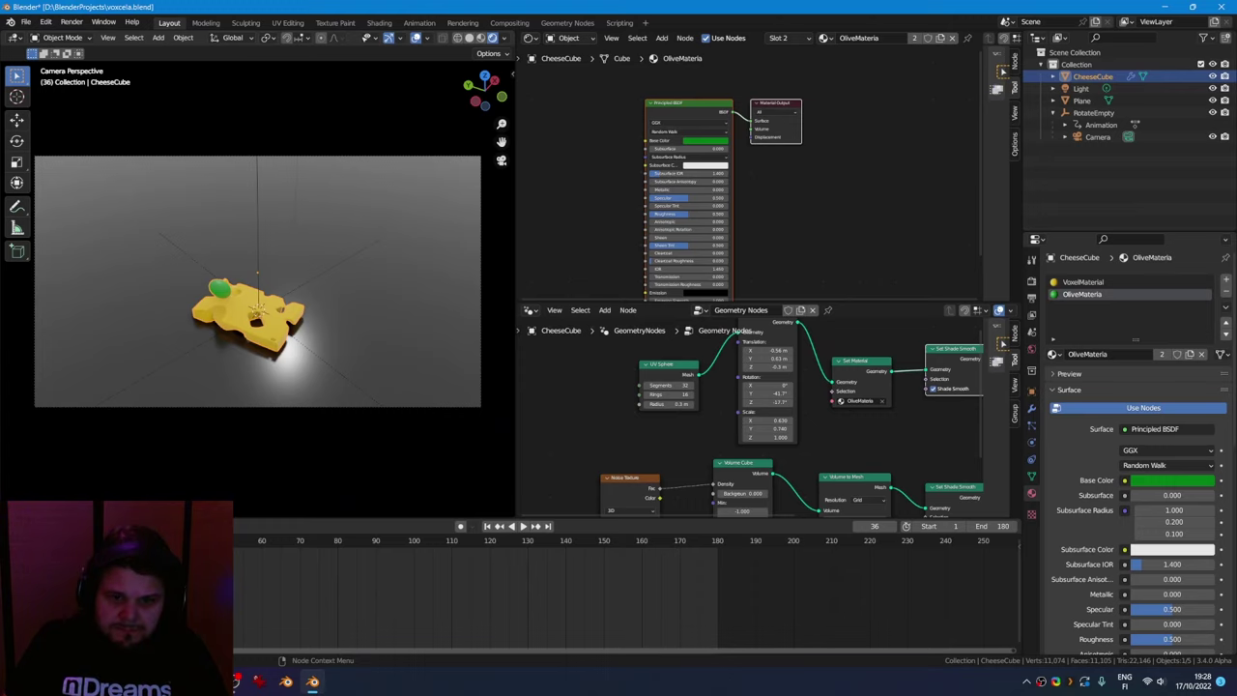
# Rest the olive on the cheese slab by setting its X rotation to 275° and its Z translation to -0.5 m
pyautogui.moveTo(768, 385); pyautogui.dragTo(672, 385)
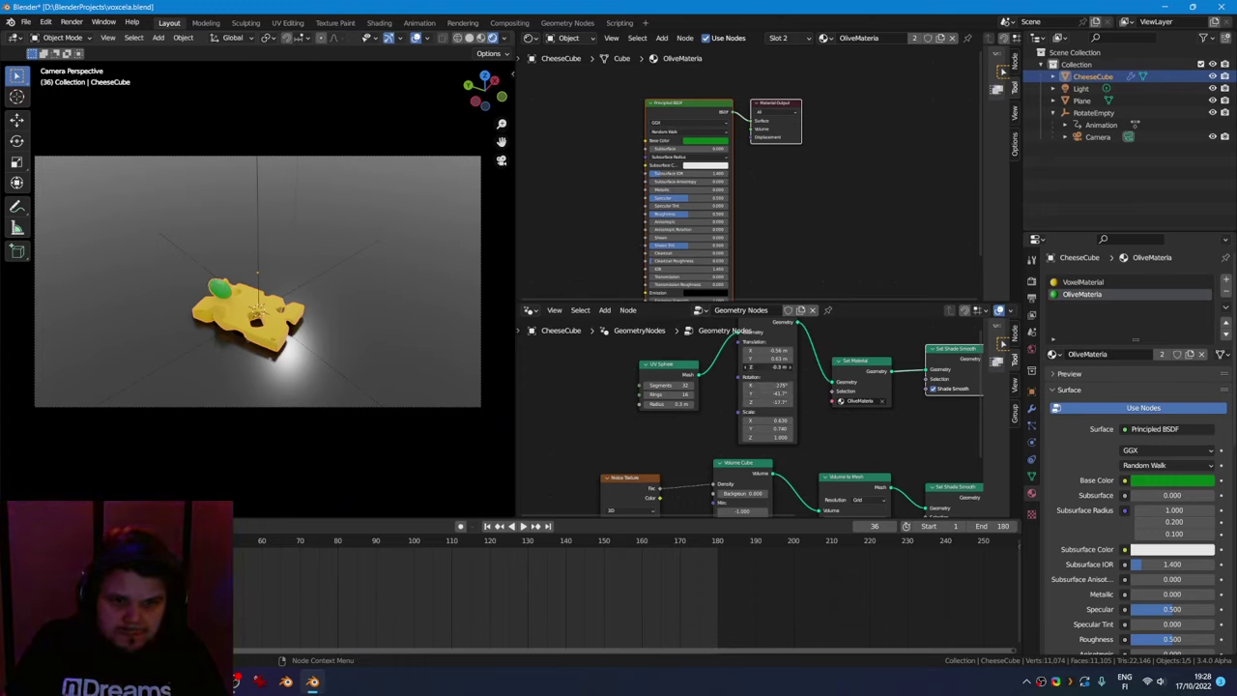
pyautogui.moveTo(768, 367); pyautogui.dragTo(742, 367)
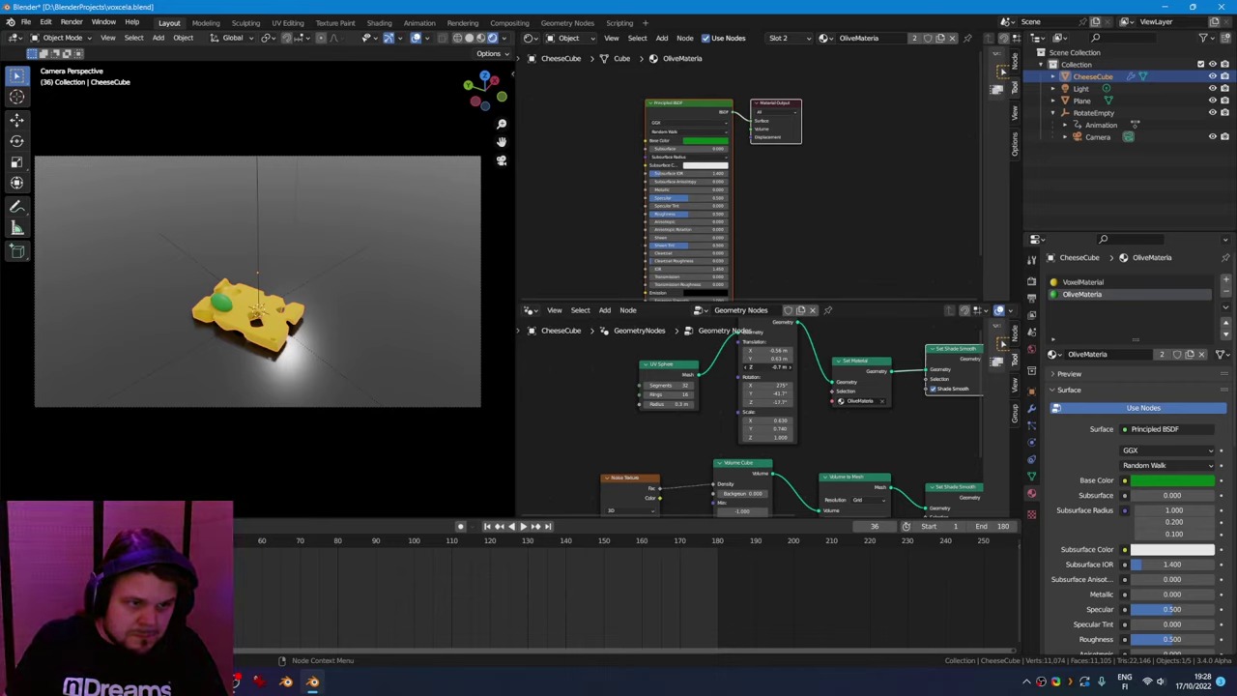
pyautogui.moveTo(768, 367); pyautogui.dragTo(771, 367)
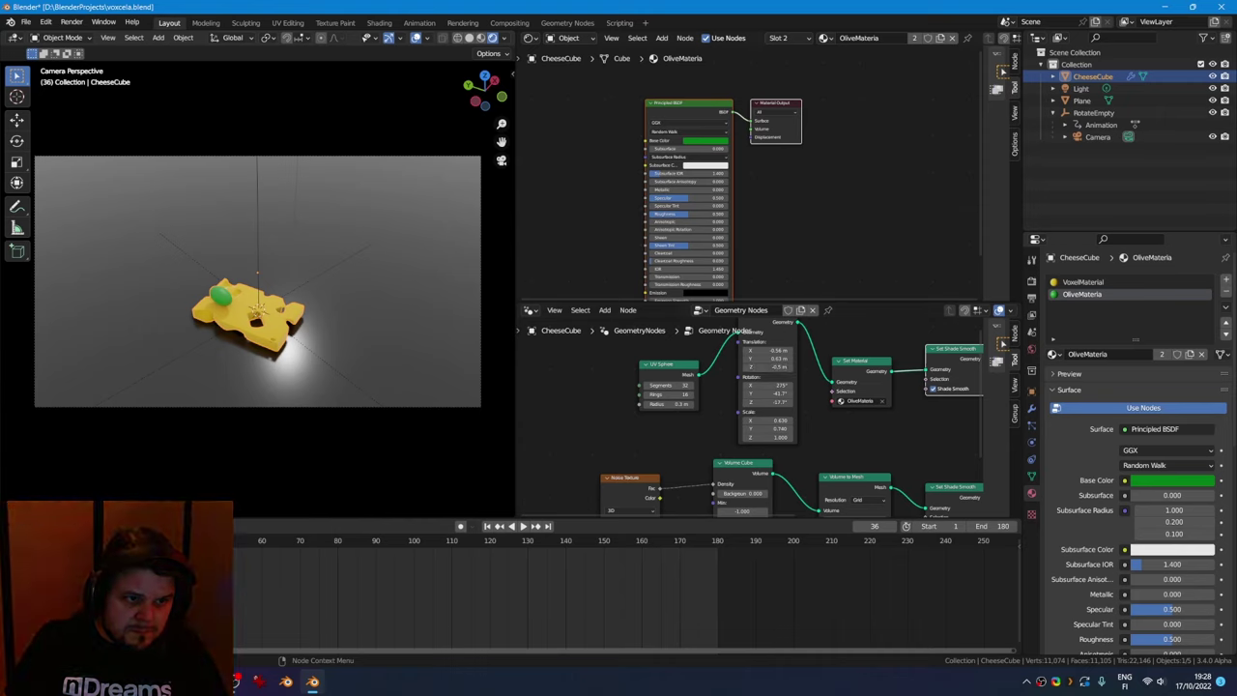
# Select the olive's UV Sphere, Transform, Set Material and Set Shade Smooth nodes in the cheese's node tree
pyautogui.rightClick(732, 400)
pyautogui.moveTo(821, 406); pyautogui.dragTo(852, 437, button='middle')
pyautogui.moveTo(766, 443); pyautogui.dragTo(706, 432, button='middle')
pyautogui.moveTo(563, 365); pyautogui.dragTo(930, 451)
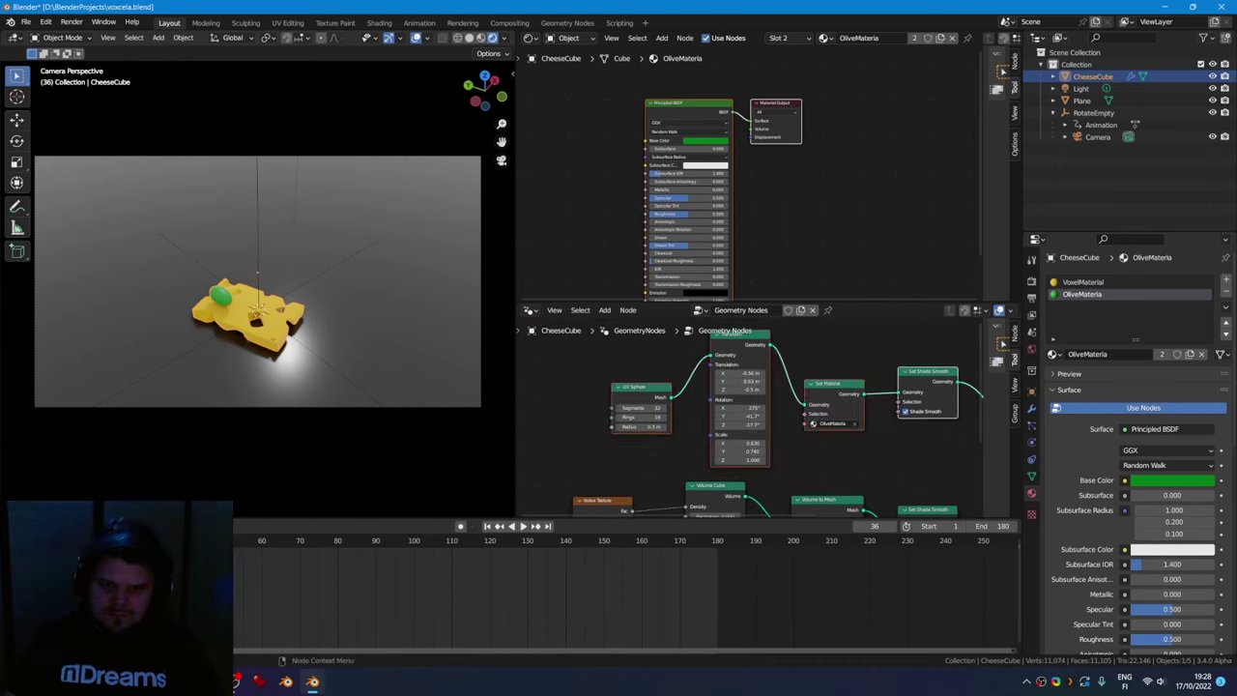
# Add a cube mesh to the scene and delete all its vertices, keeping the object as an empty mesh
pyautogui.rightClick(1063, 63)
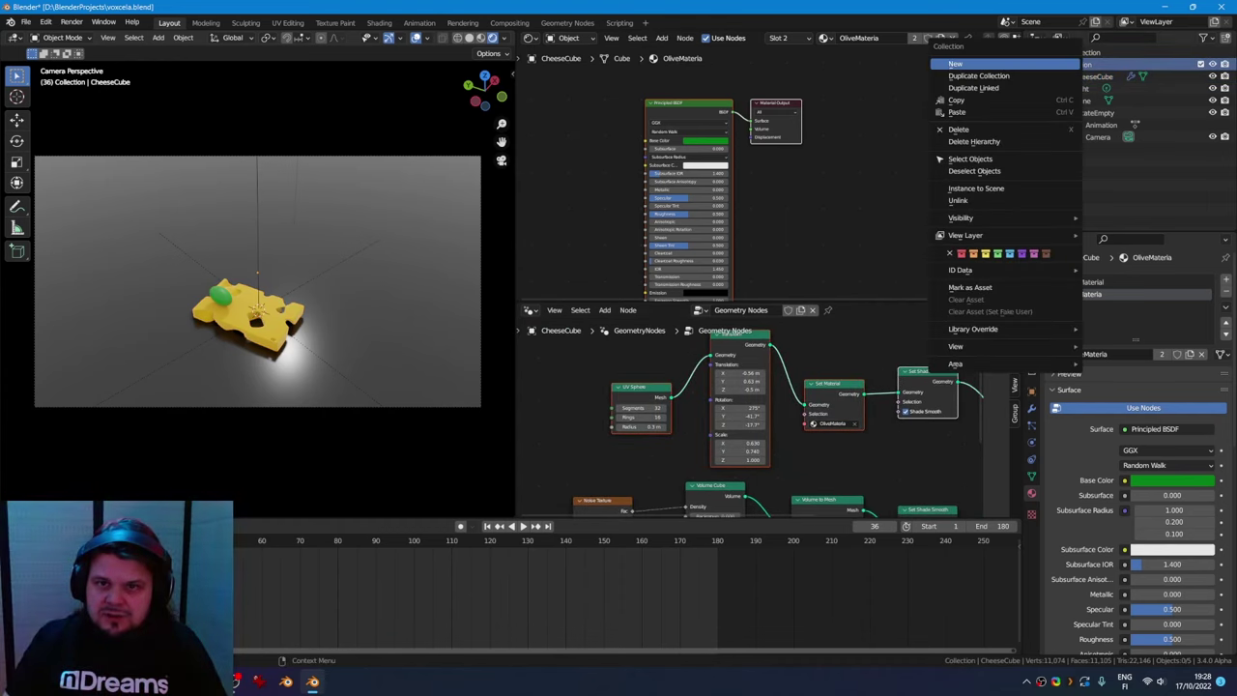
pyautogui.rightClick(290, 282)
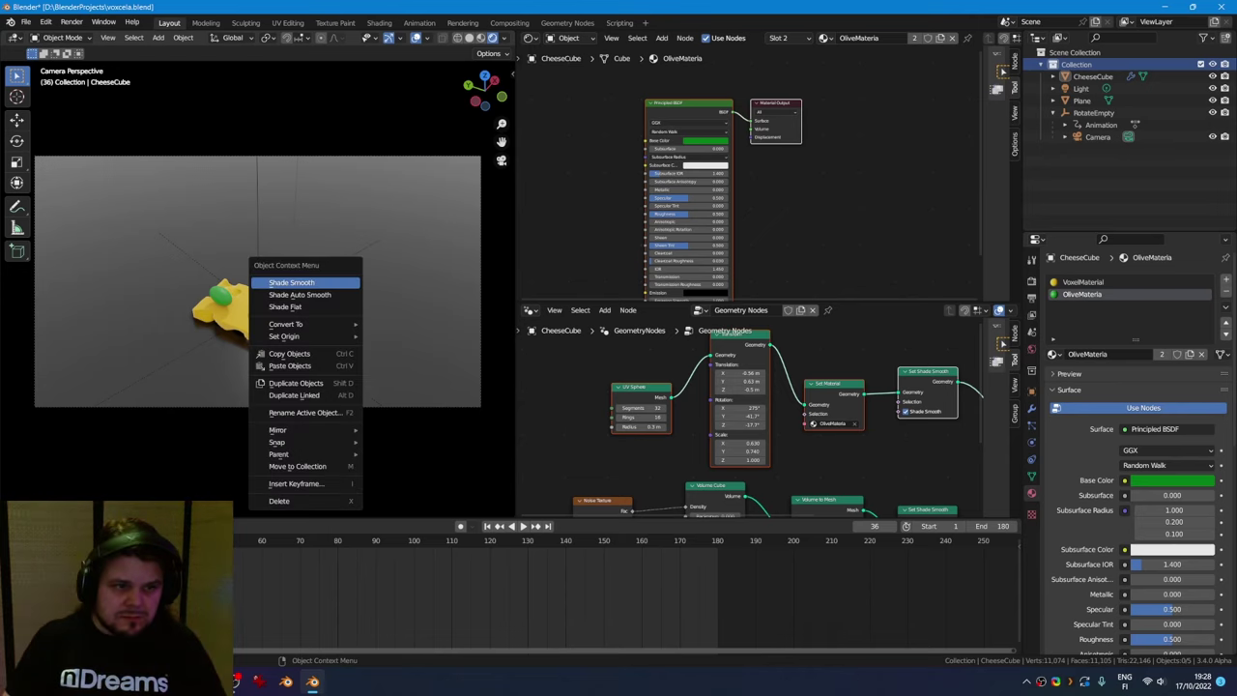
pyautogui.press('Escape')
pyautogui.hotkey('shift', 'a')
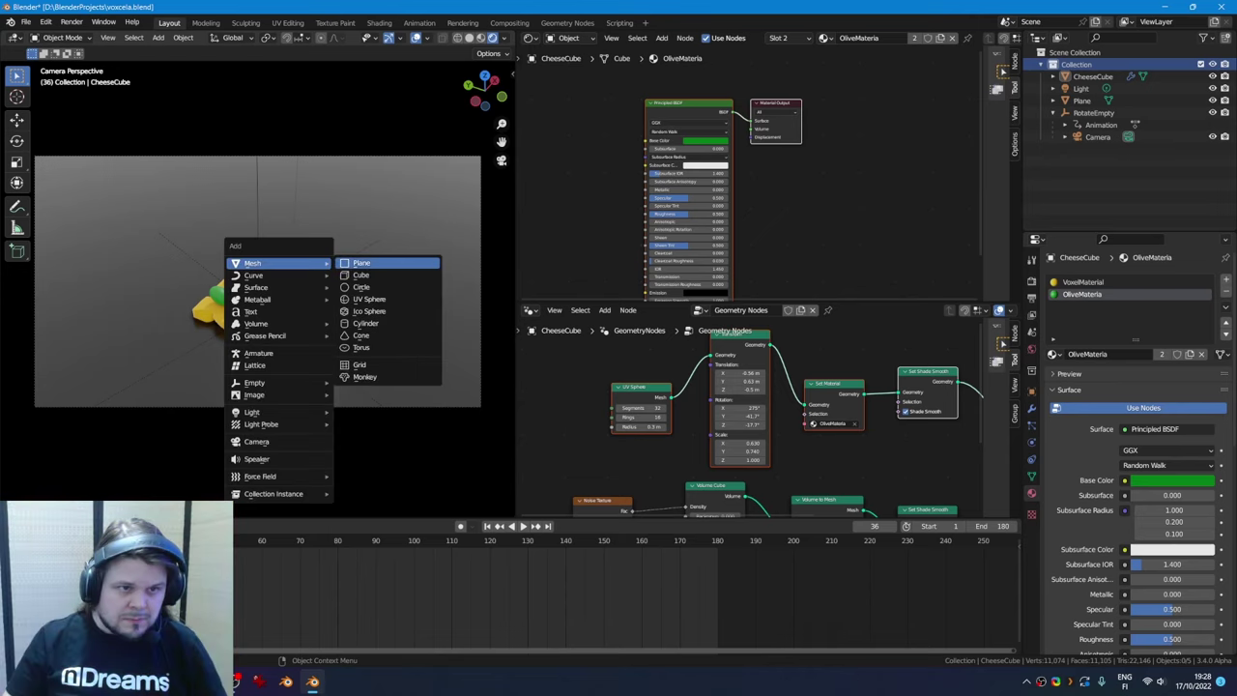
pyautogui.click(377, 275)
pyautogui.press('Tab')
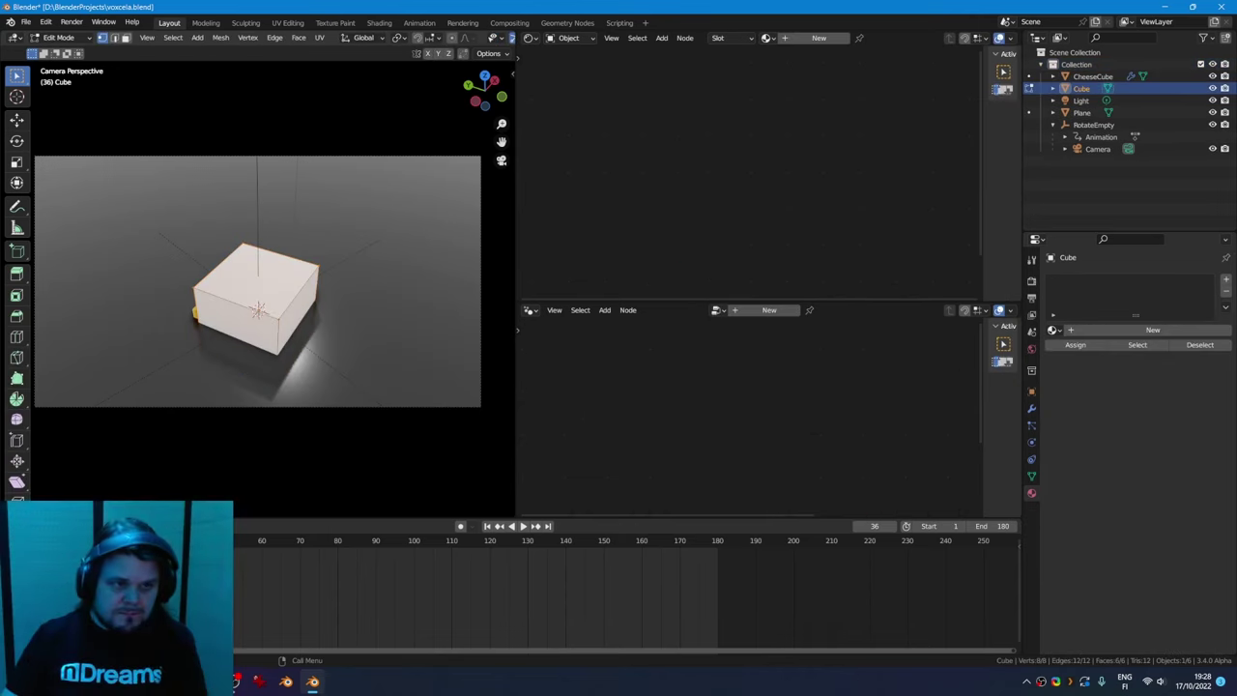
pyautogui.press('x')
pyautogui.click(317, 273)
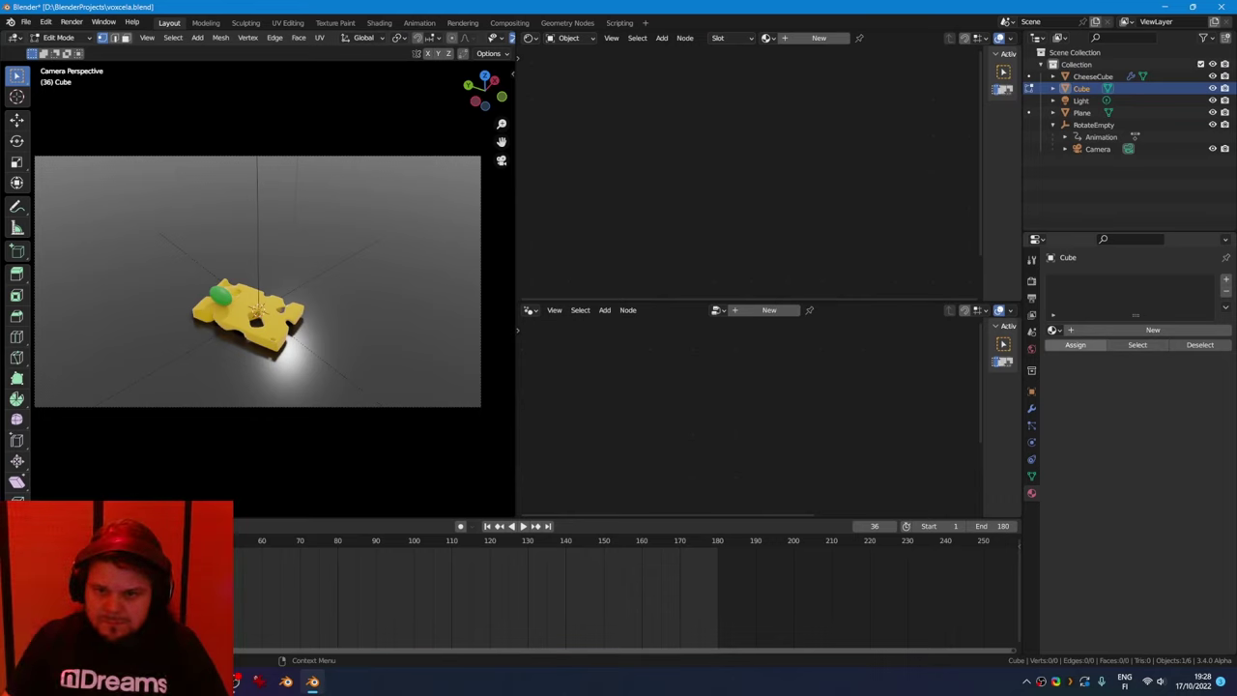
# Add a Geometry Nodes modifier with a new node tree to the emptied cube and try to paste nodes into it
pyautogui.click(1031, 409)
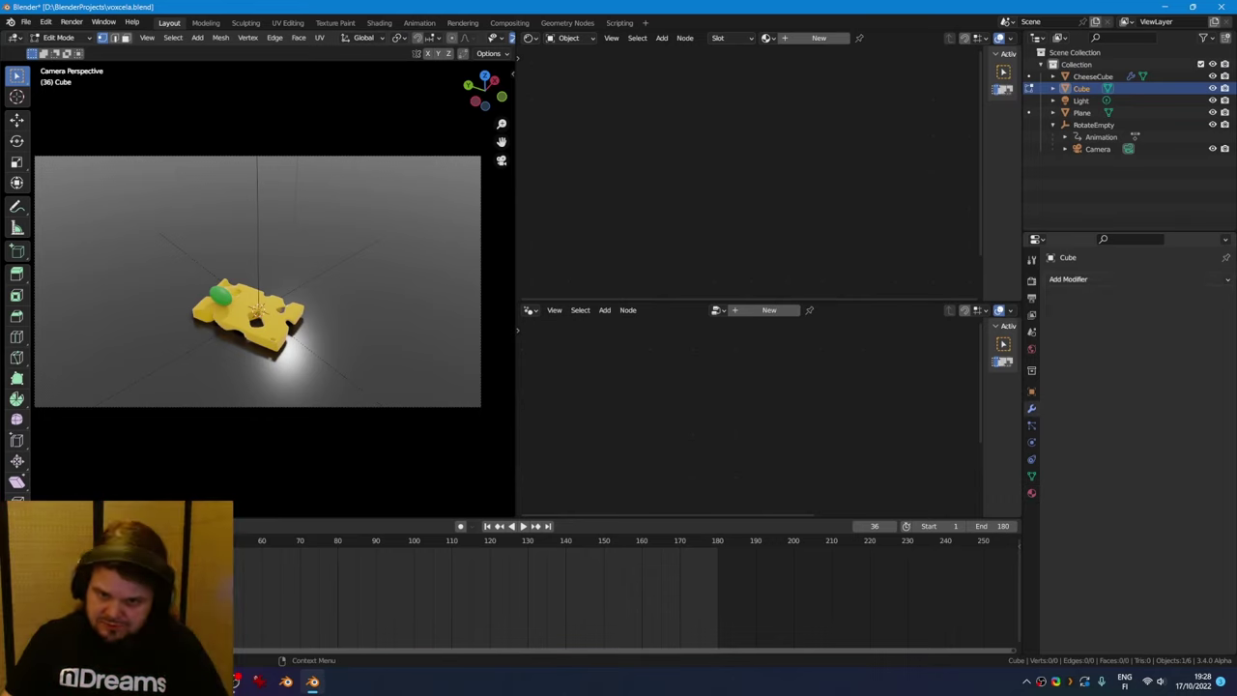
pyautogui.click(1068, 278)
pyautogui.click(985, 404)
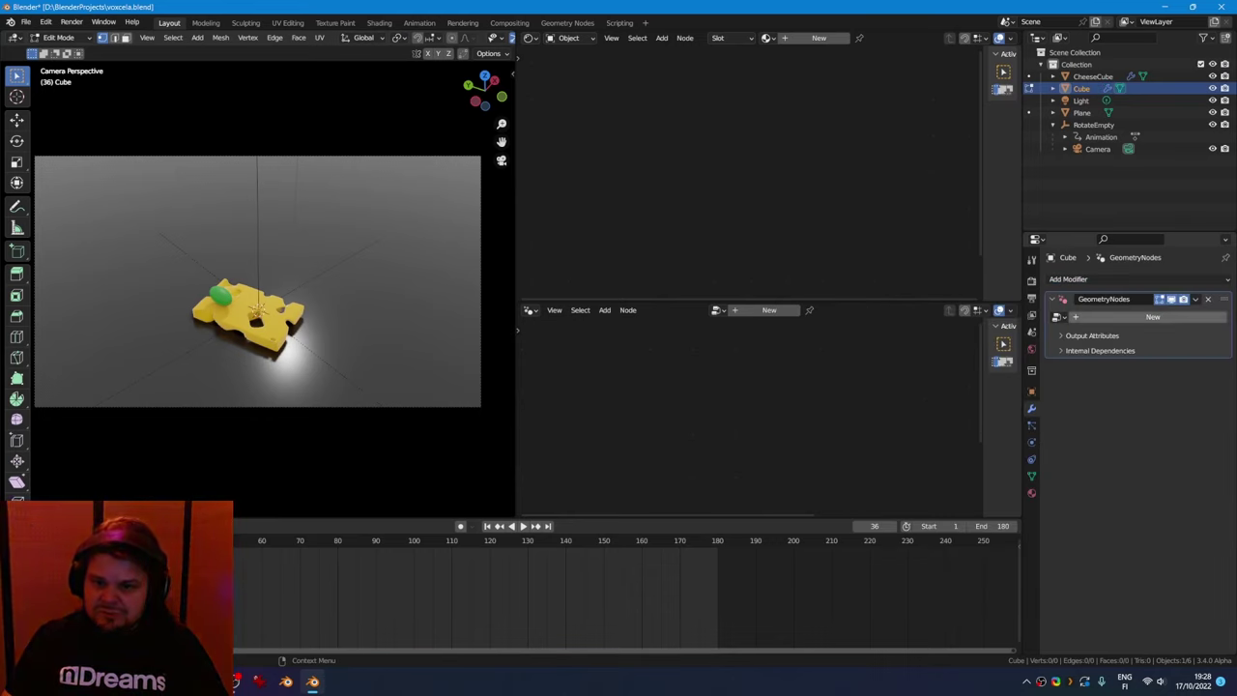
pyautogui.click(1153, 315)
pyautogui.hotkey('ctrl', 'v')
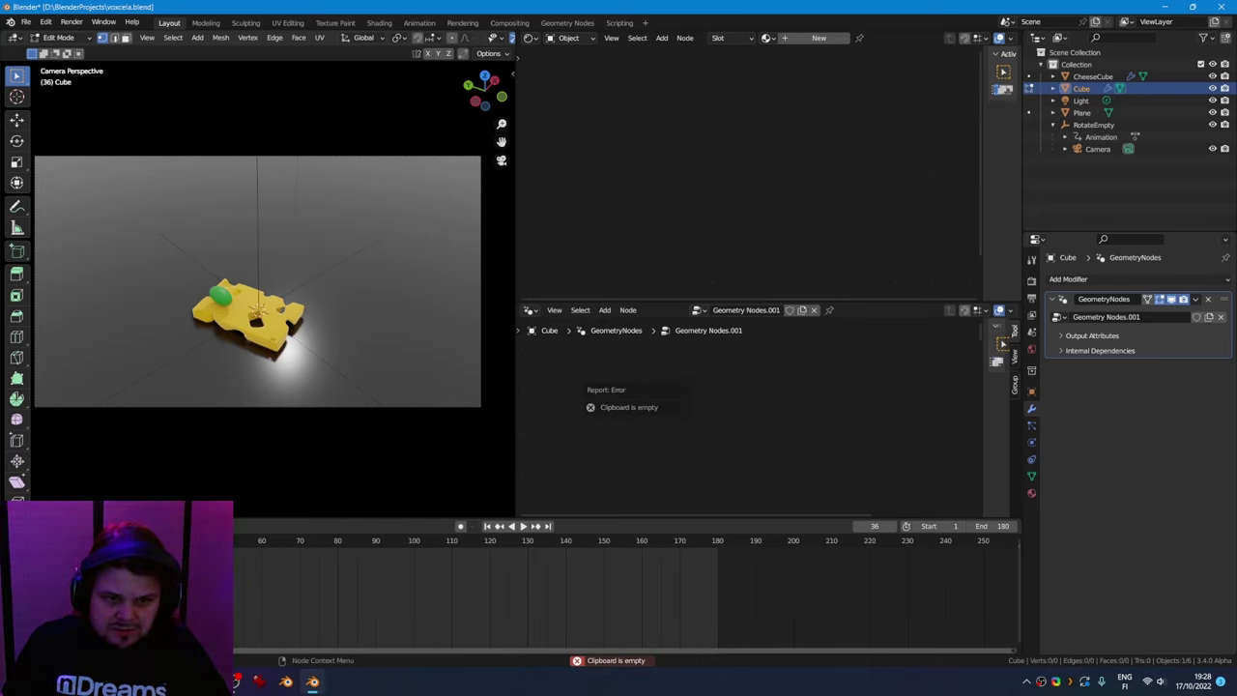
pyautogui.hotkey('ctrl', 'v')
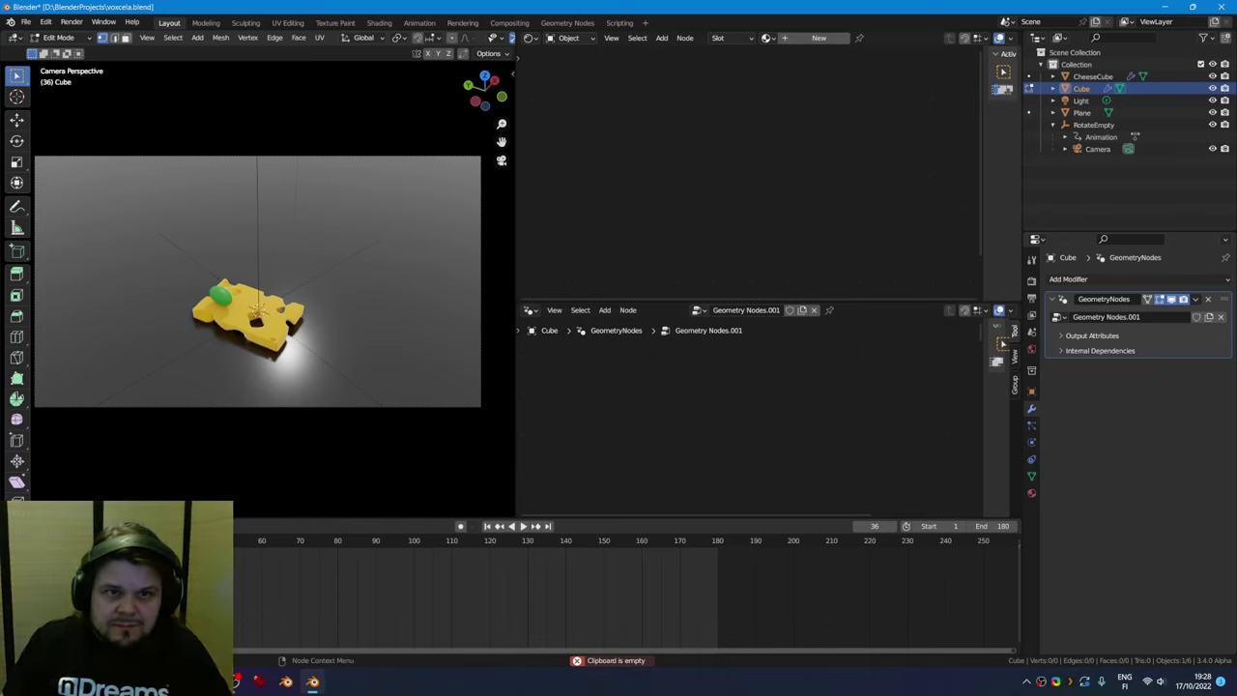
# Copy the four olive nodes from the Geometry Nodes tree and paste them into Geometry Nodes.001
pyautogui.click(700, 309)
pyautogui.click(739, 328)
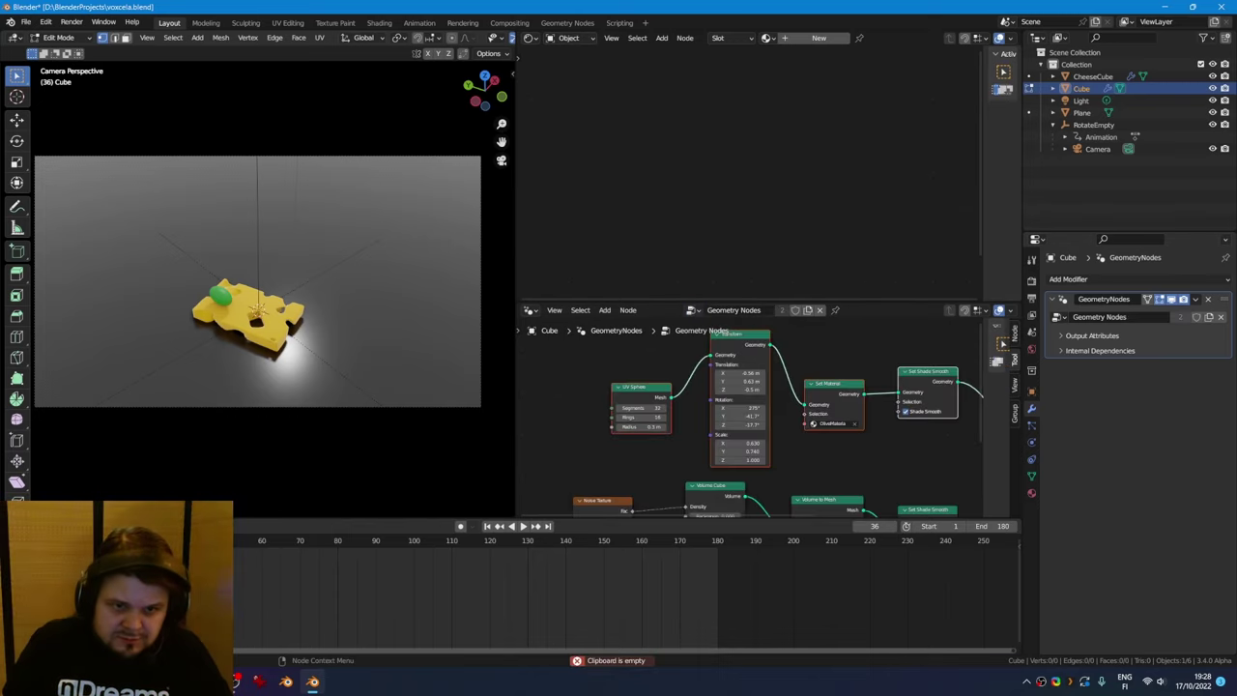
pyautogui.hotkey('ctrl', 'c')
pyautogui.click(694, 310)
pyautogui.click(739, 341)
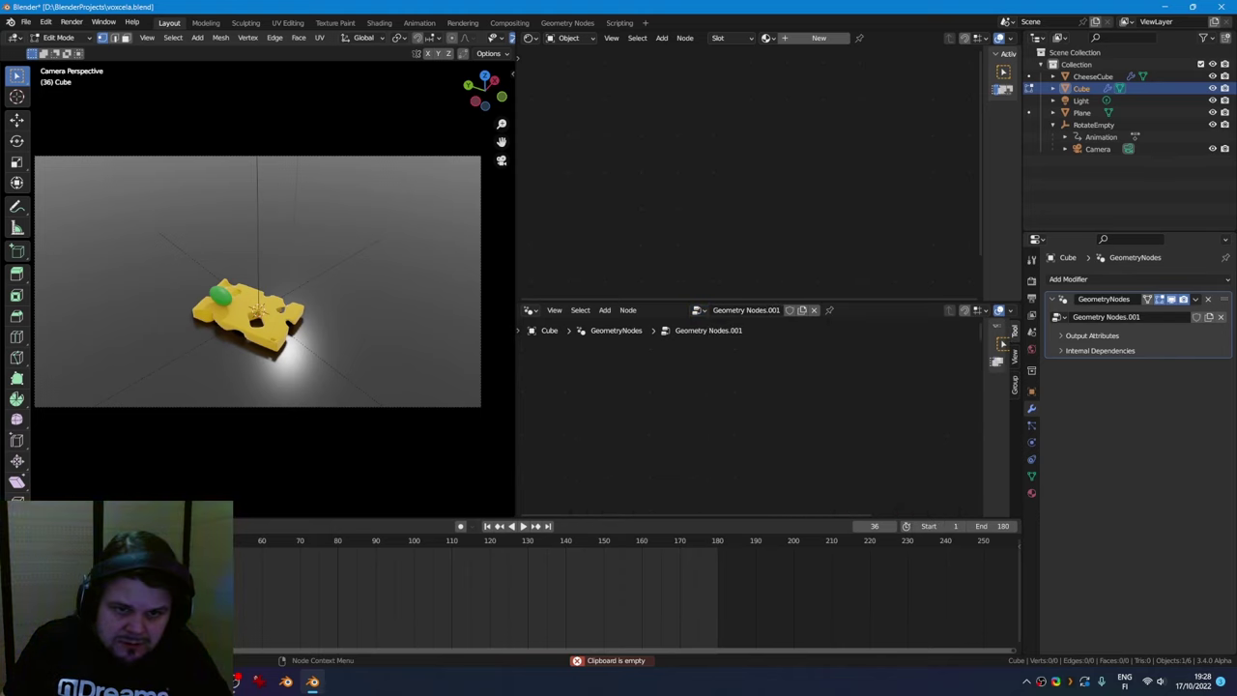
pyautogui.hotkey('ctrl', 'v')
pyautogui.press('g')
pyautogui.click(604, 466)
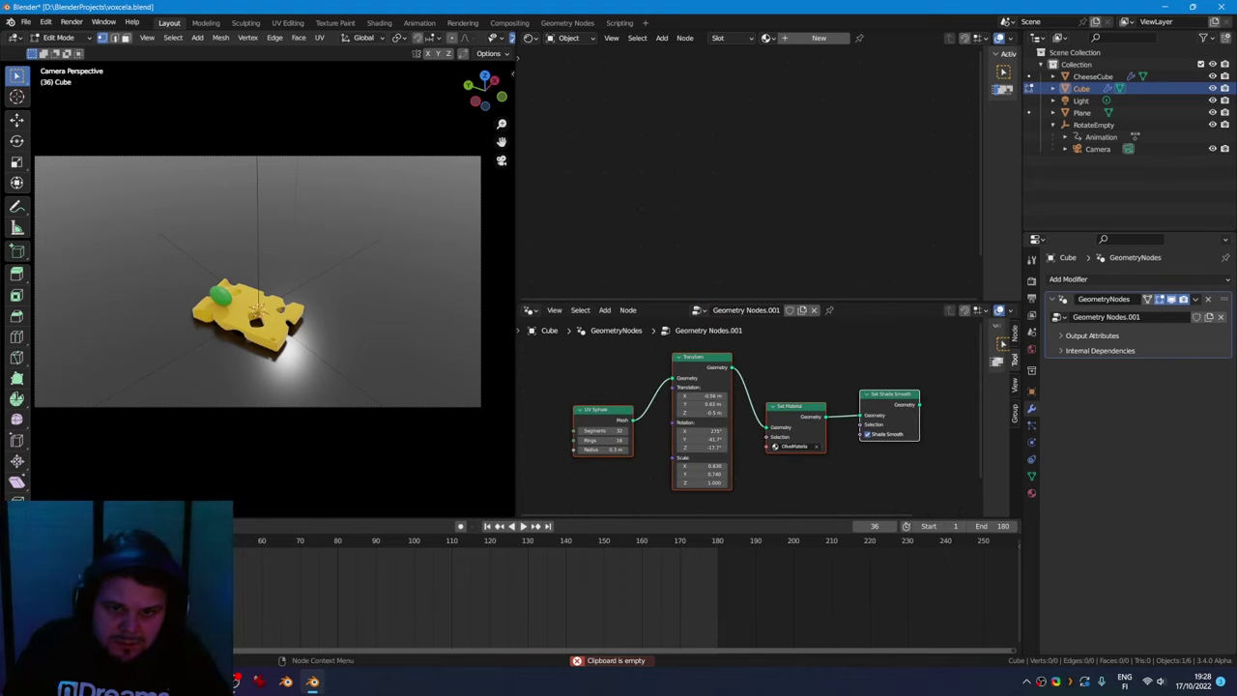
pyautogui.moveTo(920, 404); pyautogui.dragTo(938, 413)
pyautogui.write('group')
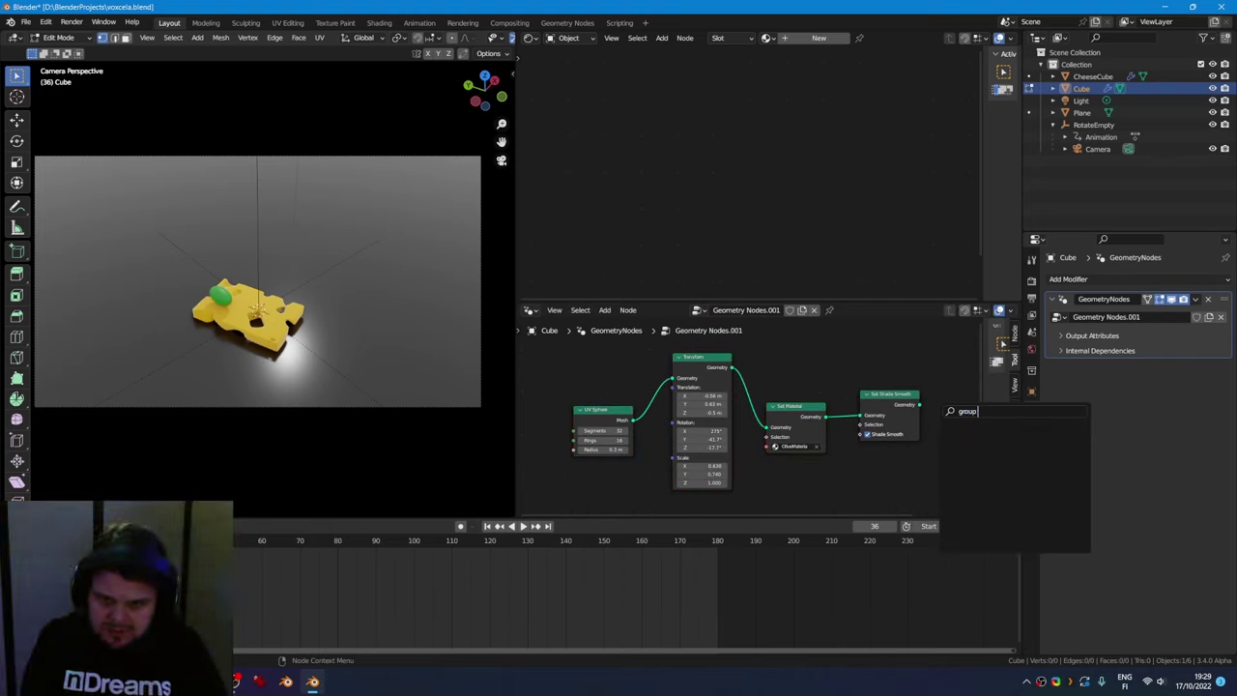
pyautogui.press('Escape')
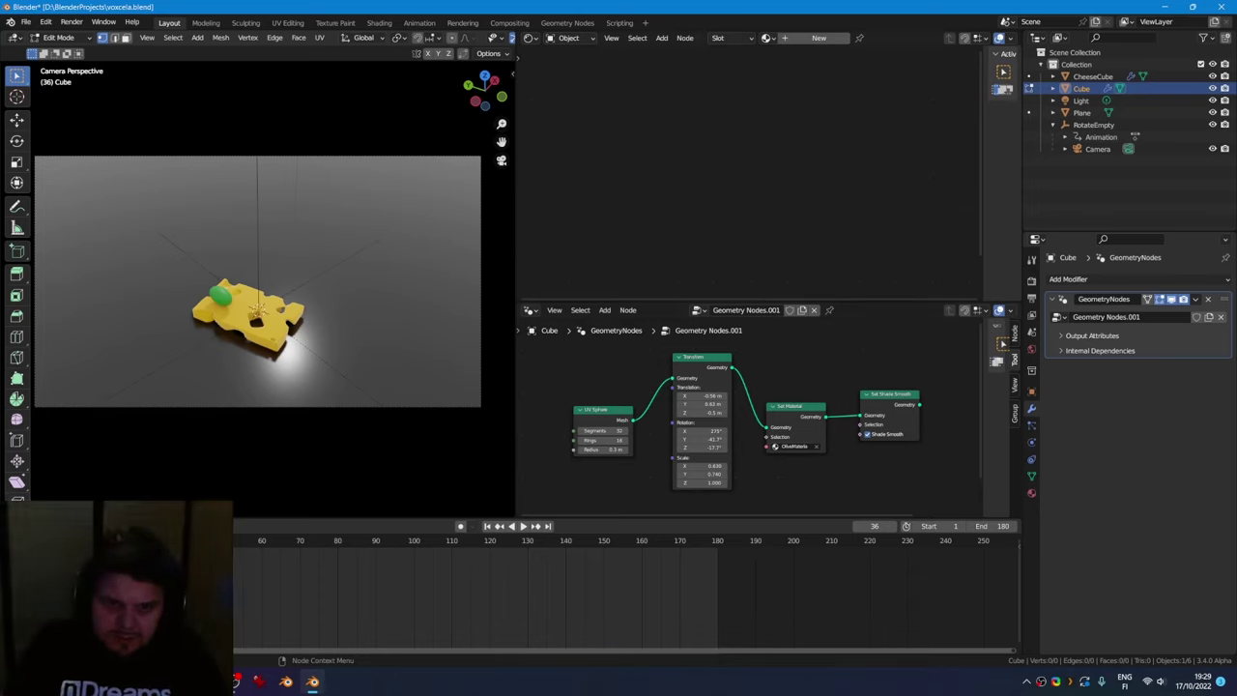
# Delete the Group Input node from Geometry Nodes.001 and connect the olive's Set Shade Smooth output to the Group Output
pyautogui.scroll(-3, 748, 421)
pyautogui.moveTo(748, 421); pyautogui.dragTo(688, 344, button='middle')
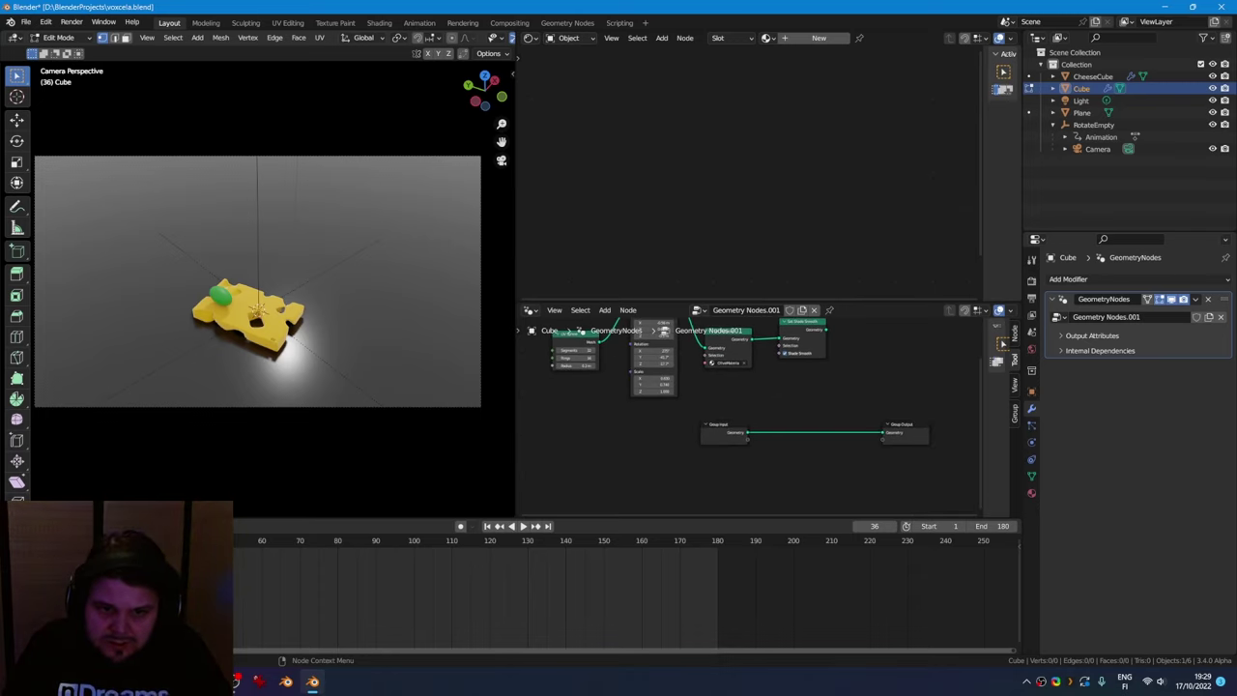
pyautogui.click(721, 425)
pyautogui.press('h')
pyautogui.press('x')
pyautogui.moveTo(826, 329); pyautogui.dragTo(894, 436)
pyautogui.press('Escape')
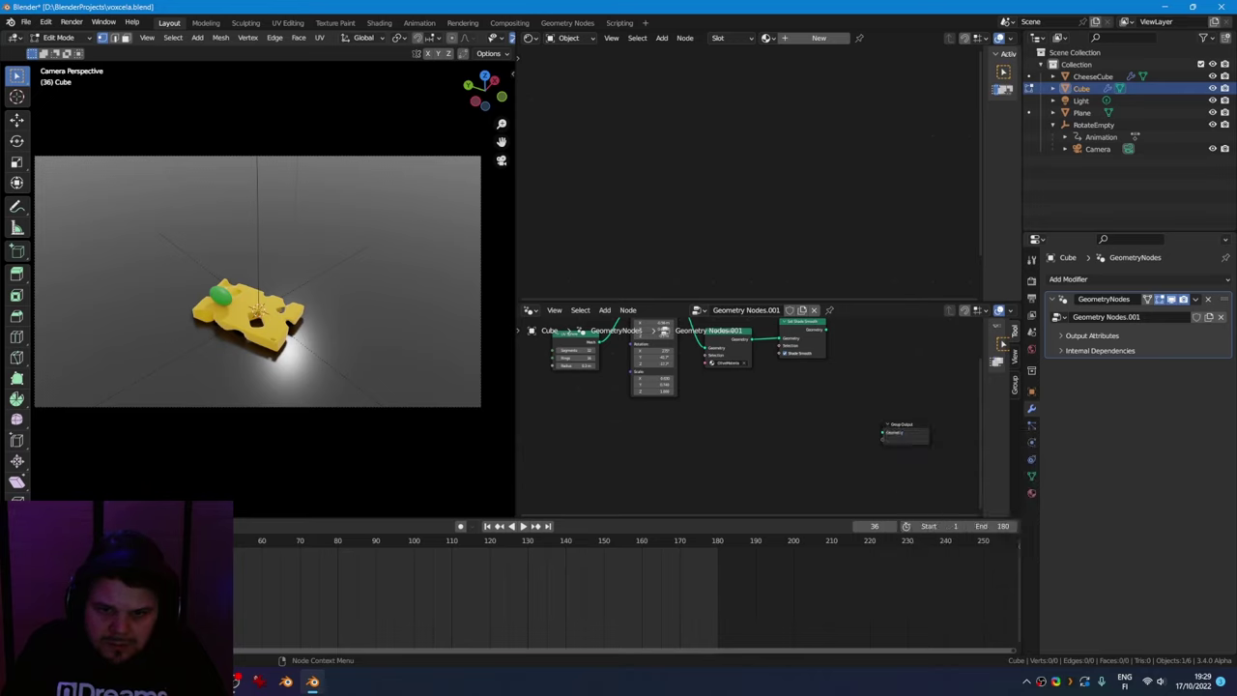
pyautogui.moveTo(825, 331); pyautogui.dragTo(882, 432)
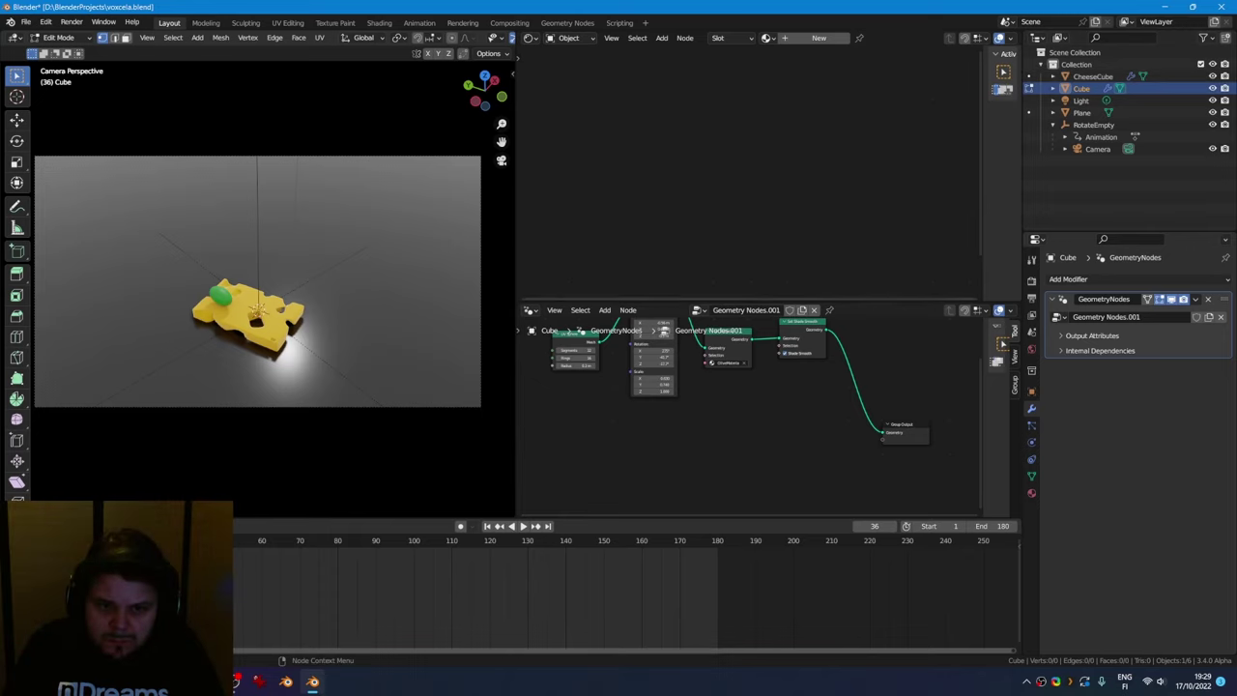
pyautogui.click(726, 362)
pyautogui.click(745, 381)
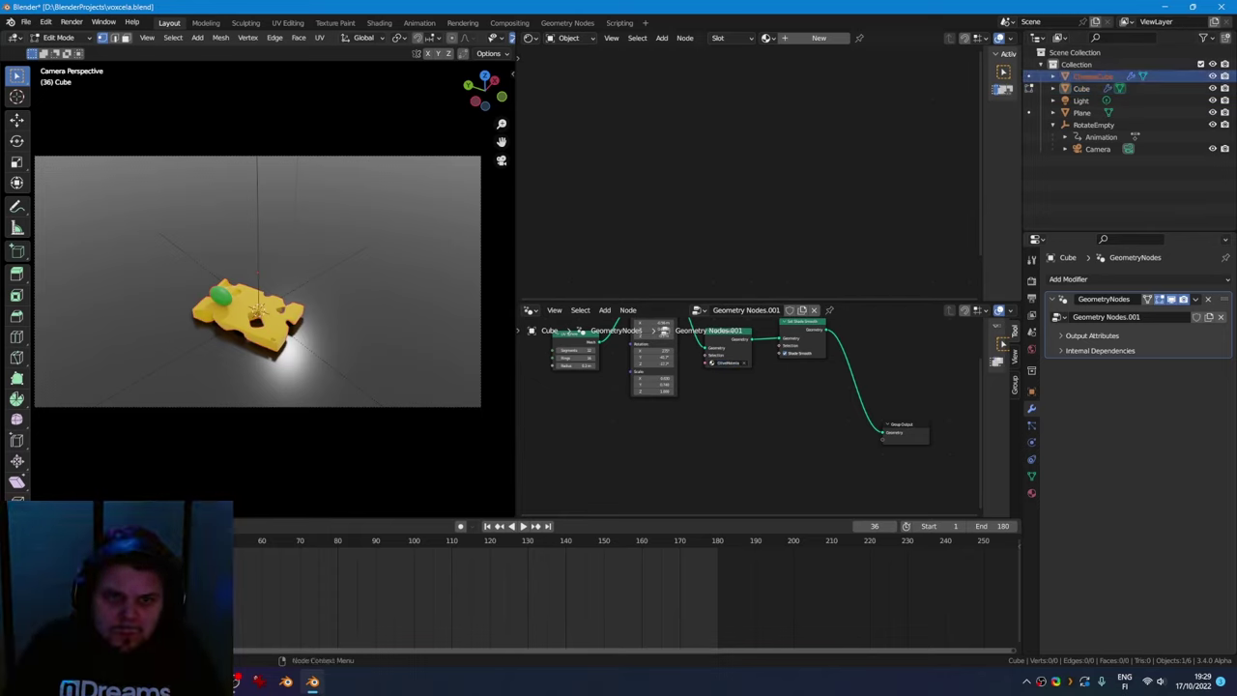
# Delete the four olive nodes from the original Geometry Nodes tree so that it holds only the cheese
pyautogui.click(697, 309)
pyautogui.click(739, 329)
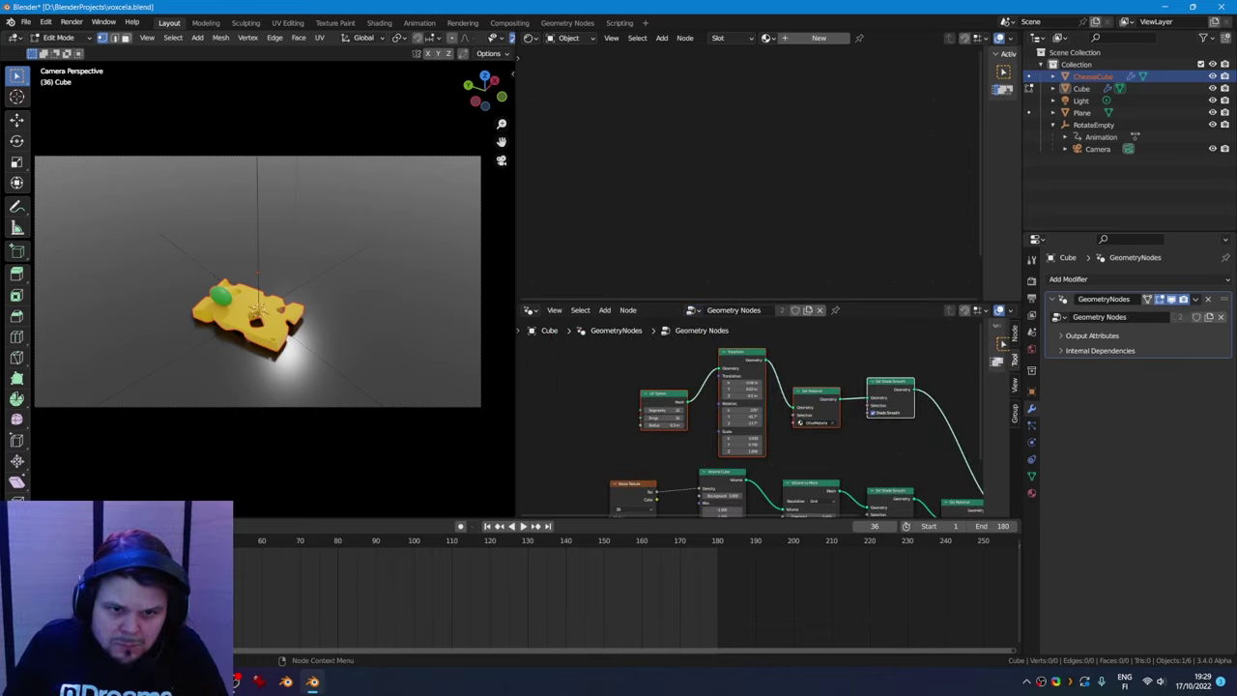
pyautogui.moveTo(605, 378); pyautogui.dragTo(913, 429)
pyautogui.press('x')
pyautogui.moveTo(913, 429)
pyautogui.mouseDown(button='middle')
pyautogui.moveTo(729, 329)
pyautogui.moveTo(690, 347)
pyautogui.mouseUp(button='middle')
pyautogui.moveTo(599, 396); pyautogui.dragTo(605, 398, button='middle')
# Assign the Geometry Nodes.001 tree to the cube object's modifier again
pyautogui.click(1081, 88)
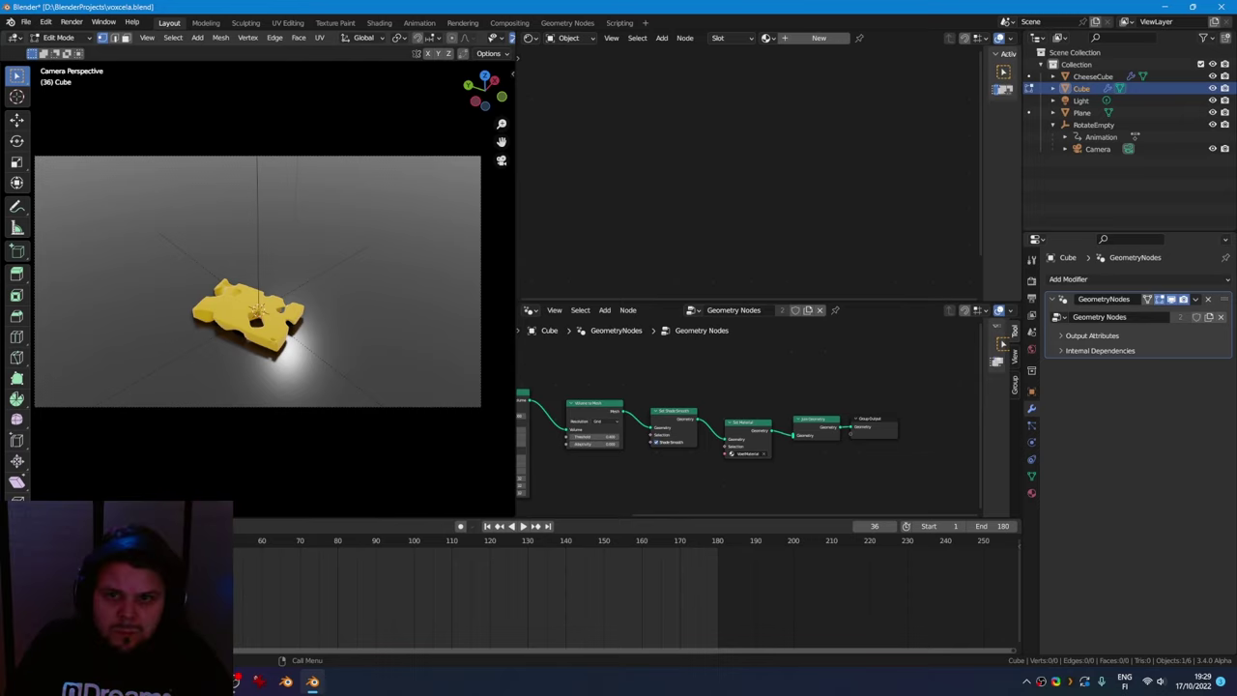
pyautogui.click(1057, 318)
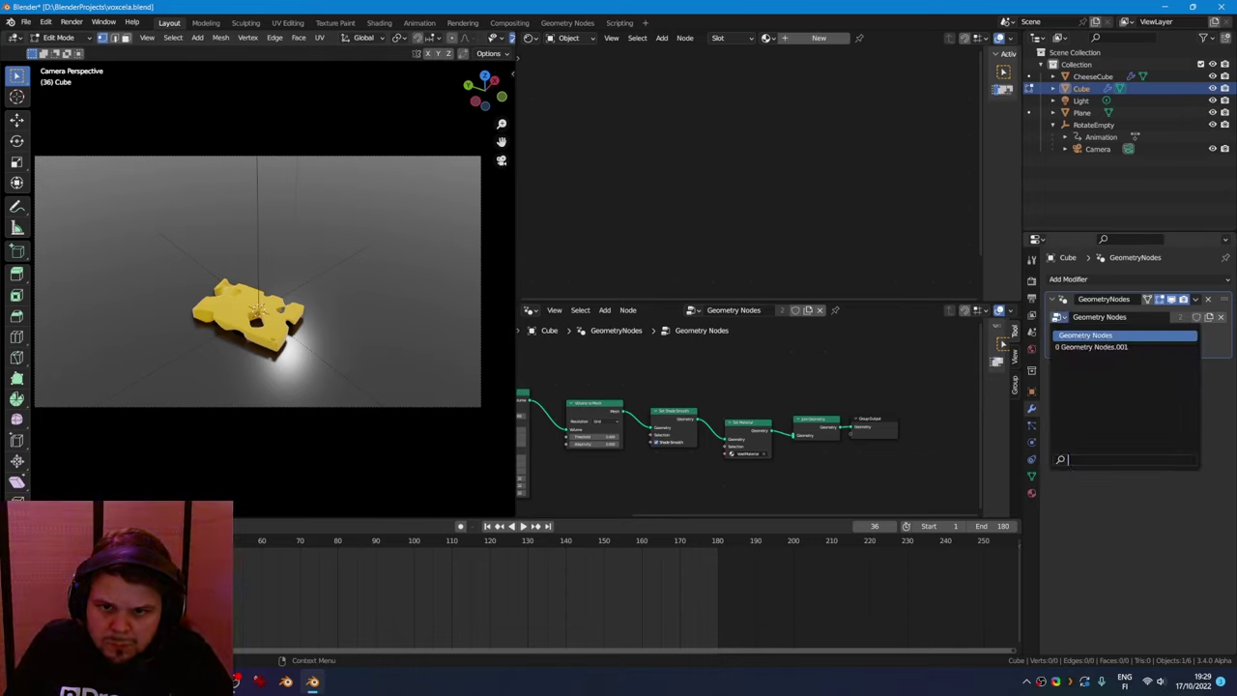
pyautogui.click(1102, 343)
pyautogui.press('Home')
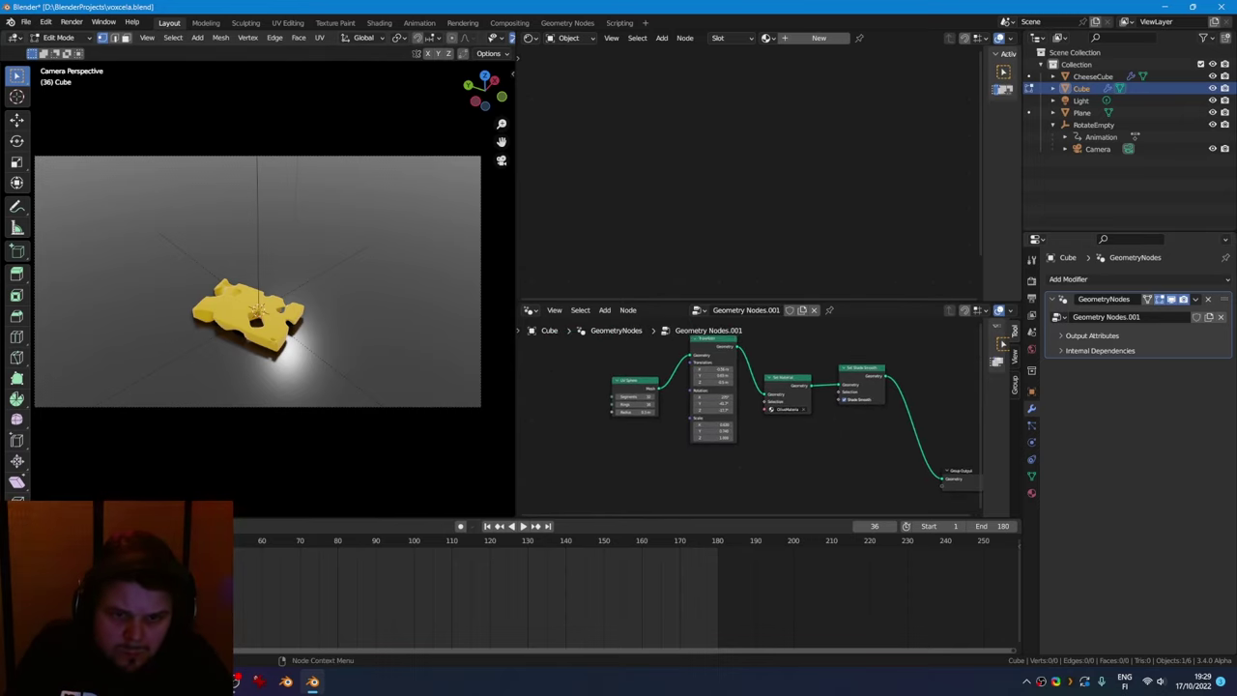
# Move the olive's four-node chain down closer to the level of the Group Output node
pyautogui.moveTo(561, 439); pyautogui.dragTo(917, 383)
pyautogui.press('g')
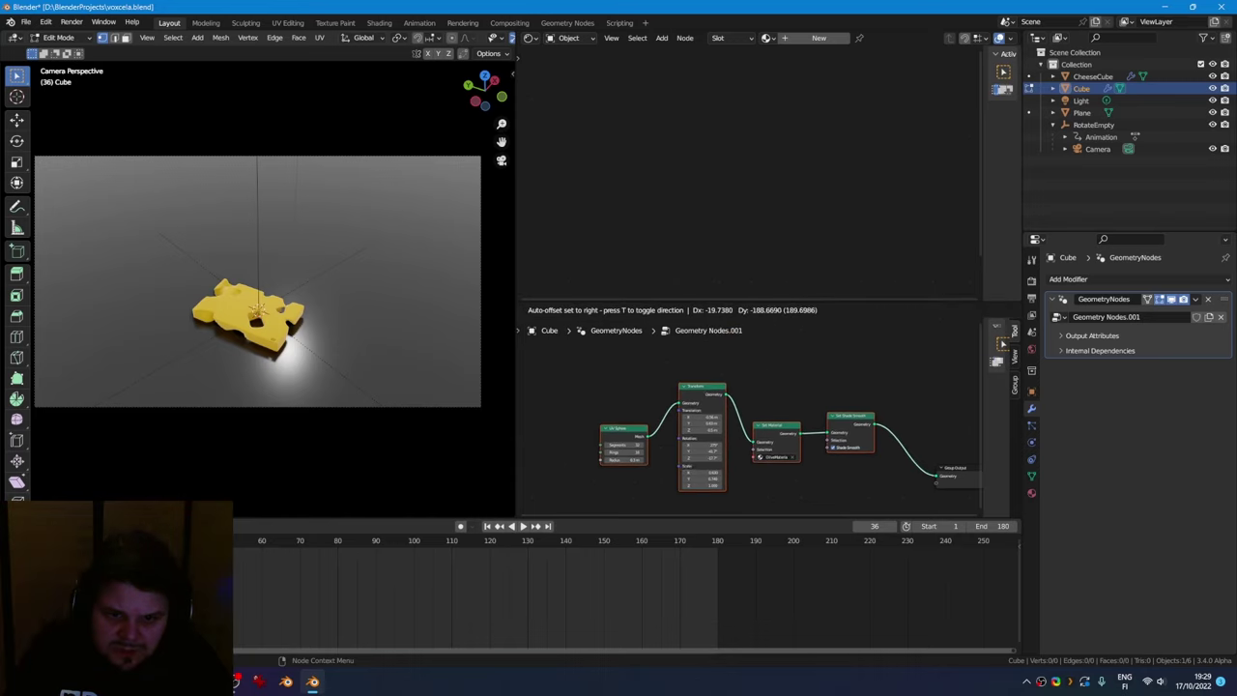
pyautogui.click(913, 444)
pyautogui.moveTo(913, 444); pyautogui.dragTo(909, 393, button='middle')
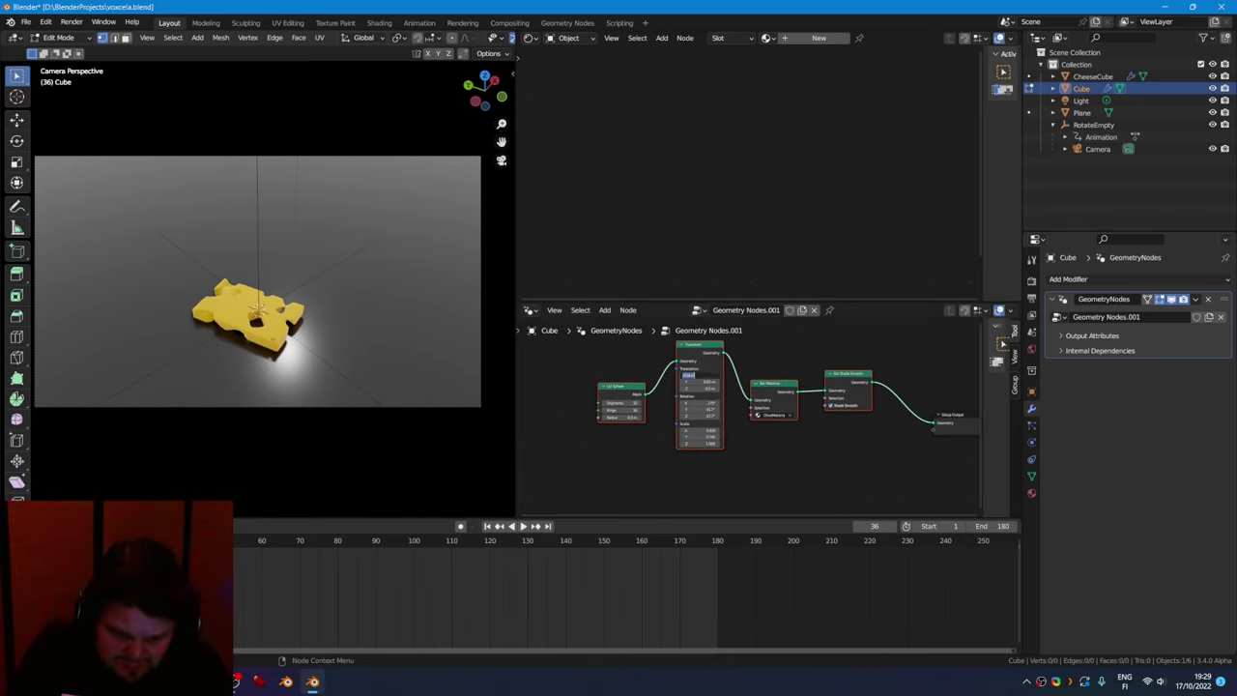
# Set the olive Transform node's X and Y translation to 0 m and its X and Z rotation to 0°
pyautogui.write('0')
pyautogui.press('Return')
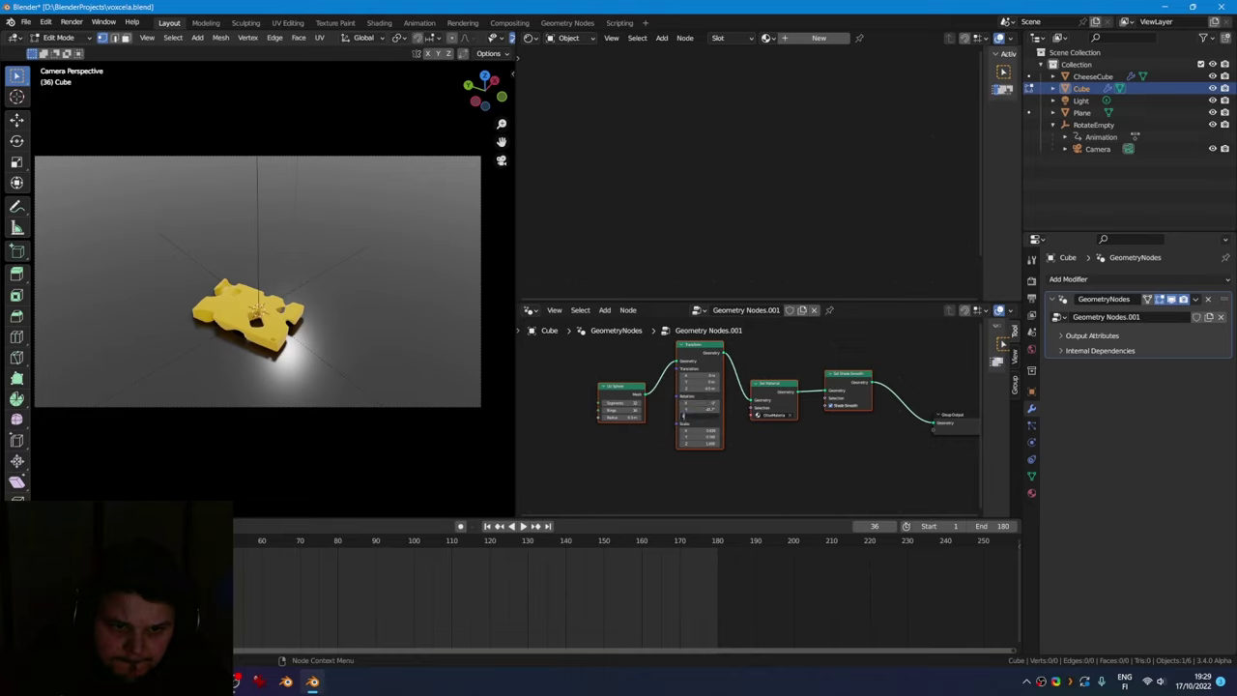
pyautogui.press('Return')
pyautogui.hotkey('alt', 'a')
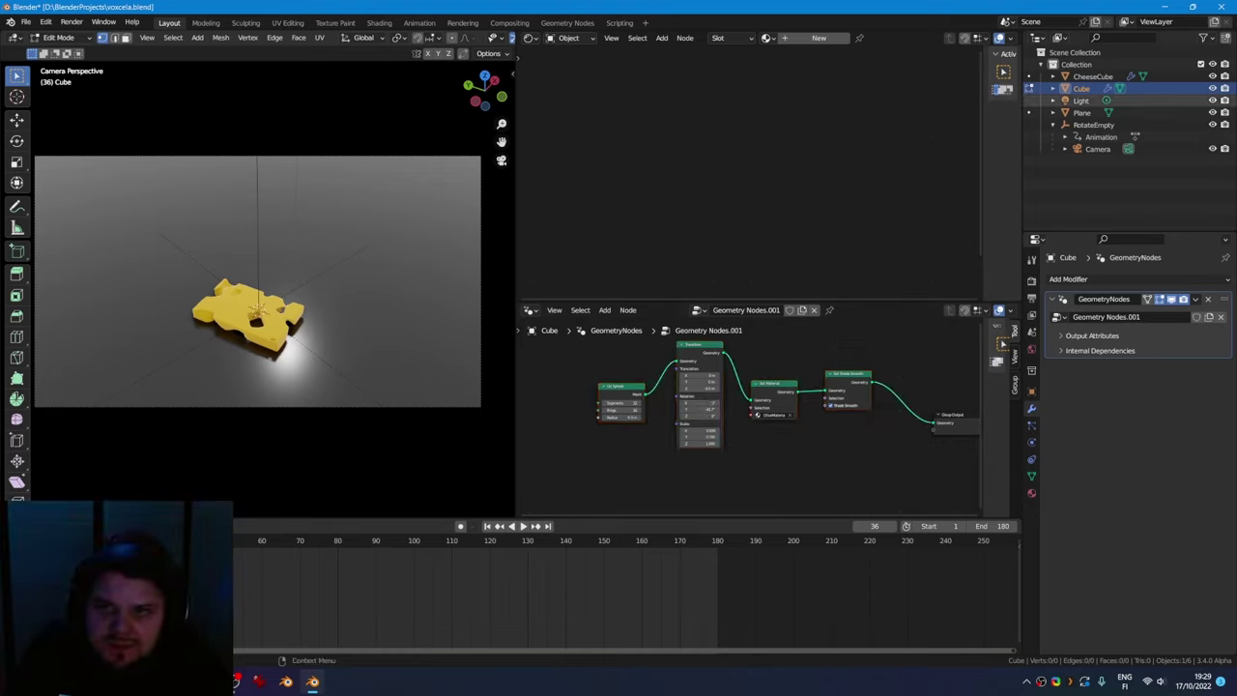
# Examine the scene from outside the camera view and check the cube object's transform and modifier settings
pyautogui.scroll(-4, 275, 290)
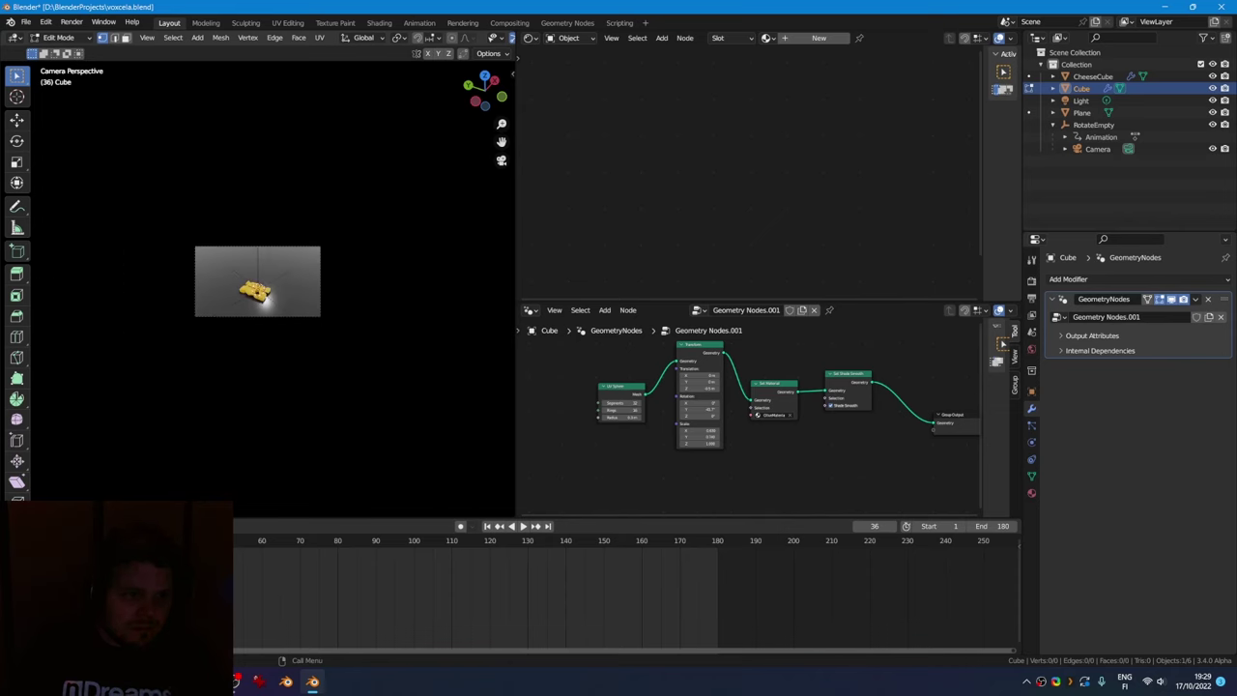
pyautogui.moveTo(275, 290); pyautogui.dragTo(242, 302, button='middle')
pyautogui.scroll(-2, 242, 301)
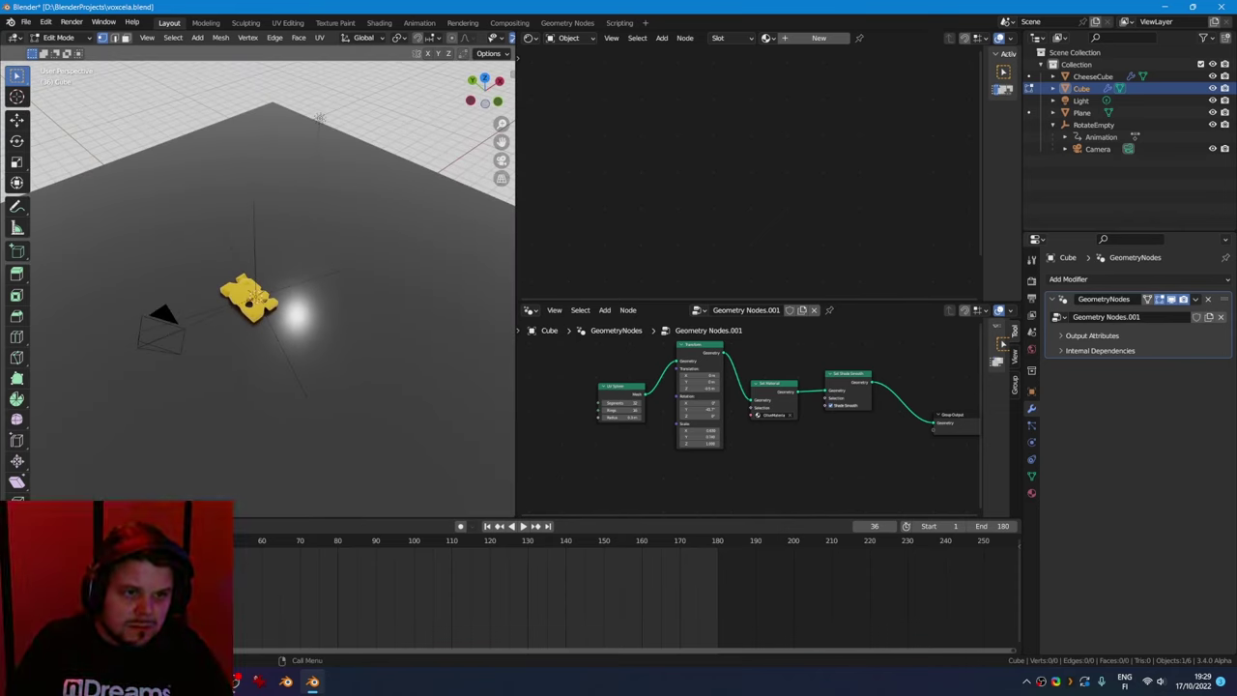
pyautogui.click(1031, 390)
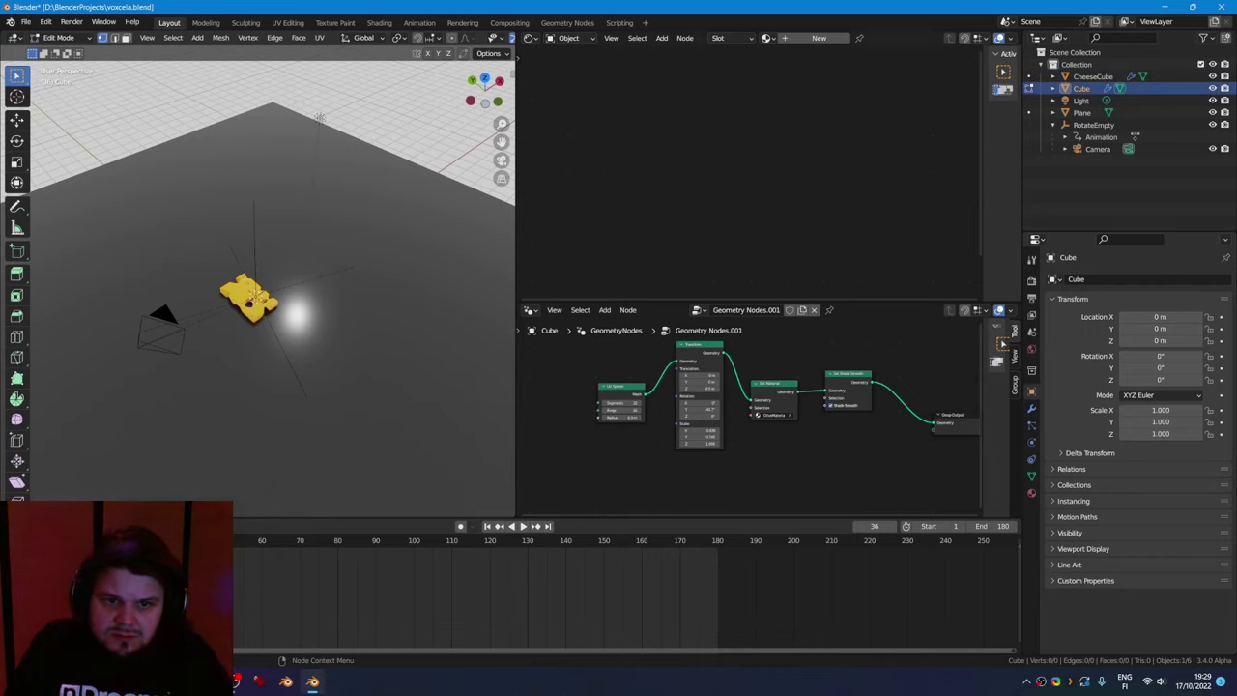
pyautogui.click(1031, 407)
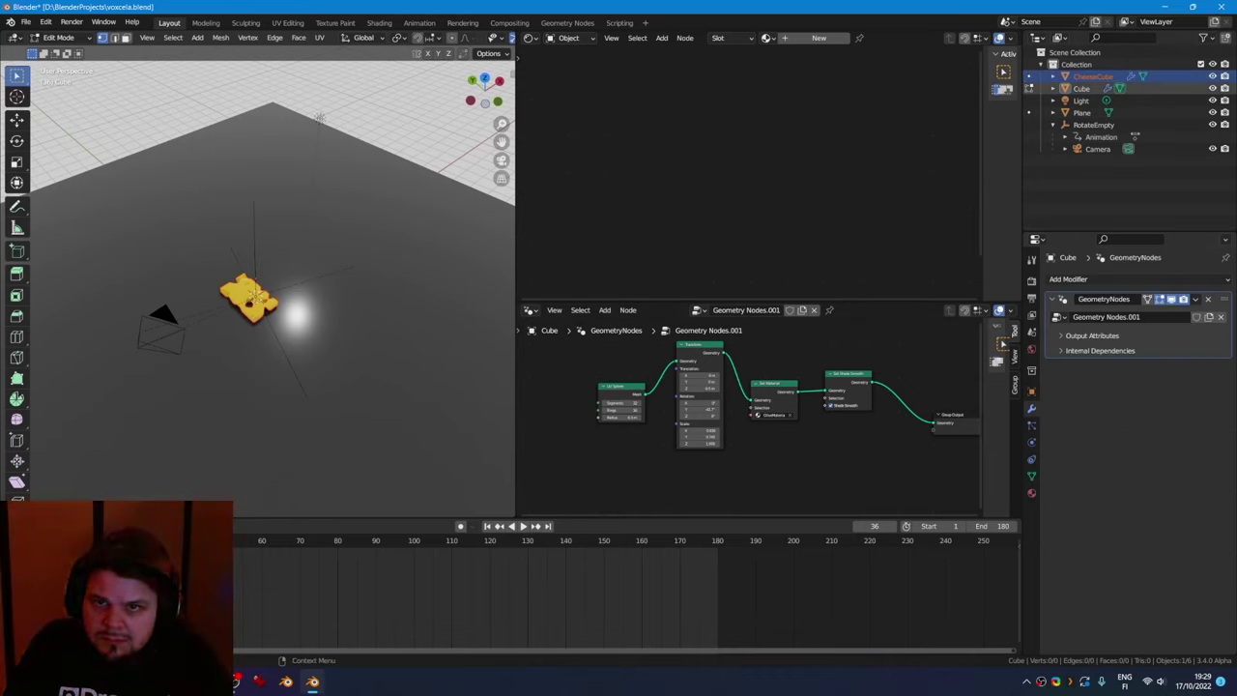
# Leave Edit Mode on the cube object and assign the original Geometry Nodes tree to its modifier
pyautogui.press('Tab')
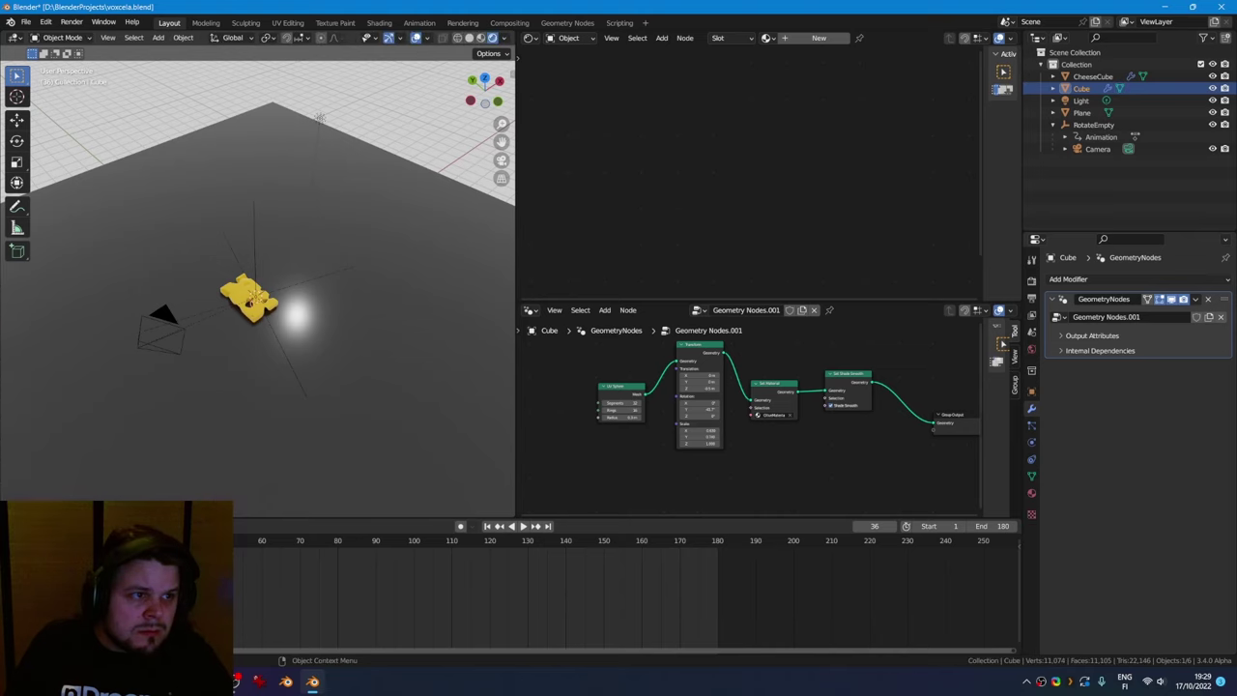
pyautogui.press('Tab')
pyautogui.press('Tab')
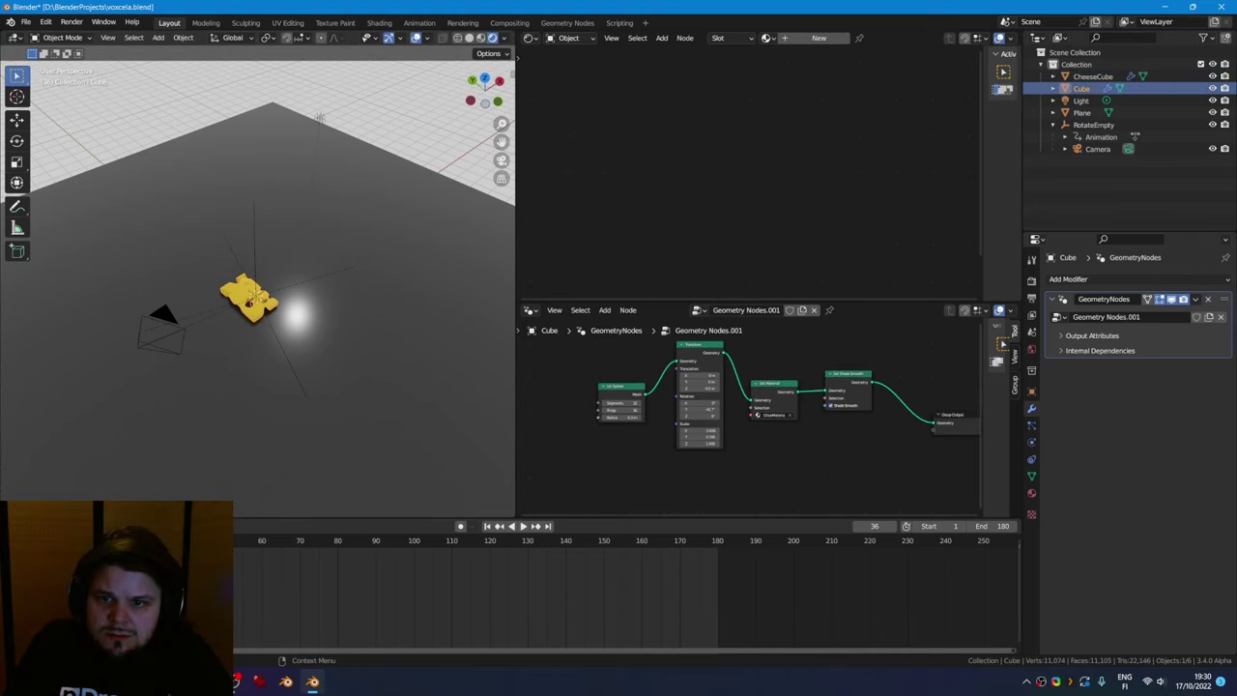
pyautogui.click(1060, 316)
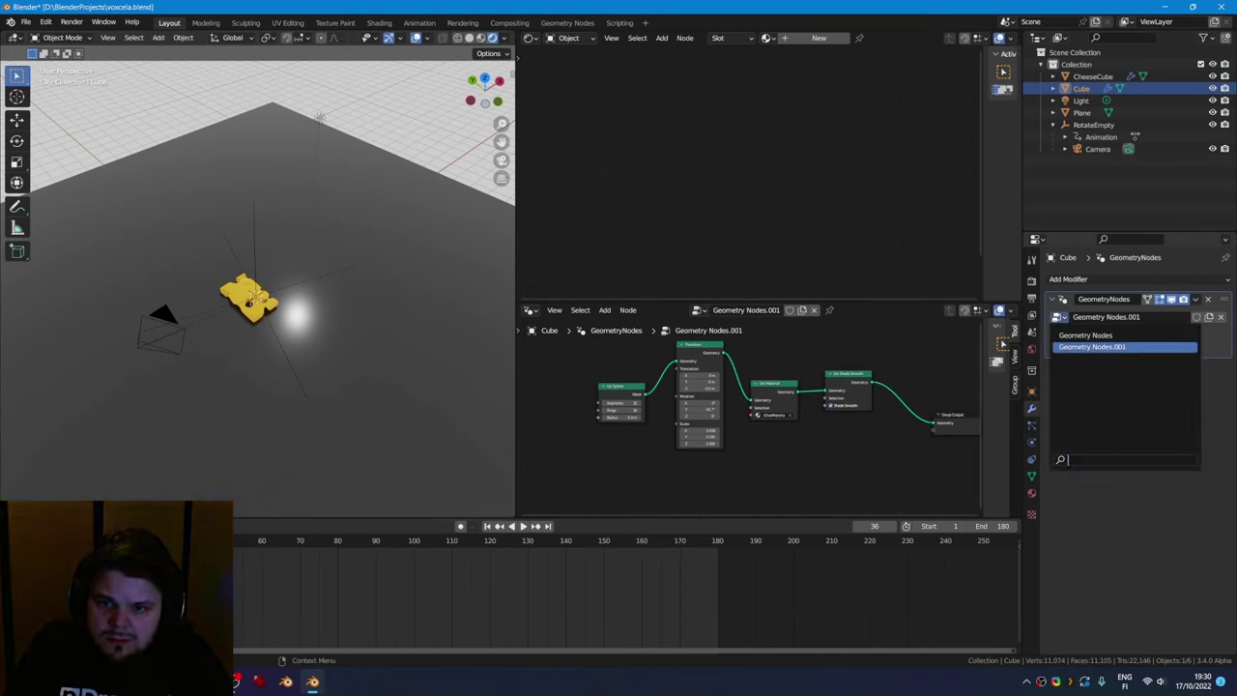
pyautogui.click(1096, 335)
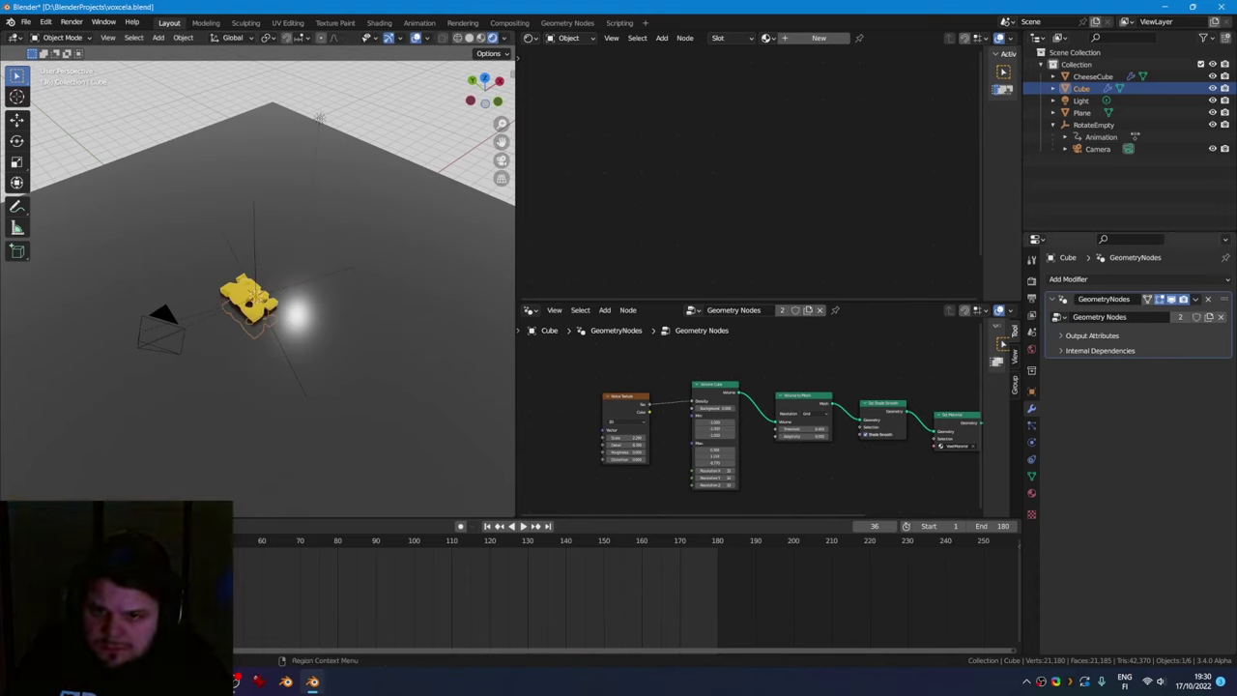
# Raise the cube object to about 2.97 m in Z and assign the Geometry Nodes.001 tree to its modifier
pyautogui.click(1031, 391)
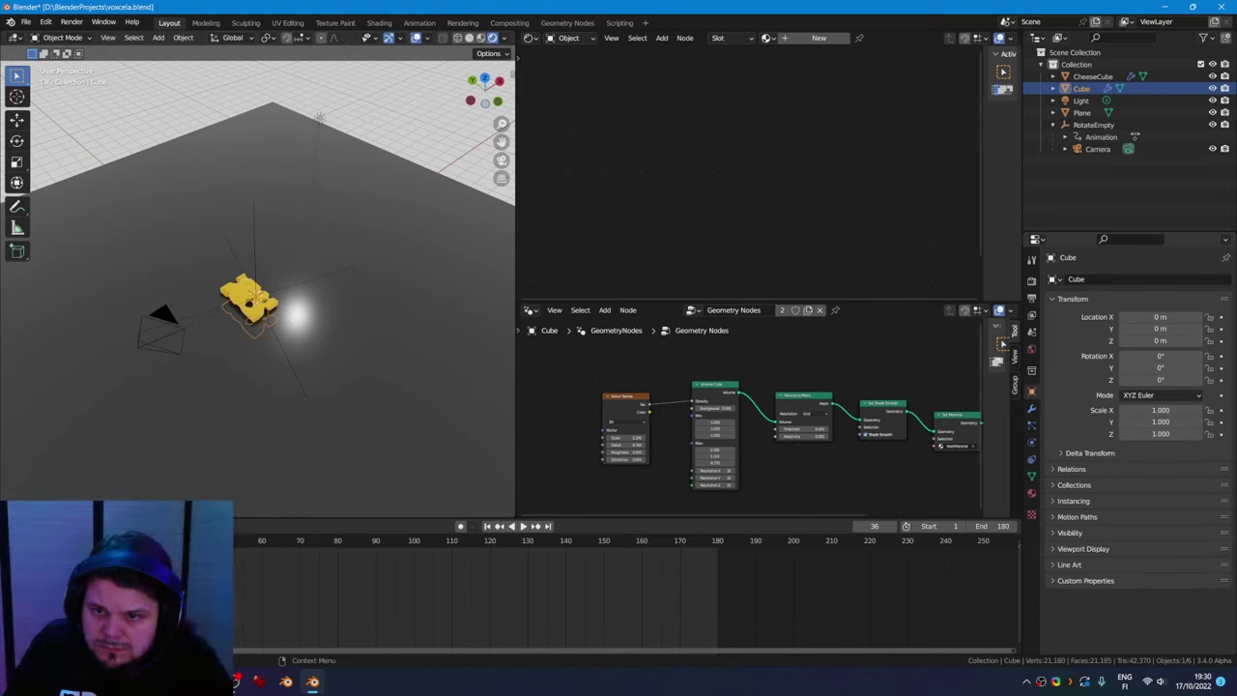
pyautogui.moveTo(1160, 341); pyautogui.dragTo(1232, 341)
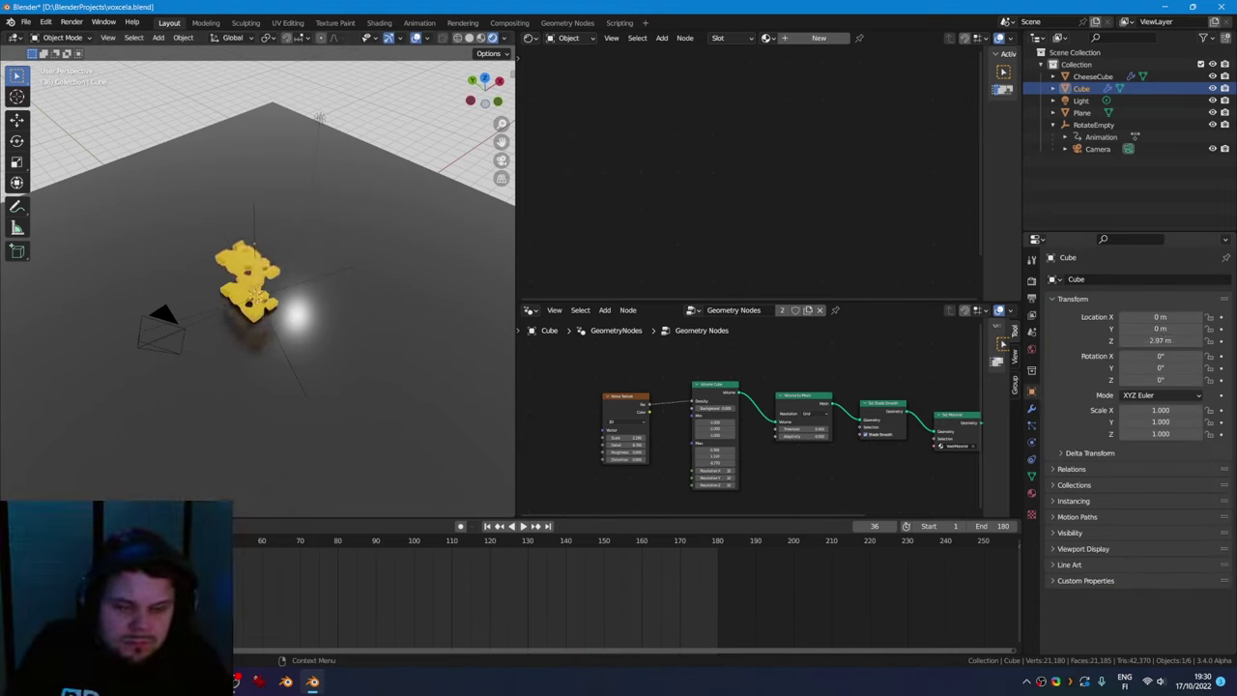
pyautogui.click(1031, 406)
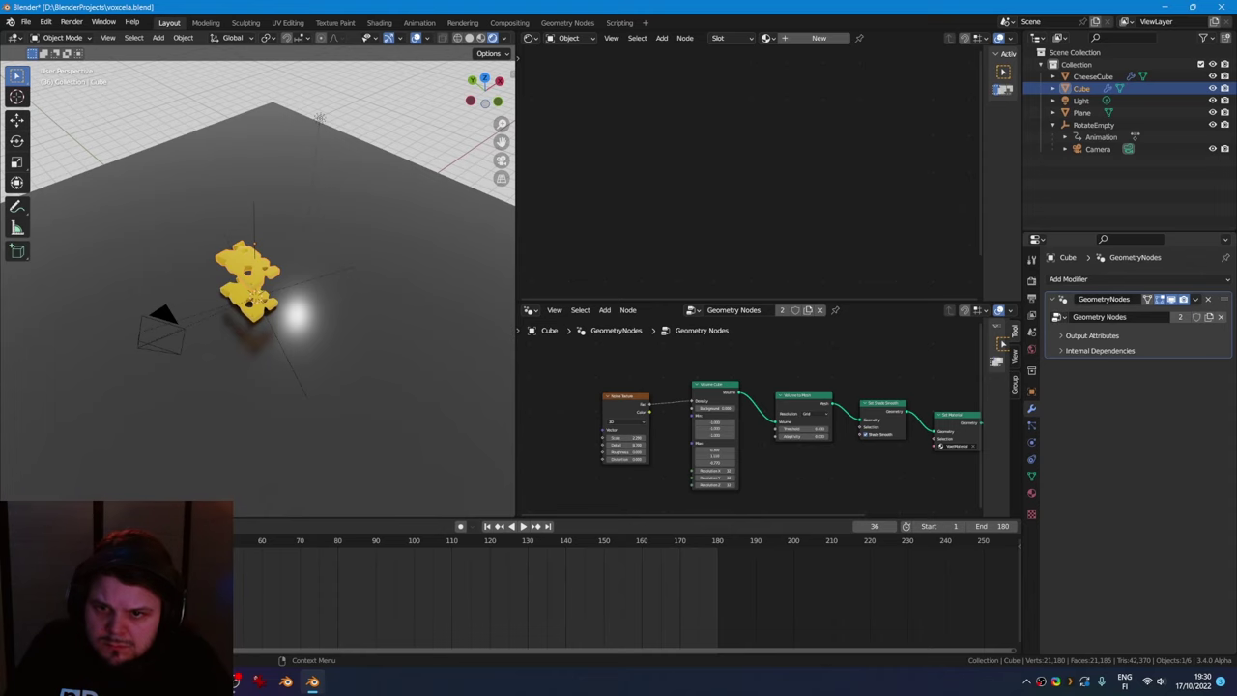
pyautogui.click(1057, 317)
pyautogui.click(1102, 344)
# Move the olive object away from the cheese slab so that it floats clear beyond it, and save the file
pyautogui.moveTo(253, 290); pyautogui.dragTo(334, 292, button='middle')
pyautogui.scroll(5, 289, 290)
pyautogui.scroll(1, 269, 290)
pyautogui.press('g')
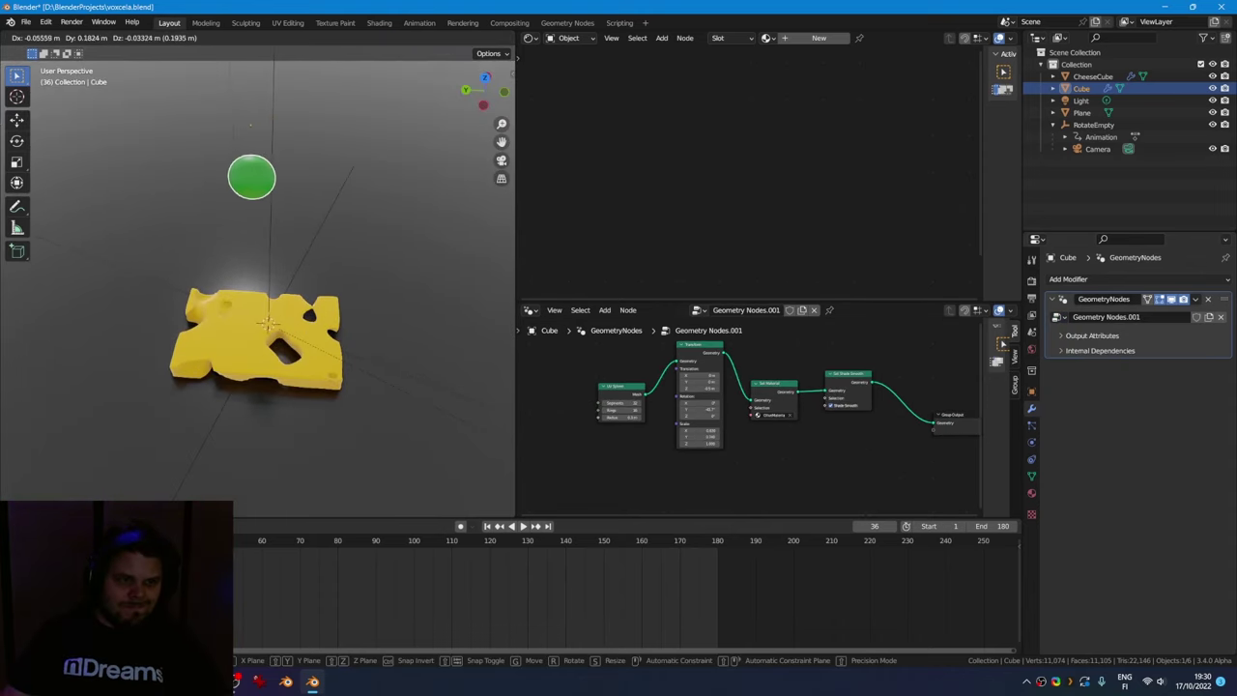
pyautogui.click(159, 152)
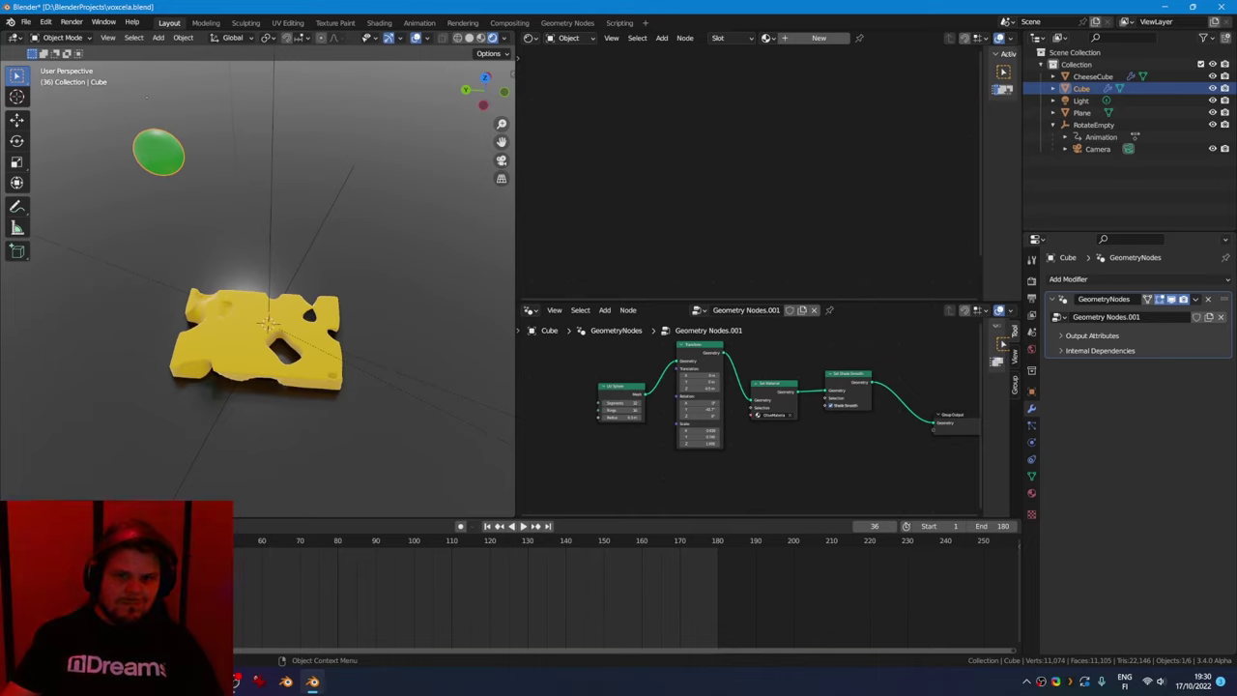
pyautogui.press('g')
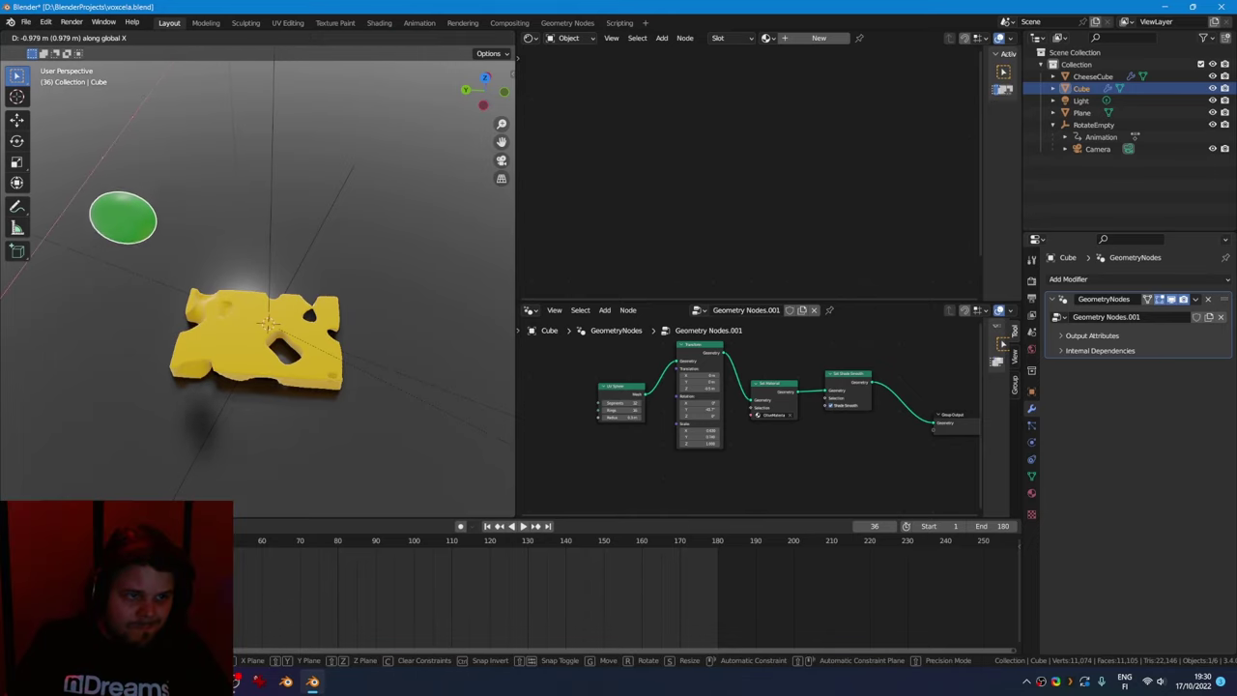
pyautogui.press('z')
pyautogui.click(184, 183)
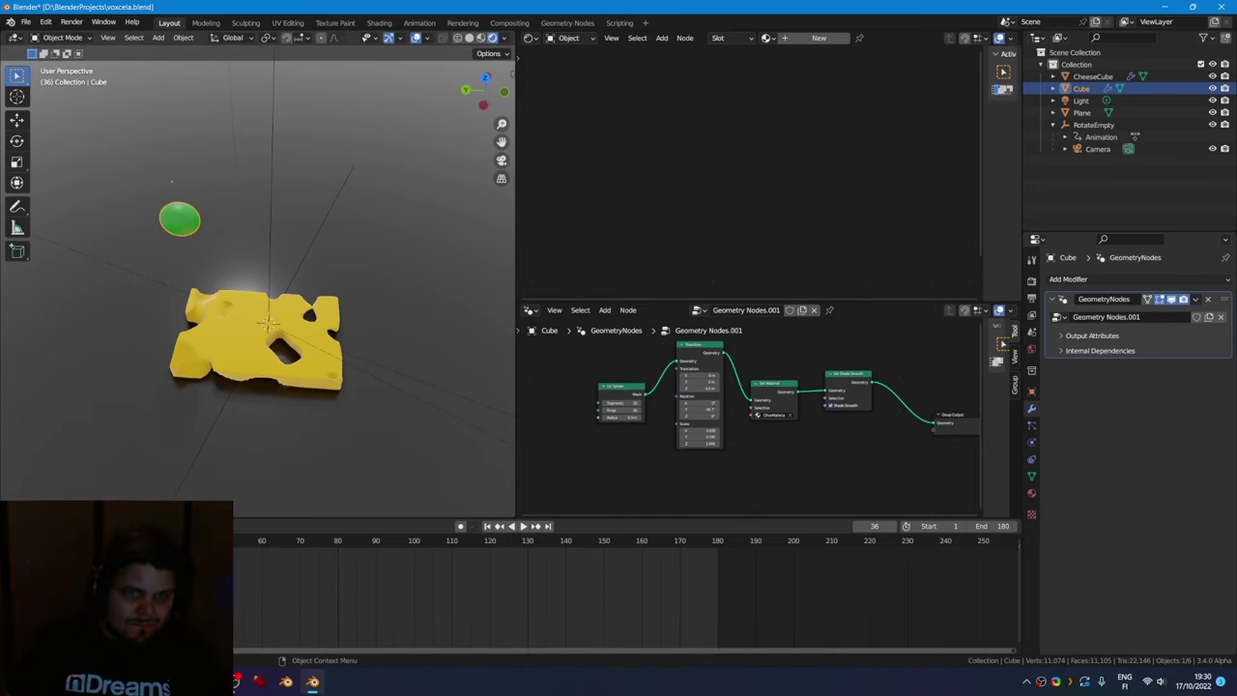
pyautogui.press('g')
pyautogui.click(404, 172)
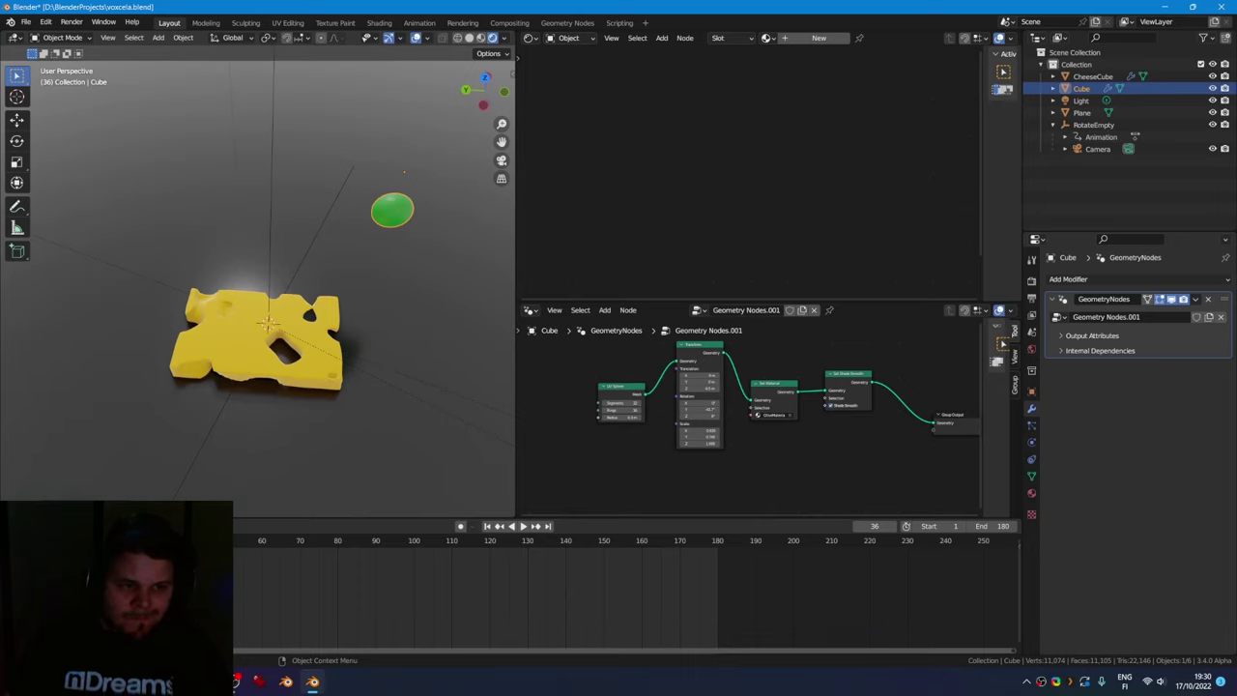
pyautogui.hotkey('ctrl', 's')
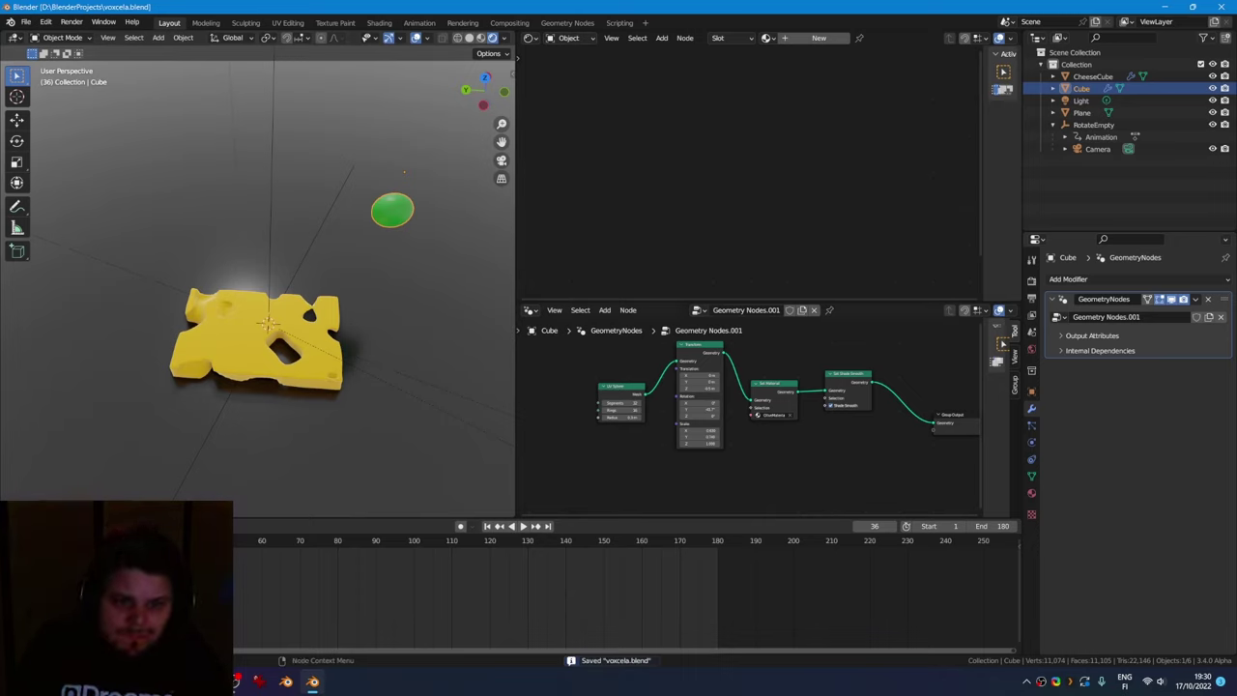
# Create a new material named PitMaterial on the olive object and give it a red base color
pyautogui.rightClick(546, 453)
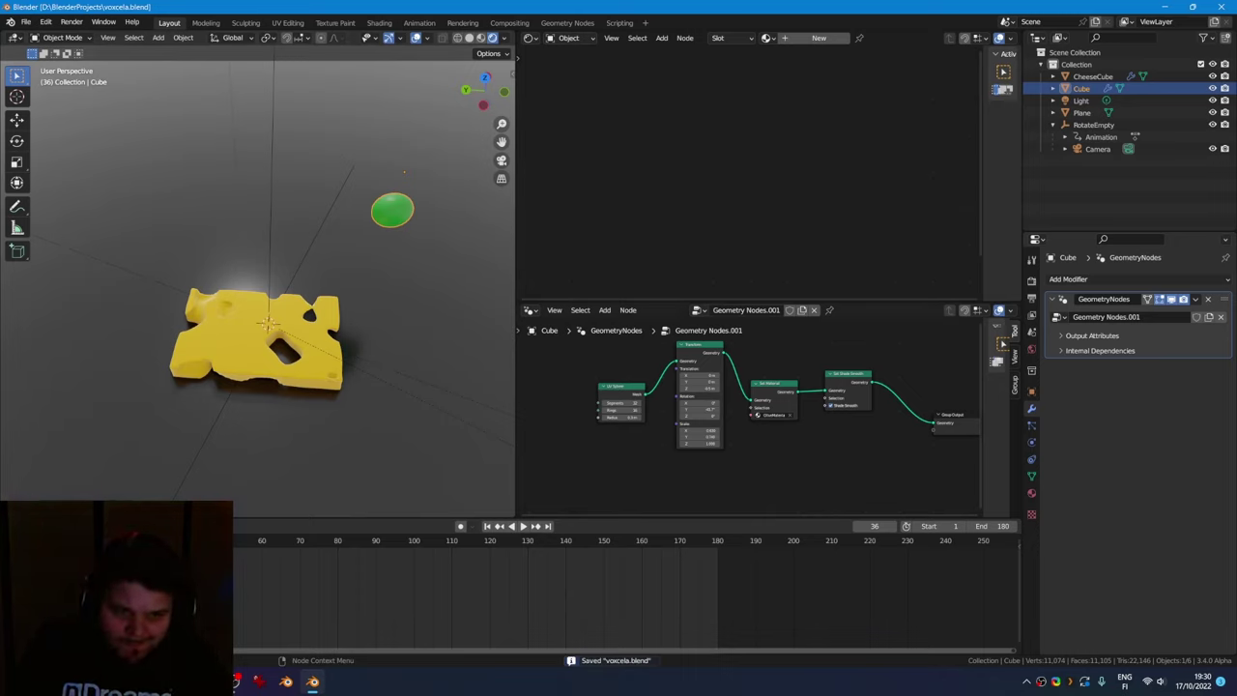
pyautogui.moveTo(666, 416); pyautogui.dragTo(684, 457, button='middle')
pyautogui.click(1031, 492)
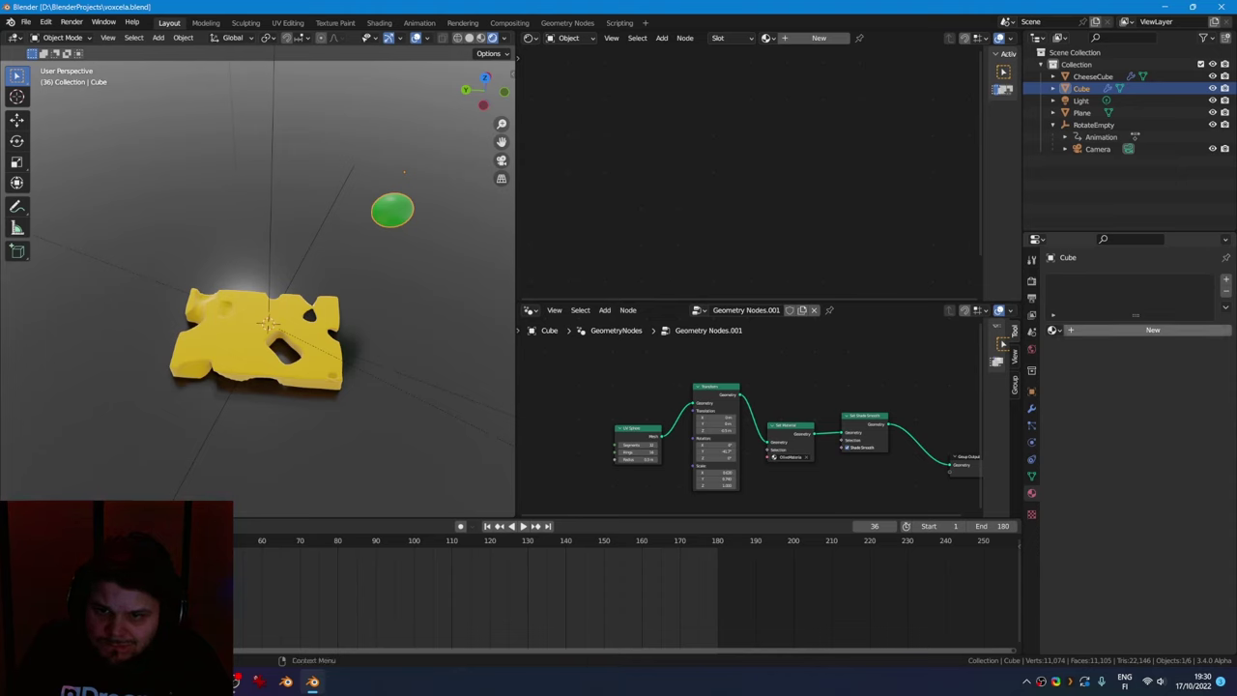
pyautogui.click(1052, 329)
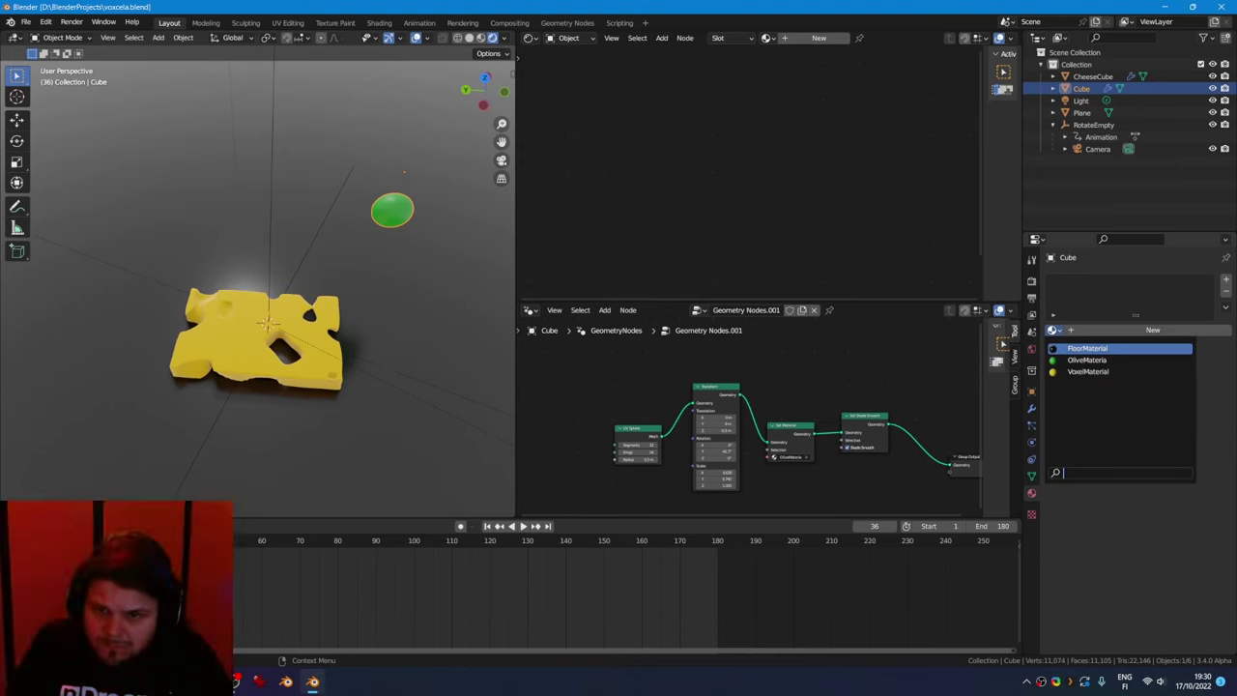
pyautogui.click(1152, 329)
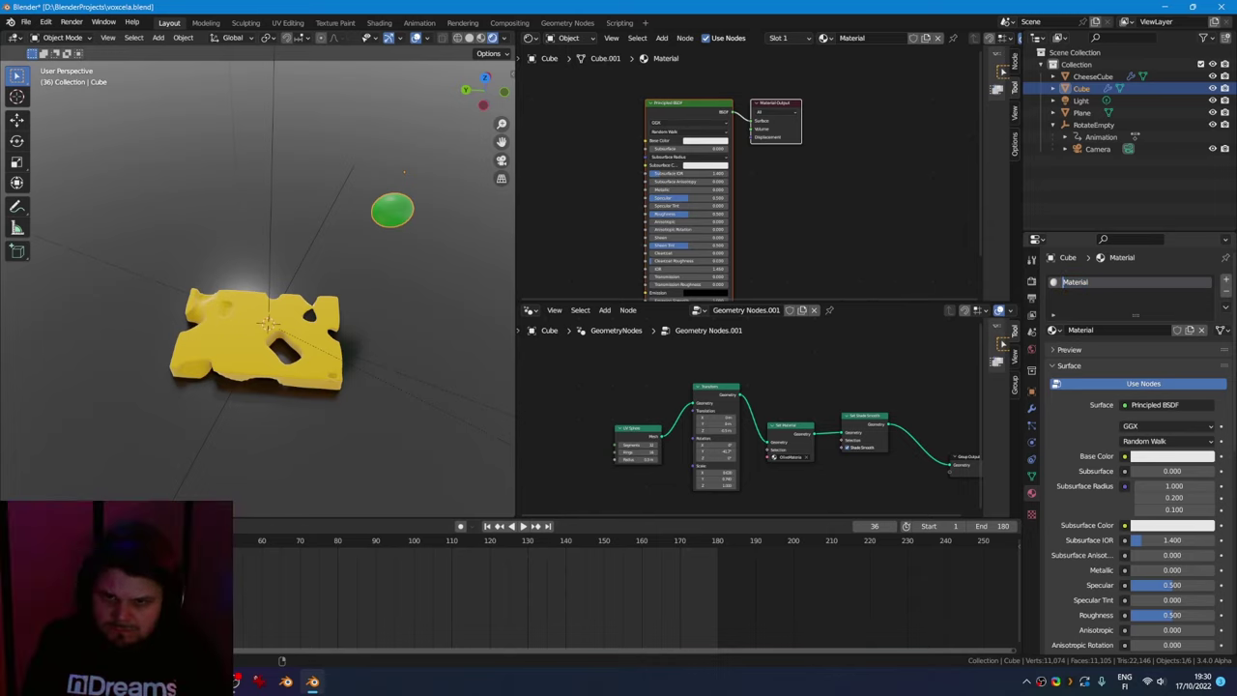
pyautogui.write('Pt')
pyautogui.press('Return')
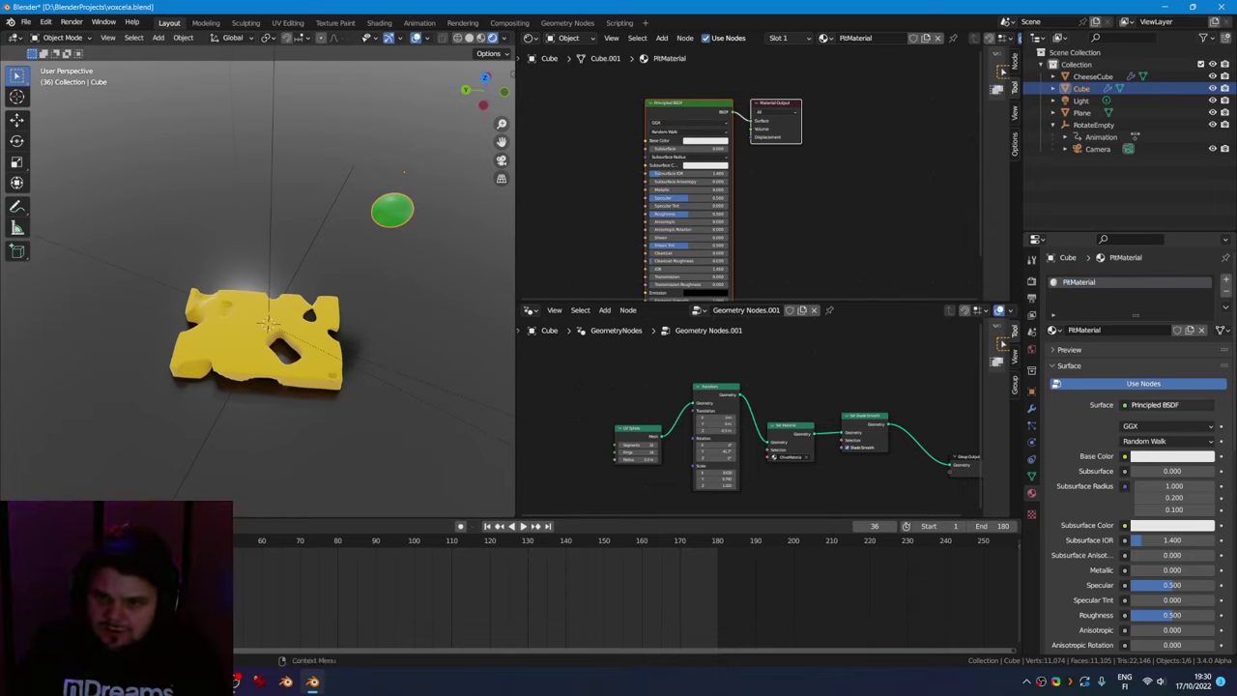
pyautogui.click(1172, 455)
pyautogui.click(1155, 370)
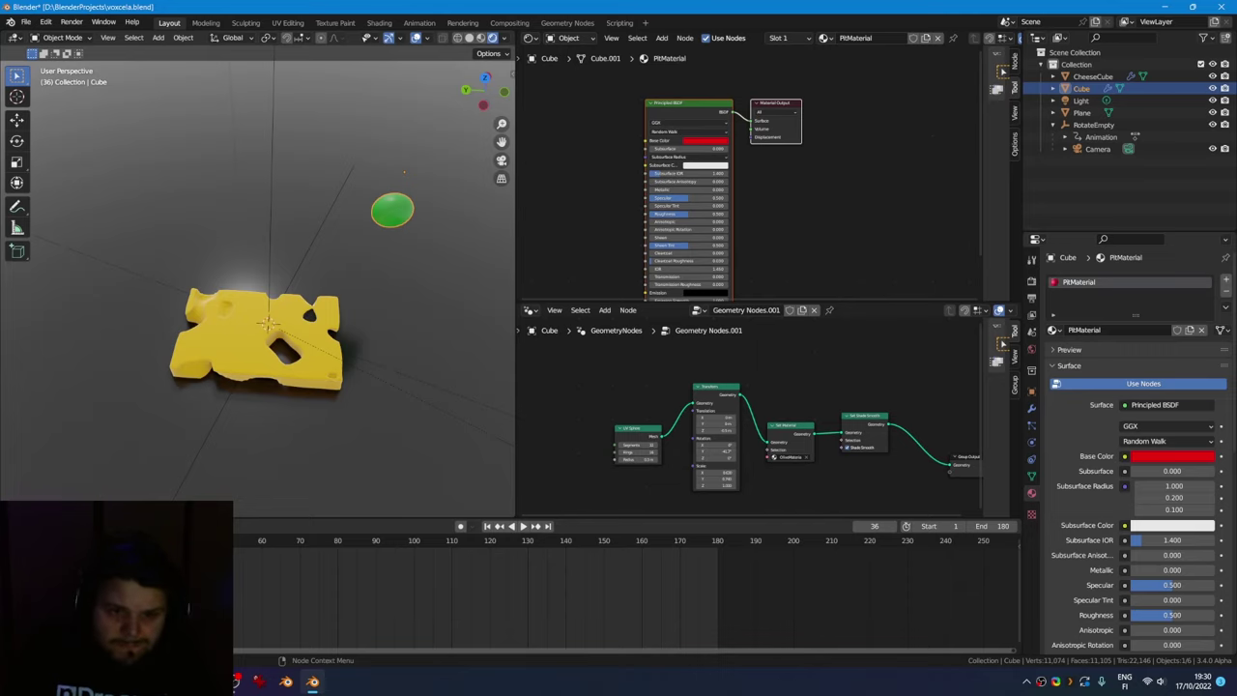
# Set the olive Transform node's Z translation to 0 m and reset its Y rotation to 0°
pyautogui.moveTo(591, 380); pyautogui.dragTo(620, 395)
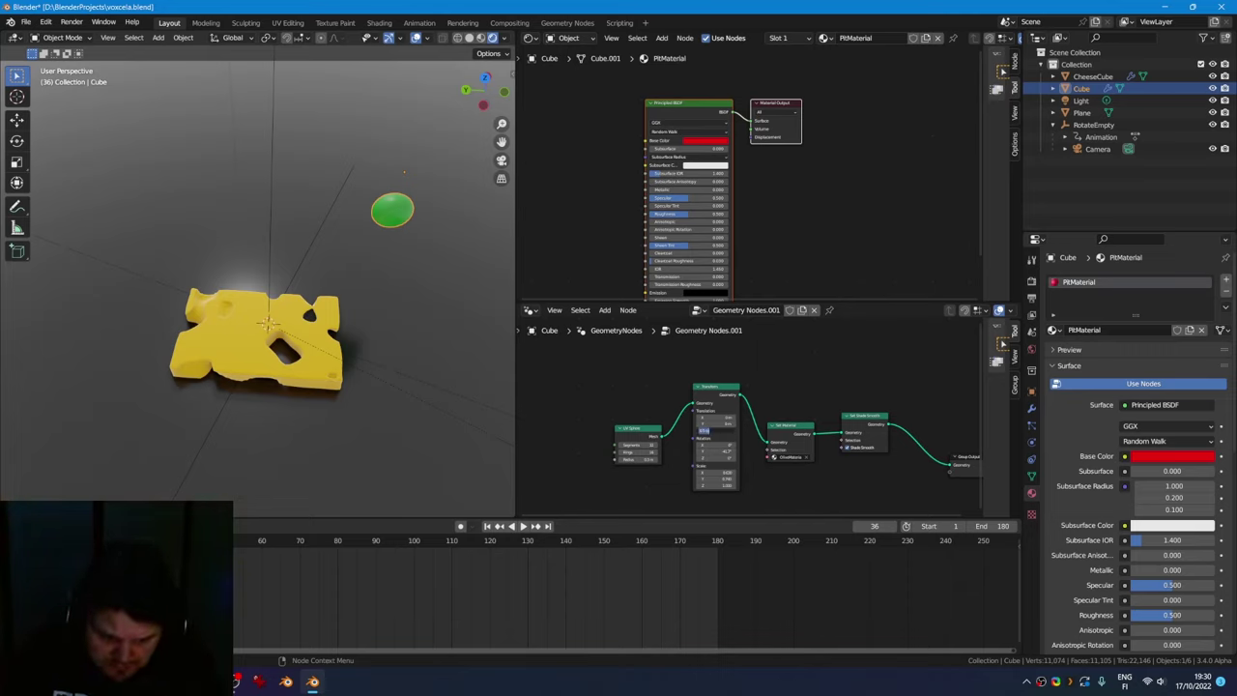
pyautogui.write('0')
pyautogui.press('Return')
pyautogui.press('BackSpace')
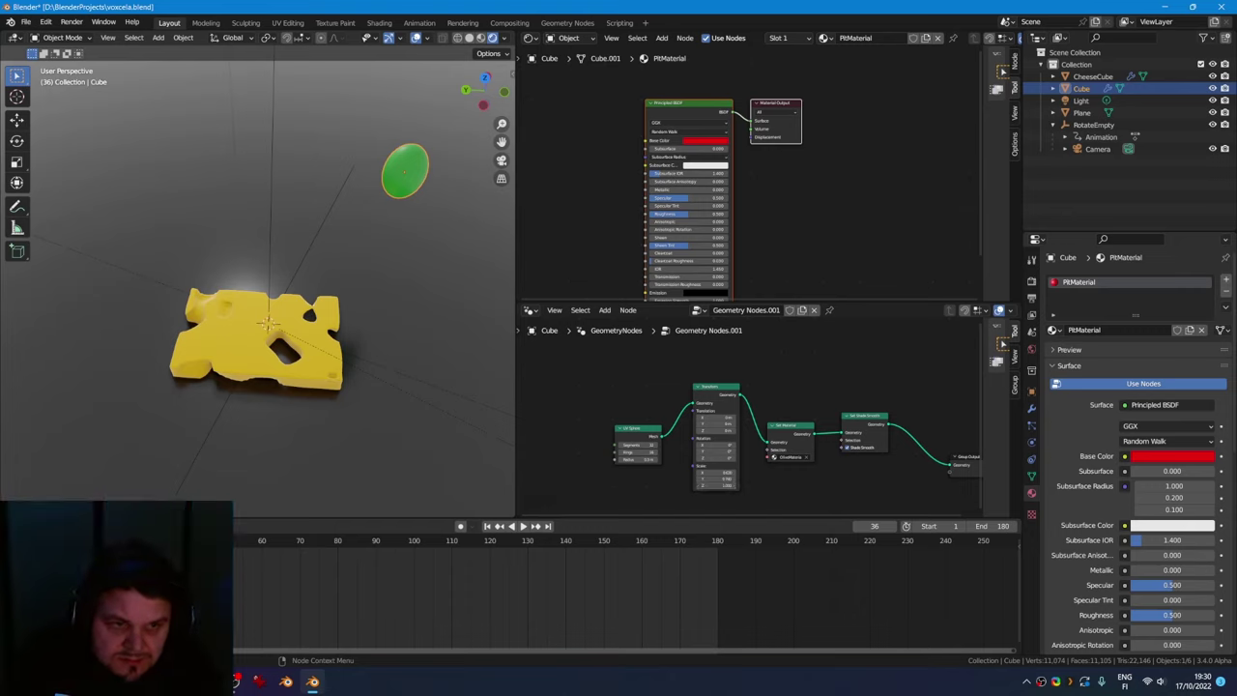
# Duplicate the olive's four-node chain from UV Sphere to Set Shade Smooth and place the copy above the original
pyautogui.moveTo(602, 373); pyautogui.dragTo(948, 493)
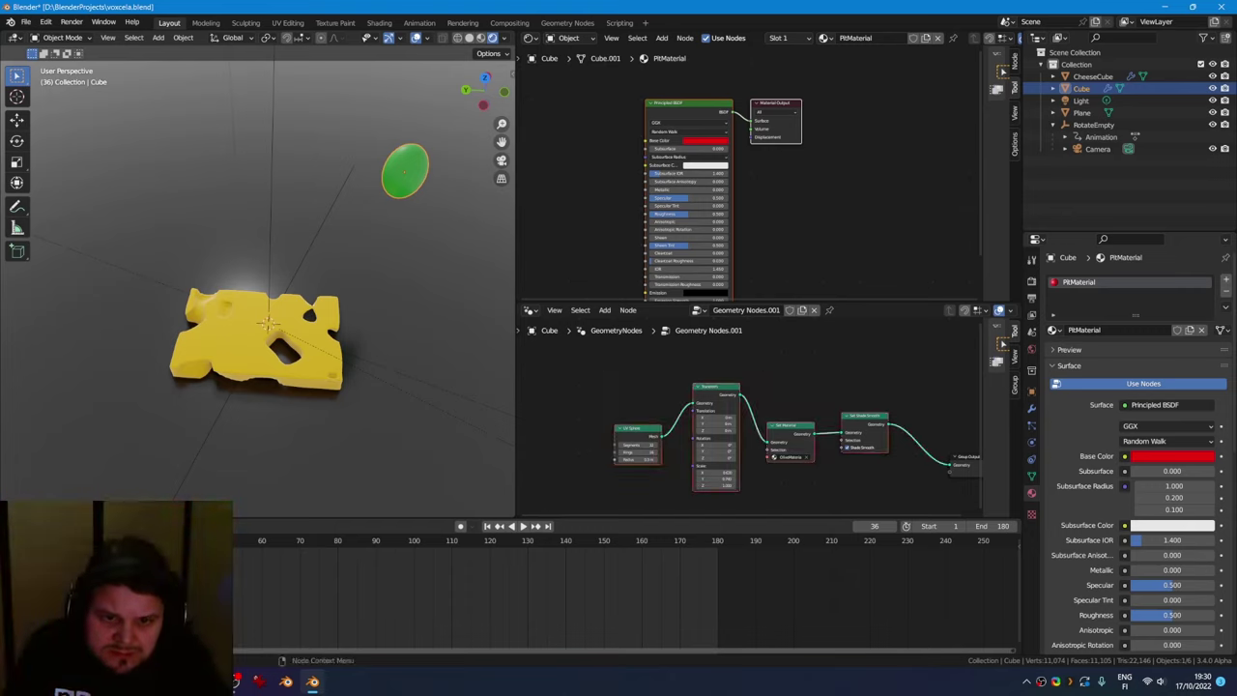
pyautogui.rightClick(759, 410)
pyautogui.click(758, 398)
pyautogui.moveTo(758, 398); pyautogui.dragTo(732, 482, button='middle')
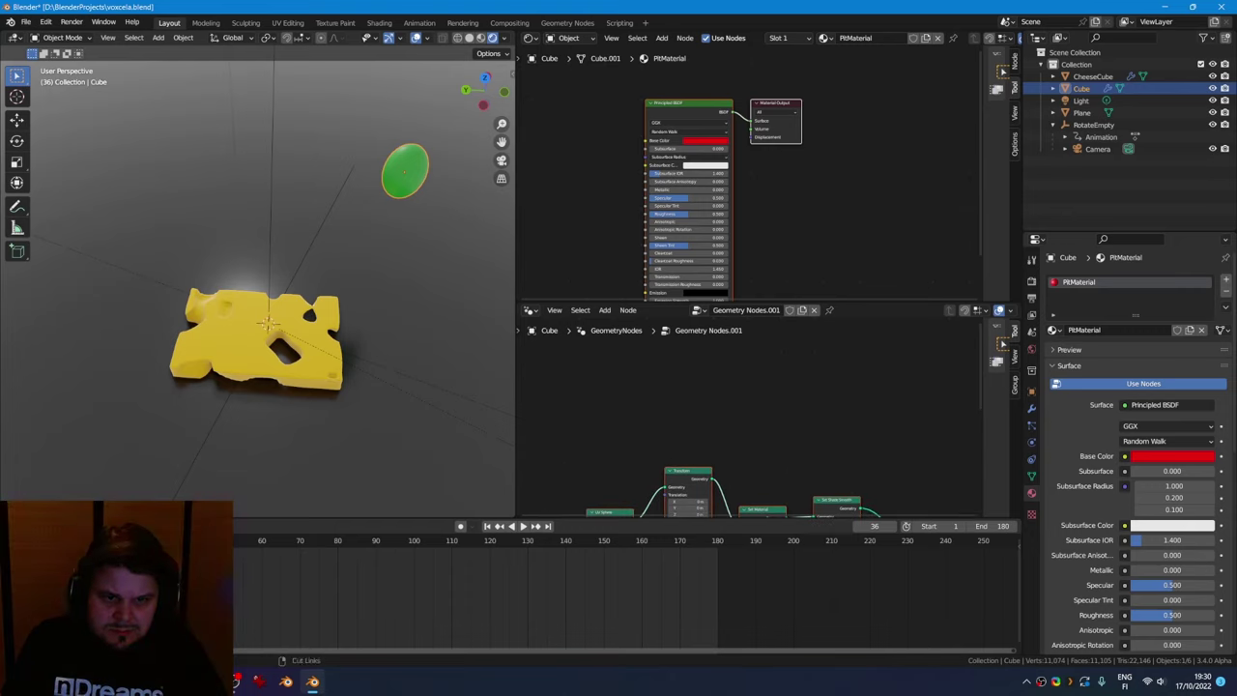
pyautogui.hotkey('shift', 'd')
pyautogui.click(736, 357)
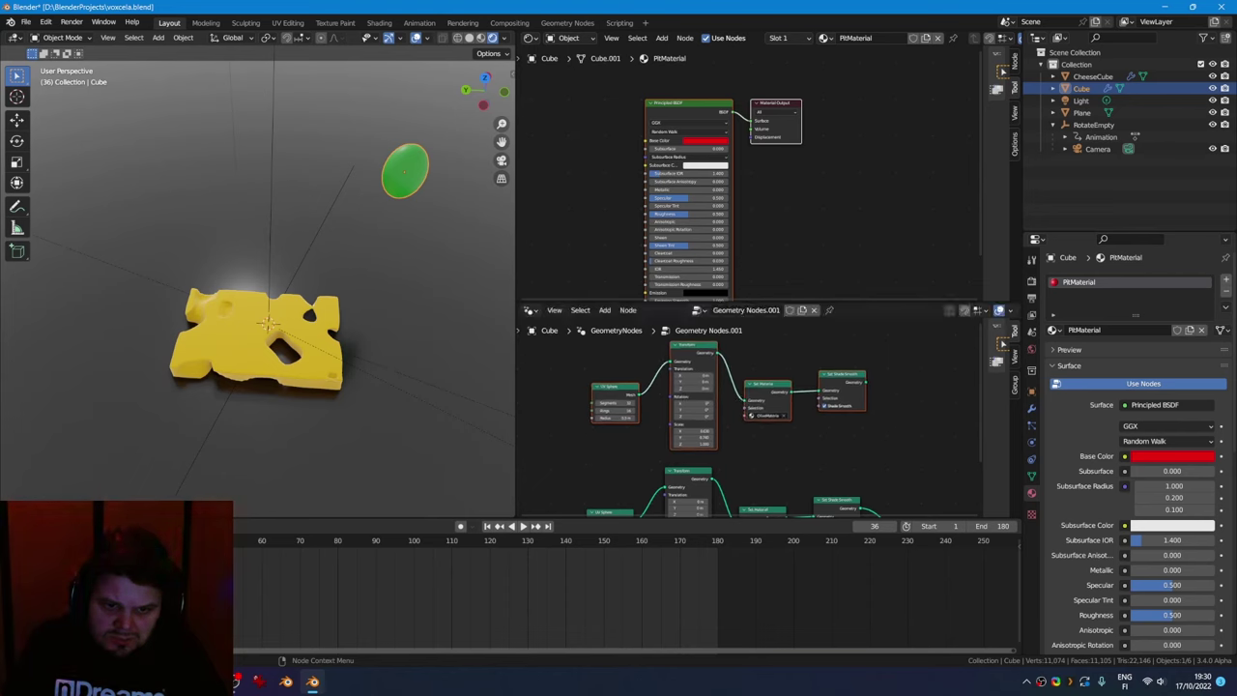
pyautogui.moveTo(737, 357); pyautogui.dragTo(688, 341, button='middle')
pyautogui.rightClick(872, 412)
pyautogui.press('Escape')
pyautogui.rightClick(881, 431)
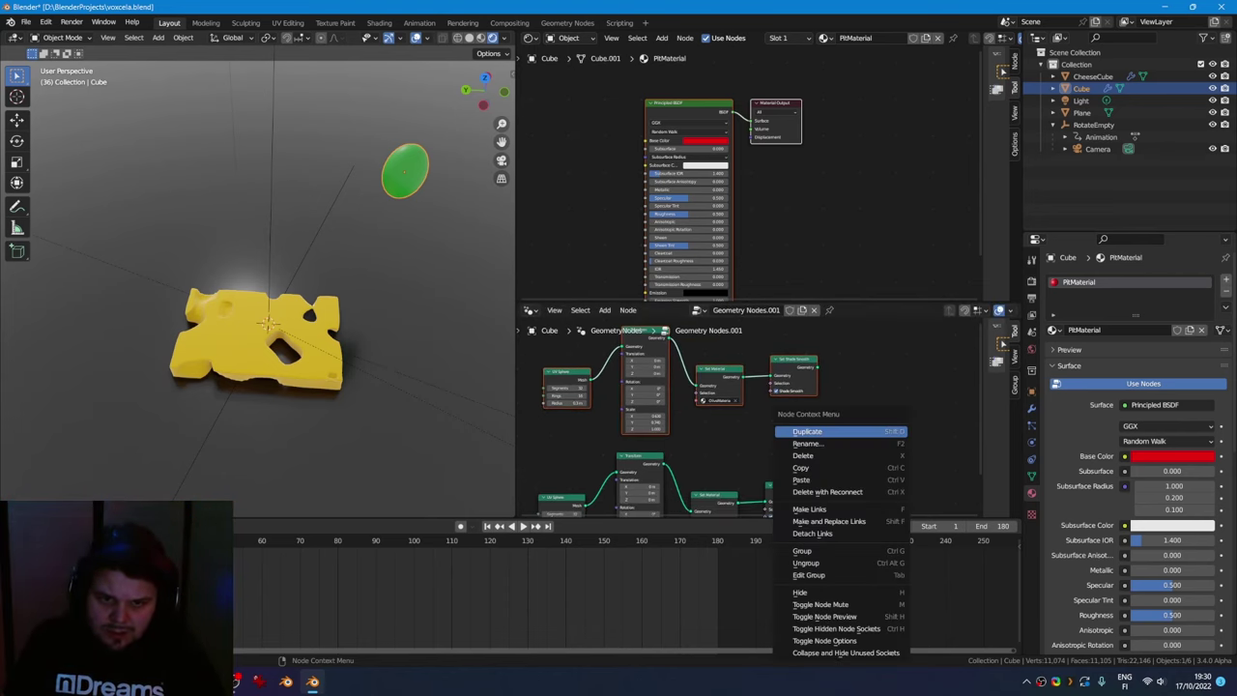
pyautogui.press('Escape')
pyautogui.hotkey('shift', 'a')
pyautogui.click(854, 300)
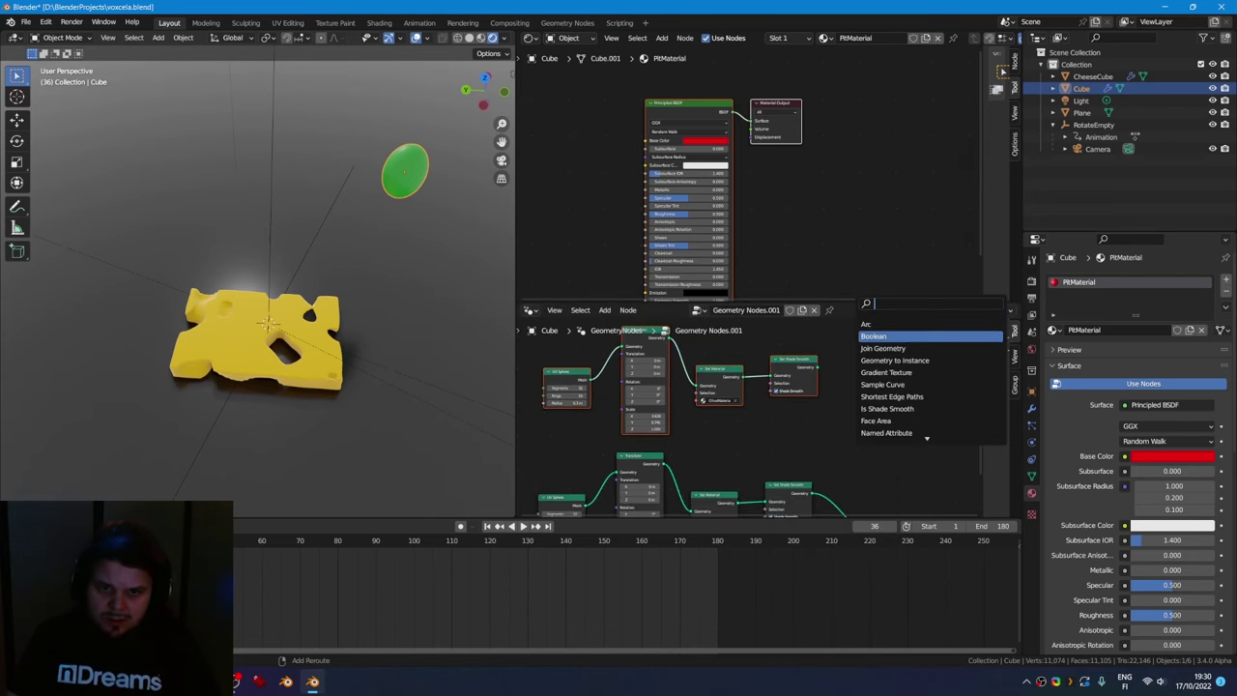
pyautogui.write('b')
pyautogui.press('Return')
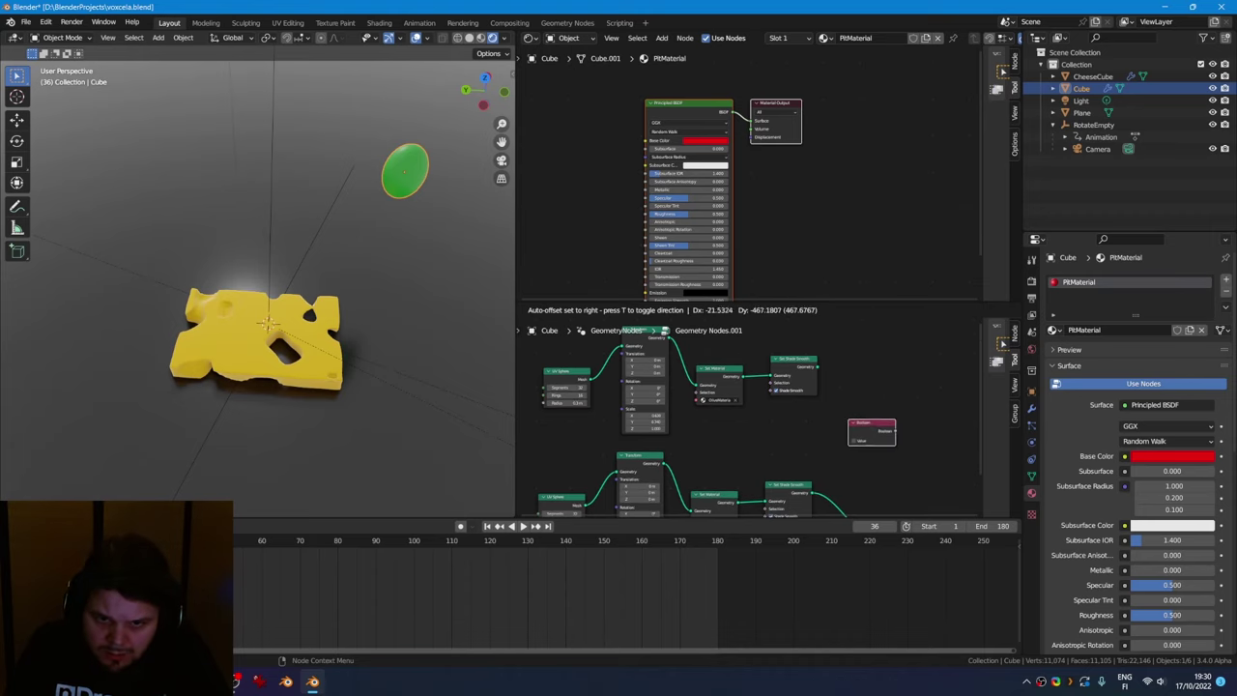
pyautogui.click(901, 428)
pyautogui.hotkey('ctrl', 'z')
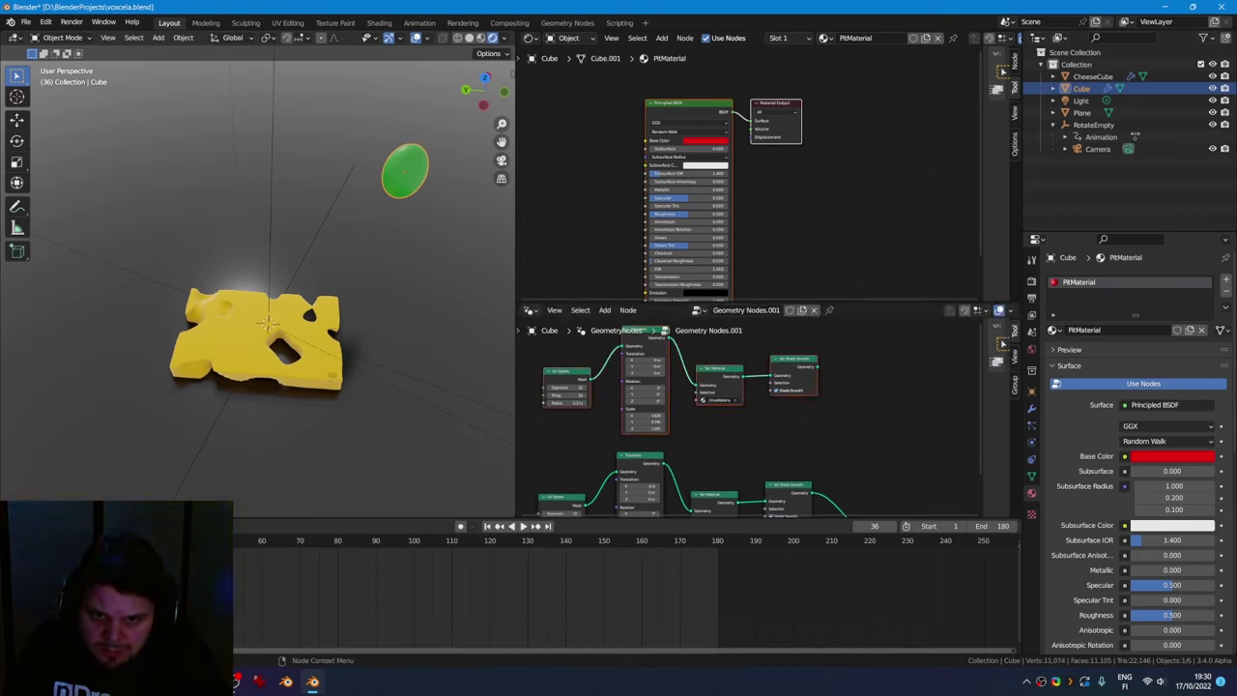
# Add a Join Geometry node to the node tree beyond the two Set Shade Smooth nodes
pyautogui.rightClick(869, 431)
pyautogui.rightClick(883, 411)
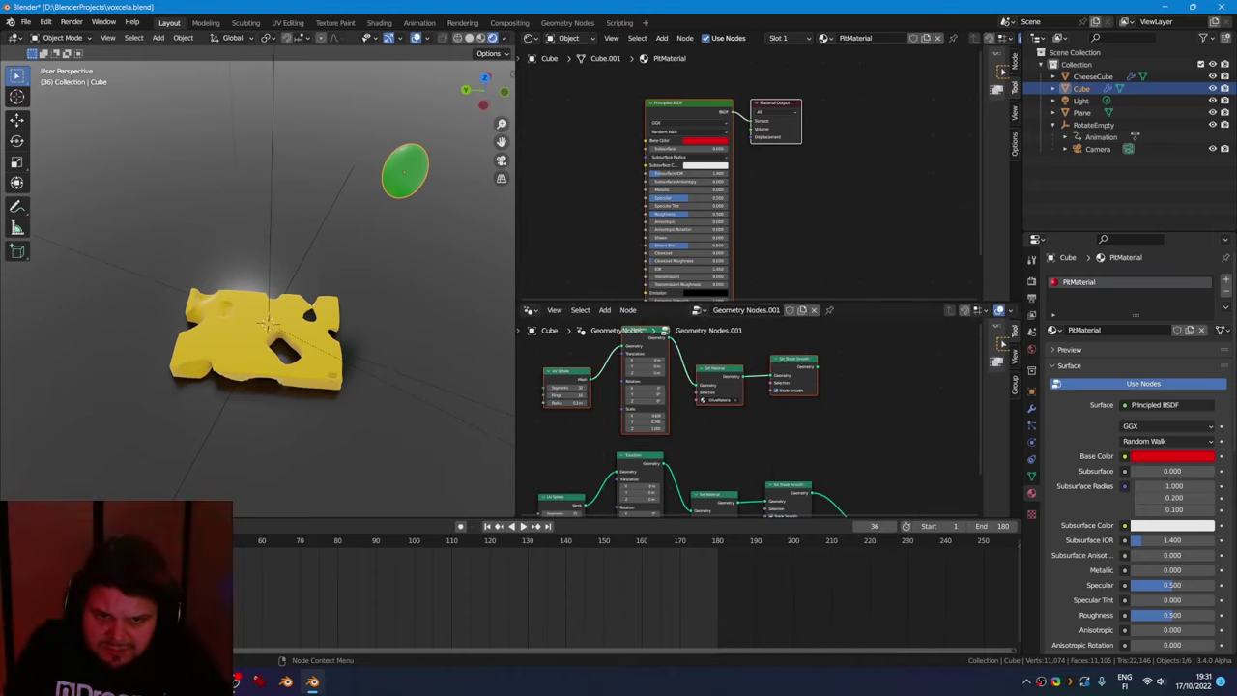
pyautogui.click(881, 427)
pyautogui.hotkey('shift', 'a')
pyautogui.click(875, 381)
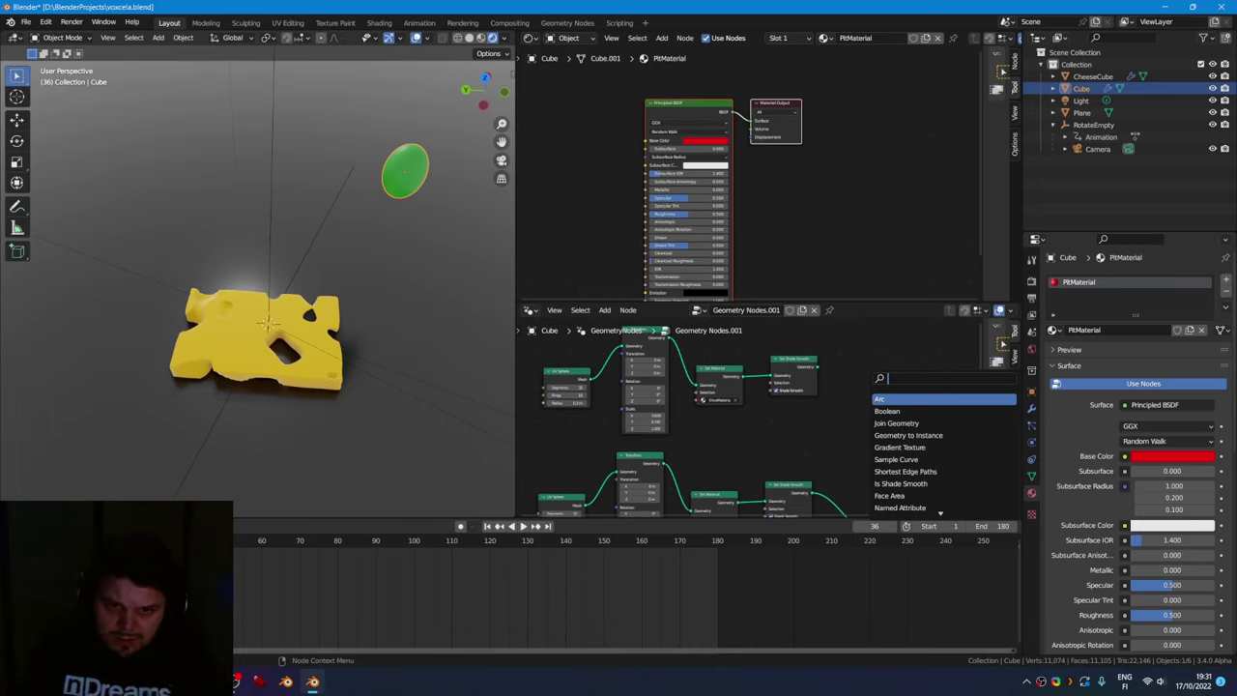
pyautogui.write('n')
pyautogui.press('BackSpace')
pyautogui.write('jo')
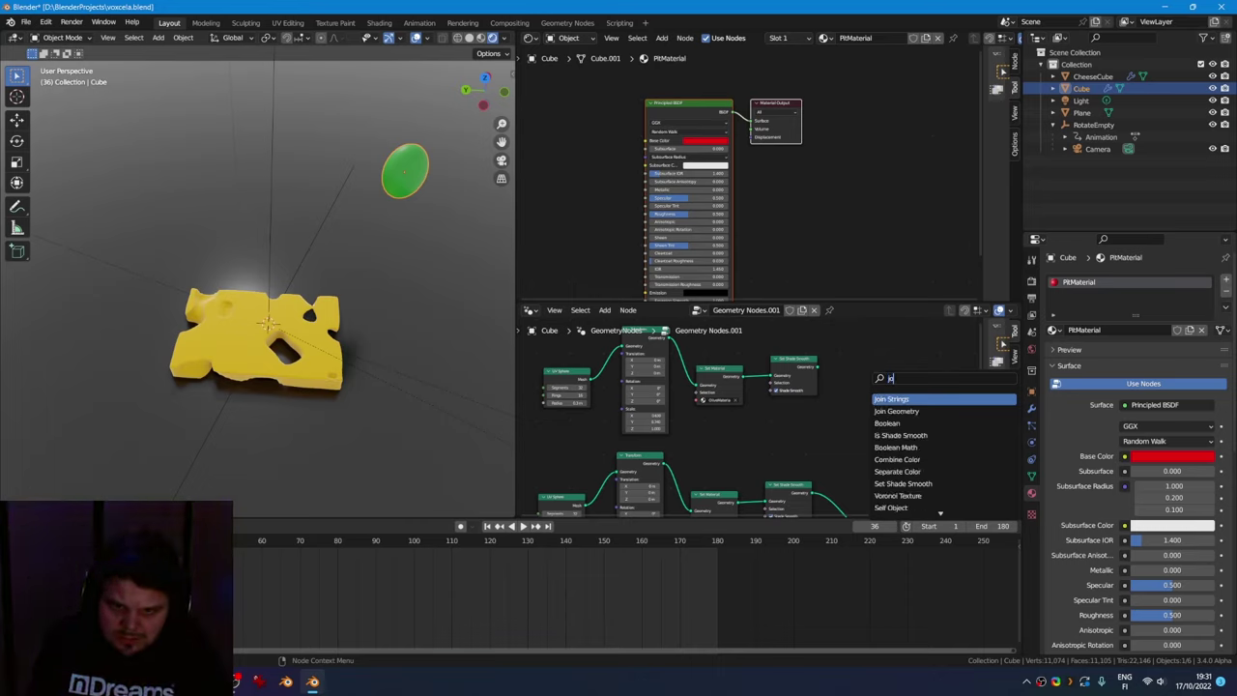
pyautogui.write('i')
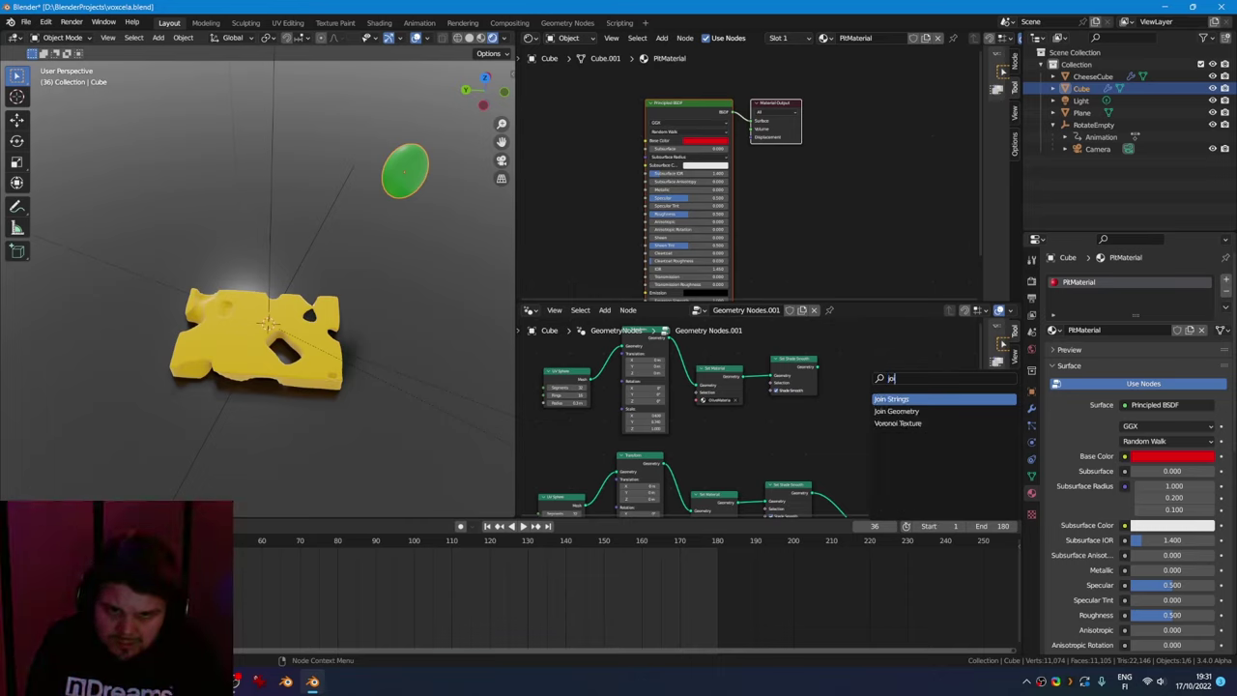
pyautogui.press('BackSpace')
pyautogui.press('BackSpace')
pyautogui.press('BackSpace')
pyautogui.write('n')
pyautogui.press('BackSpace')
pyautogui.write('joi')
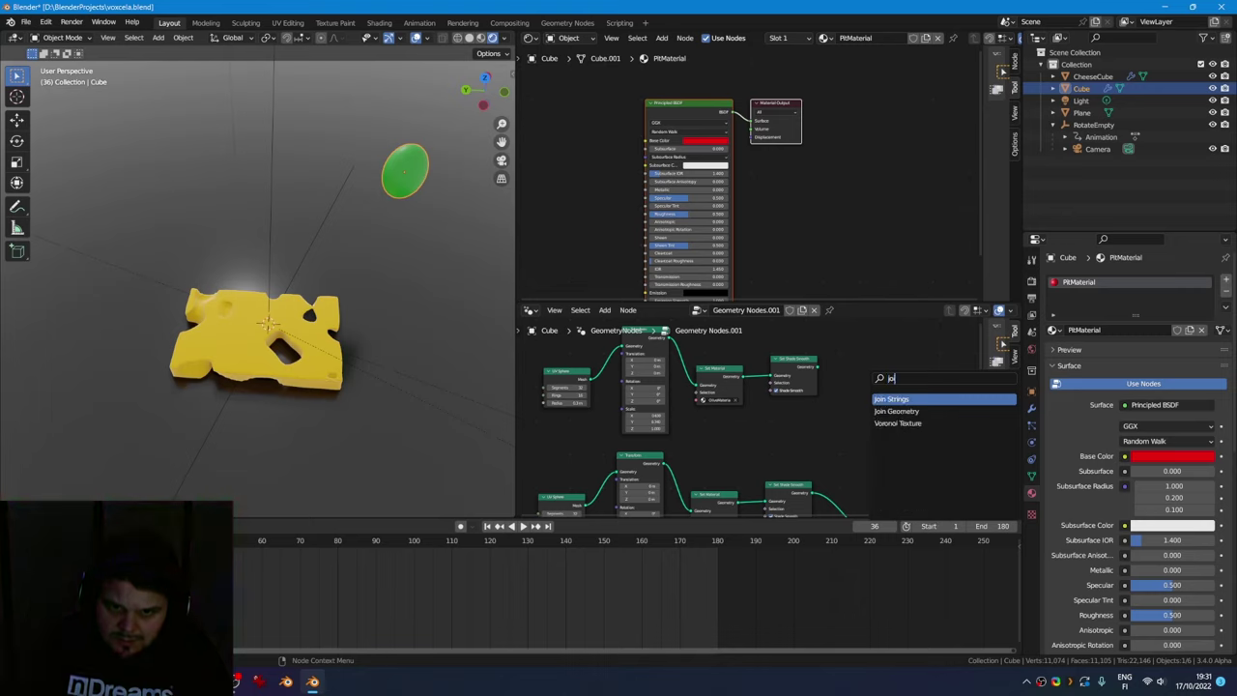
pyautogui.write('in ge')
pyautogui.press('Return')
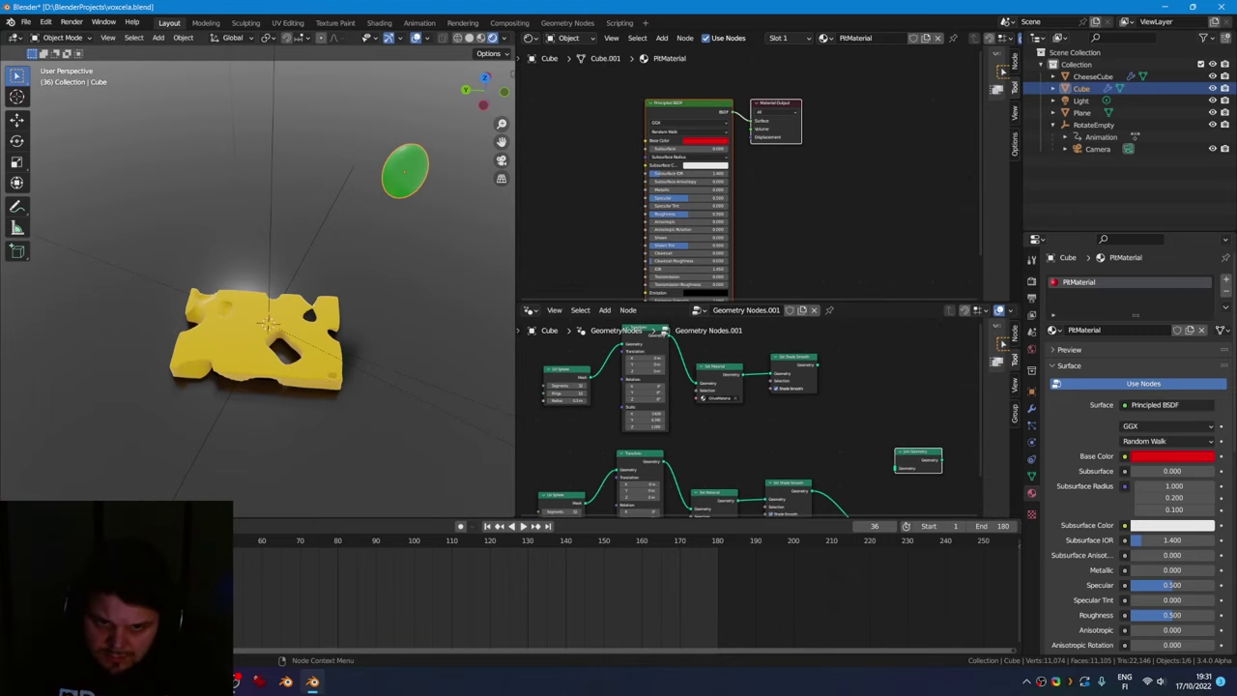
# Connect both Set Shade Smooth outputs to the Join Geometry node and link its result to Group Output
pyautogui.moveTo(817, 365); pyautogui.dragTo(895, 469)
pyautogui.click(812, 491)
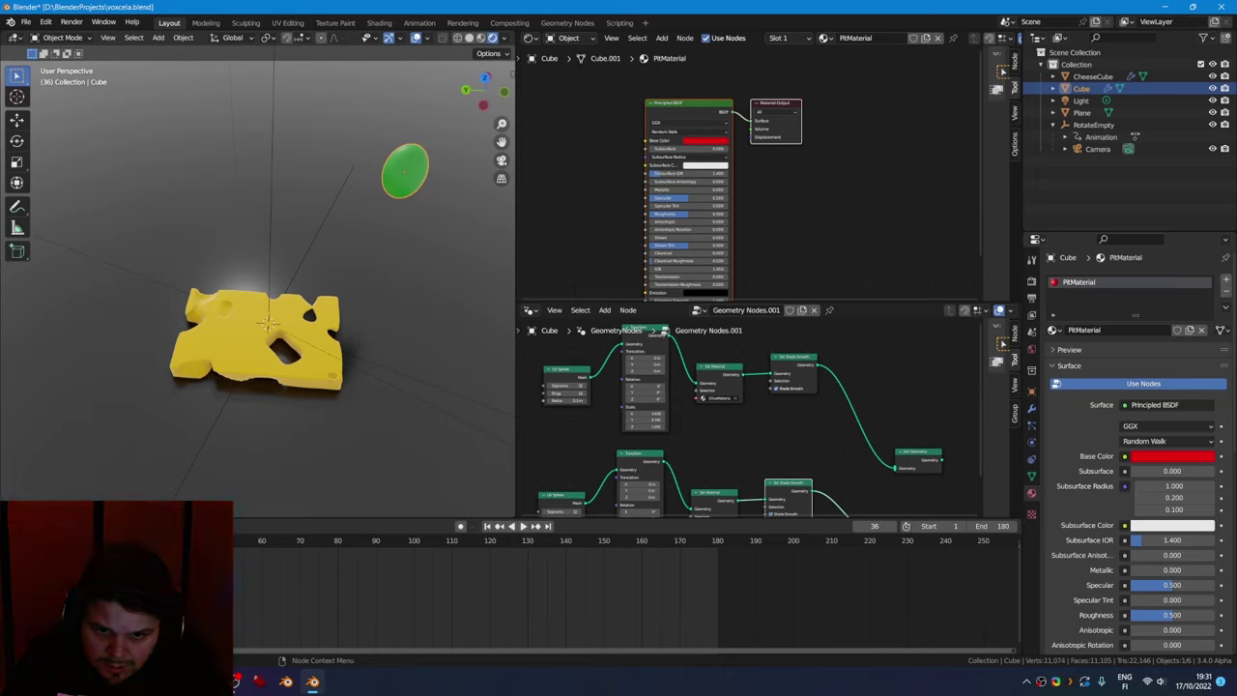
pyautogui.moveTo(814, 490); pyautogui.dragTo(896, 470)
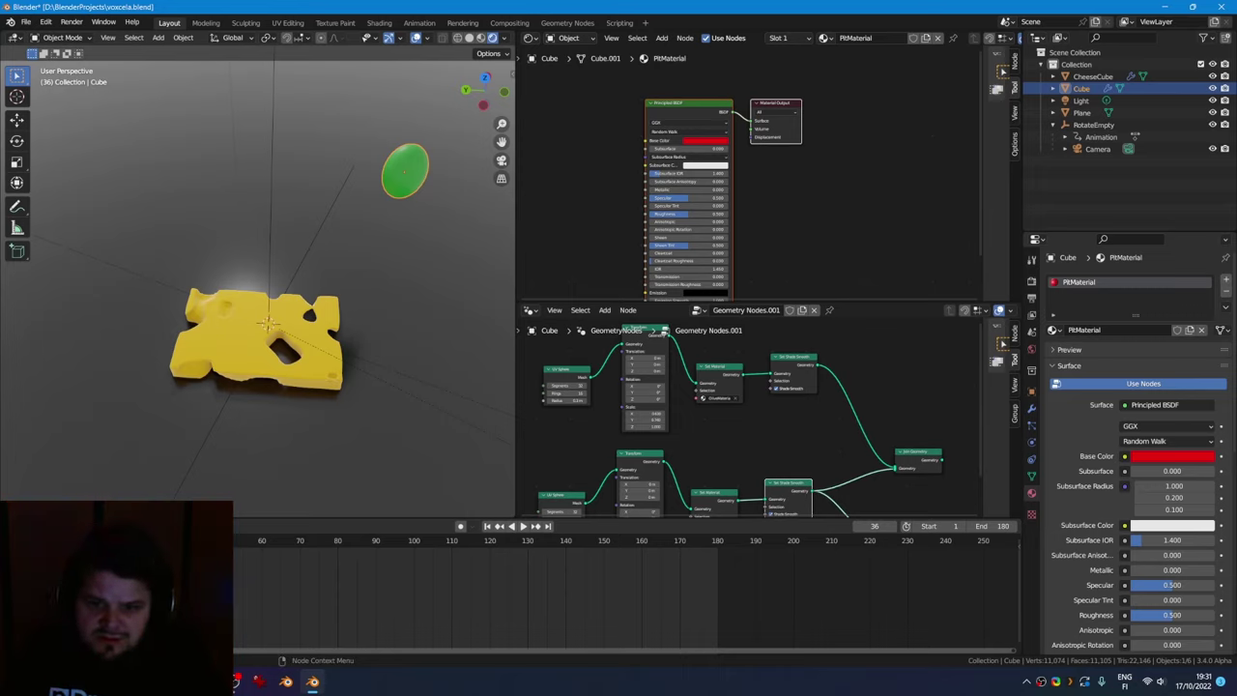
pyautogui.moveTo(880, 463); pyautogui.dragTo(773, 379, button='middle')
pyautogui.moveTo(836, 374); pyautogui.dragTo(914, 374)
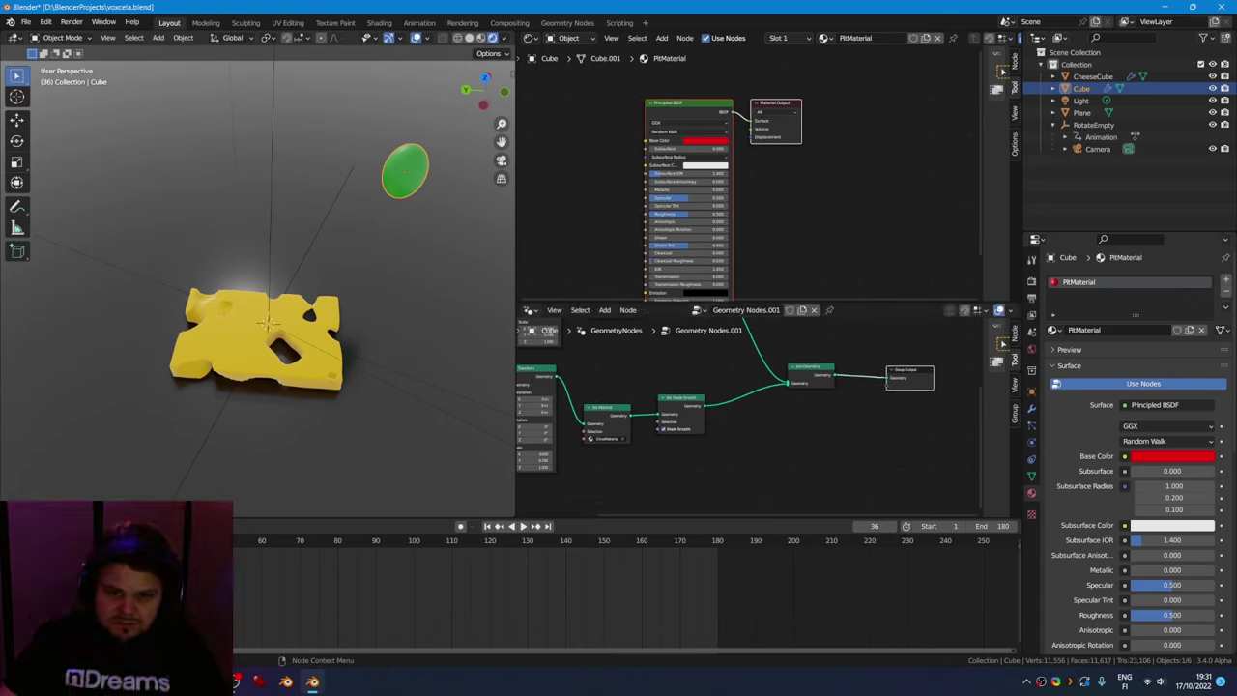
# Assign PitMaterial to the Set Material node in the duplicated upper chain
pyautogui.moveTo(773, 395); pyautogui.dragTo(904, 490, button='middle')
pyautogui.click(742, 408)
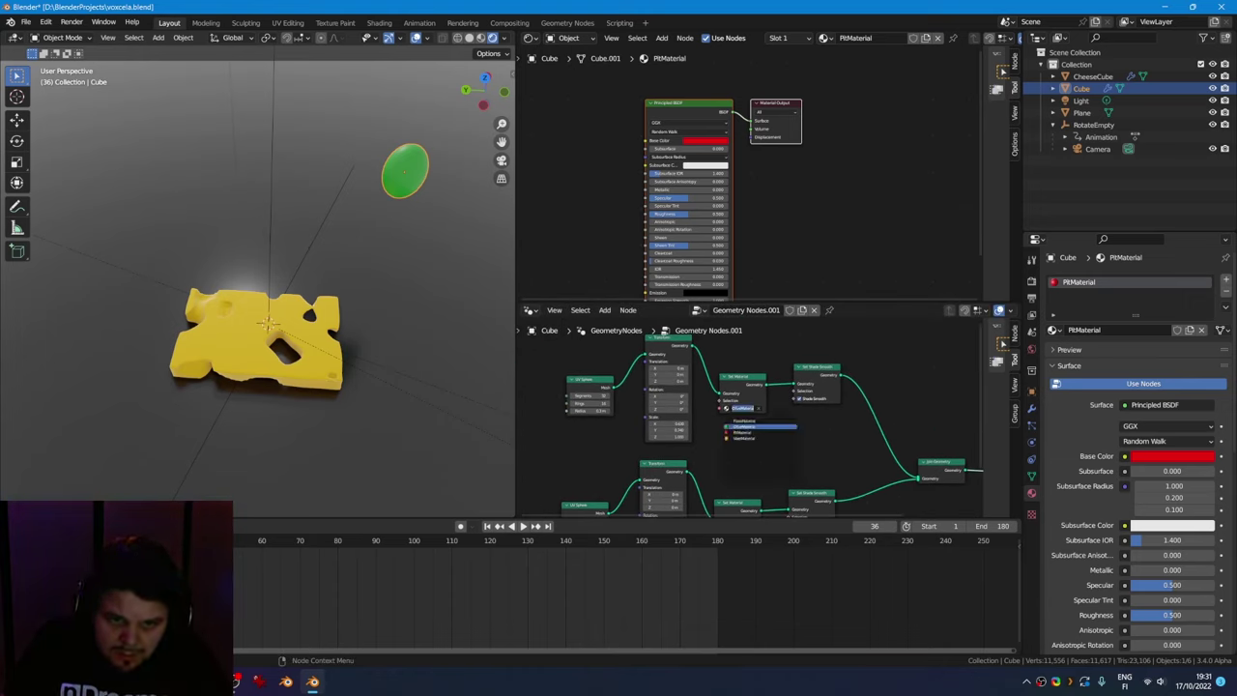
pyautogui.click(759, 426)
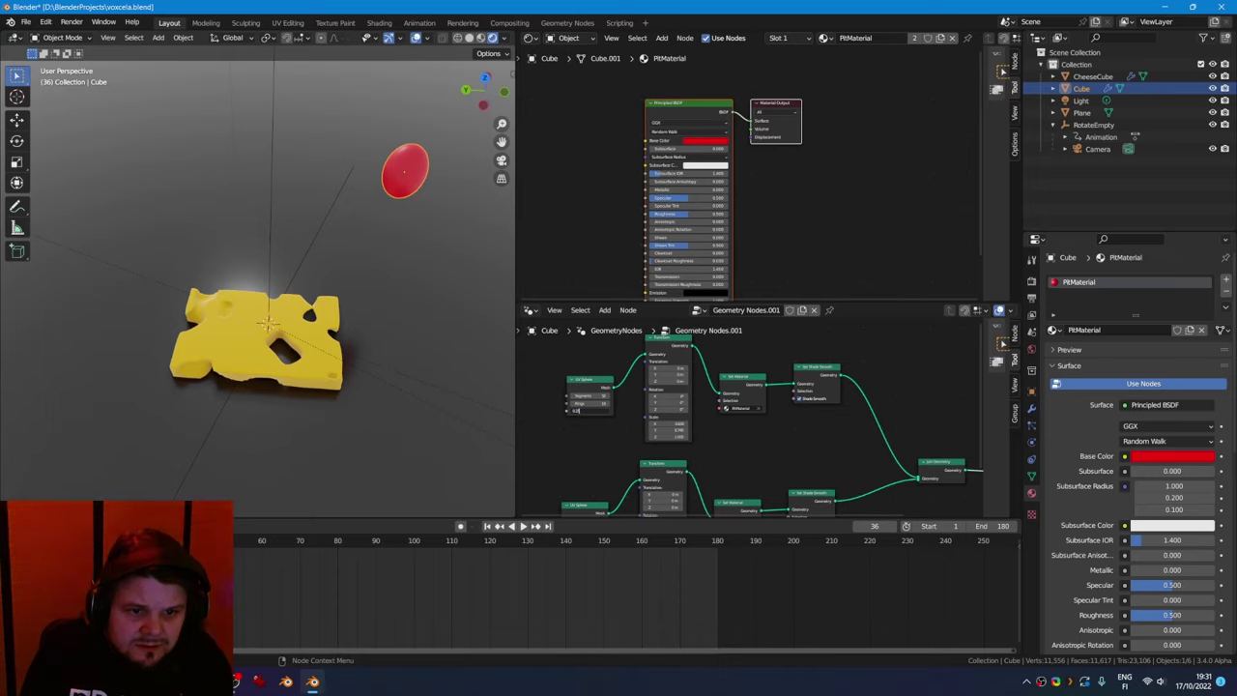
# Adjust the UV Sphere radius in the pit's node chain so only the red tip pokes out of the green olive
pyautogui.press('Return')
pyautogui.moveTo(679, 423)
pyautogui.mouseDown()
pyautogui.moveTo(783, 430)
pyautogui.moveTo(682, 437)
pyautogui.mouseUp()
pyautogui.hotkey('ctrl', 'z')
pyautogui.hotkey('ctrl', 'z')
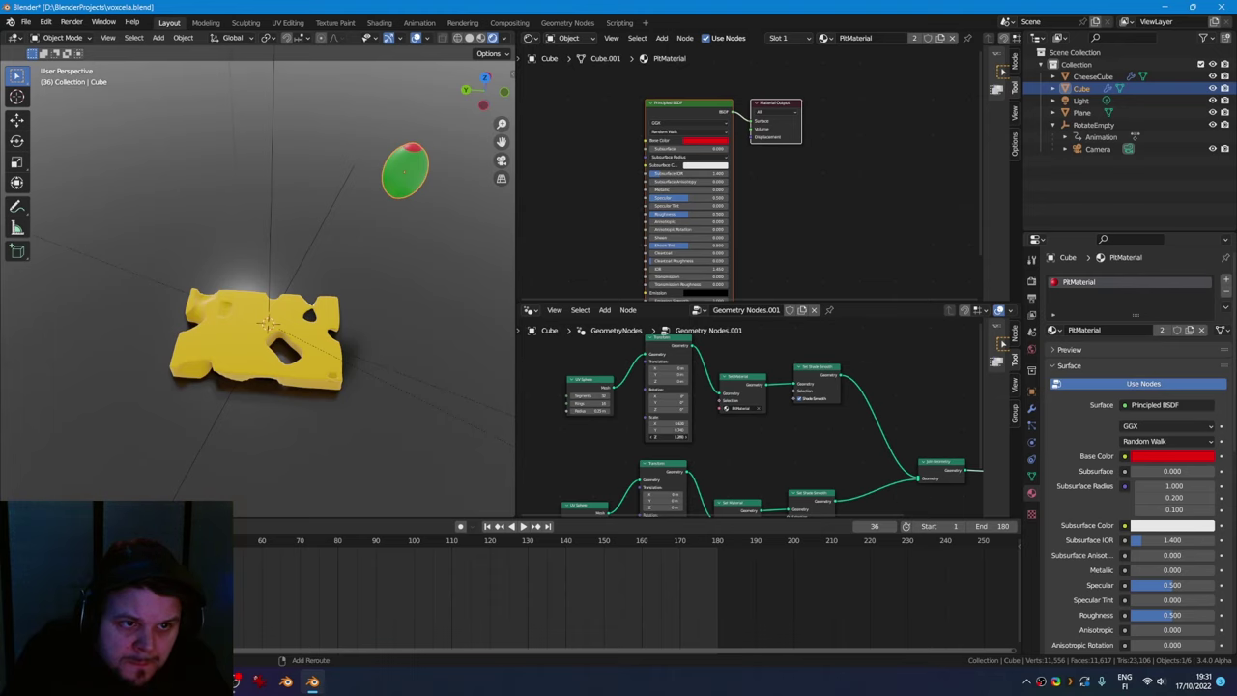
# Rotate the olive onto its side near the cheese slab
pyautogui.moveTo(367, 242)
pyautogui.mouseDown(button='middle')
pyautogui.moveTo(386, 305)
pyautogui.moveTo(372, 174)
pyautogui.moveTo(374, 242)
pyautogui.mouseUp(button='middle')
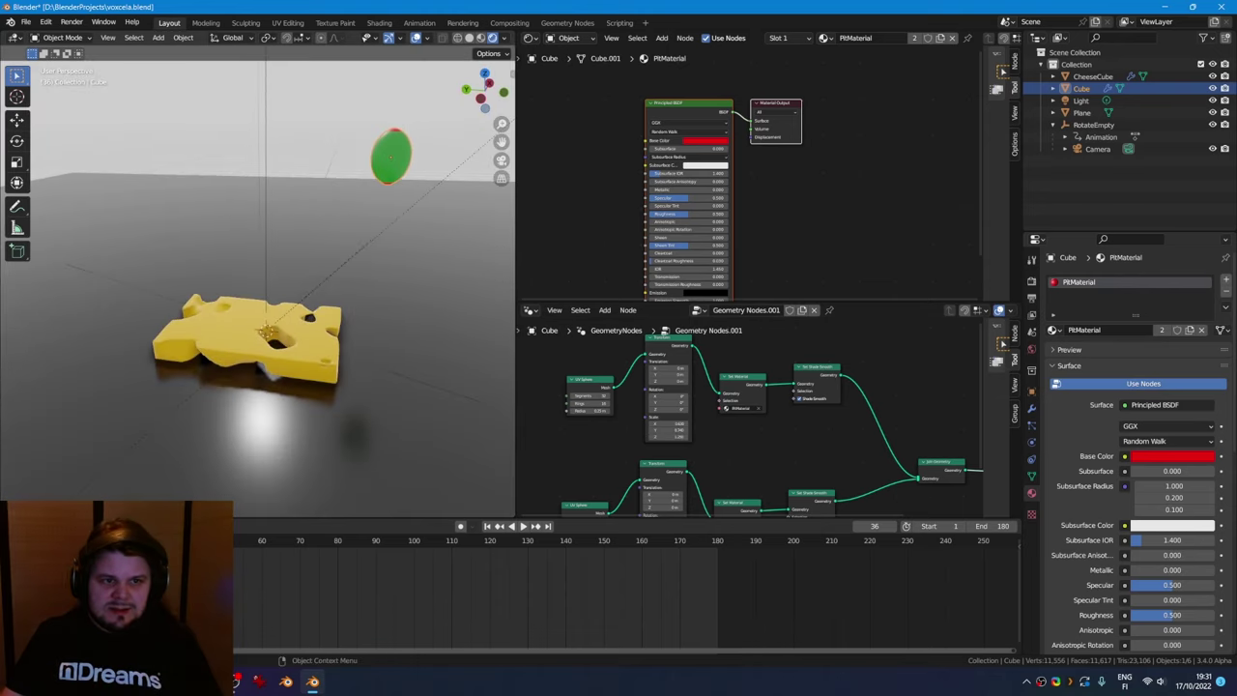
pyautogui.press('r')
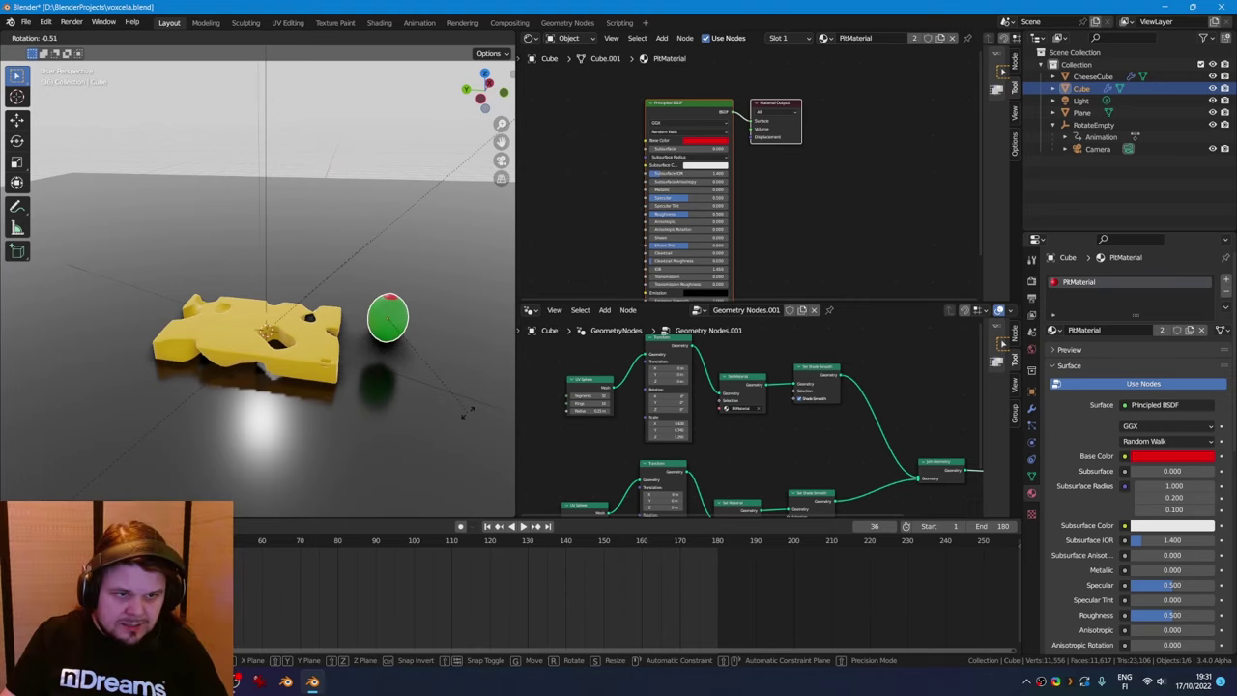
pyautogui.click(467, 413)
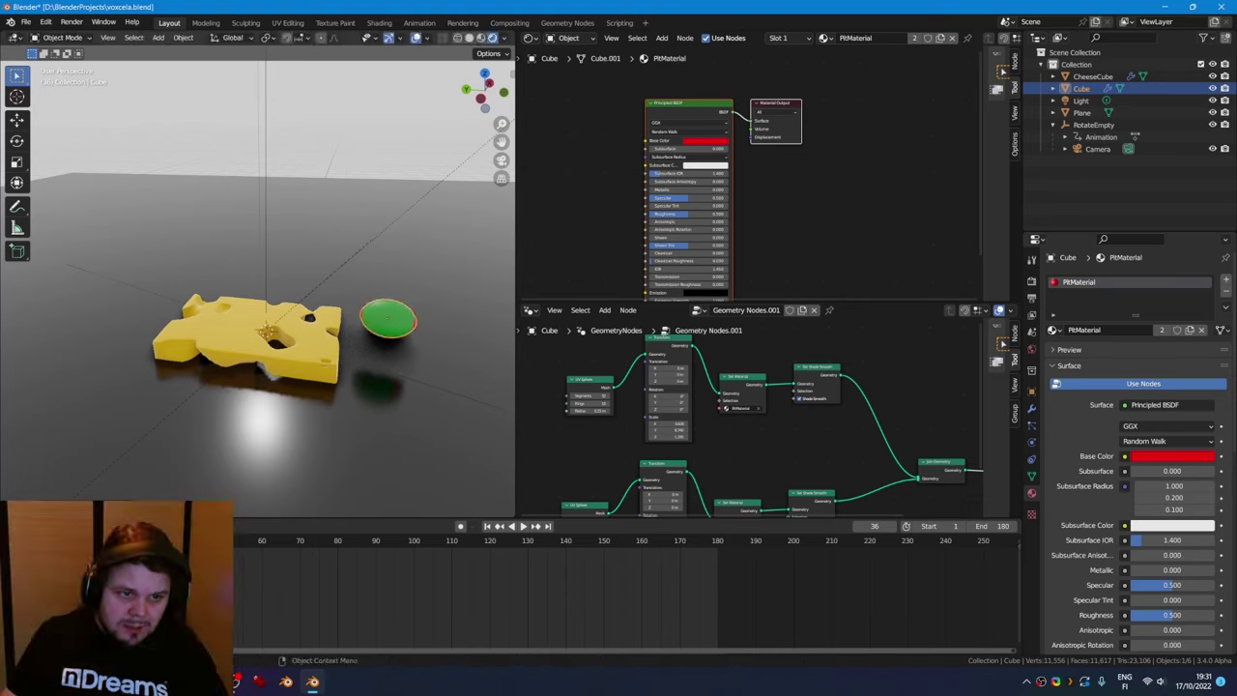
# Lower the olive along Z to the floor beside the cheese and scale it down to about 0.57
pyautogui.press('g')
pyautogui.press('z')
pyautogui.click(466, 444)
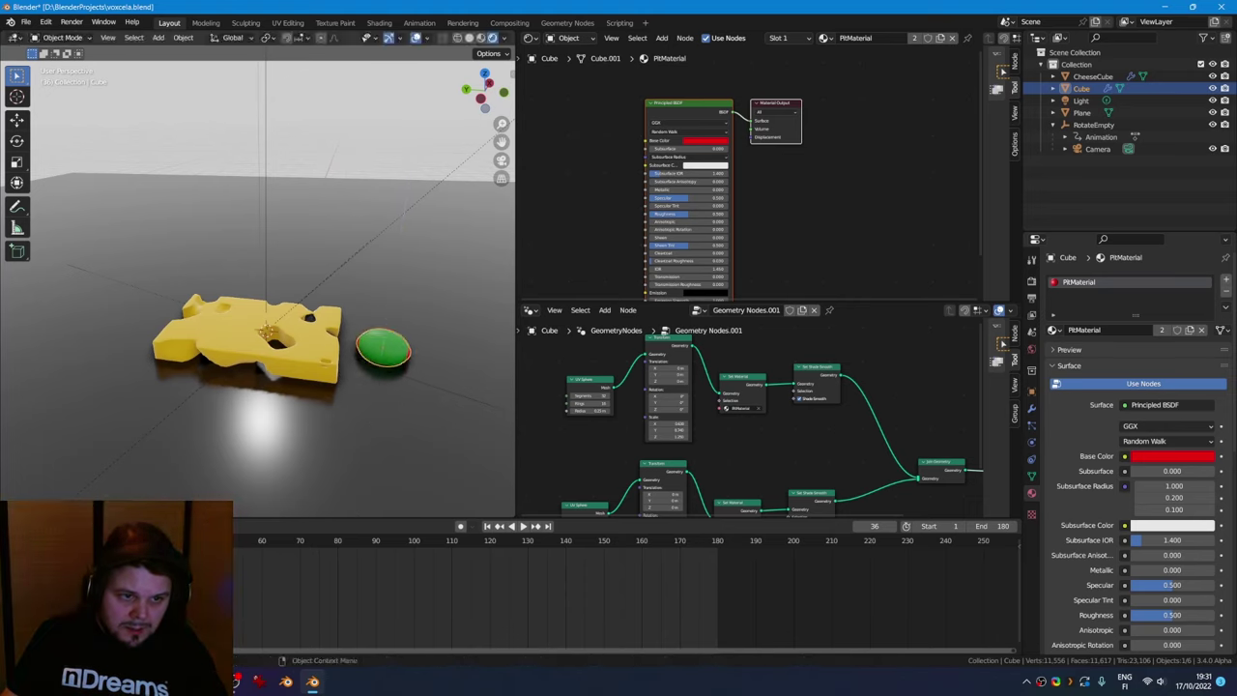
pyautogui.press('s')
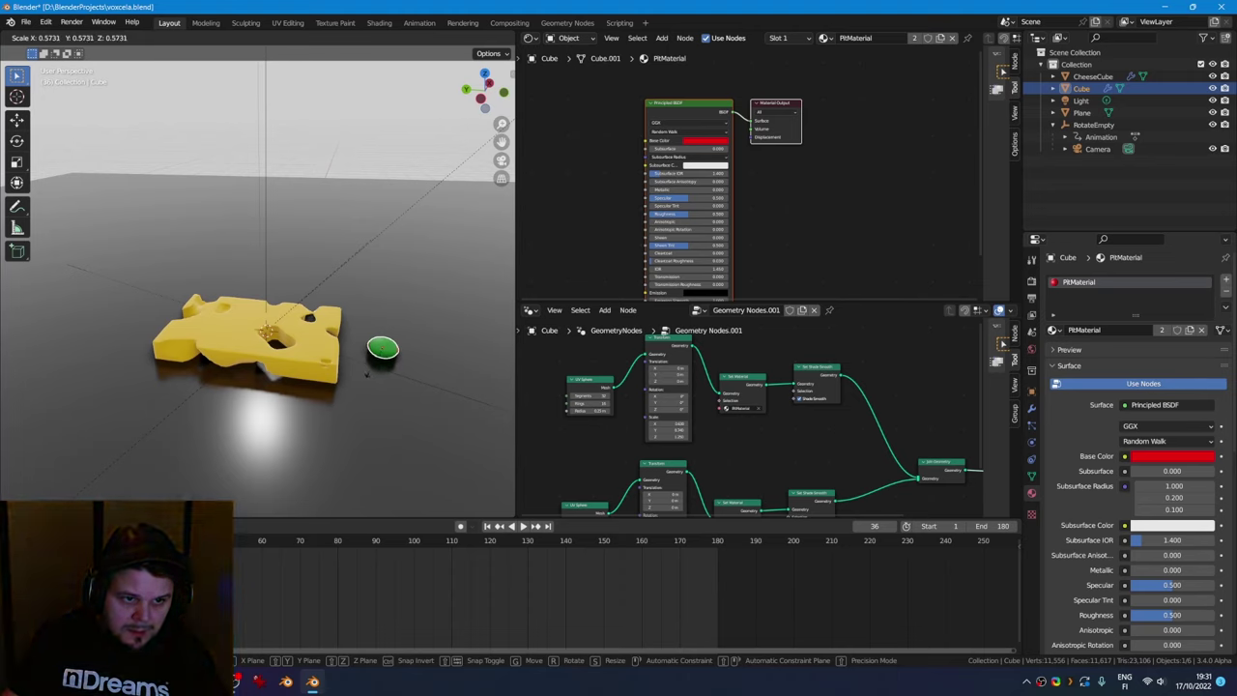
pyautogui.press('Return')
# Duplicate the olive four times, placing the copies in a cluster beside the cheese slab
pyautogui.hotkey('shift', 'd')
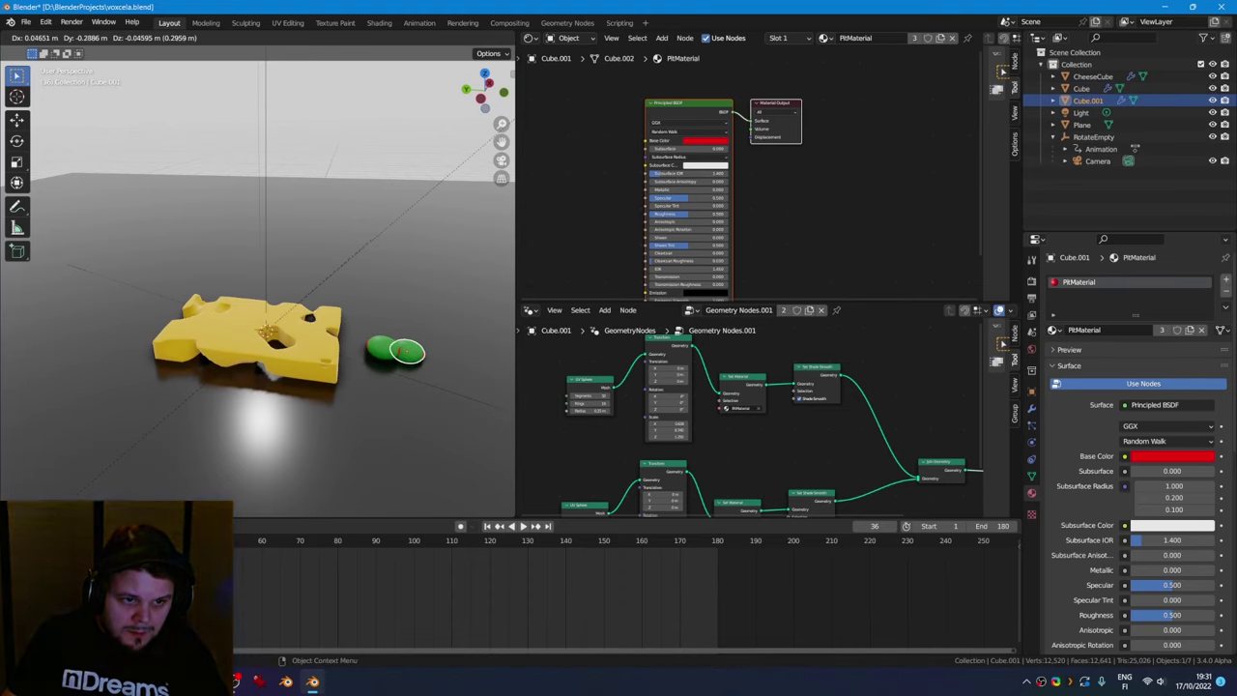
pyautogui.press('Return')
pyautogui.hotkey('shift', 'd')
pyautogui.press('Return')
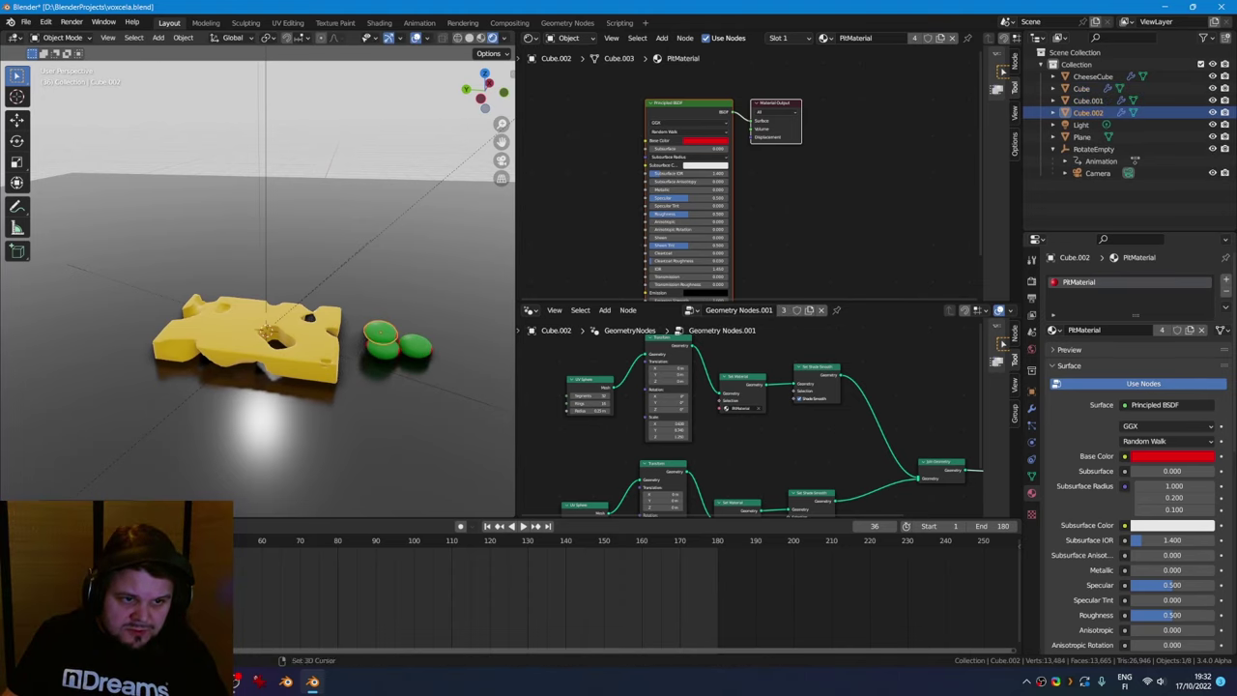
pyautogui.hotkey('shift', 'd')
pyautogui.press('Return')
pyautogui.hotkey('shift', 'd')
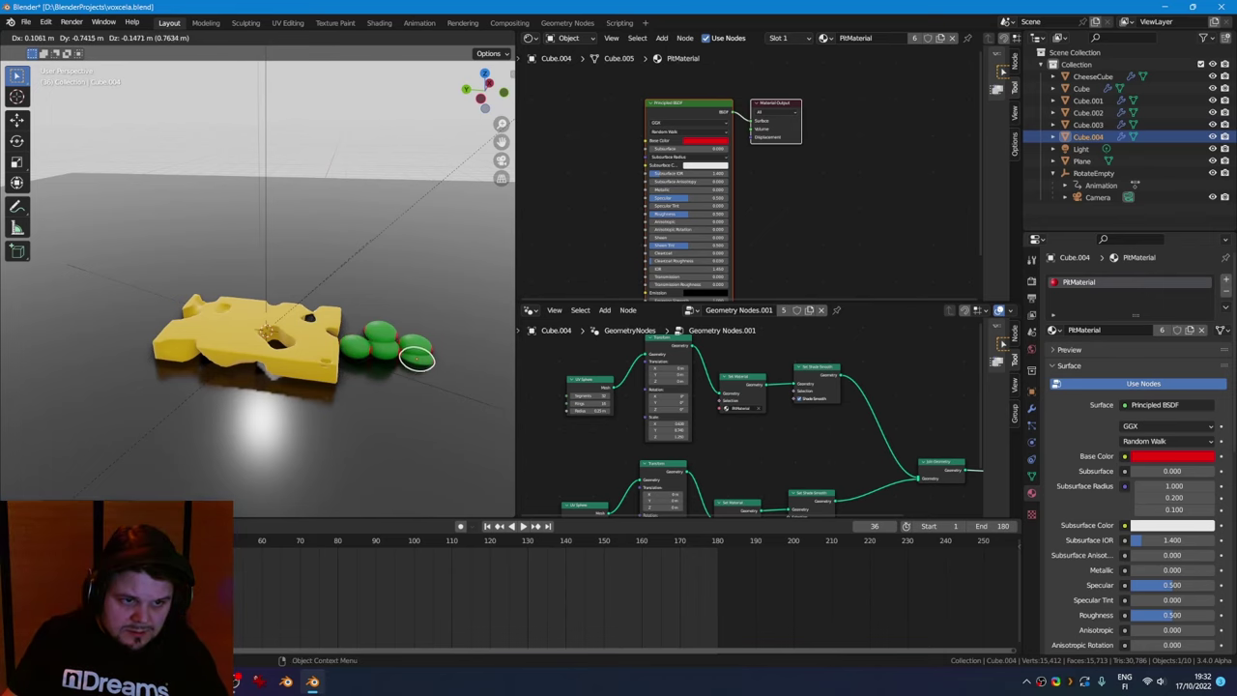
pyautogui.press('Return')
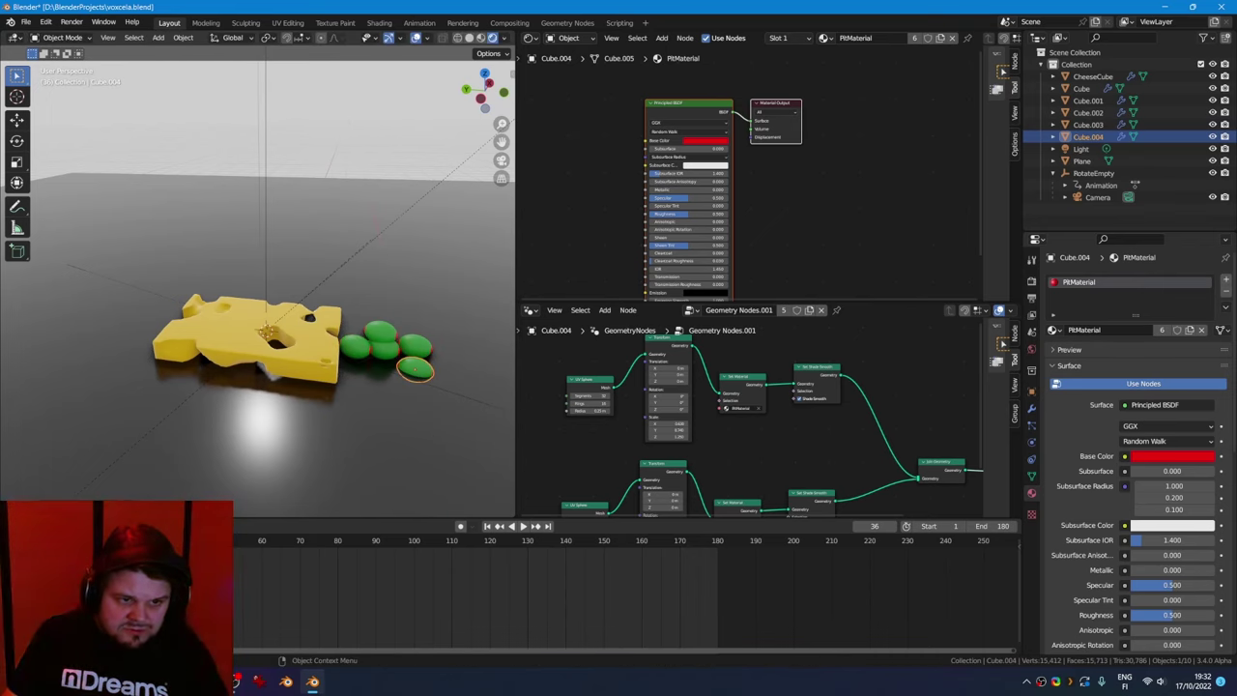
# Add three more olive copies at the front of the cluster, rotating the first one
pyautogui.hotkey('shift', 'd')
pyautogui.press('r')
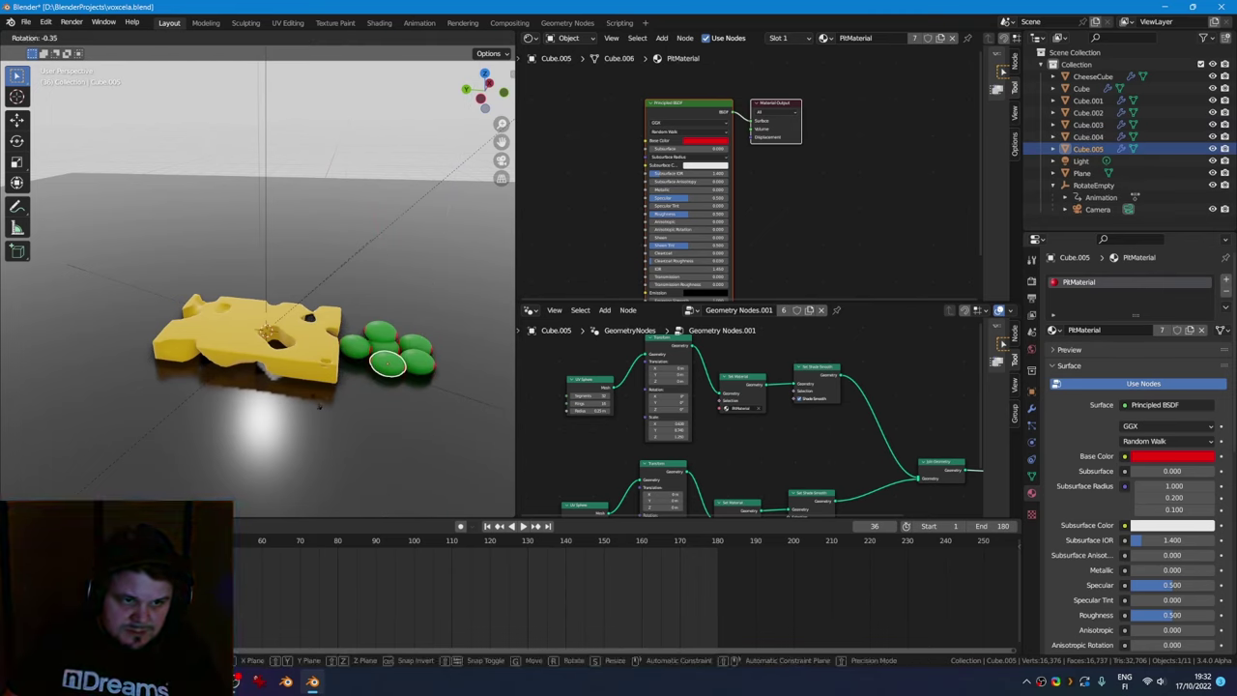
pyautogui.press('Return')
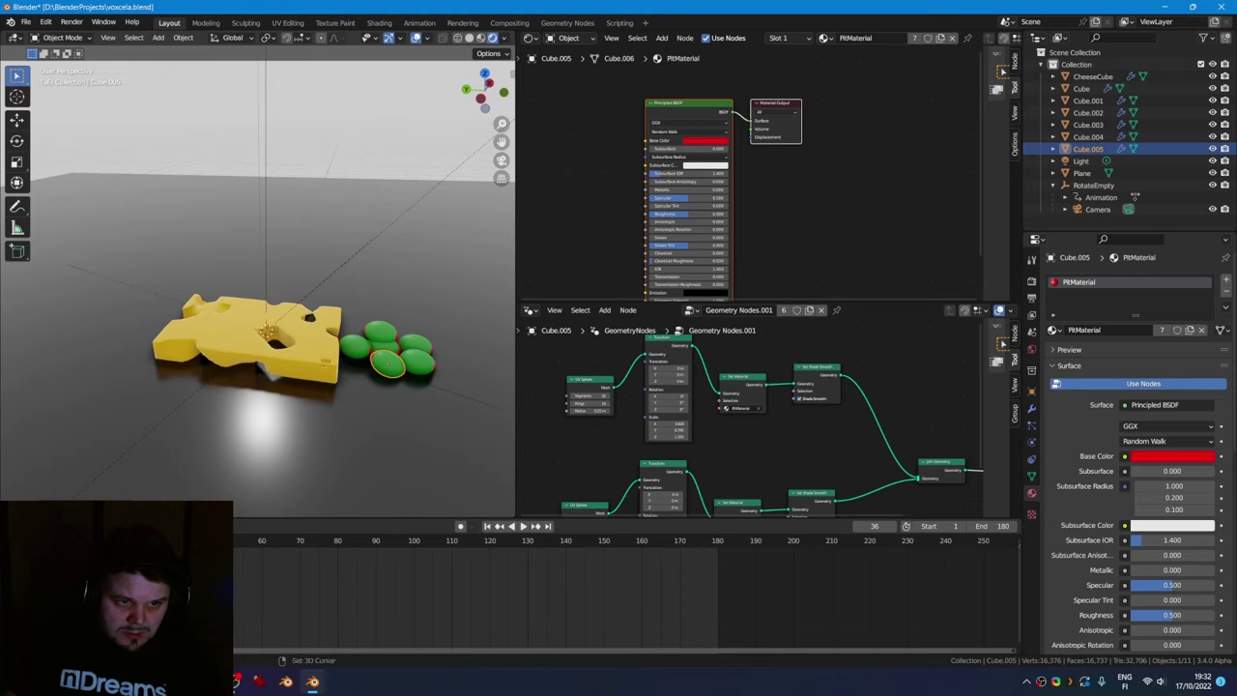
pyautogui.hotkey('shift', 'd')
pyautogui.press('Return')
pyautogui.hotkey('shift', 'd')
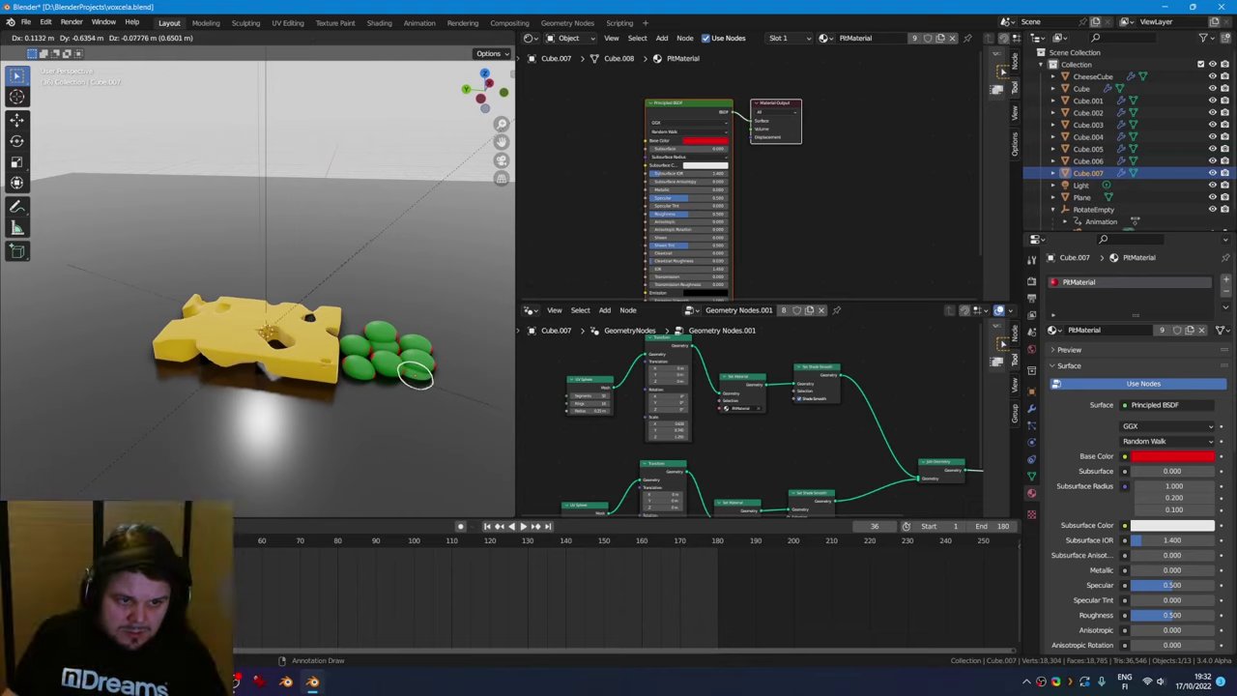
pyautogui.press('Return')
# Rotate the newest olive and raise it about 0.13 m along Z at the cluster's front corner
pyautogui.press('r')
pyautogui.press('Return')
pyautogui.press('g')
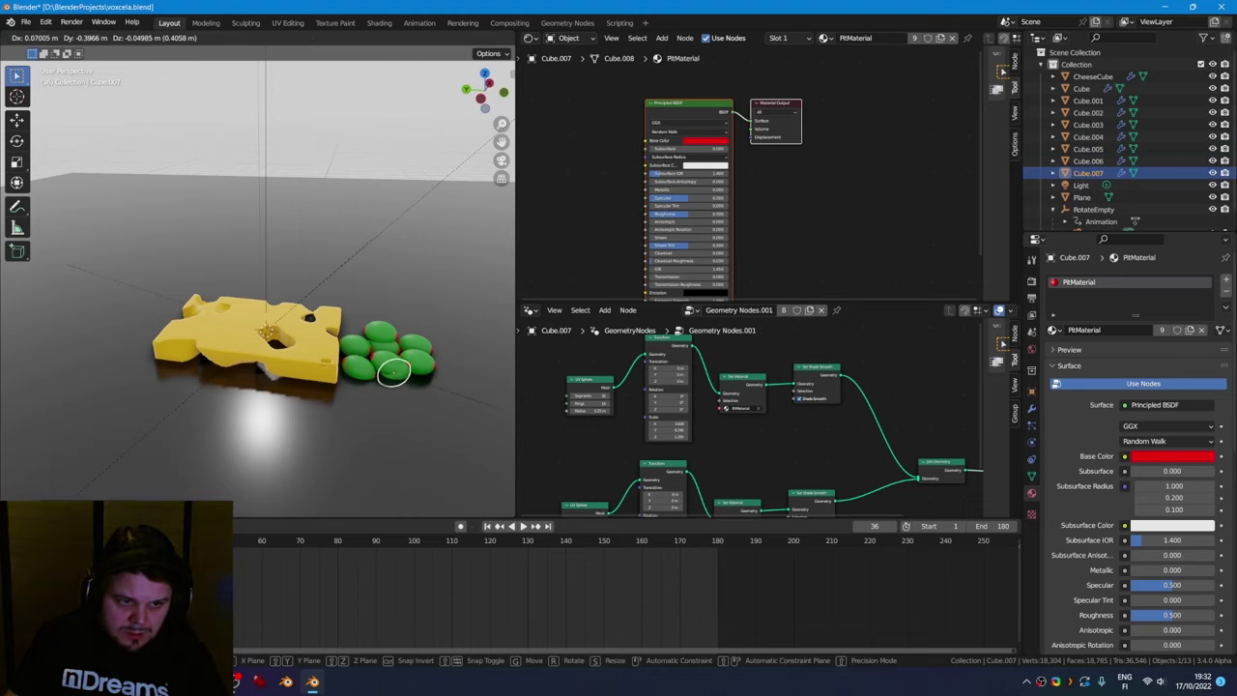
pyautogui.press('x')
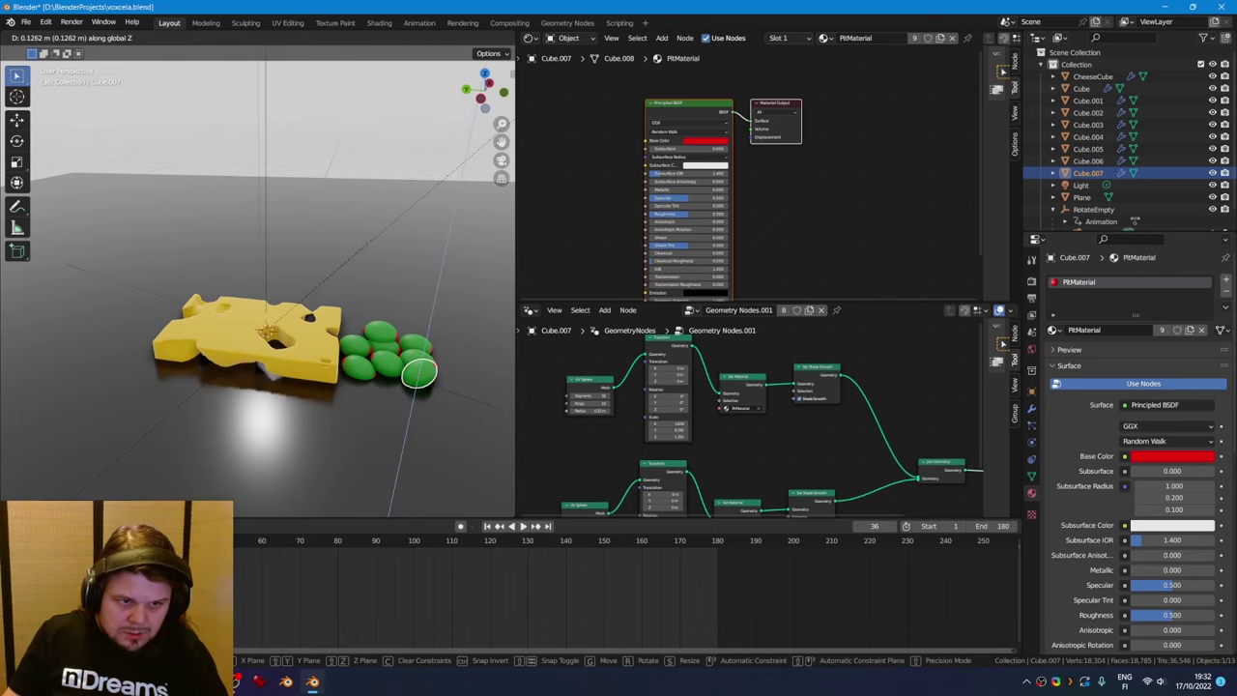
pyautogui.press('Return')
# Rotate the rearmost olive and the original olive in front of it slightly to vary their orientation
pyautogui.click(379, 331)
pyautogui.press('r')
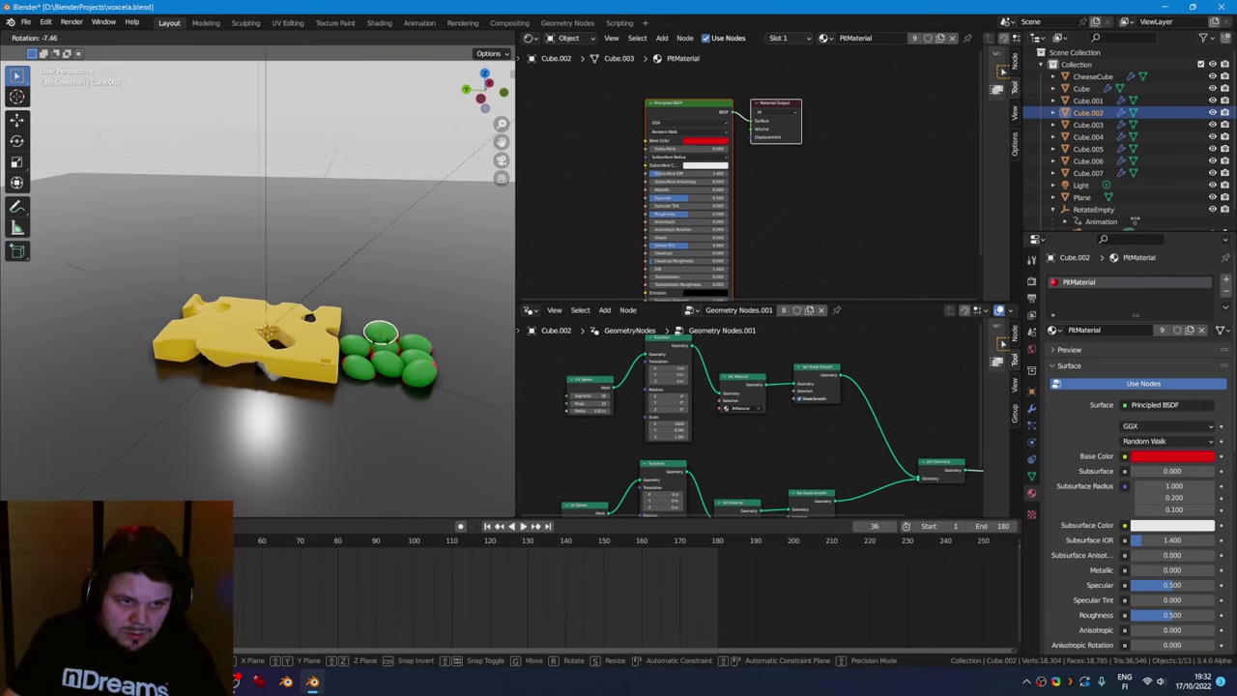
pyautogui.press('Return')
pyautogui.click(383, 346)
pyautogui.press('r')
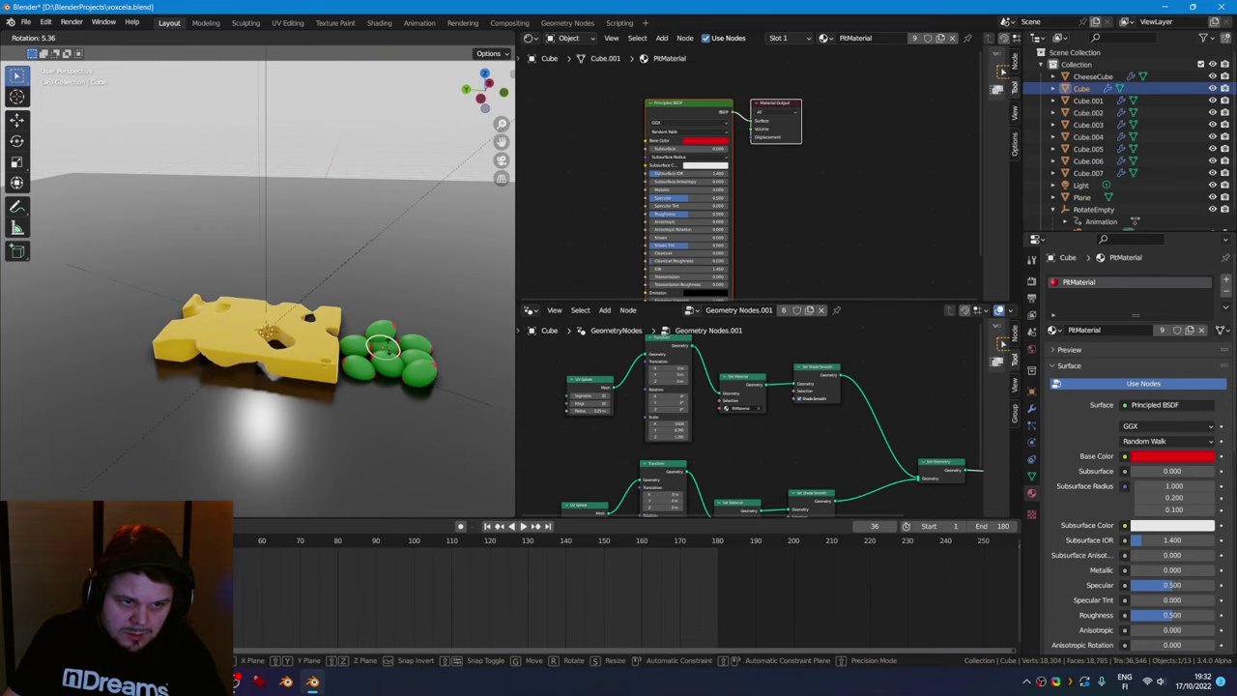
pyautogui.press('Return')
# Rotate the middle front olive and its outer neighbour around the Z axis so their red pits face different directions
pyautogui.click(386, 363)
pyautogui.press('r')
pyautogui.press('z')
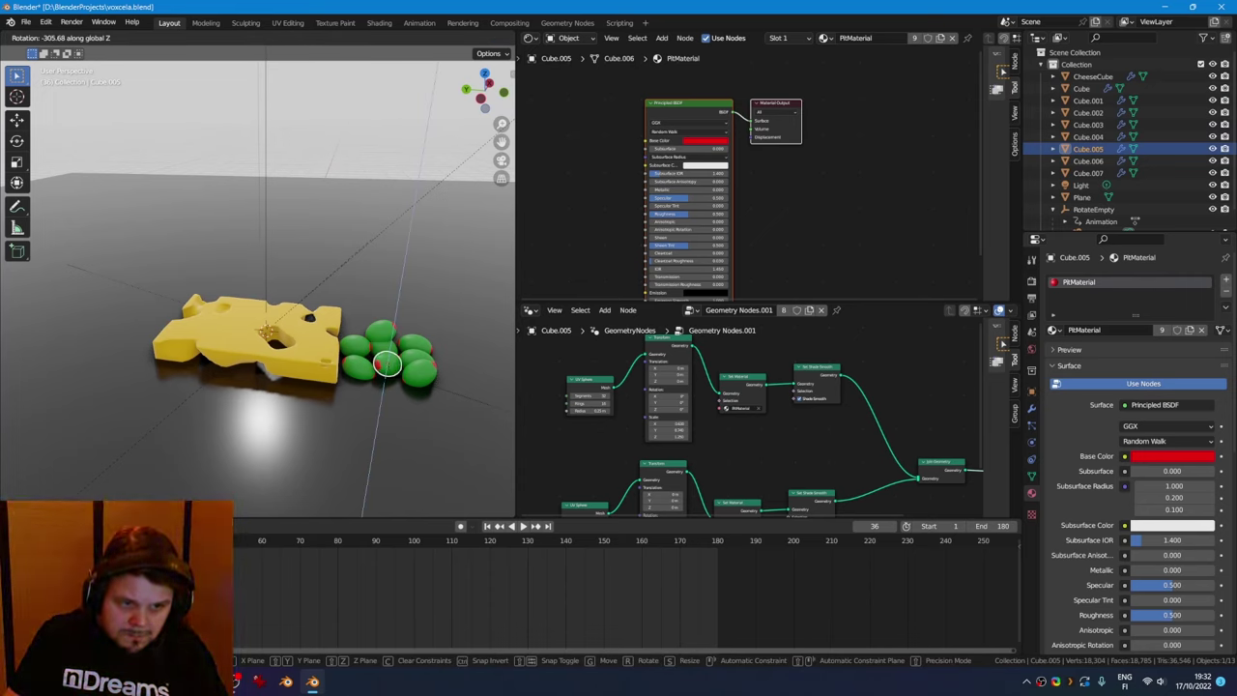
pyautogui.press('Return')
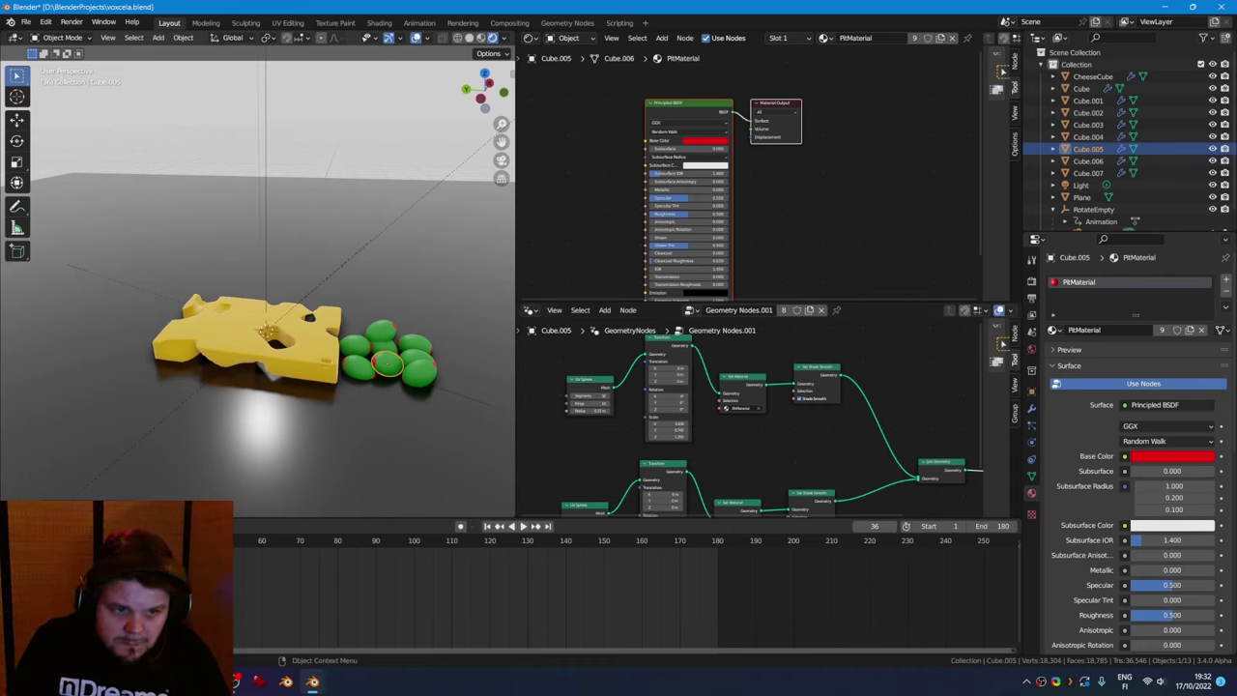
pyautogui.click(417, 365)
pyautogui.press('r')
pyautogui.press('z')
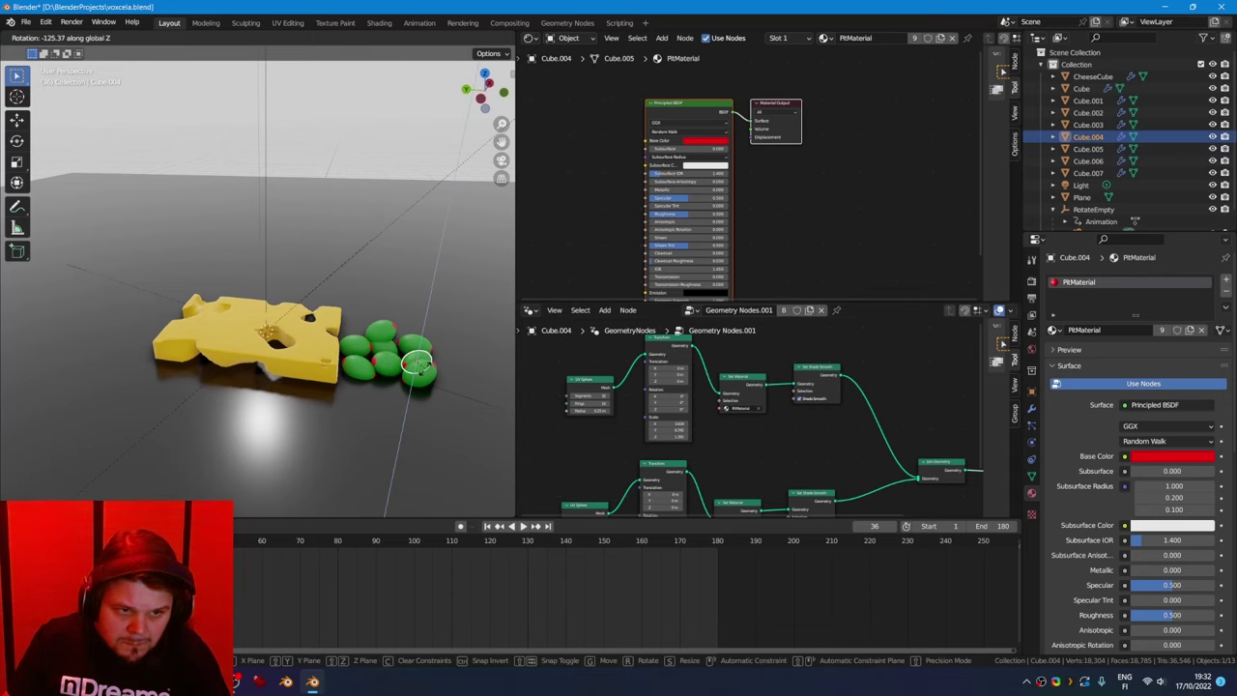
pyautogui.press('Return')
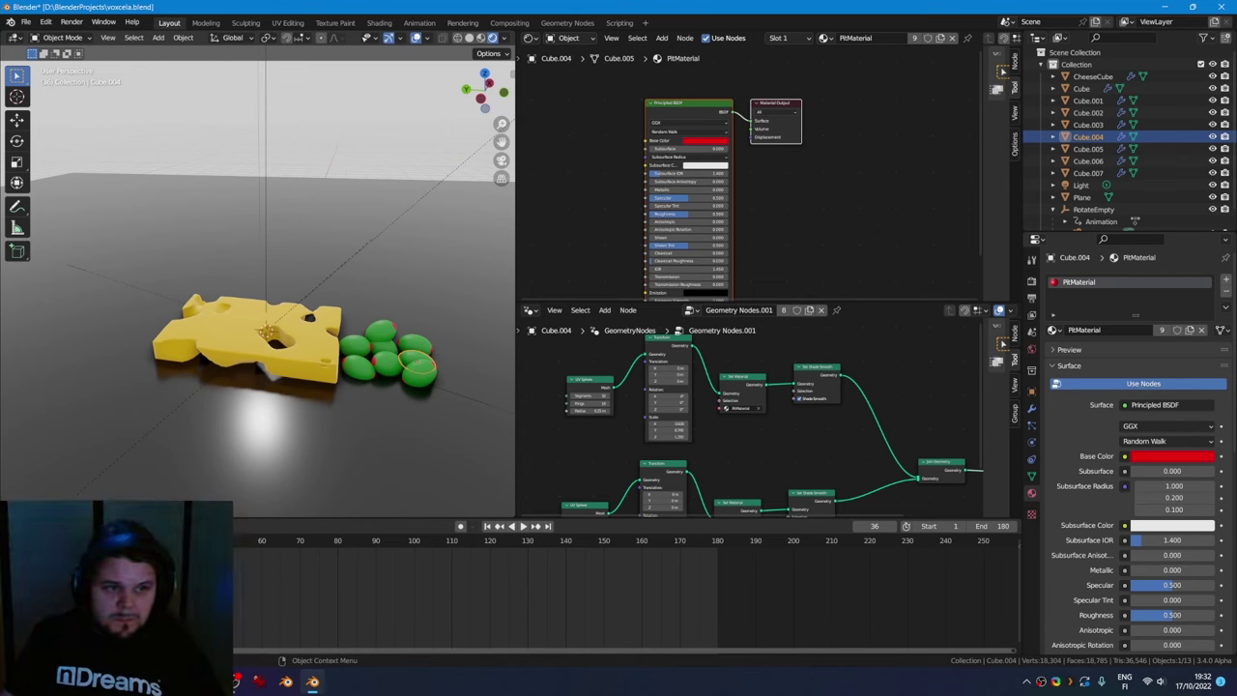
# Duplicate the cheese slab and place the copy above and behind the olives
pyautogui.click(251, 328)
pyautogui.hotkey('shift', 'd')
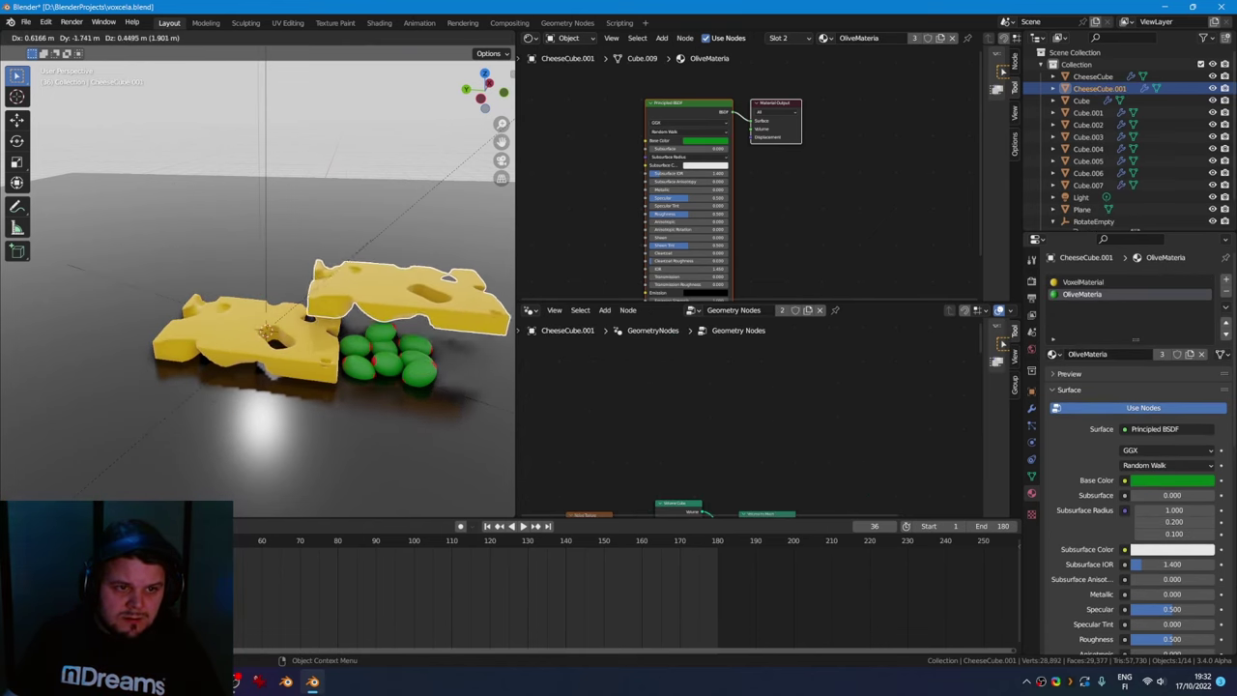
pyautogui.press('Return')
# Make the duplicated slab's geometry node tree single-user and increase its Noise Texture scale for more, smaller holes
pyautogui.click(251, 333)
pyautogui.click(386, 439)
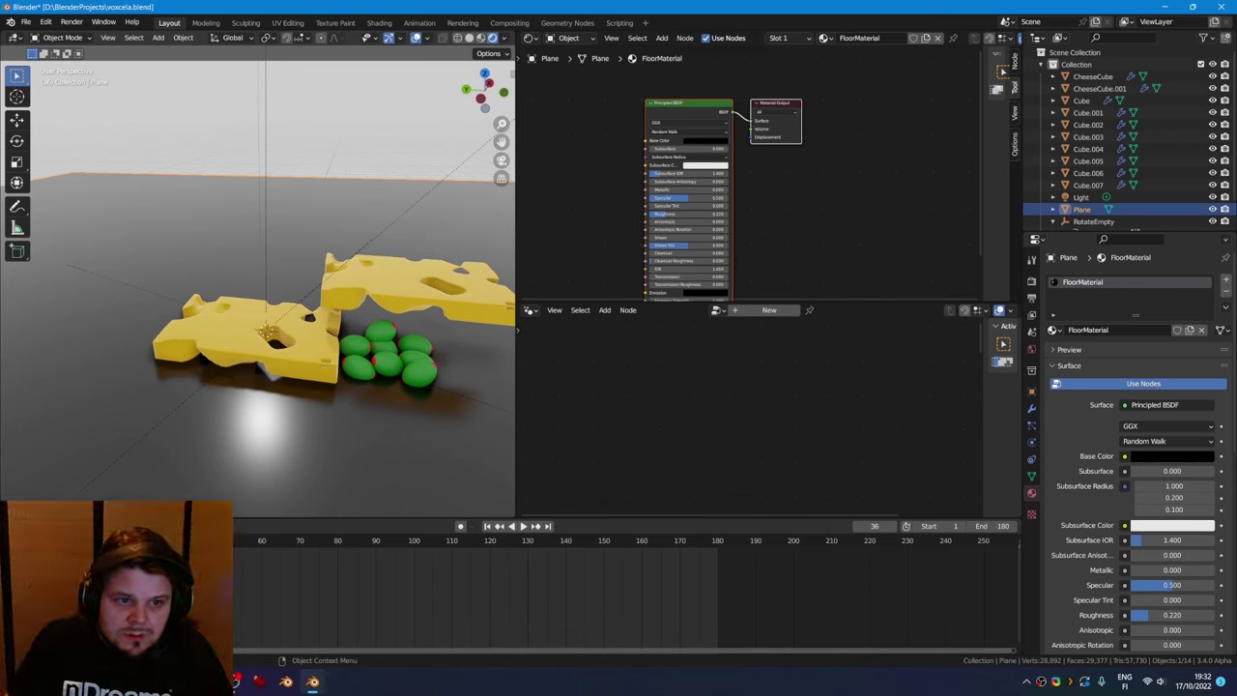
pyautogui.click(397, 279)
pyautogui.click(1031, 407)
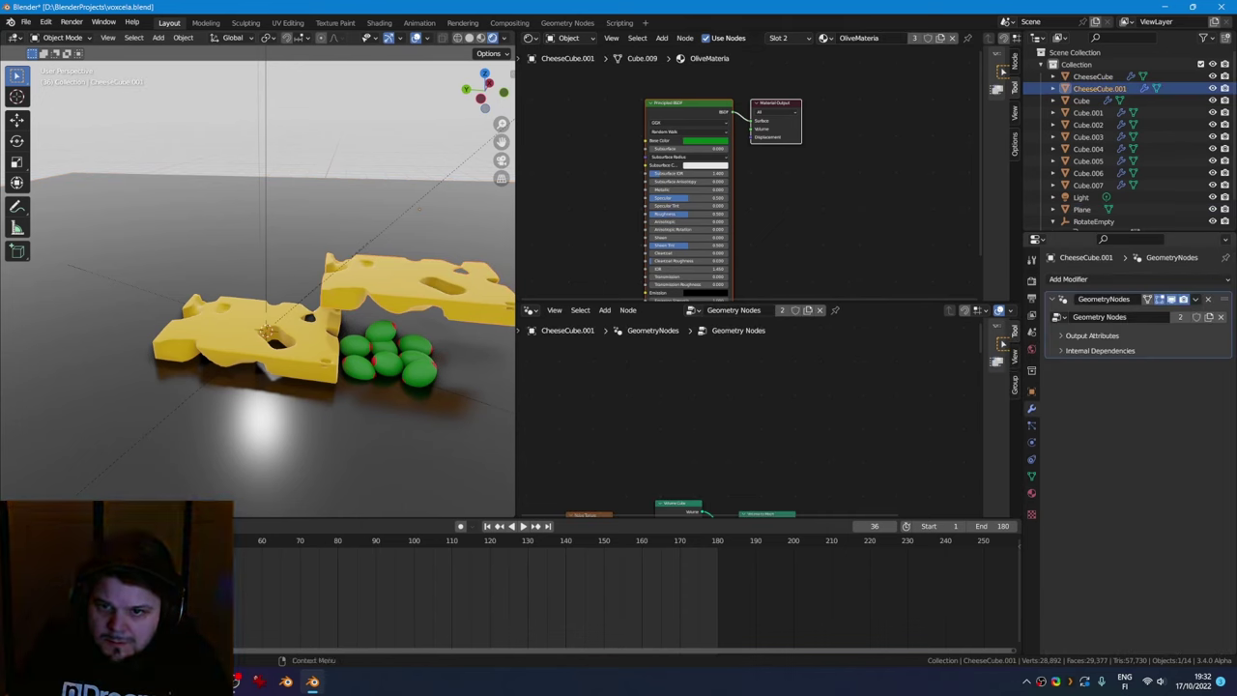
pyautogui.click(1180, 317)
pyautogui.rightClick(674, 422)
pyautogui.moveTo(676, 430); pyautogui.dragTo(773, 321, button='middle')
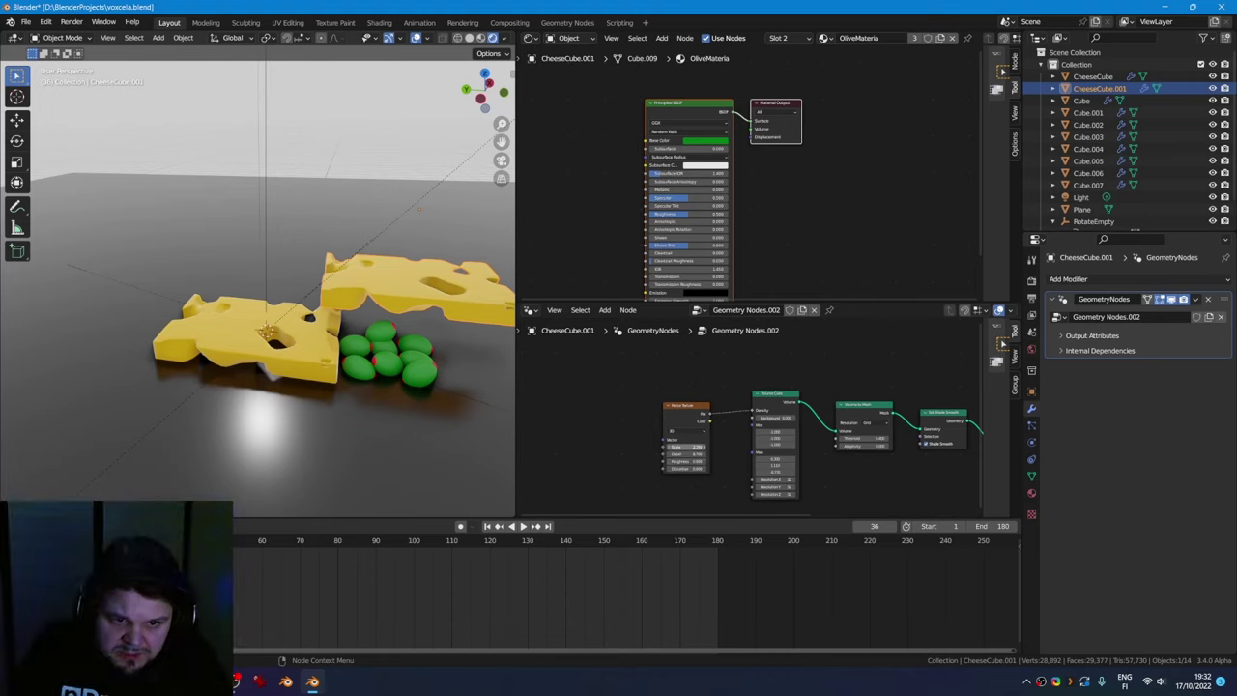
pyautogui.moveTo(686, 447); pyautogui.dragTo(735, 447)
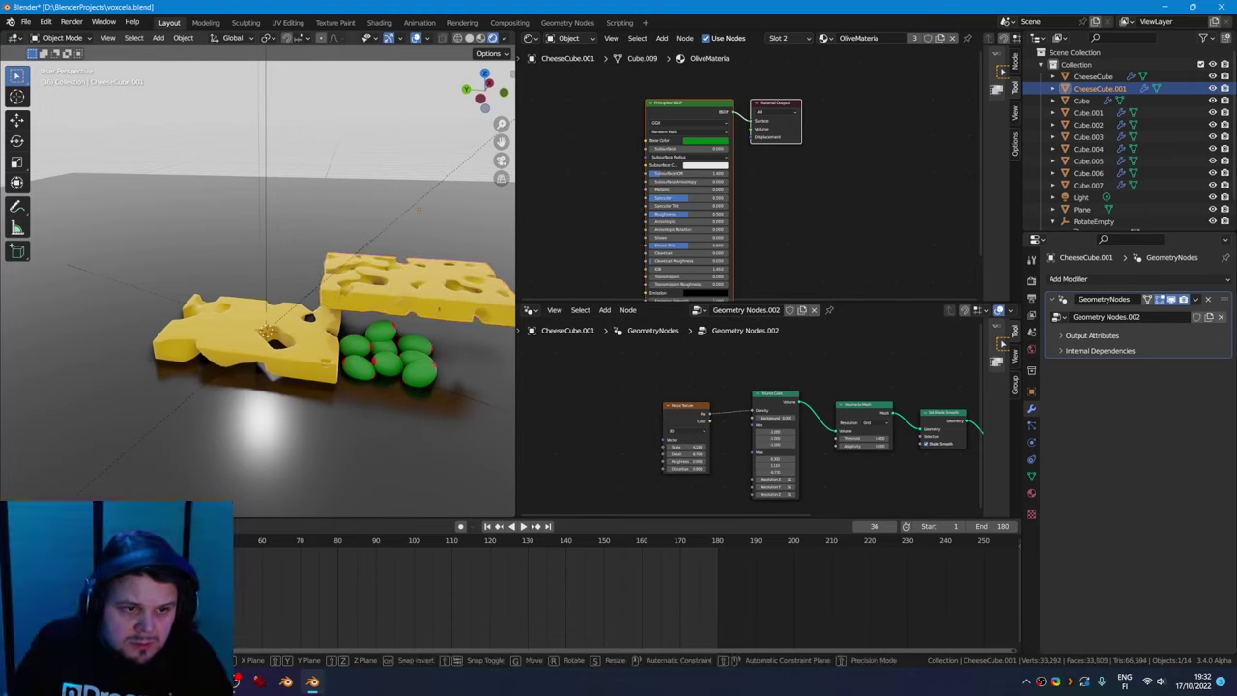
# Reposition the second cheese slab over the original one and tilt it by about -17 degrees
pyautogui.press('g')
pyautogui.press('x')
pyautogui.press('Return')
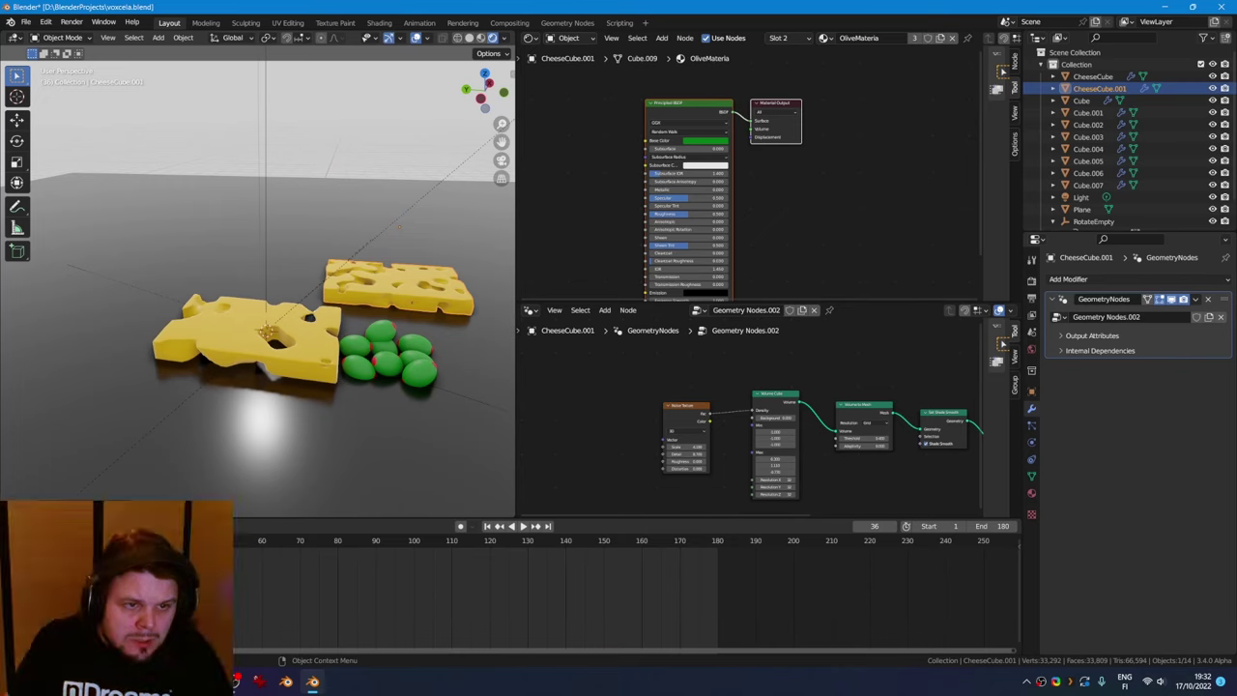
pyautogui.press('g')
pyautogui.press('x')
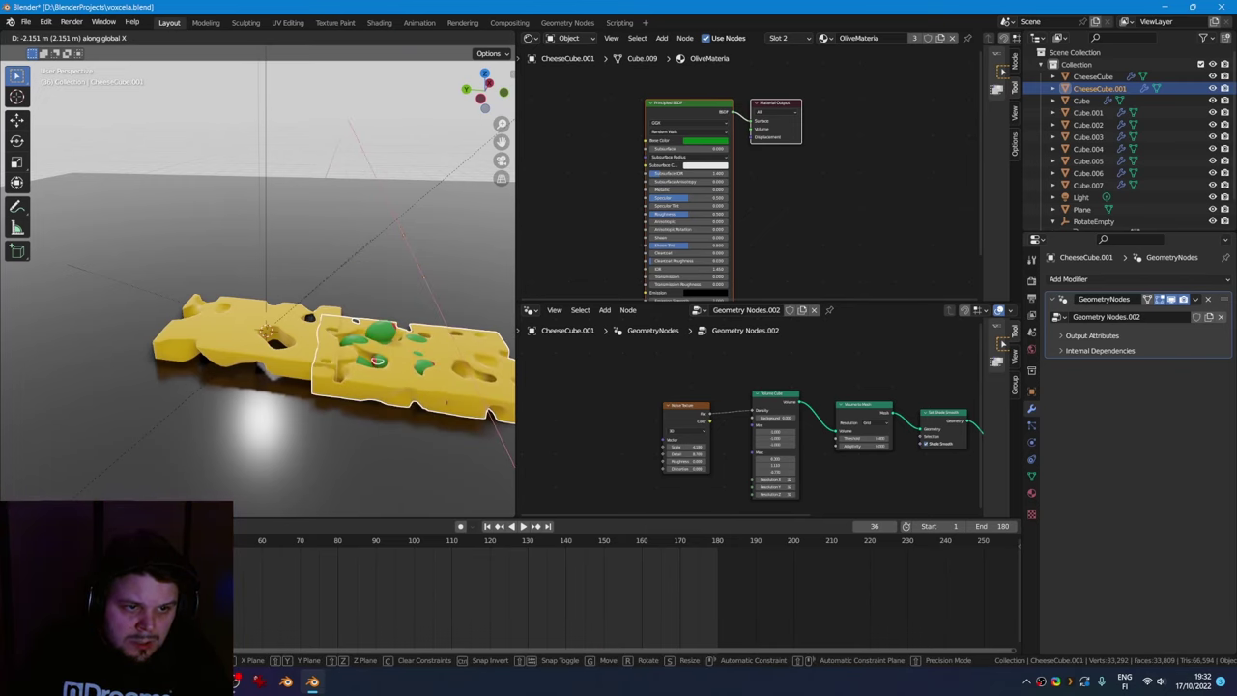
pyautogui.press('Return')
pyautogui.press('r')
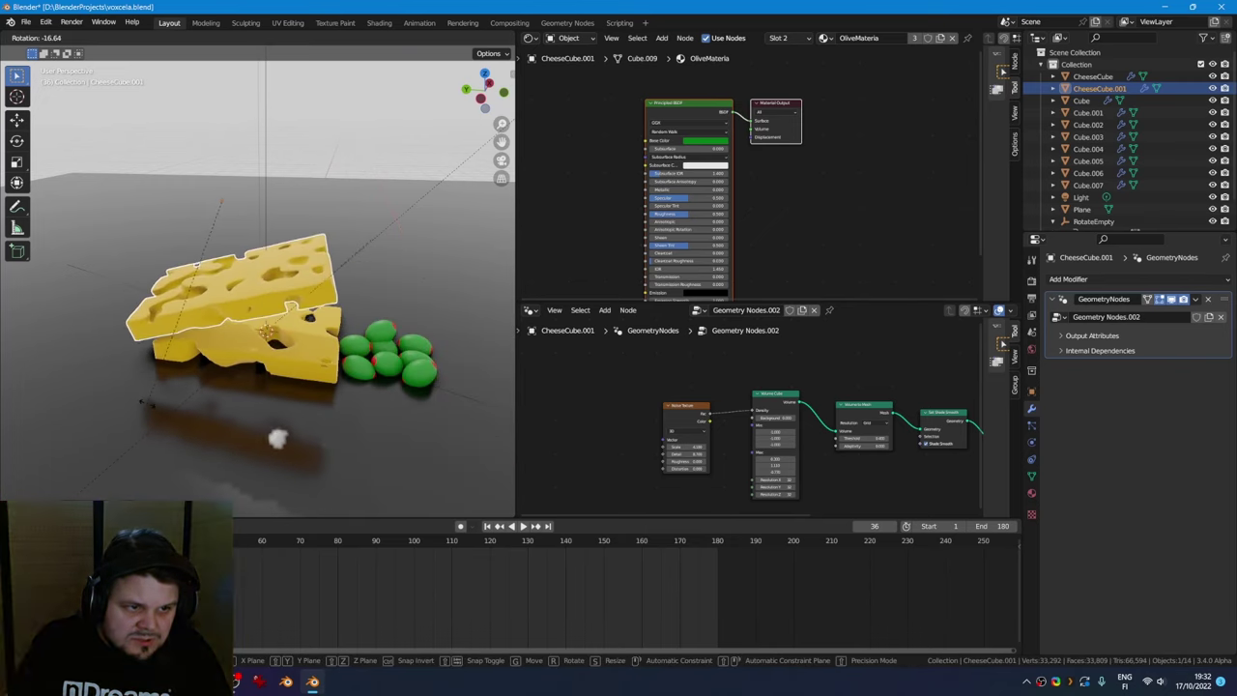
pyautogui.press('Return')
# Move the tilted slab to the far side from the olives so one end rests over the original slab
pyautogui.press('g')
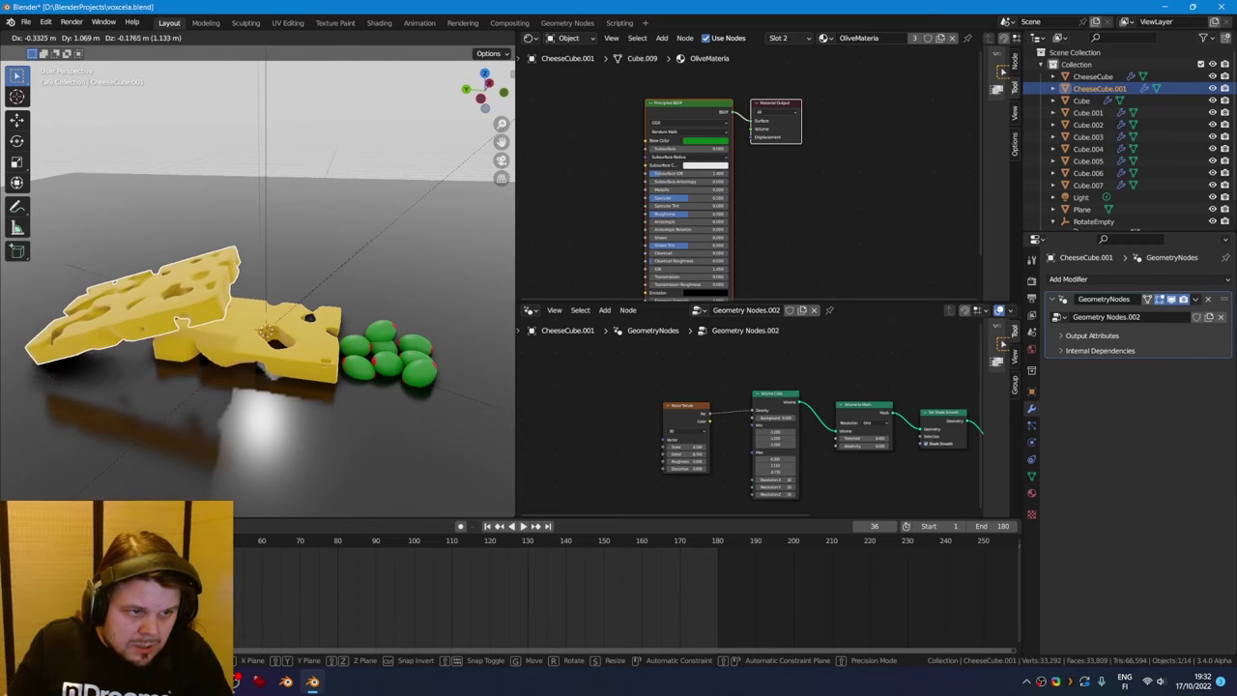
pyautogui.press('z')
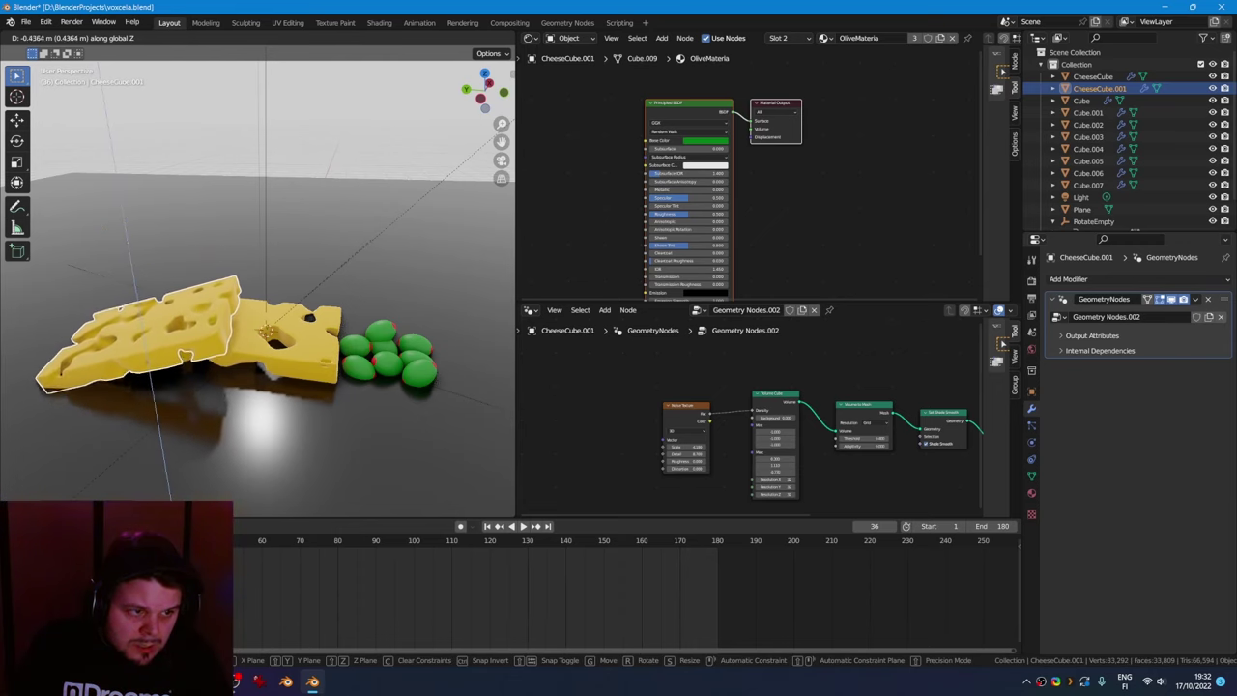
pyautogui.press('x')
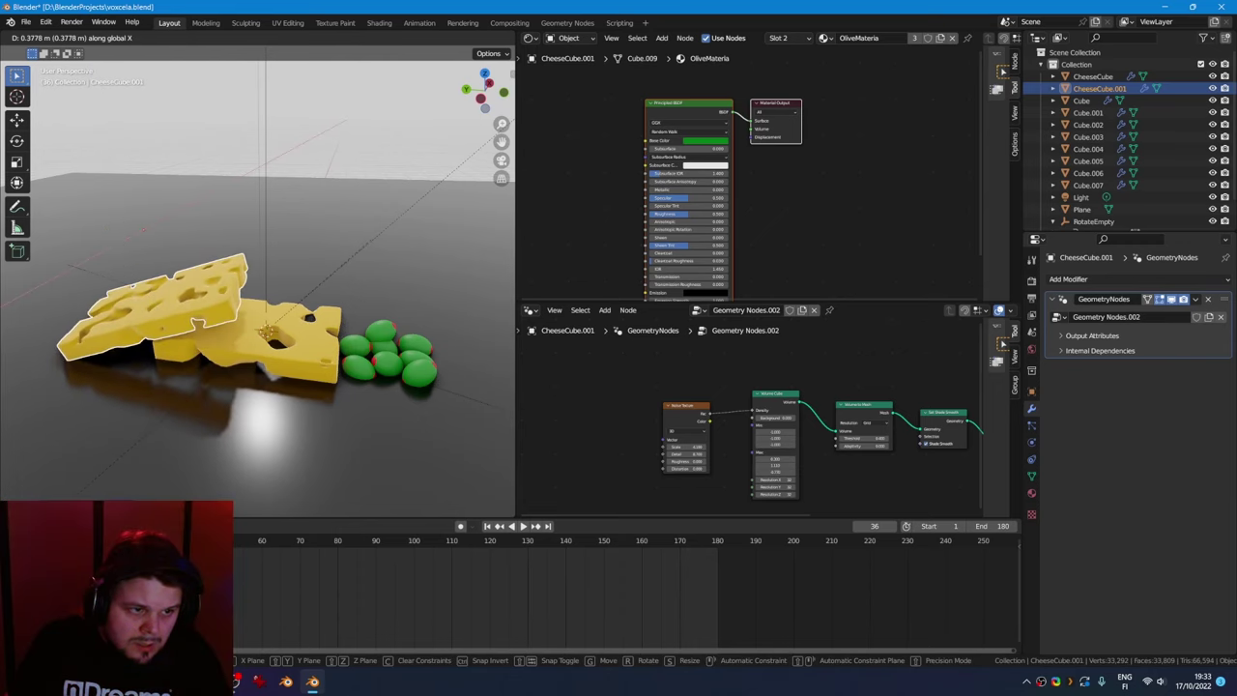
pyautogui.press('Return')
# Rotate the leaning slab back by about 7 degrees and adjust its height along Z against the original slab
pyautogui.press('r')
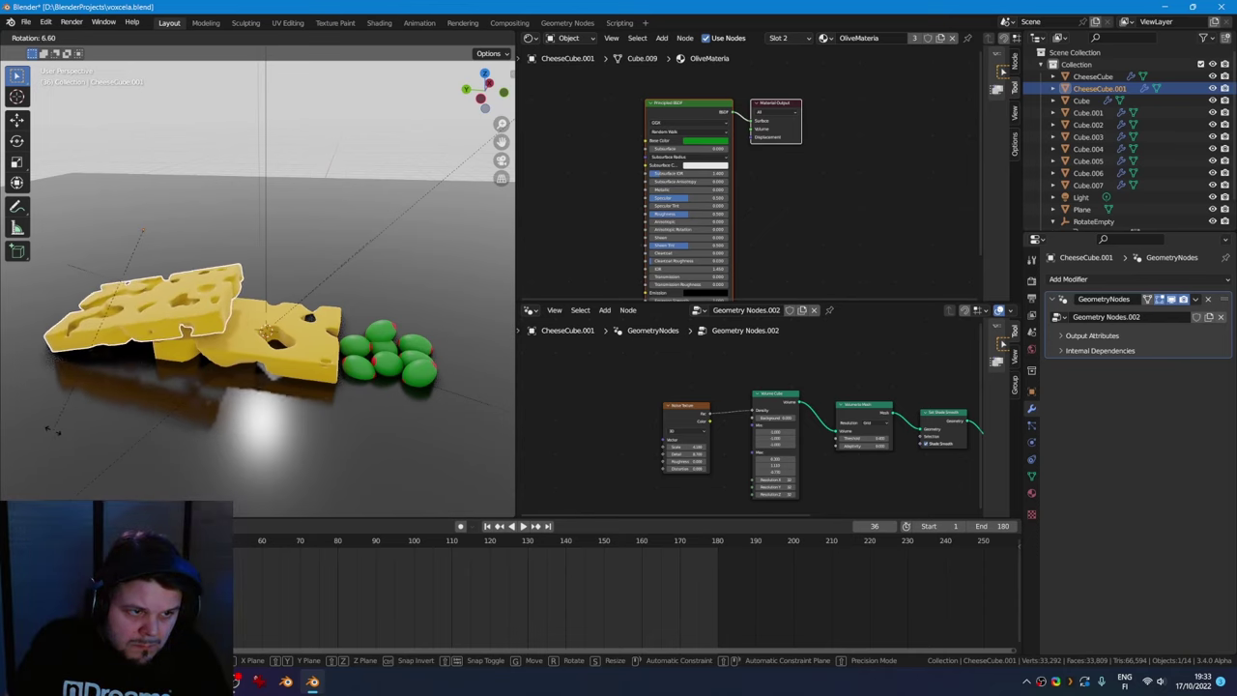
pyautogui.click(55, 431)
pyautogui.press('g')
pyautogui.press('z')
pyautogui.click(55, 434)
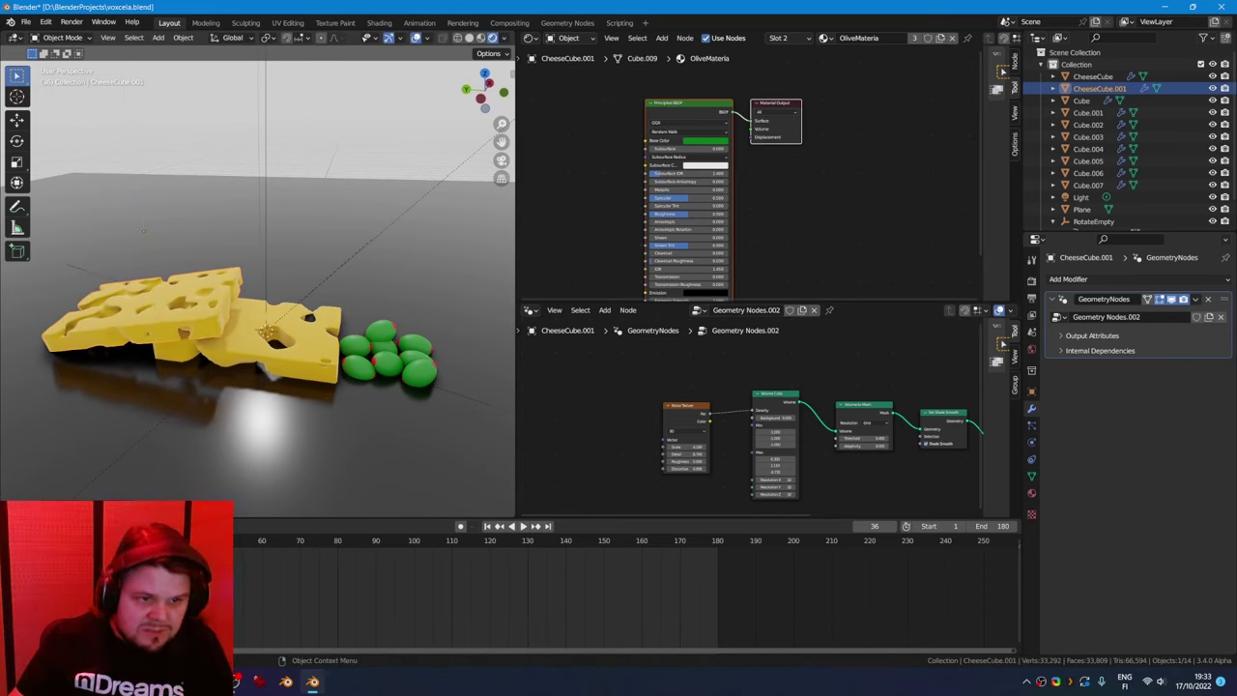
pyautogui.click(385, 363)
pyautogui.click(293, 356)
pyautogui.click(170, 311)
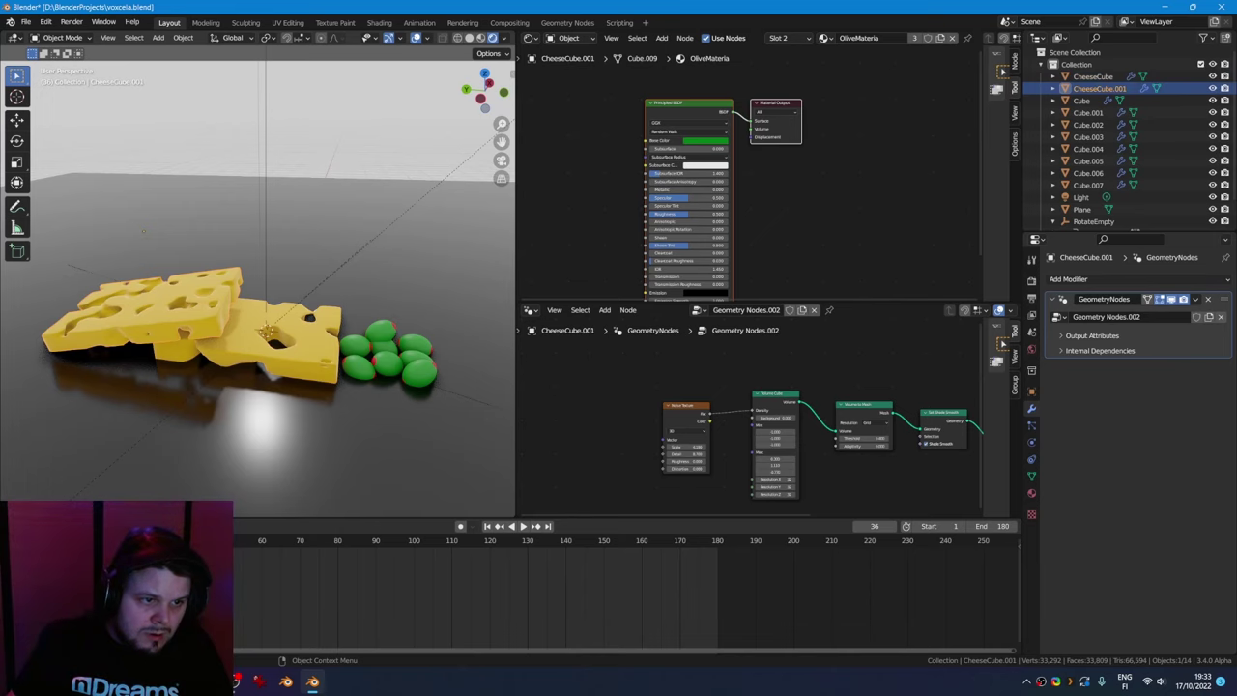
# Duplicate the leaning cheese slab, rotate the copy by about -16 degrees and place it on top of the stack
pyautogui.hotkey('shift', 'd')
pyautogui.press('r')
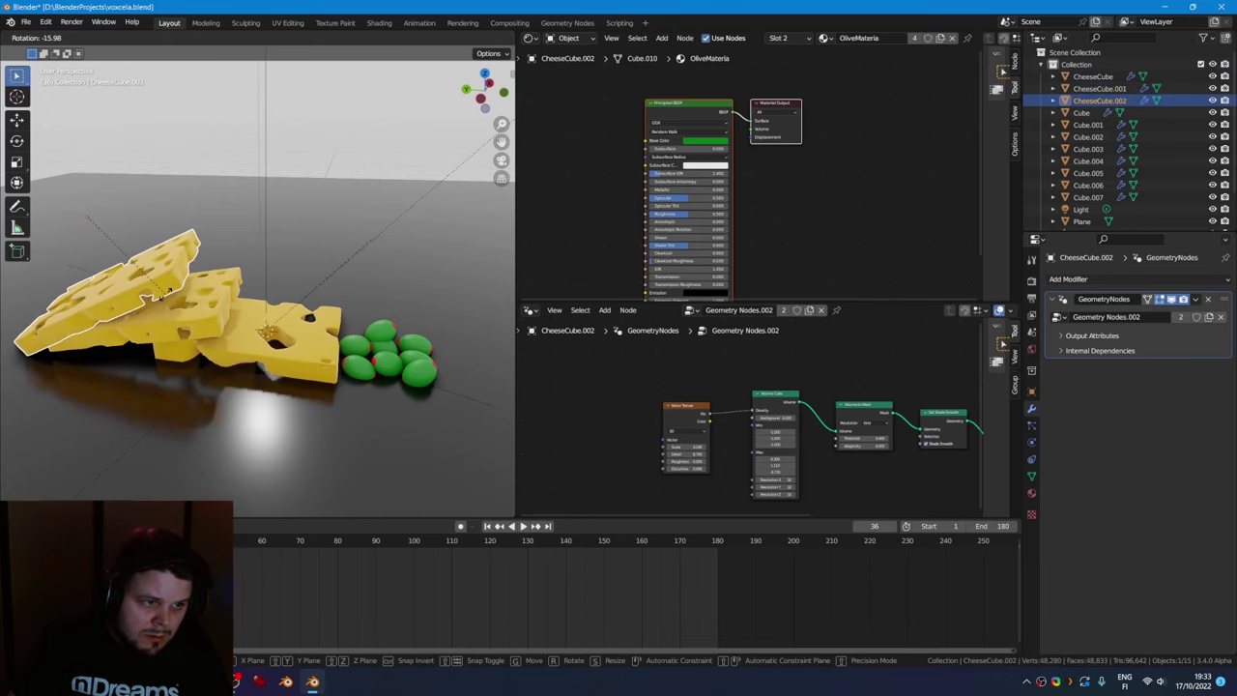
pyautogui.click(165, 294)
pyautogui.press('g')
pyautogui.click(157, 297)
# From the camera view, make the top slab's geometry node tree single-user and change its Noise Texture scale for a different hole pattern
pyautogui.scroll(-4, 157, 298)
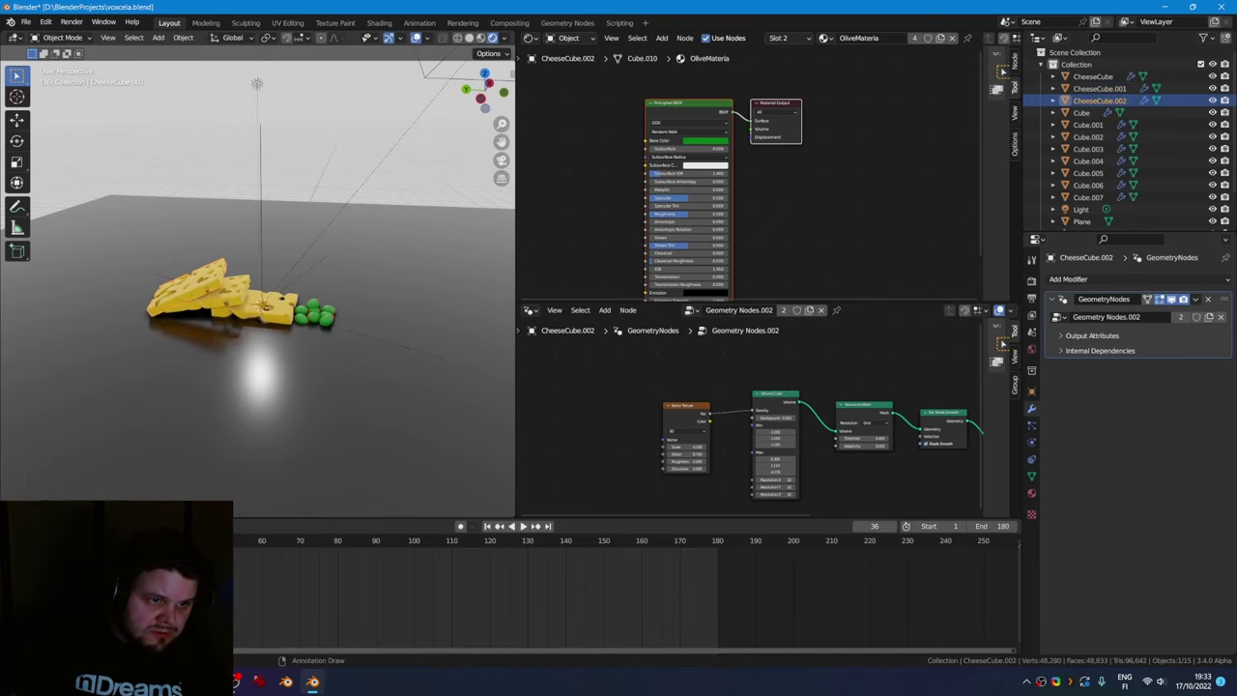
pyautogui.click(501, 161)
pyautogui.press('Home')
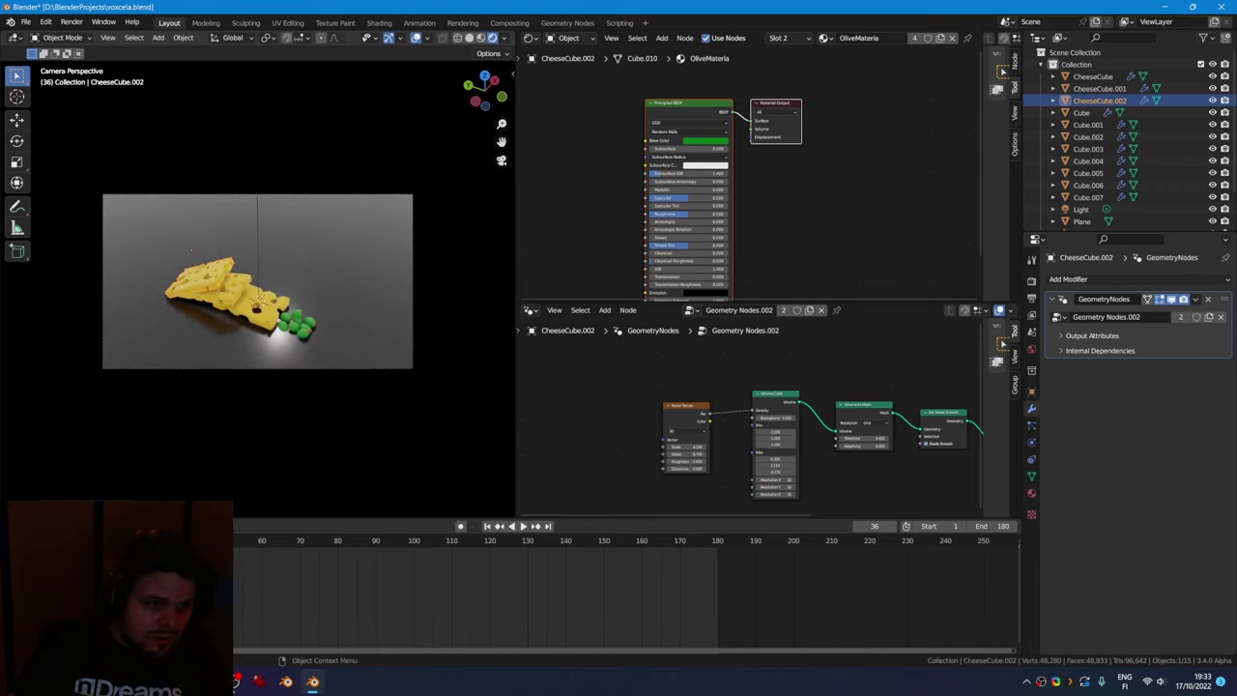
pyautogui.scroll(1, 256, 280)
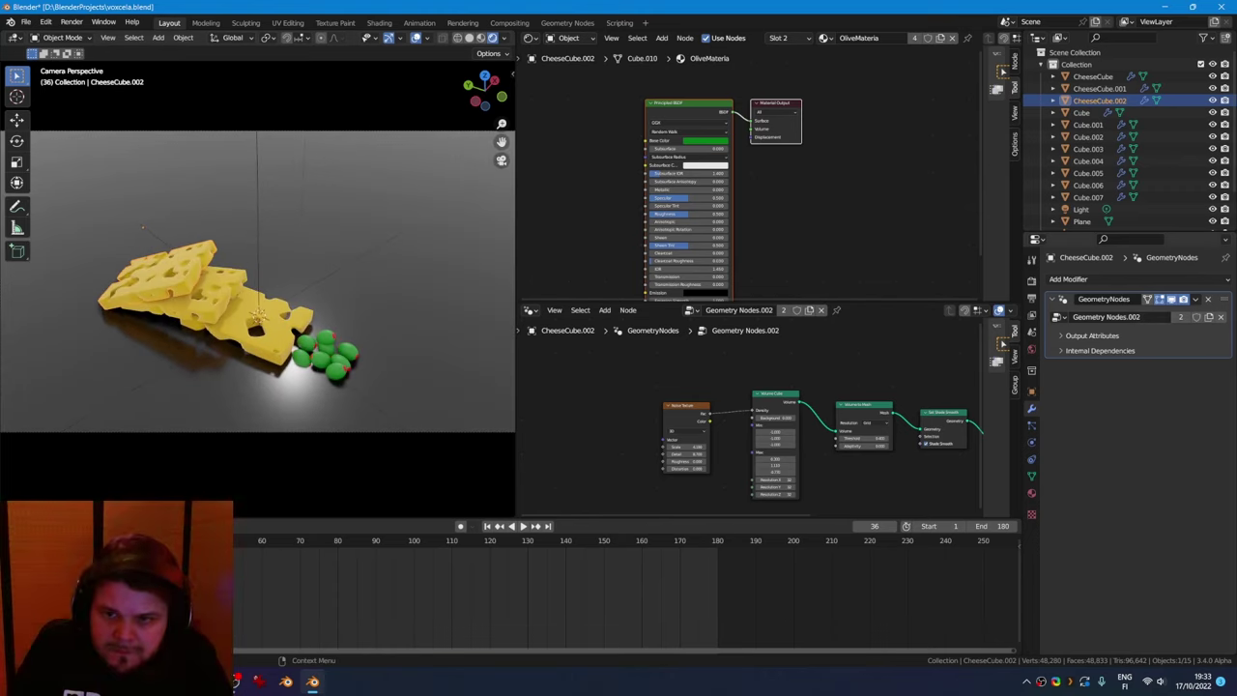
pyautogui.click(1179, 317)
pyautogui.moveTo(687, 447); pyautogui.dragTo(651, 446)
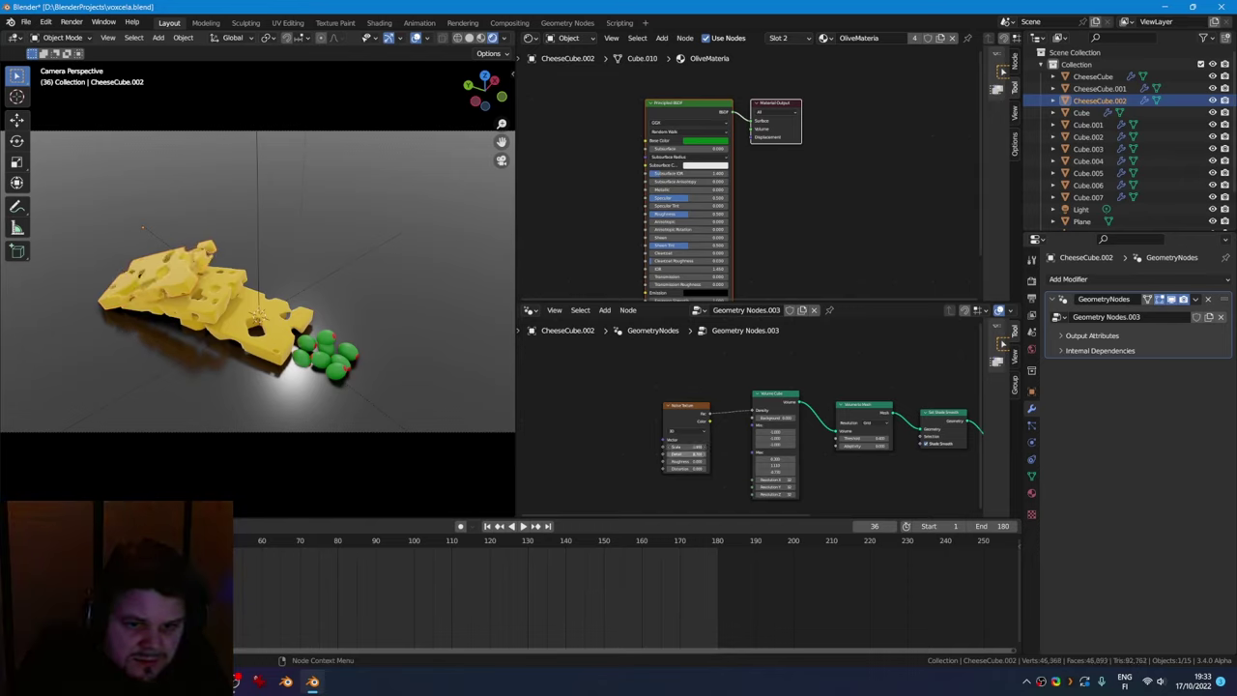
# Adjust the Volume Cube Max values of the top slab and of the middle slab to vary their dimensions
pyautogui.moveTo(774, 458); pyautogui.dragTo(783, 458)
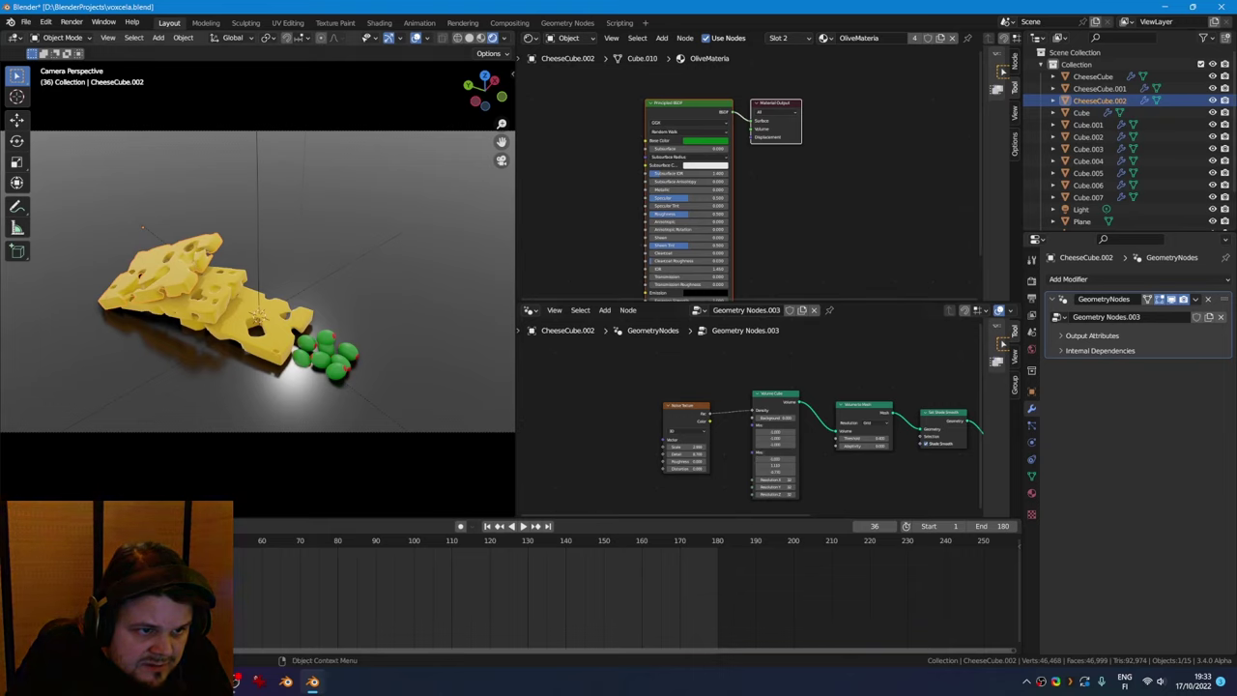
pyautogui.click(225, 288)
pyautogui.moveTo(775, 471)
pyautogui.mouseDown()
pyautogui.moveTo(786, 472)
pyautogui.moveTo(767, 459)
pyautogui.moveTo(776, 464)
pyautogui.mouseUp()
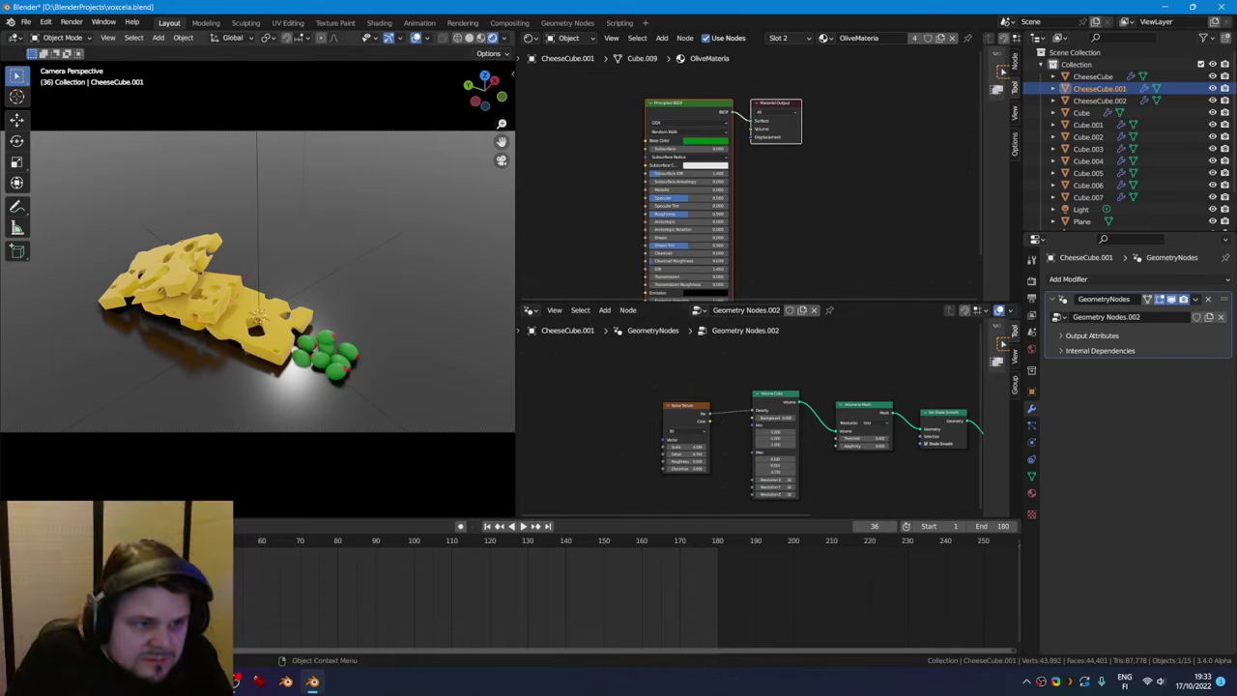
# Rescale three olives of the cluster individually to vary their sizes, enlarging the middle one by about 1.3
pyautogui.click(349, 352)
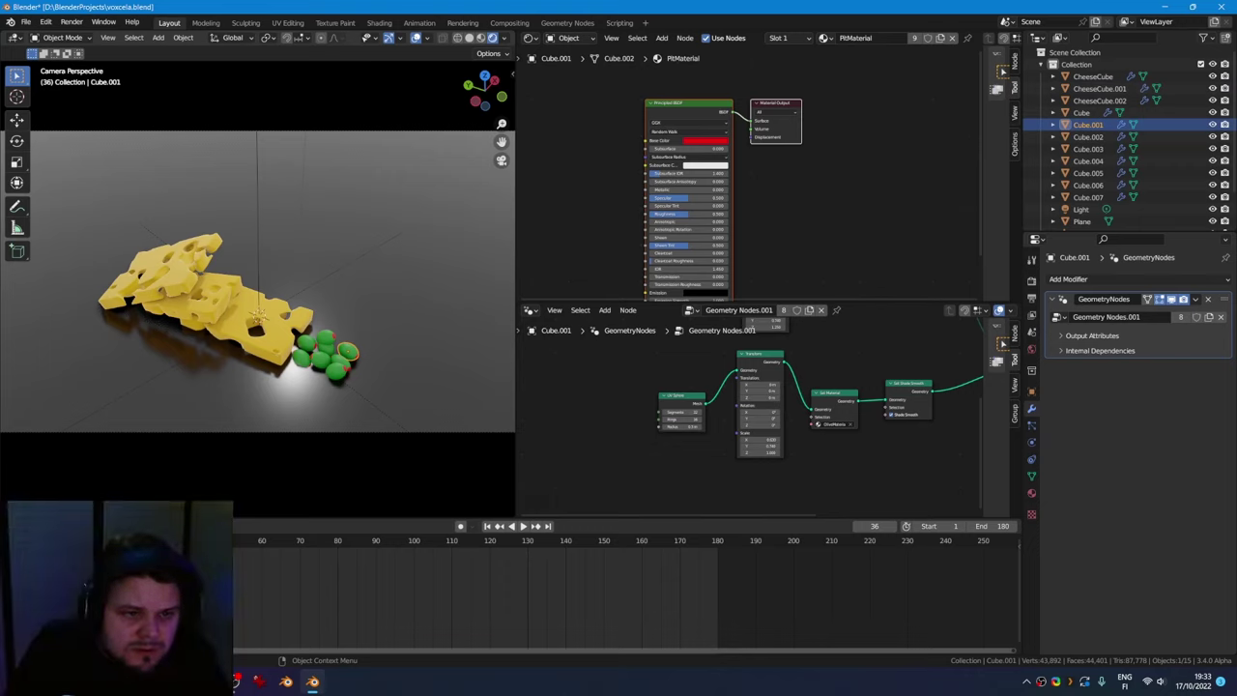
pyautogui.click(321, 360)
pyautogui.press('s')
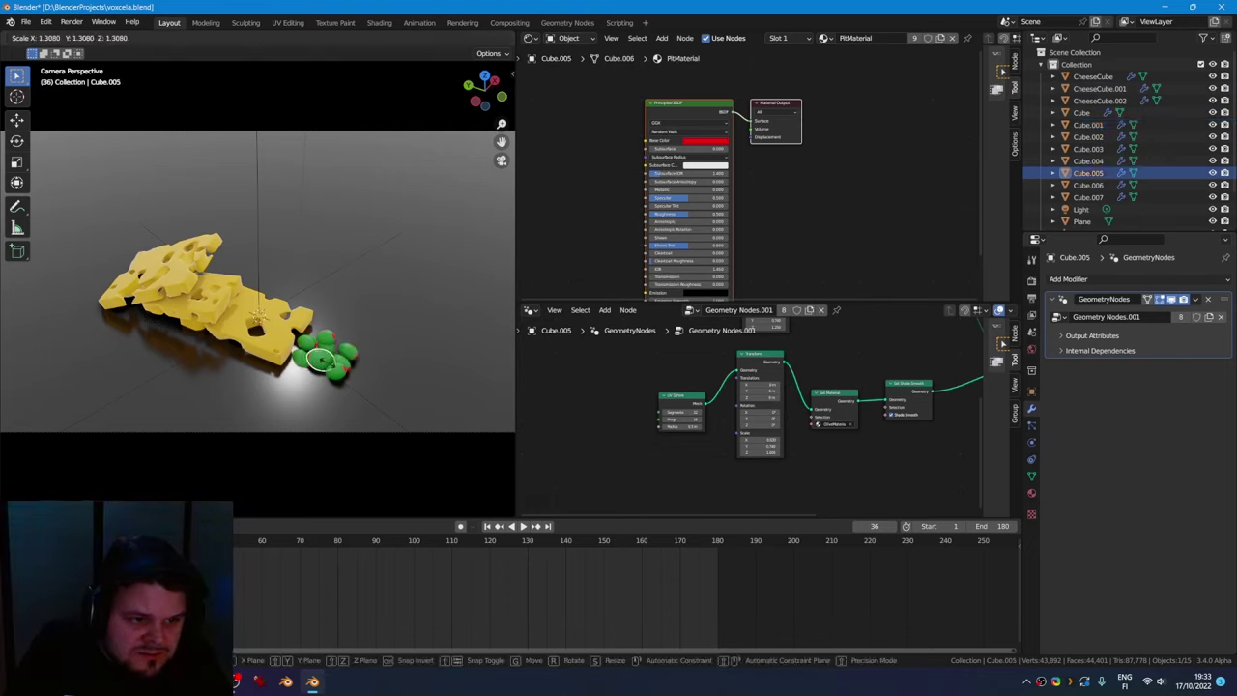
pyautogui.click(331, 362)
pyautogui.click(329, 342)
pyautogui.press('s')
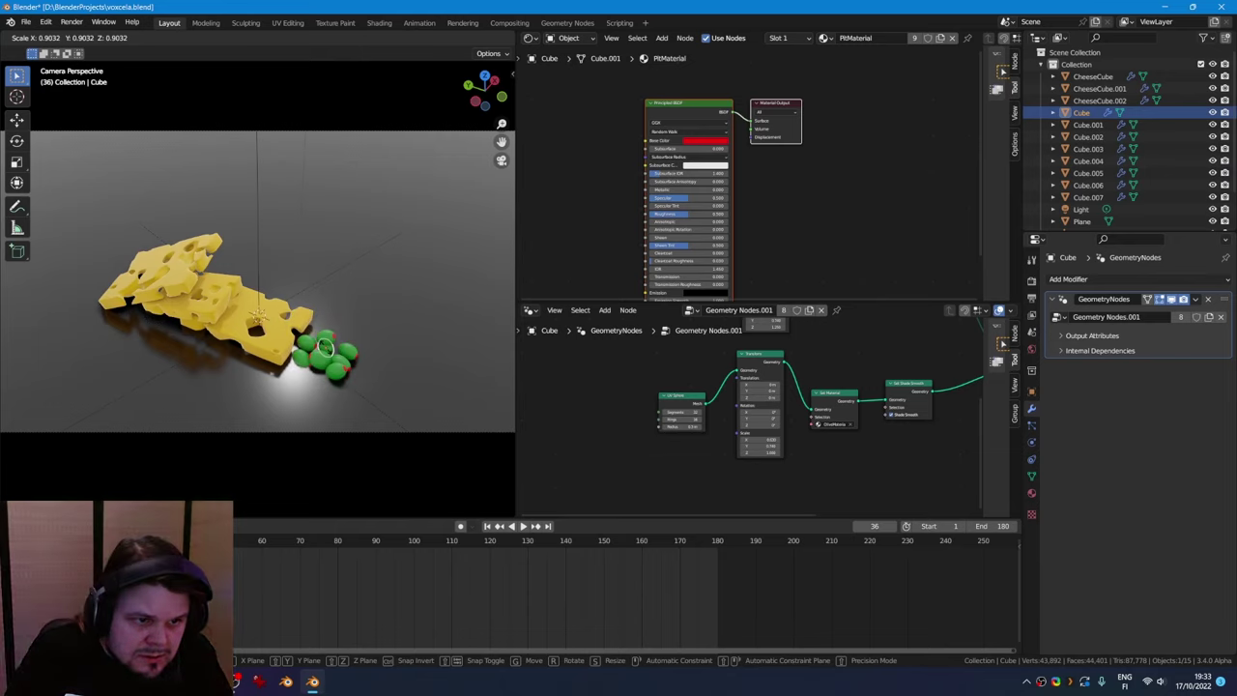
pyautogui.click(325, 346)
pyautogui.click(306, 343)
pyautogui.press('s')
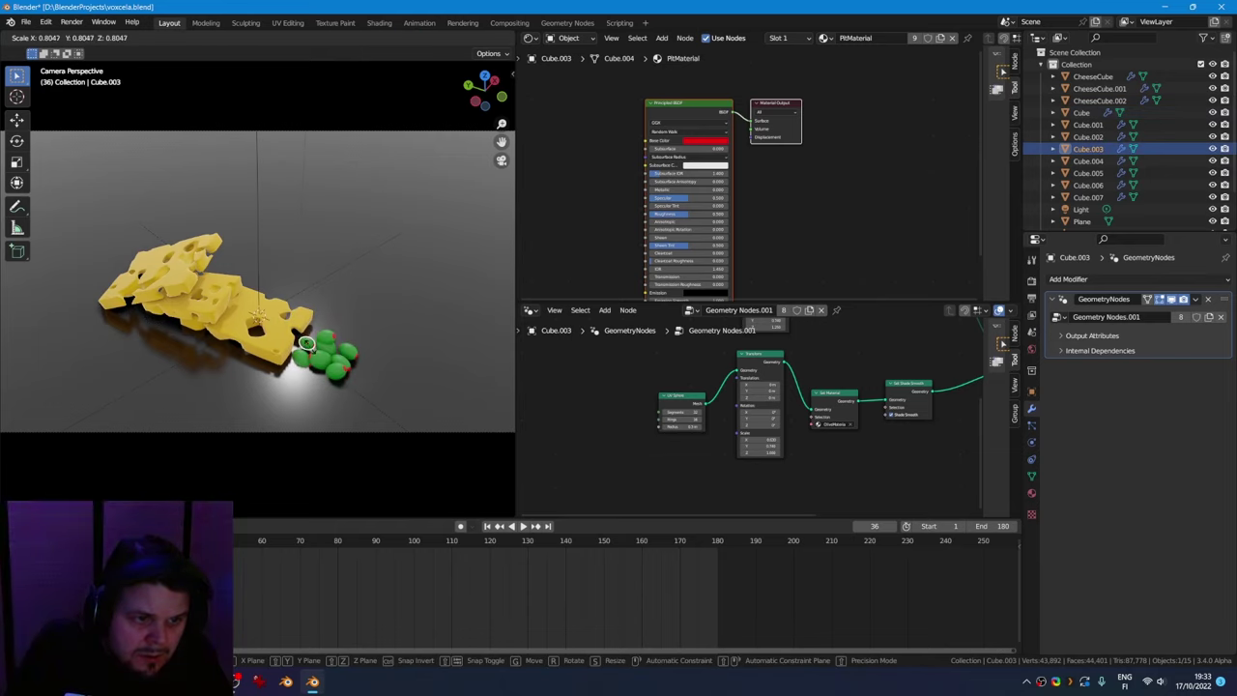
pyautogui.click(307, 343)
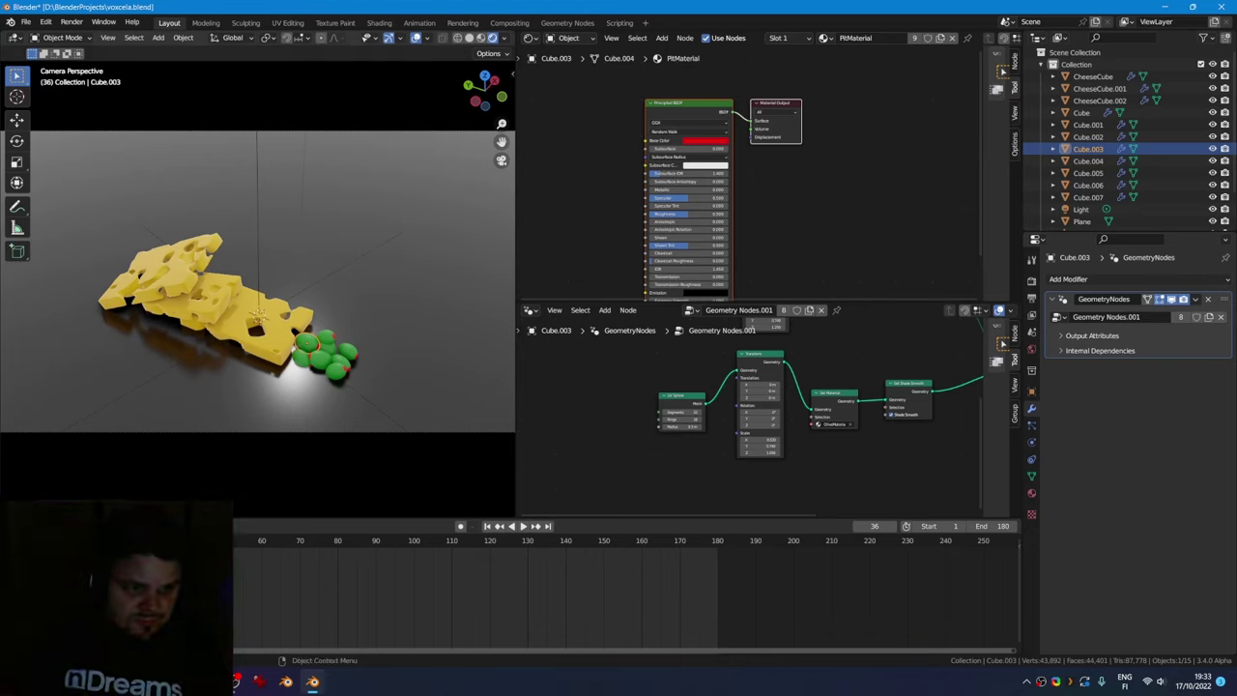
# Hide the gizmos and overlays in the 3D viewport and save the file
pyautogui.click(349, 351)
pyautogui.hotkey('ctrl', 's')
pyautogui.click(1031, 493)
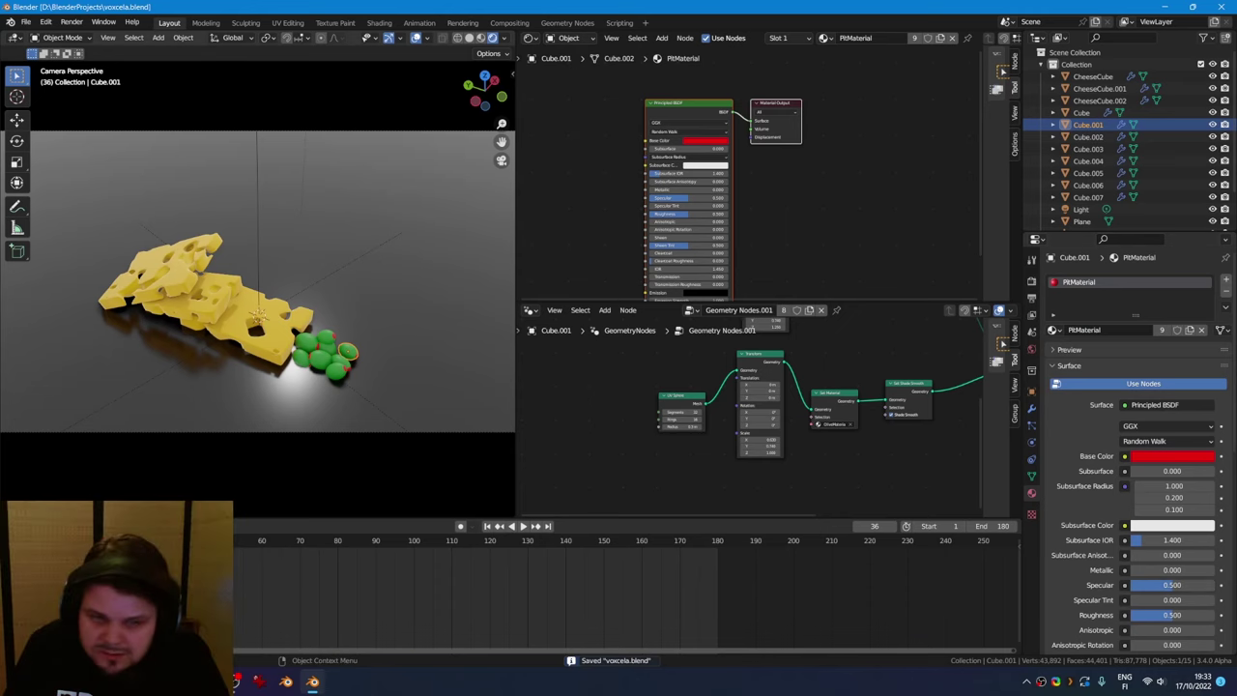
pyautogui.scroll(2, 258, 280)
pyautogui.scroll(2, 258, 280)
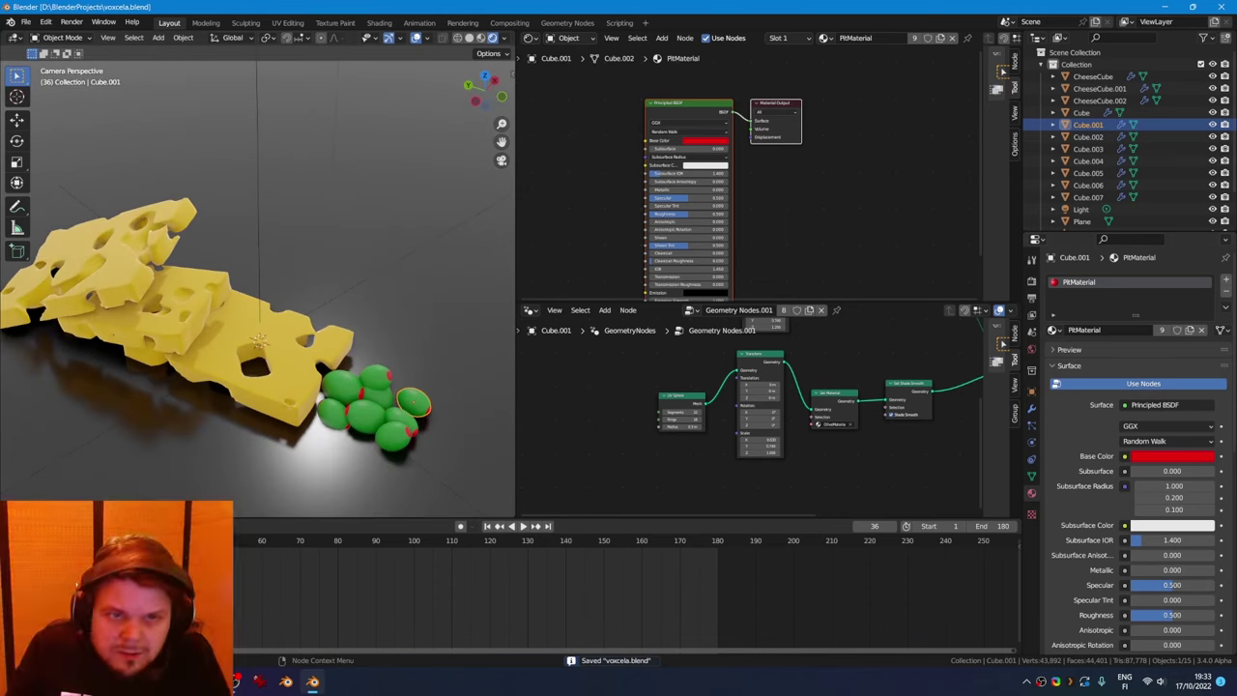
pyautogui.click(388, 38)
pyautogui.click(416, 38)
pyautogui.hotkey('ctrl', 's')
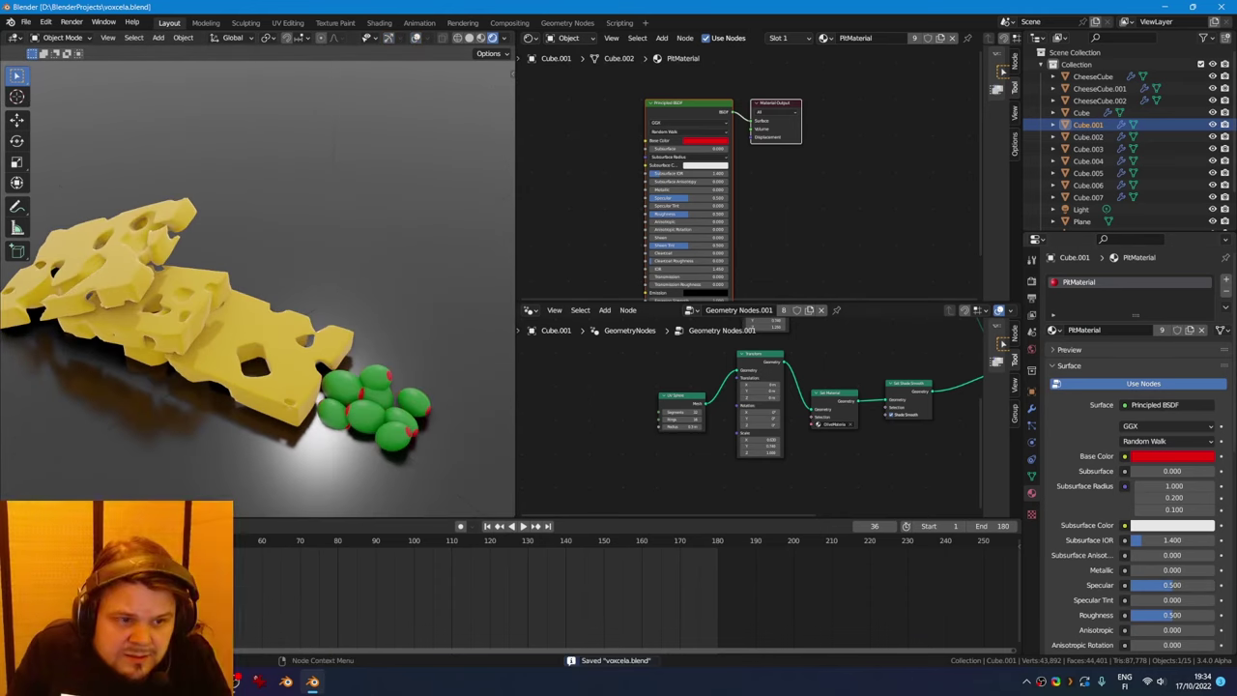
pyautogui.click(333, 411)
pyautogui.press('g')
pyautogui.press('z')
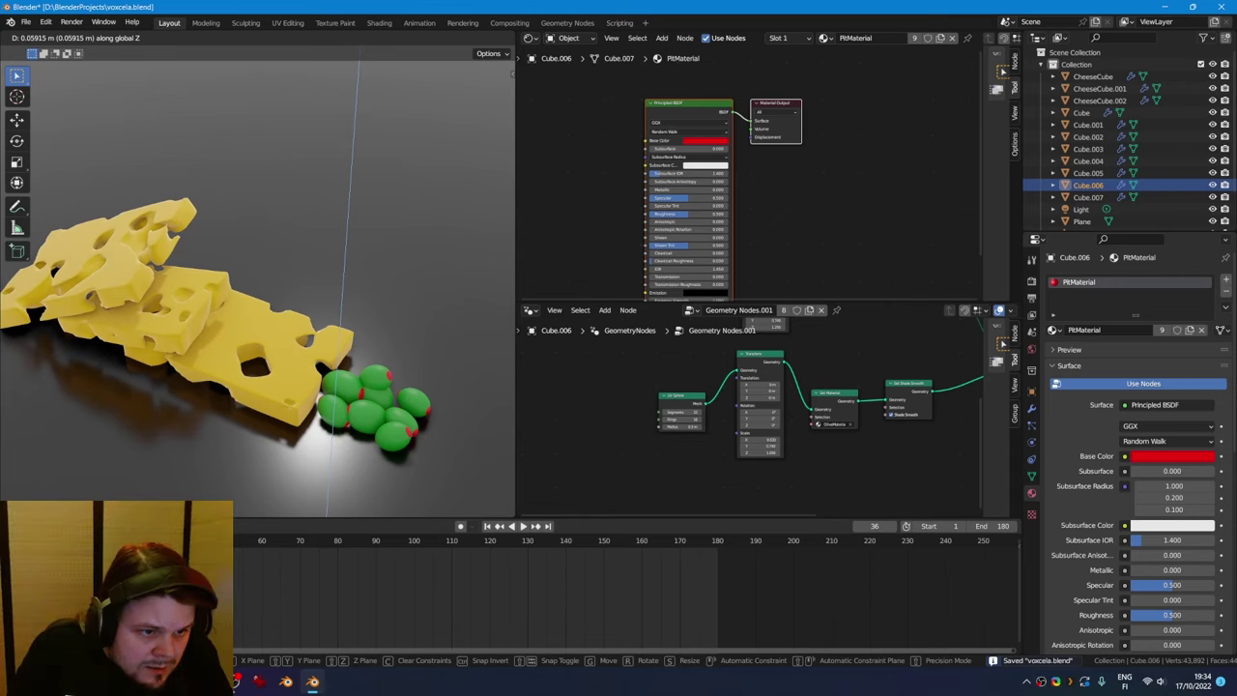
pyautogui.press('Escape')
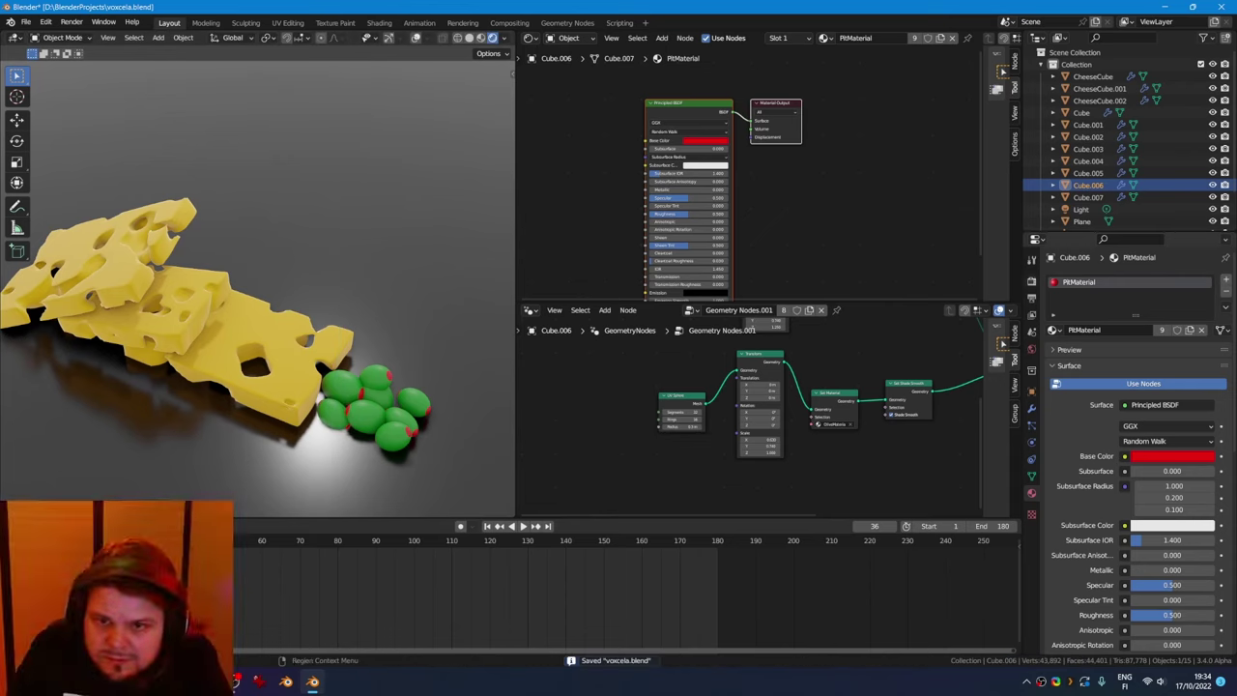
# Set the render shadow cube size and cascade size to 4096 px and save the file
pyautogui.click(1031, 280)
pyautogui.scroll(-6, 1135, 444)
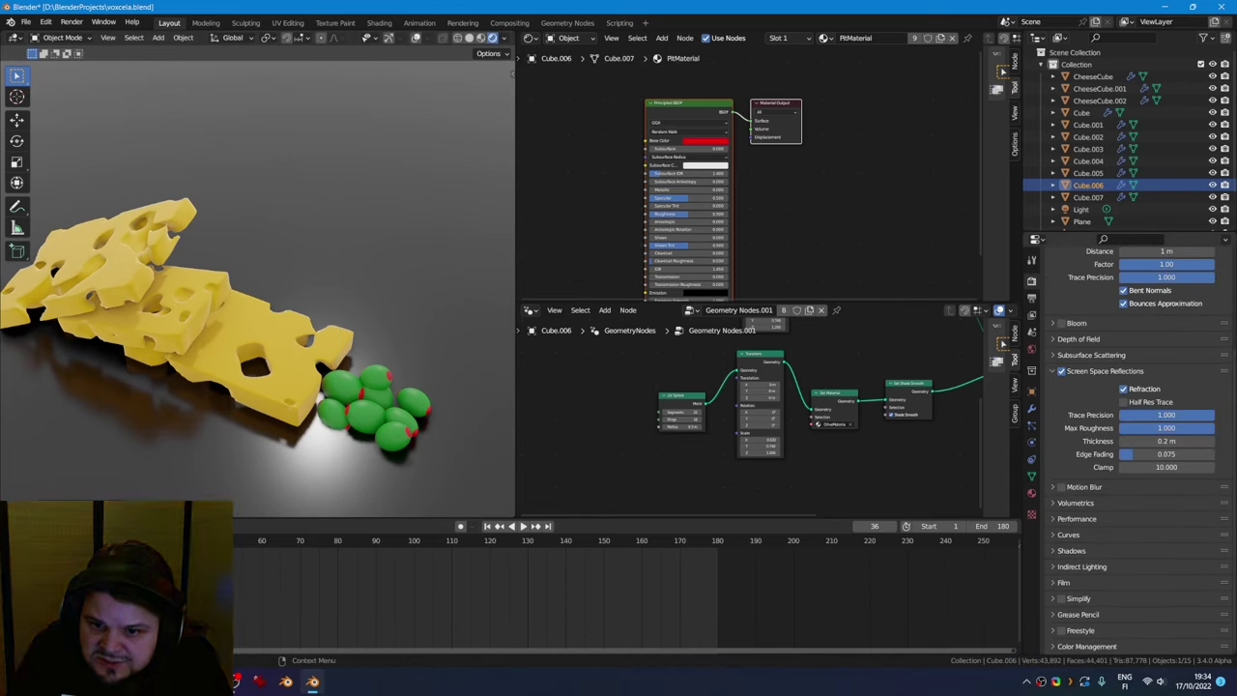
pyautogui.click(1071, 551)
pyautogui.click(1166, 568)
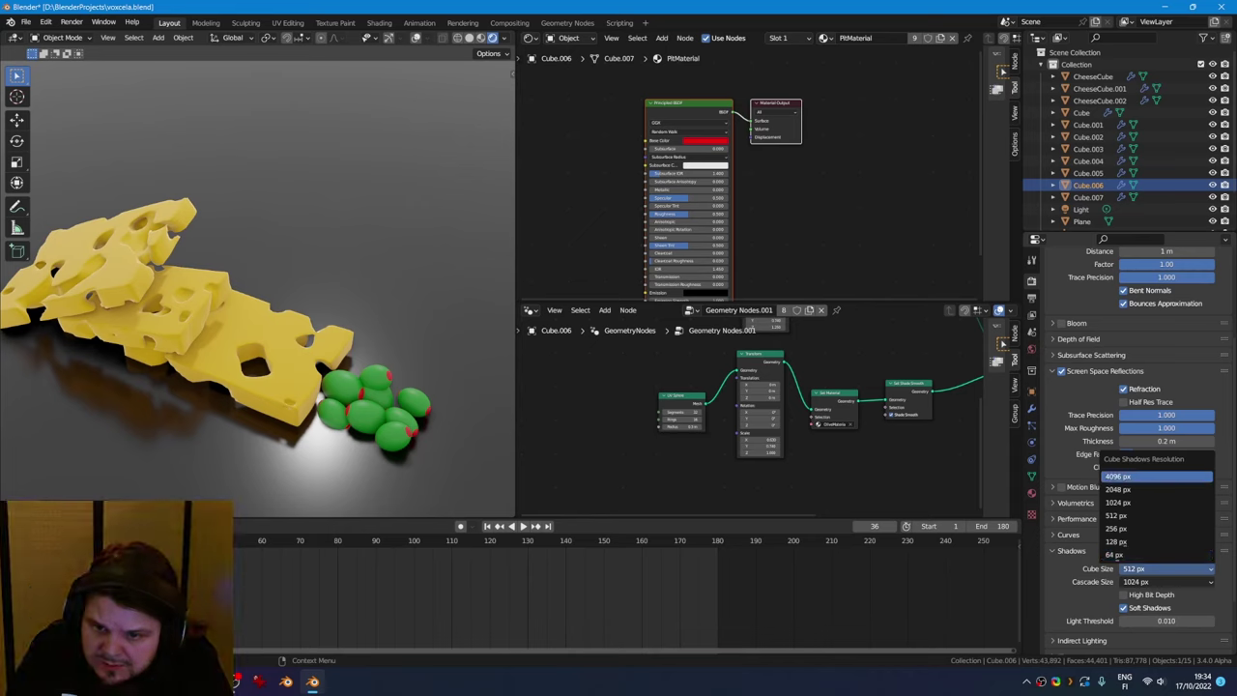
pyautogui.click(1150, 476)
pyautogui.click(1166, 581)
pyautogui.click(1150, 489)
pyautogui.hotkey('ctrl', 's')
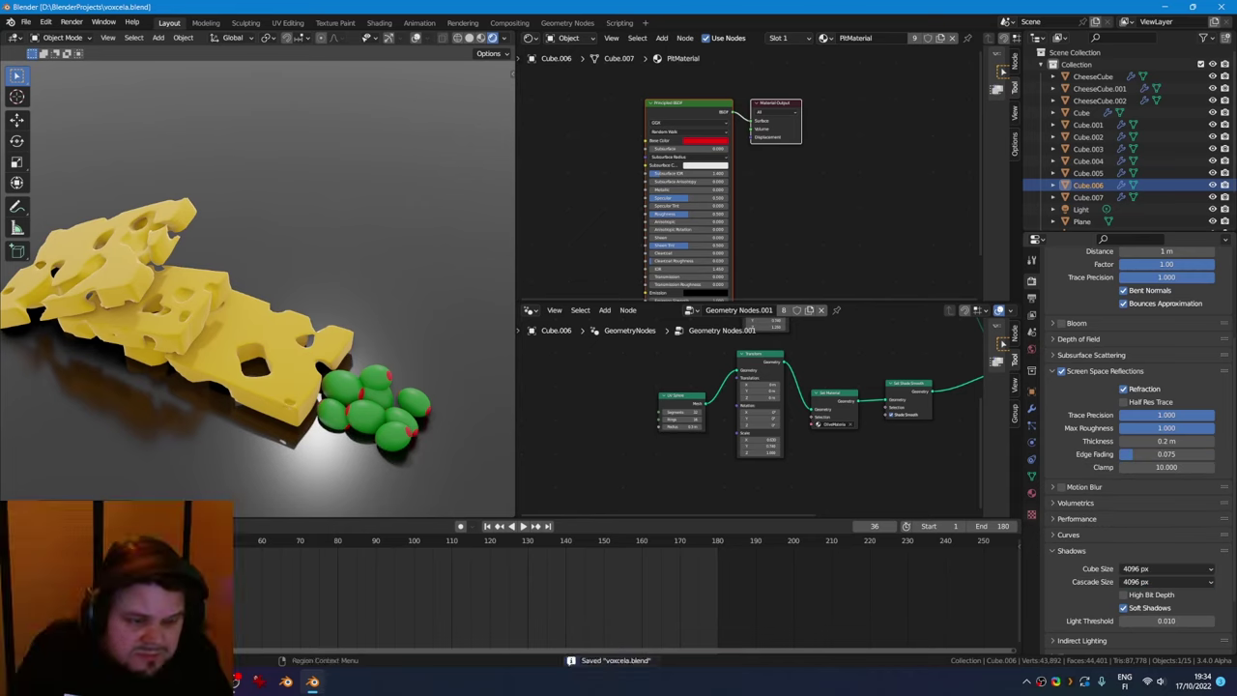
# Set the roughness of the olives' red pit material to 0.420
pyautogui.click(1031, 493)
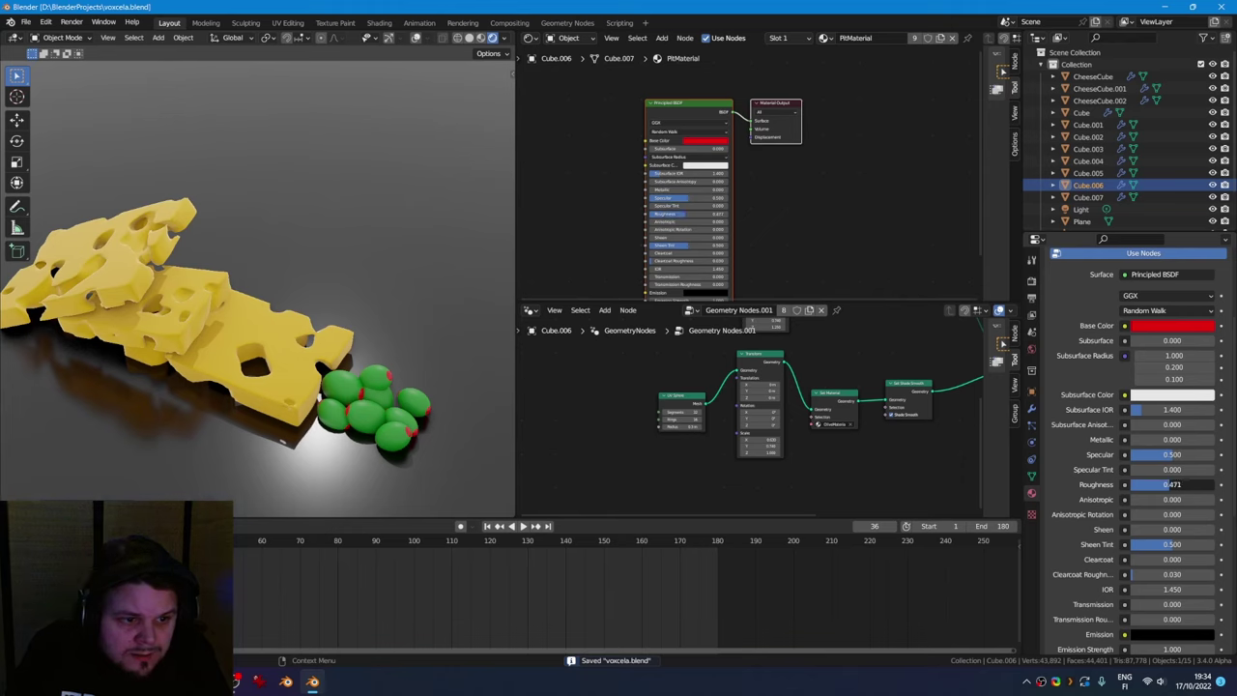
pyautogui.scroll(4, 1130, 434)
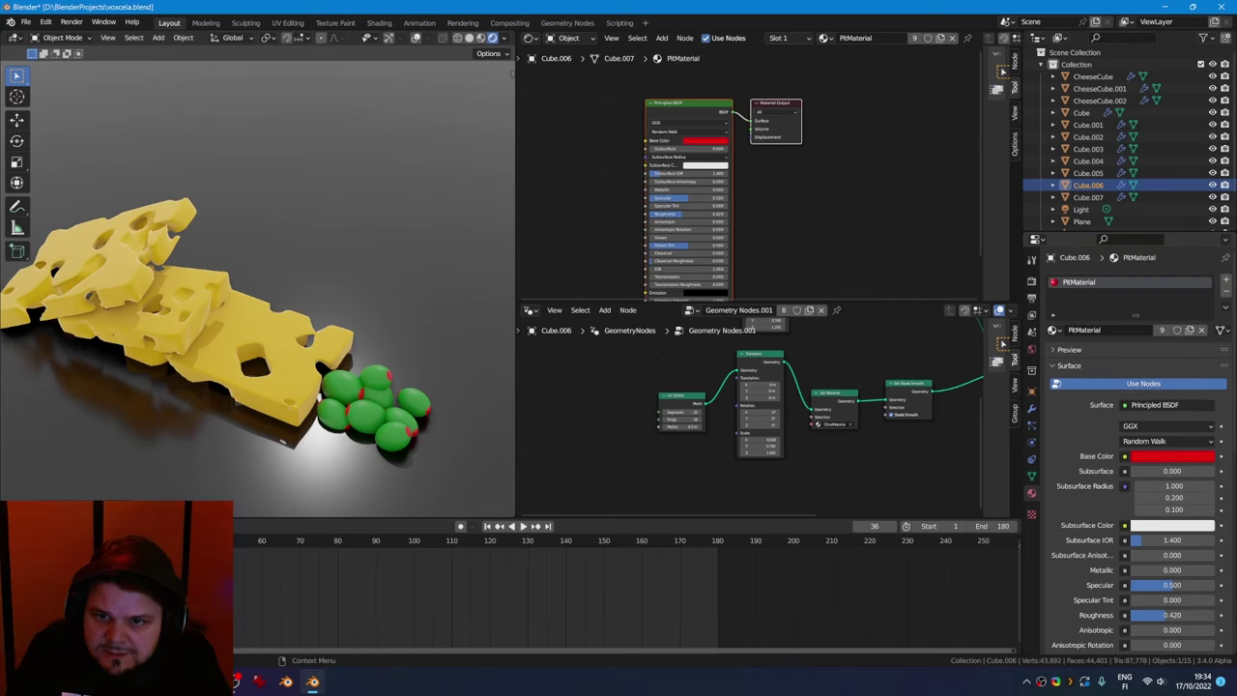
# Select the original cheese slab and bring up the surface settings of its OliveMateria material
pyautogui.click(290, 365)
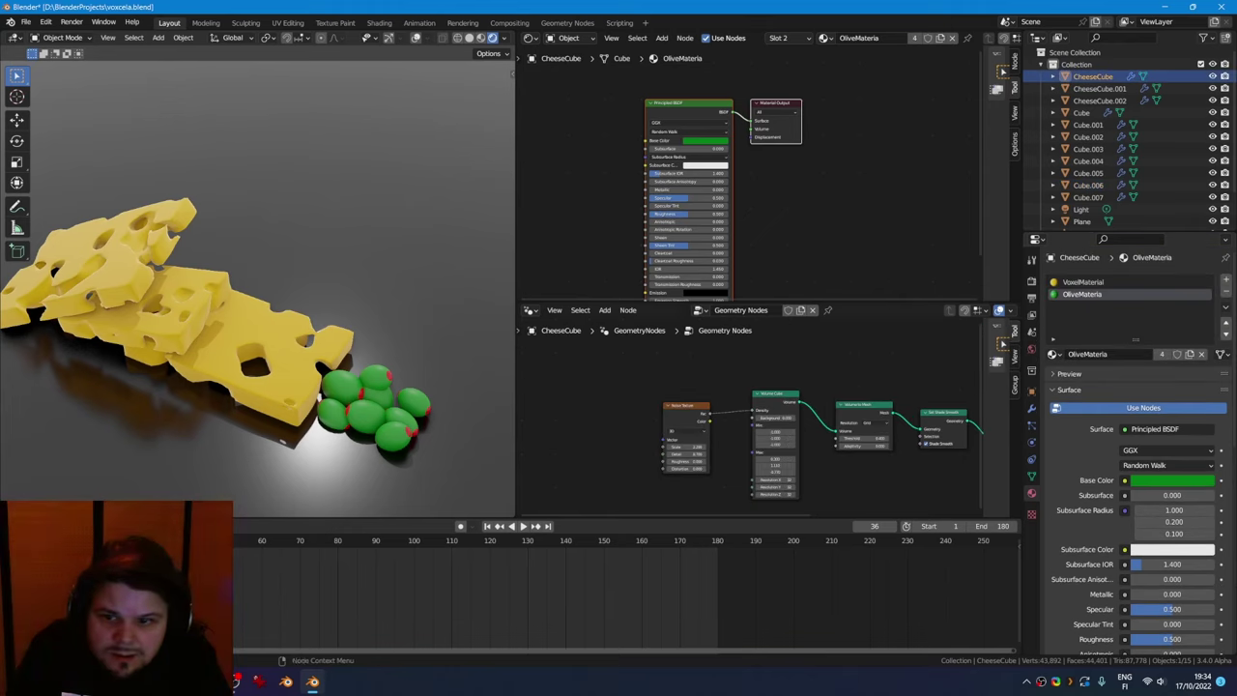
pyautogui.scroll(-2, 1131, 463)
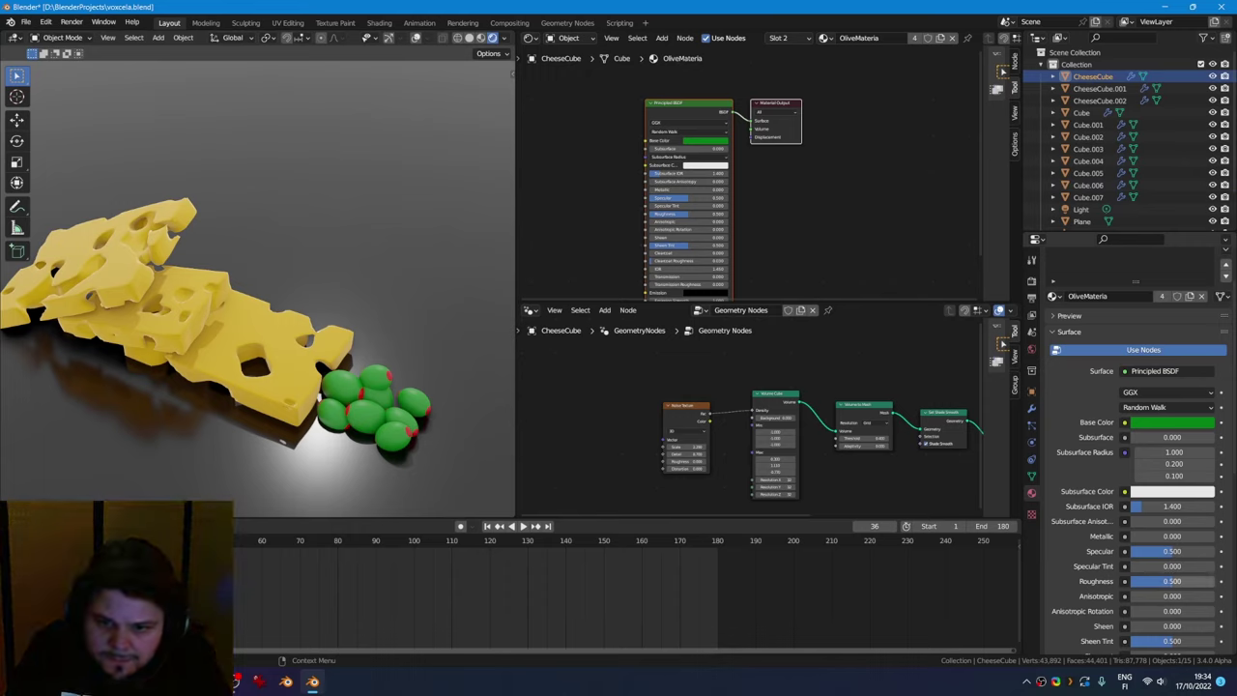